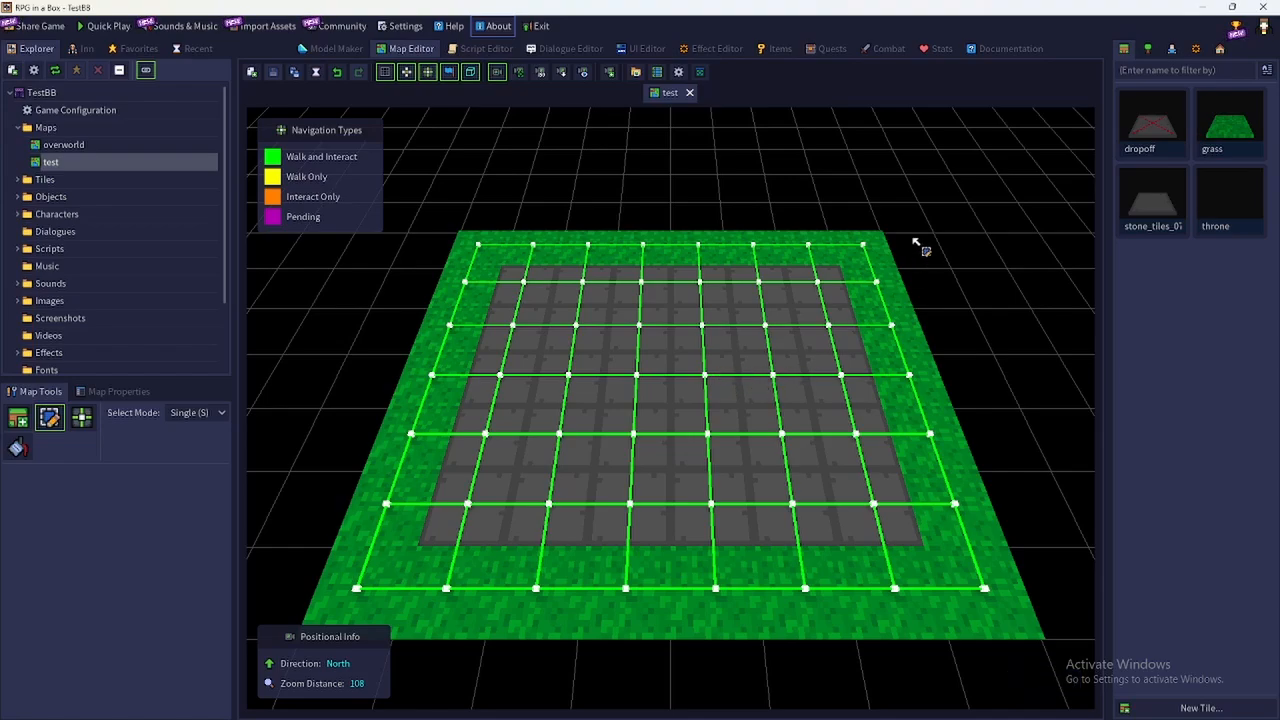
Search the documentation for "block" and read the Importing from Blockbench article, including its import methods and current limitations
click(1003, 50)
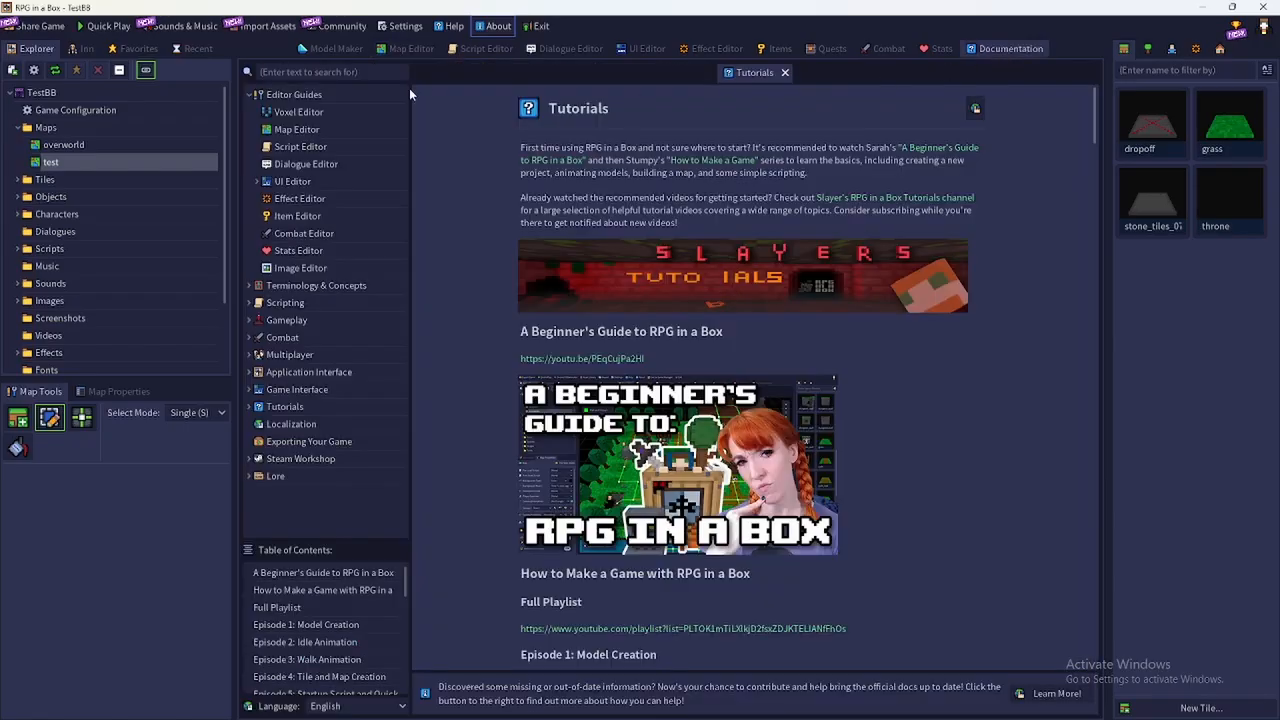
text(block)
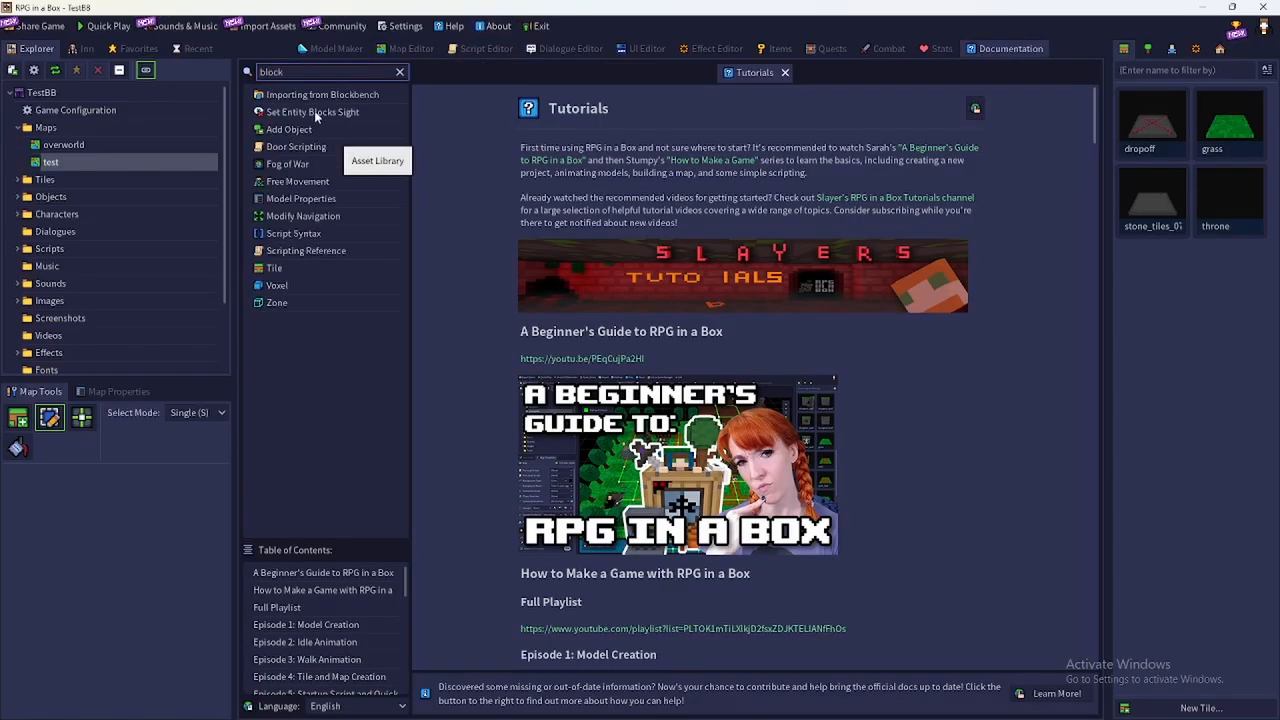
click(363, 93)
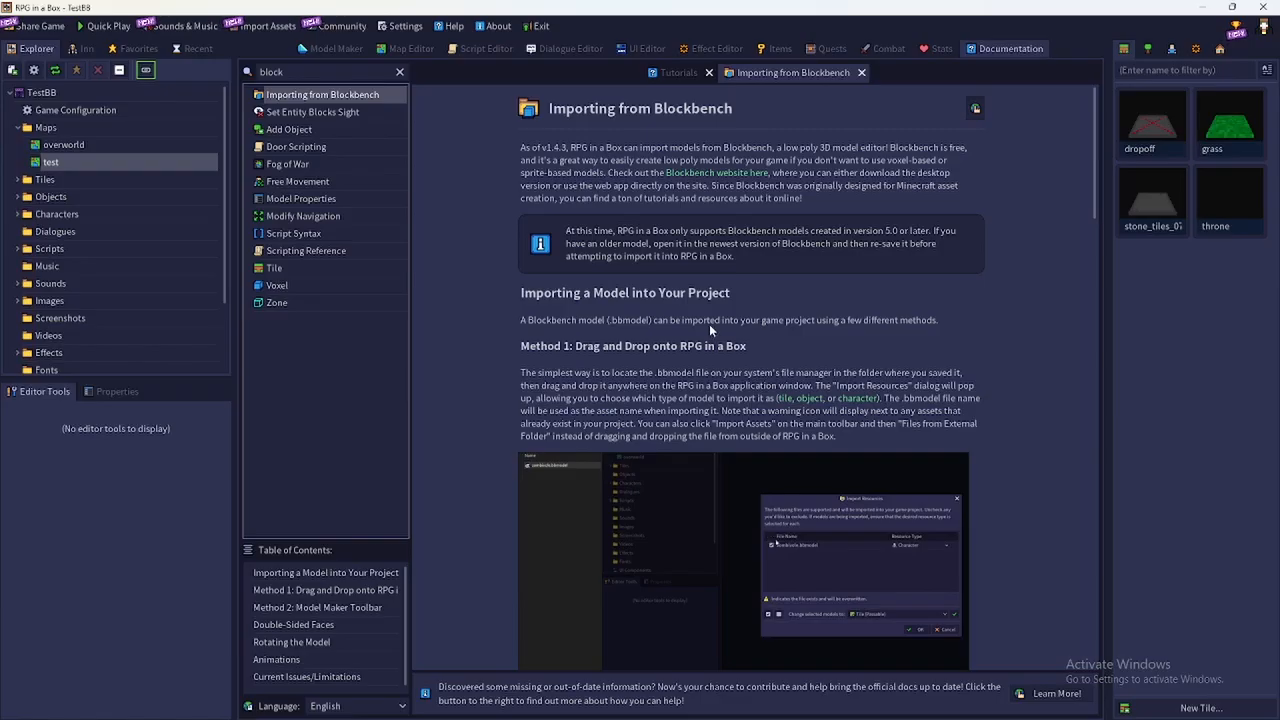
scroll(769, 329, down, 5)
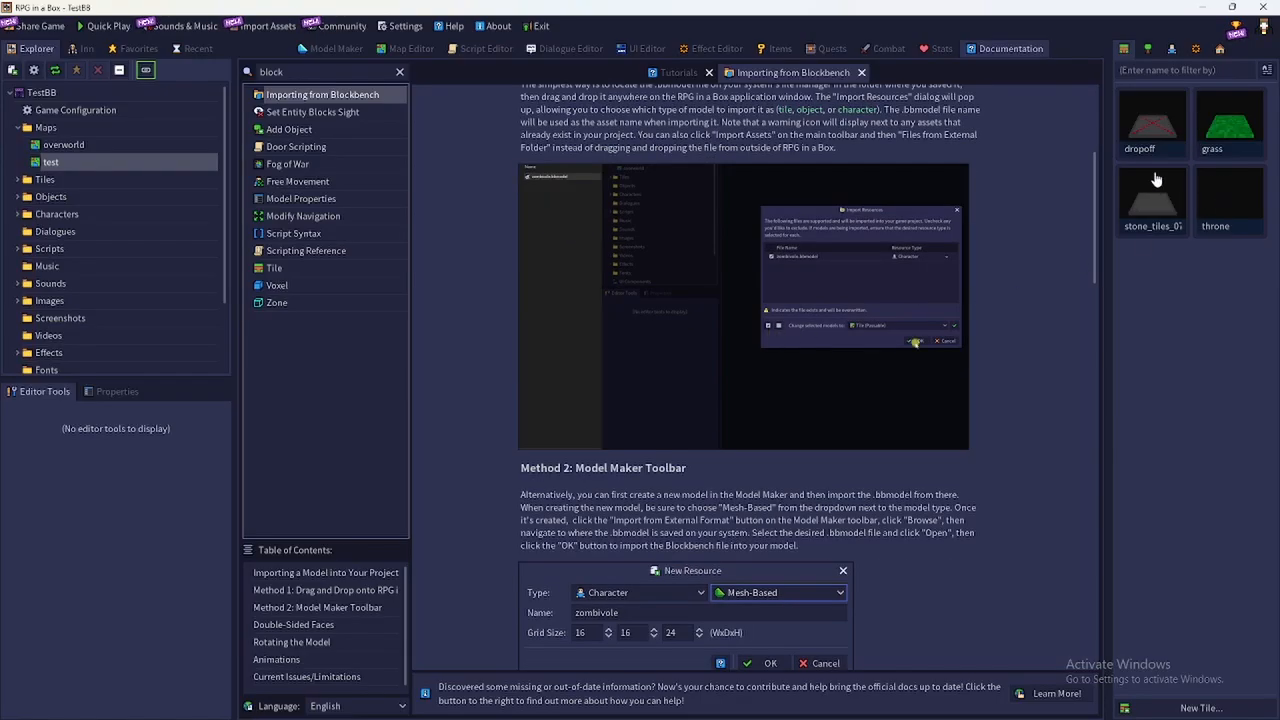
drag(1093, 200, 1093, 600)
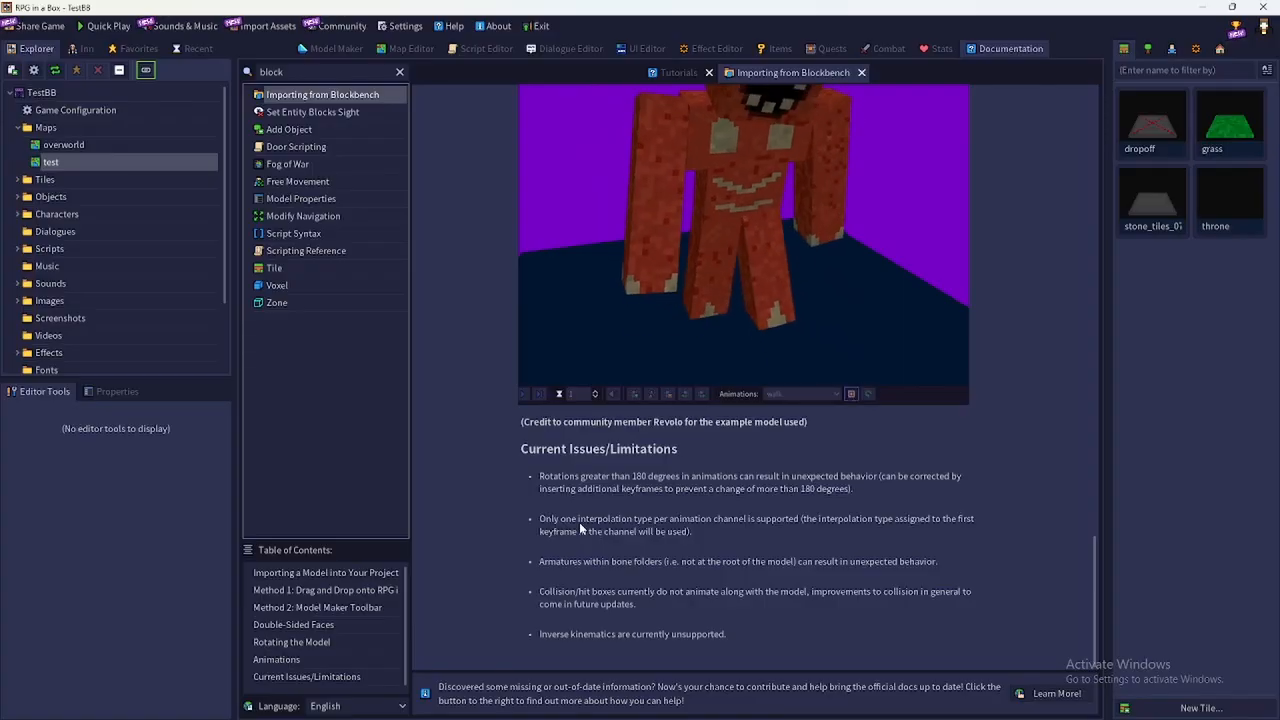
scroll(670, 536, up, 5)
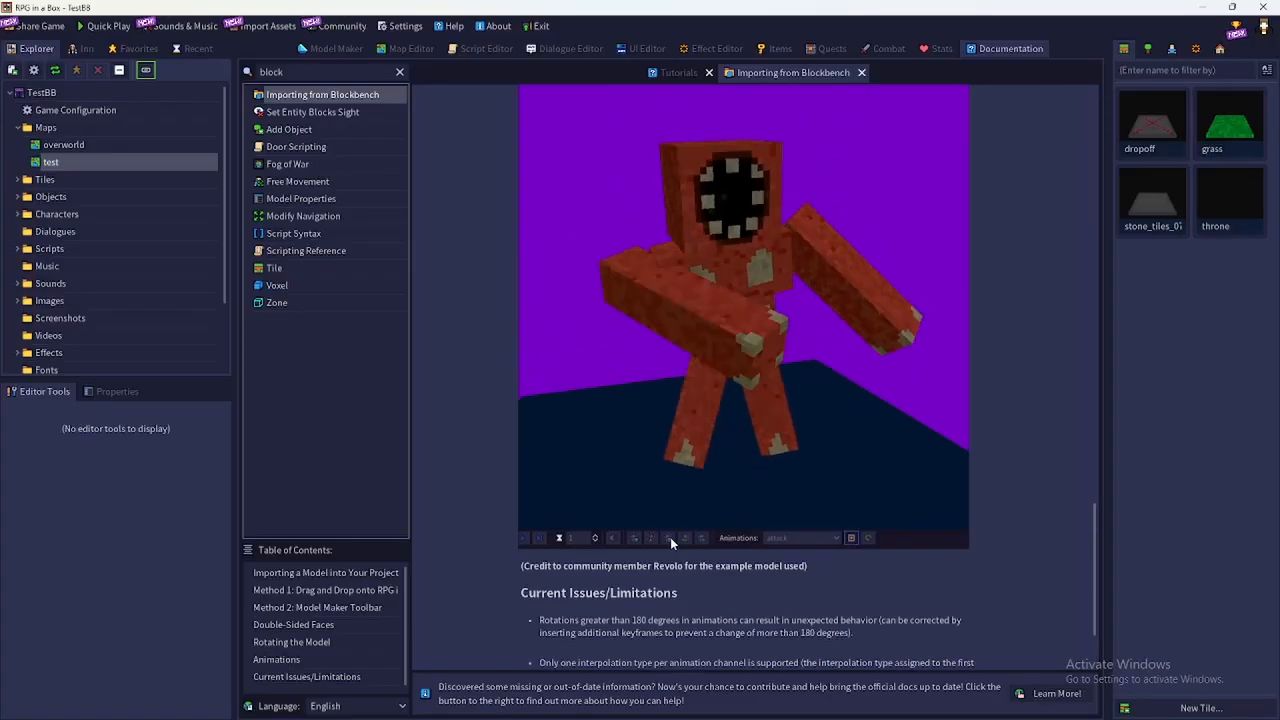
scroll(670, 536, up, 10)
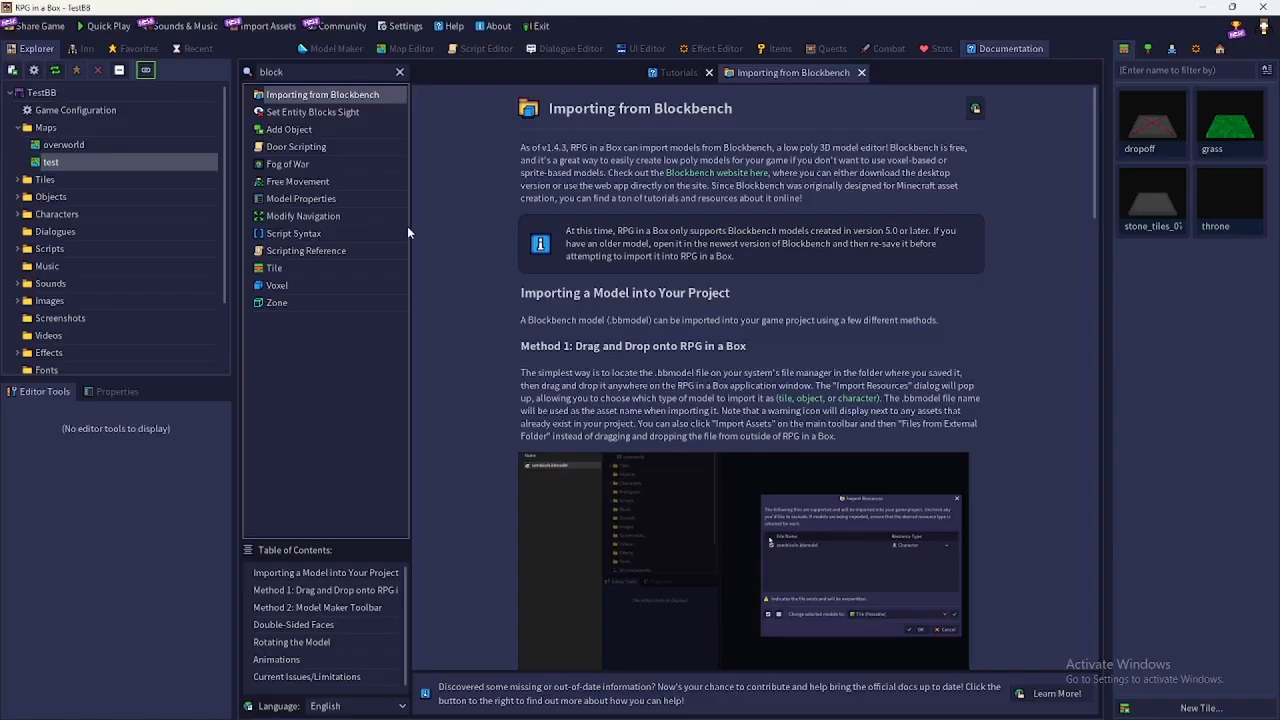
Switch to Blockbench
key(alt+Tab)
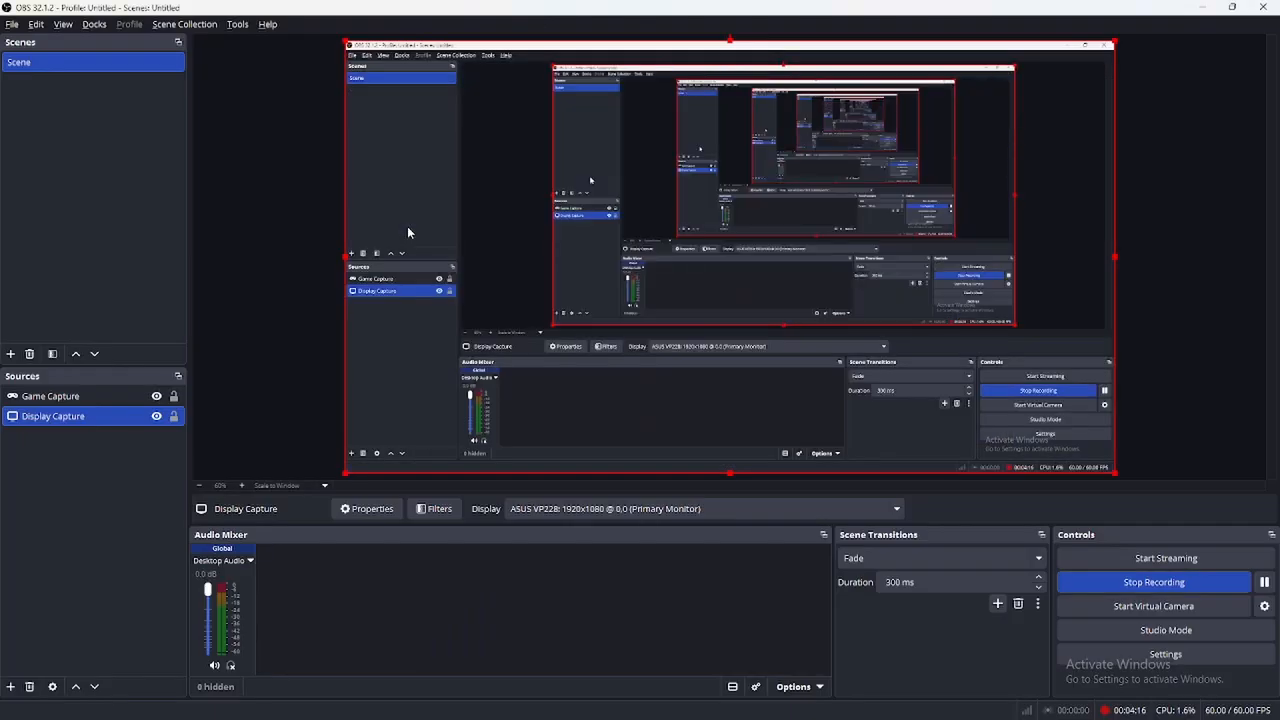
key(alt+Tab)
key(alt+Tab)
key(alt+Tab)
key(alt+Tab)
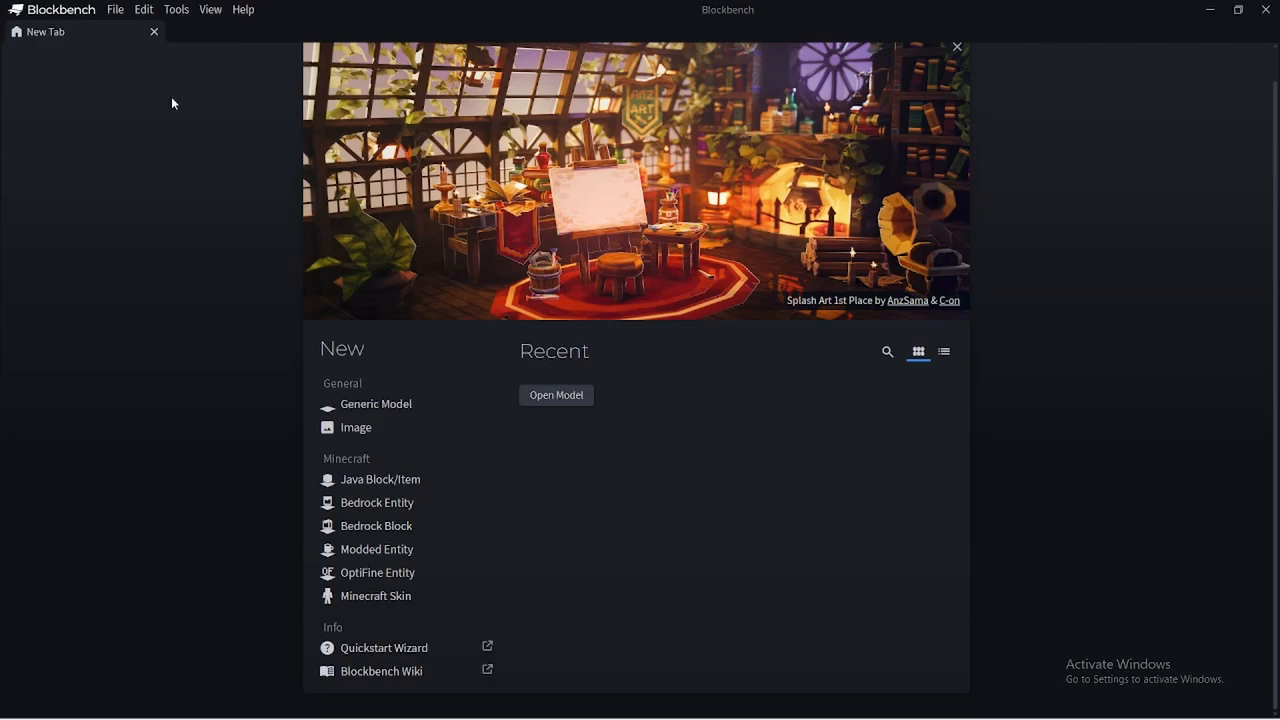
Create a new Generic Model project with the file name CubeBox
click(115, 12)
mouse_move(132, 29)
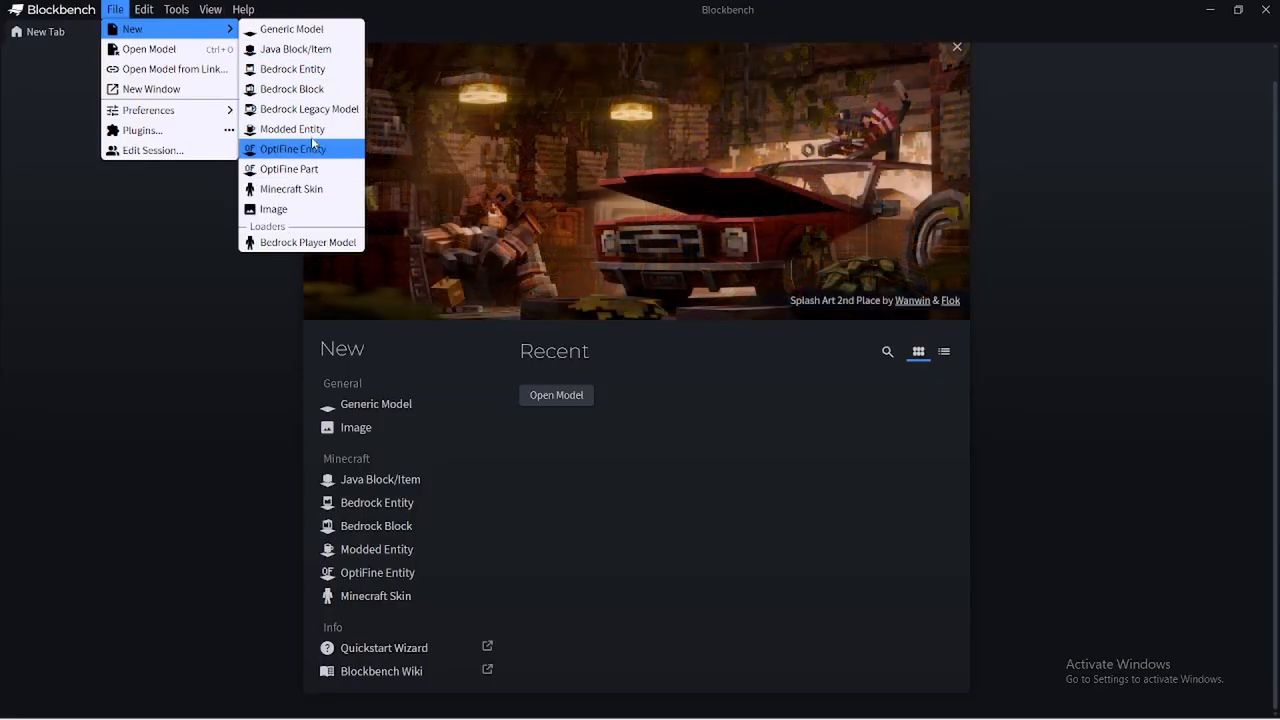
click(292, 33)
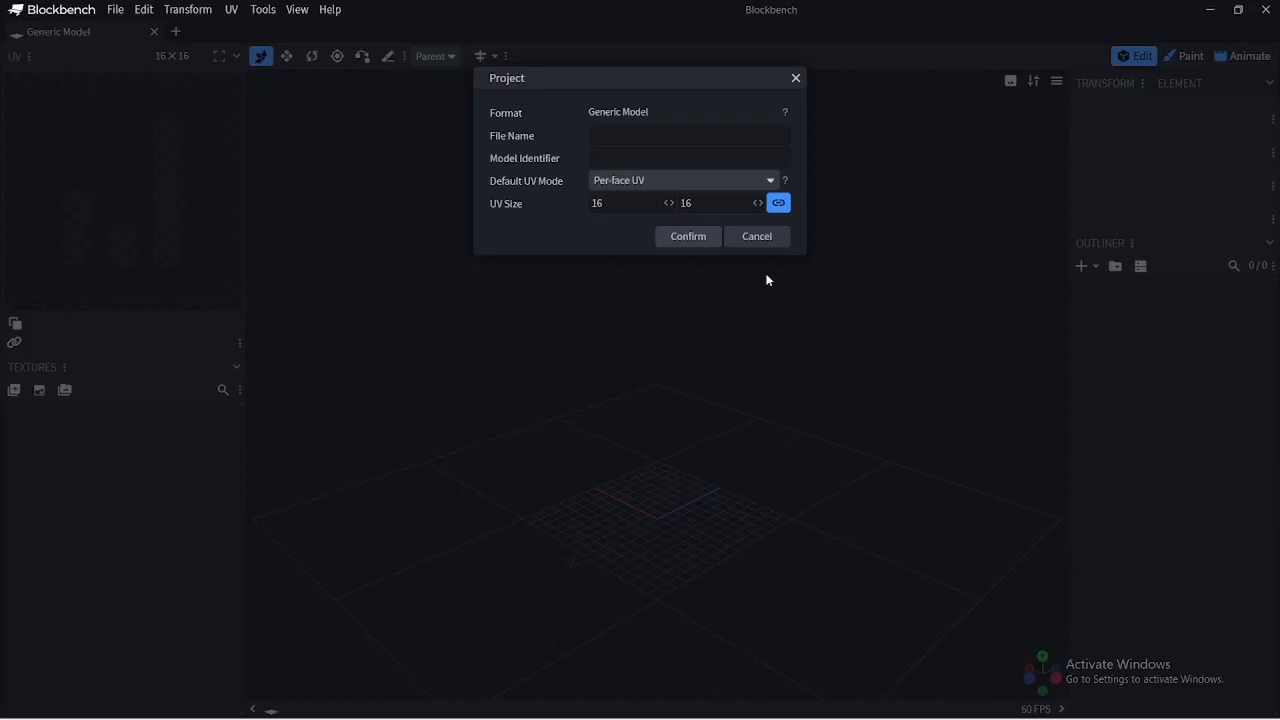
text(Bo)
key(BackSpace)
key(BackSpace)
text(CubeBox)
click(687, 237)
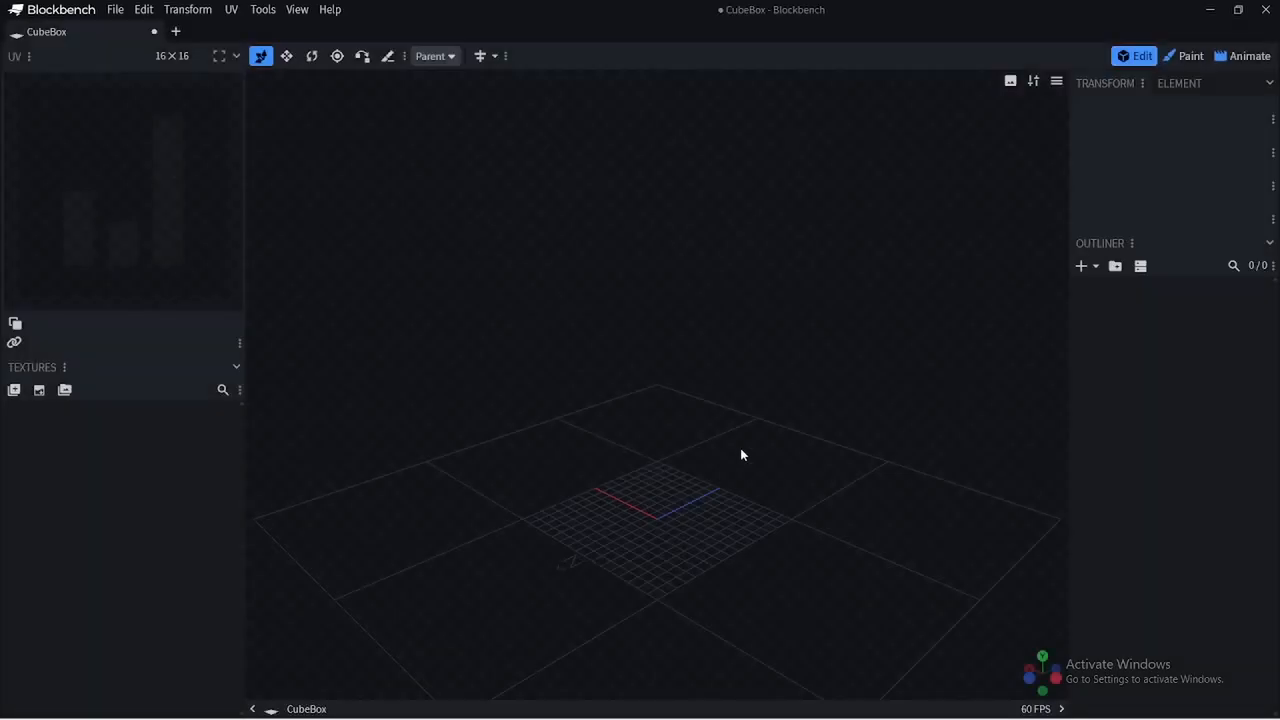
Add a cuboid mesh with a diameter of 16 and a height of 8
click(1080, 266)
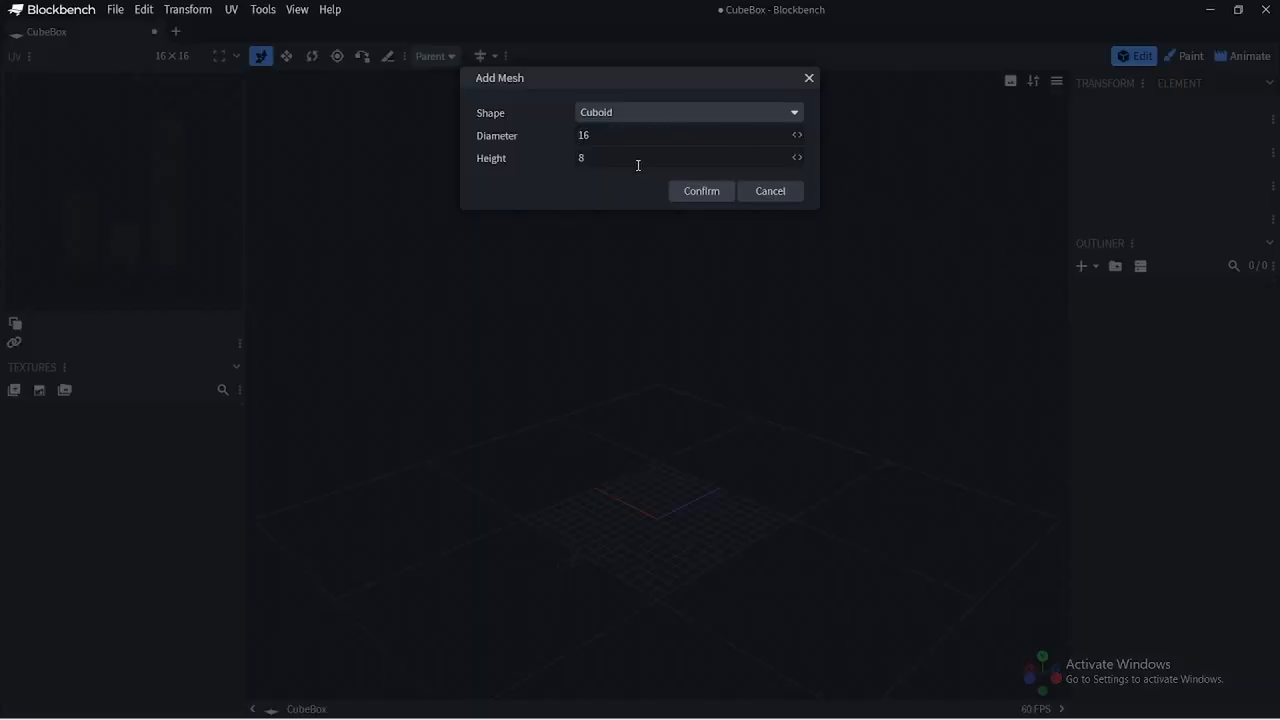
click(699, 193)
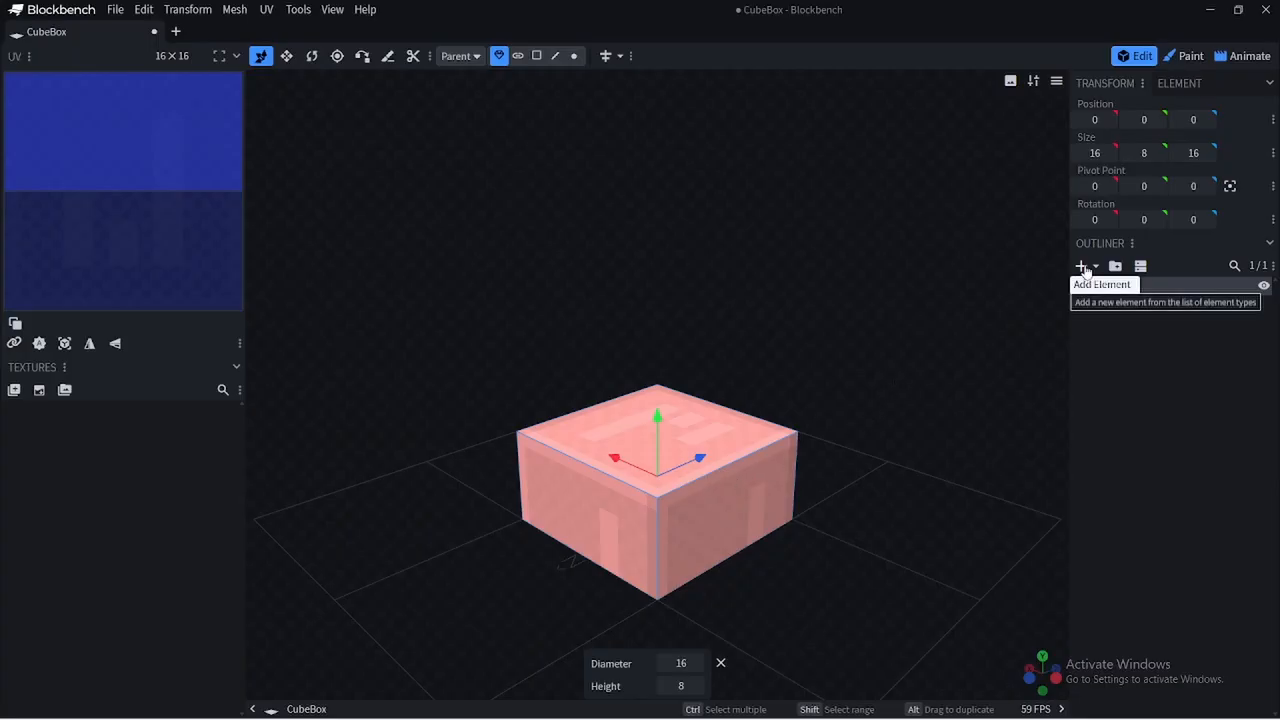
Set the mesh's Y size to 16 and raise it to Y position 4
click(1151, 156)
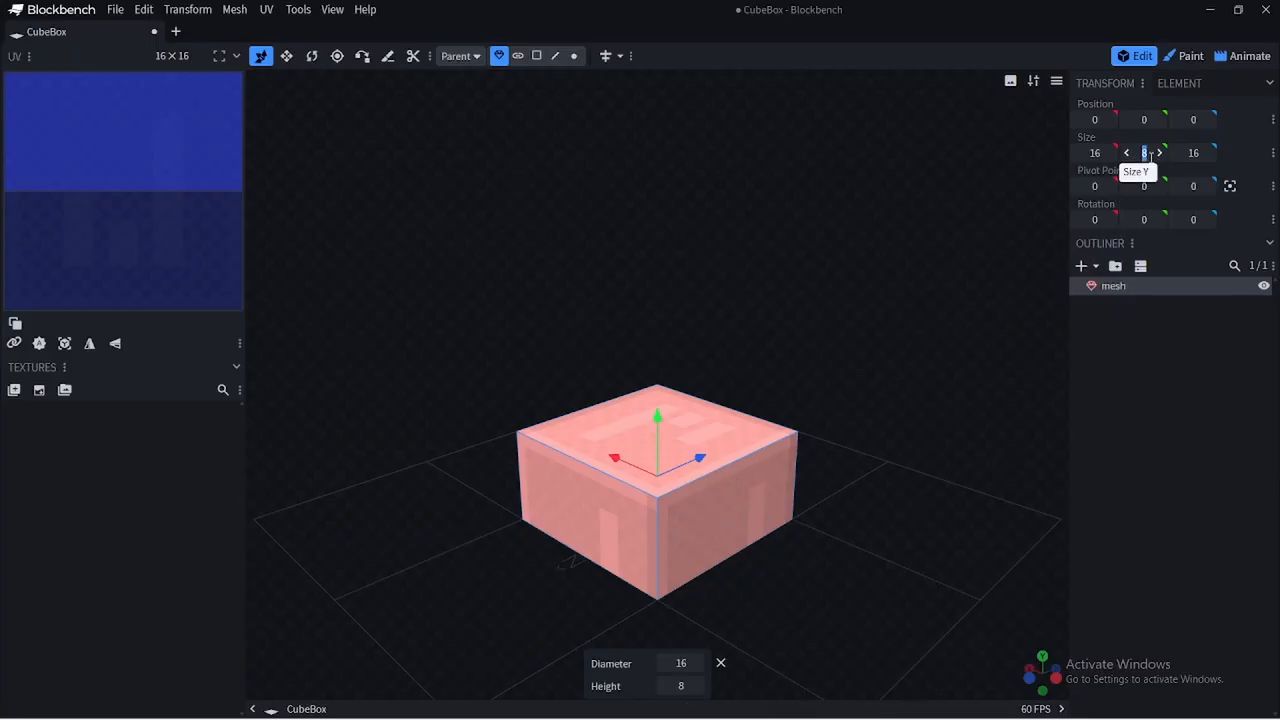
text(16)
key(Return)
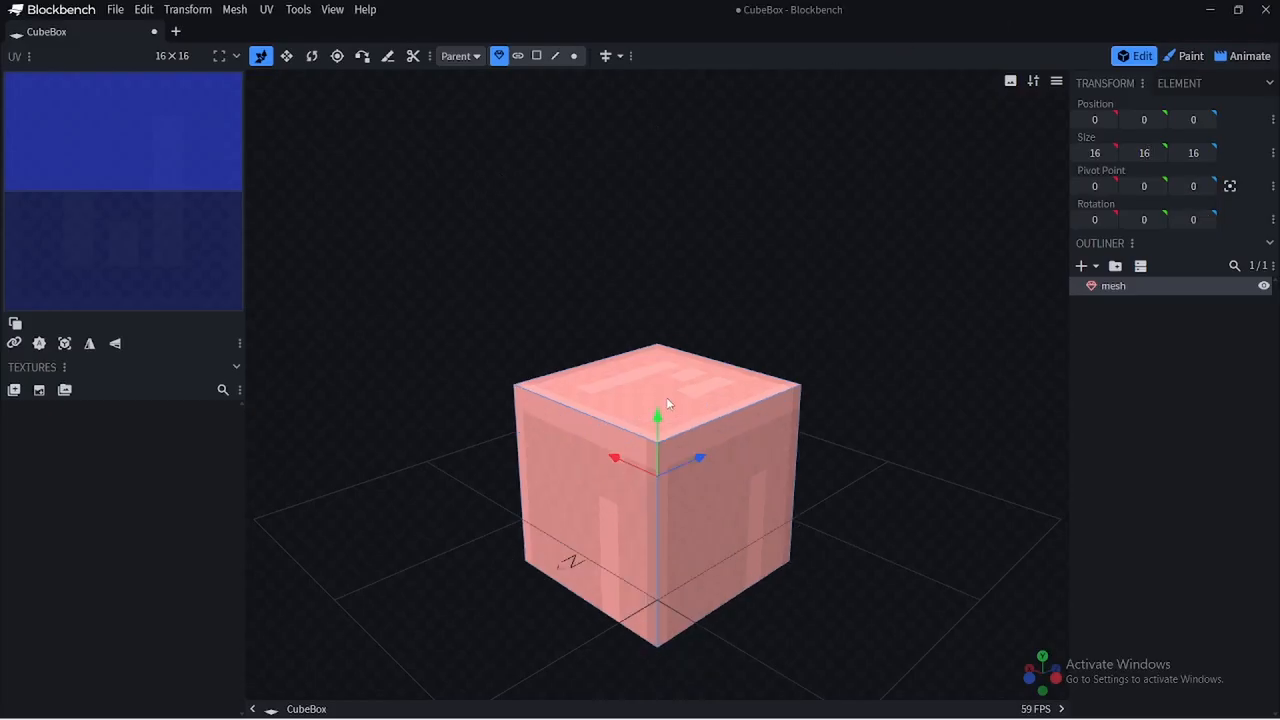
drag(657, 415, 657, 370)
Resize the mesh to 8 on the X, Y and Z axes and lower it to Y position 0
click(1094, 152)
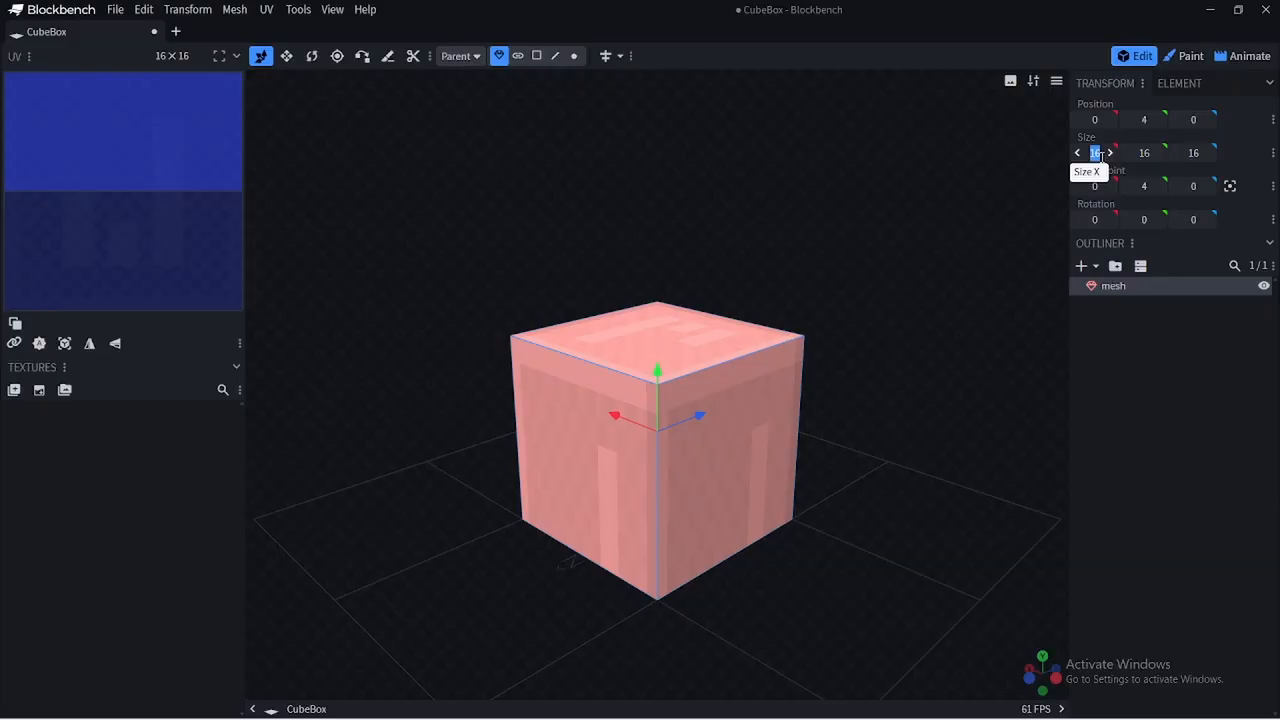
text(8)
key(Return)
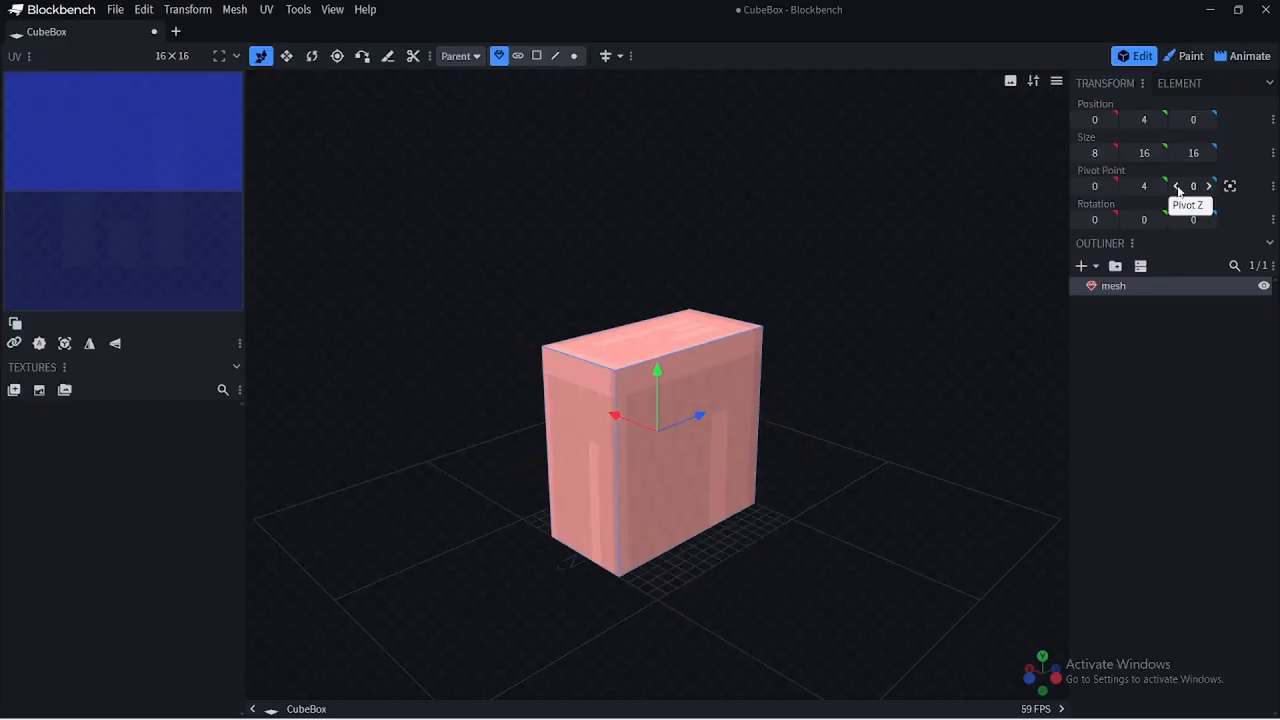
click(1144, 153)
text(8)
key(Return)
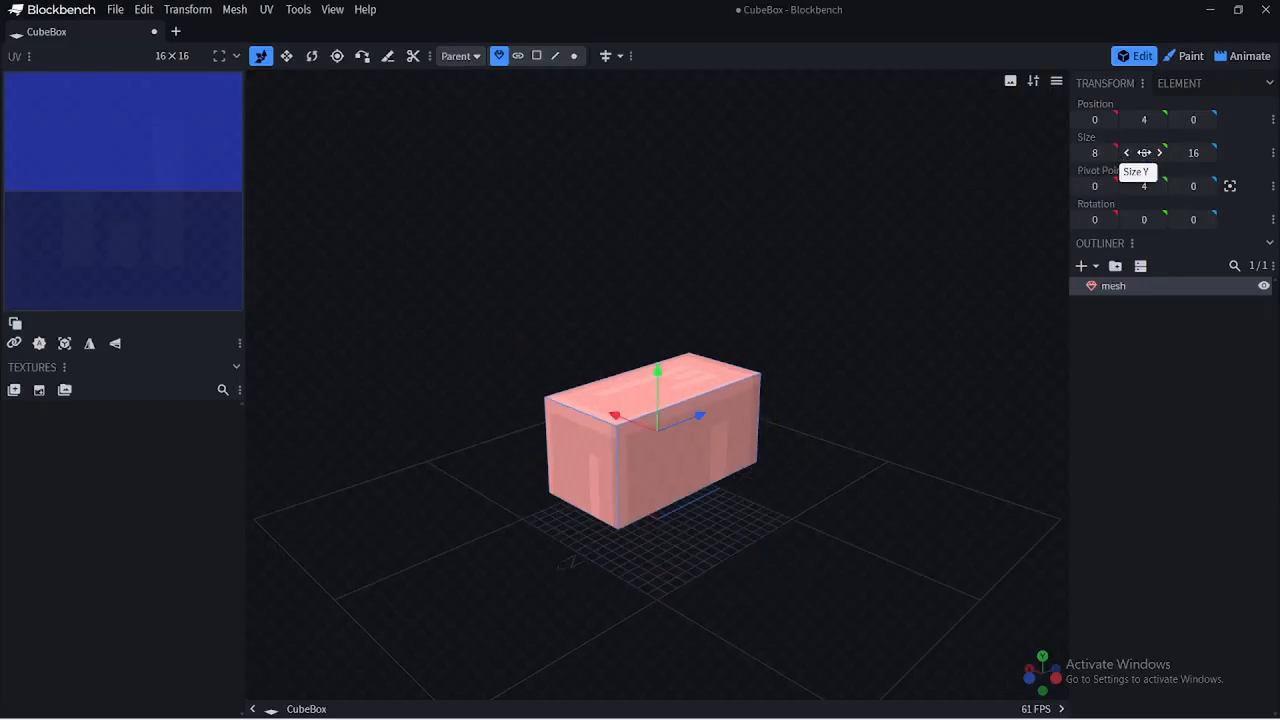
click(1192, 153)
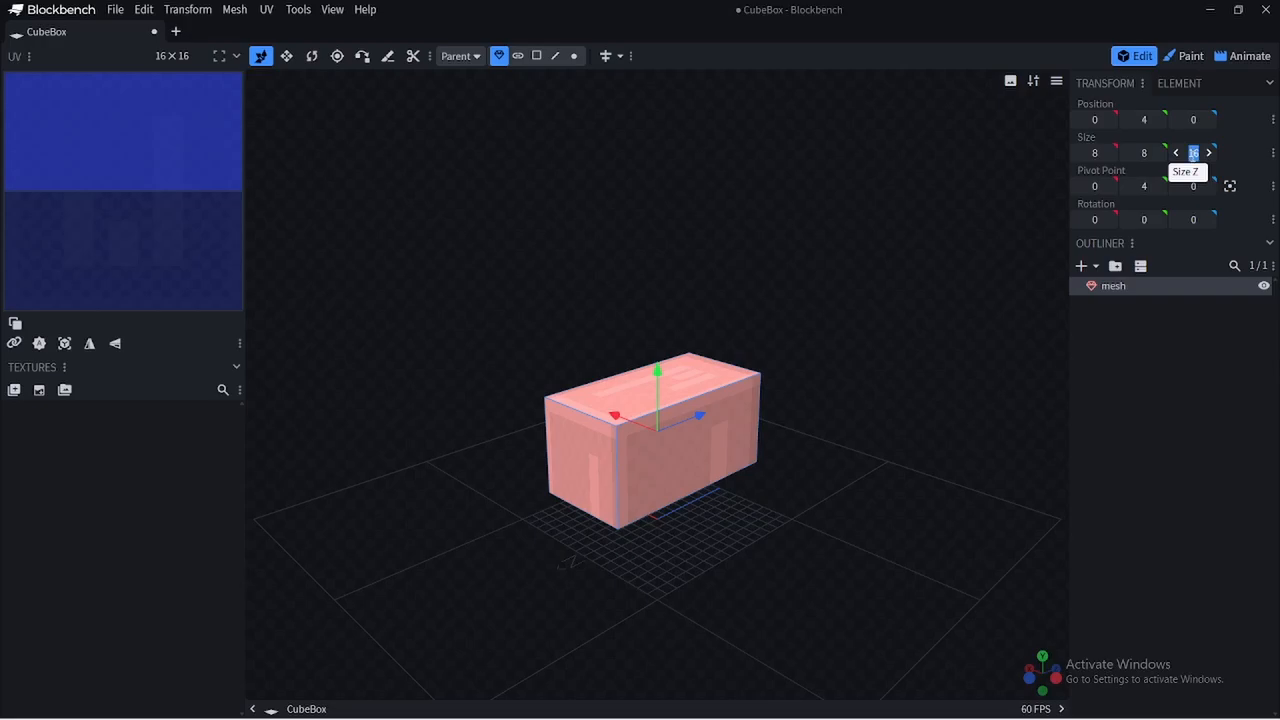
text(8)
key(Return)
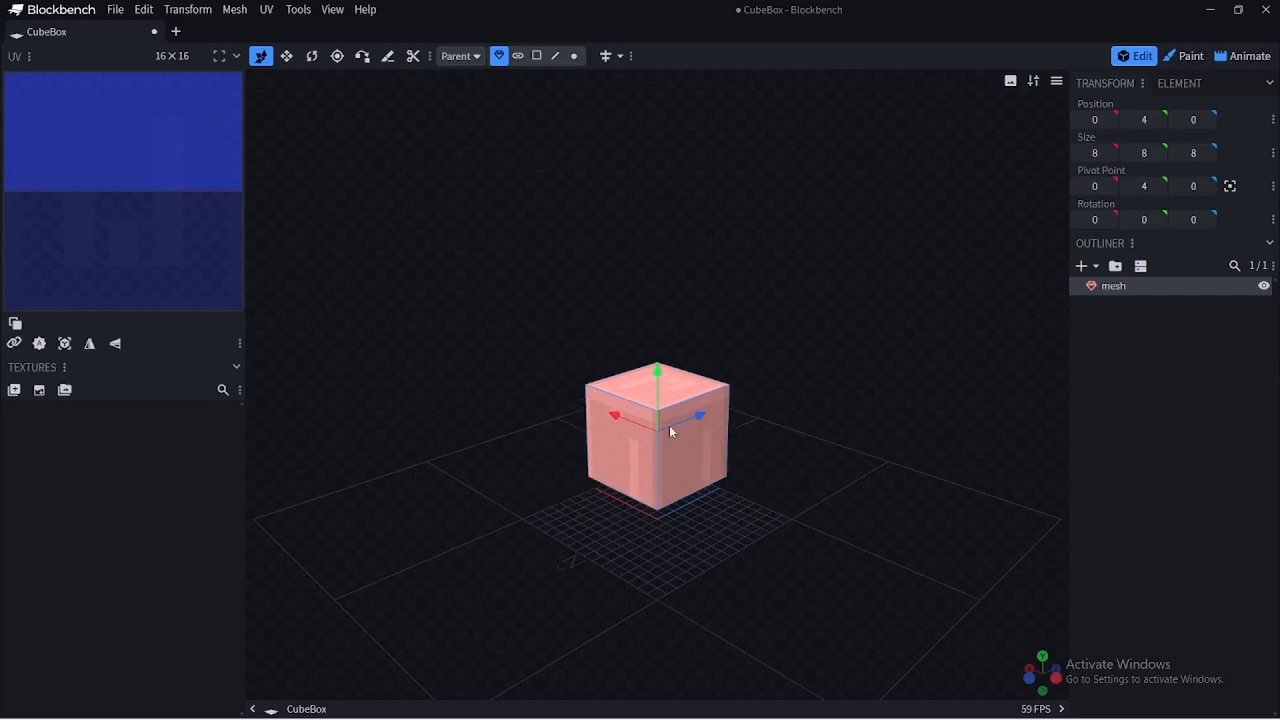
drag(656, 376, 651, 434)
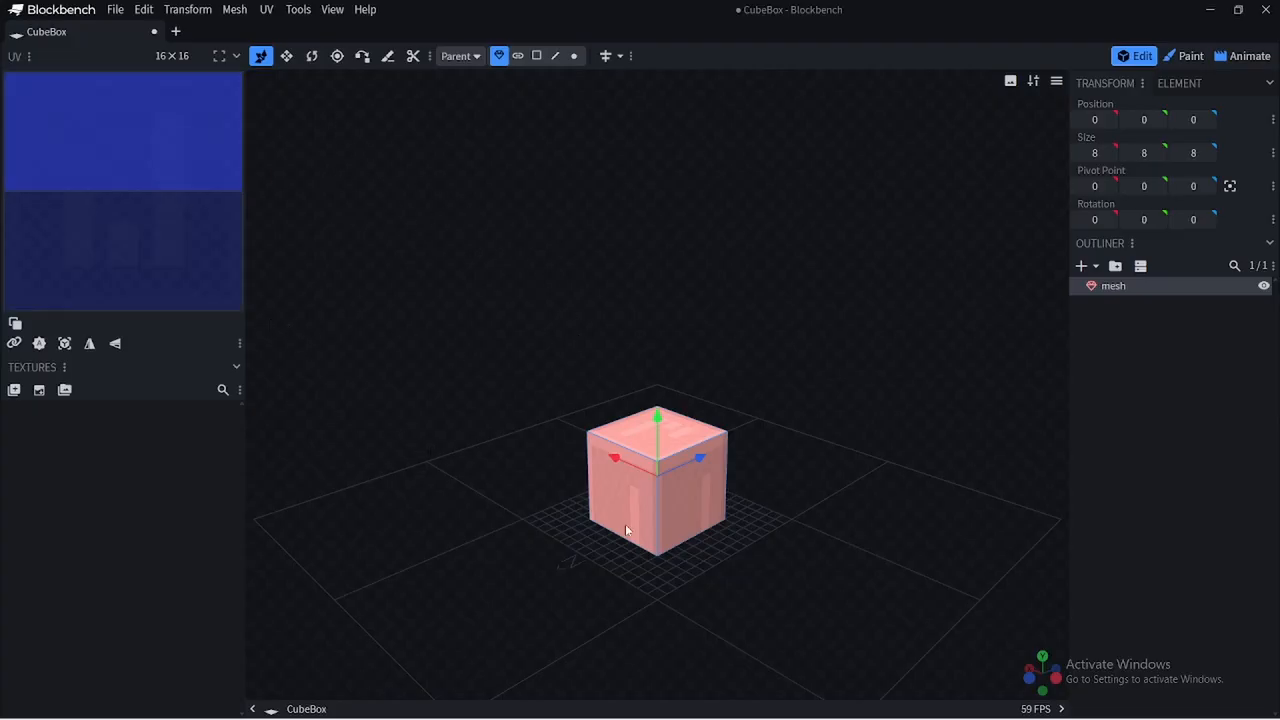
Create a texture named red for the mesh and paint all of the cube's faces #ff0000 in Paint mode, using brush size 6
click(14, 390)
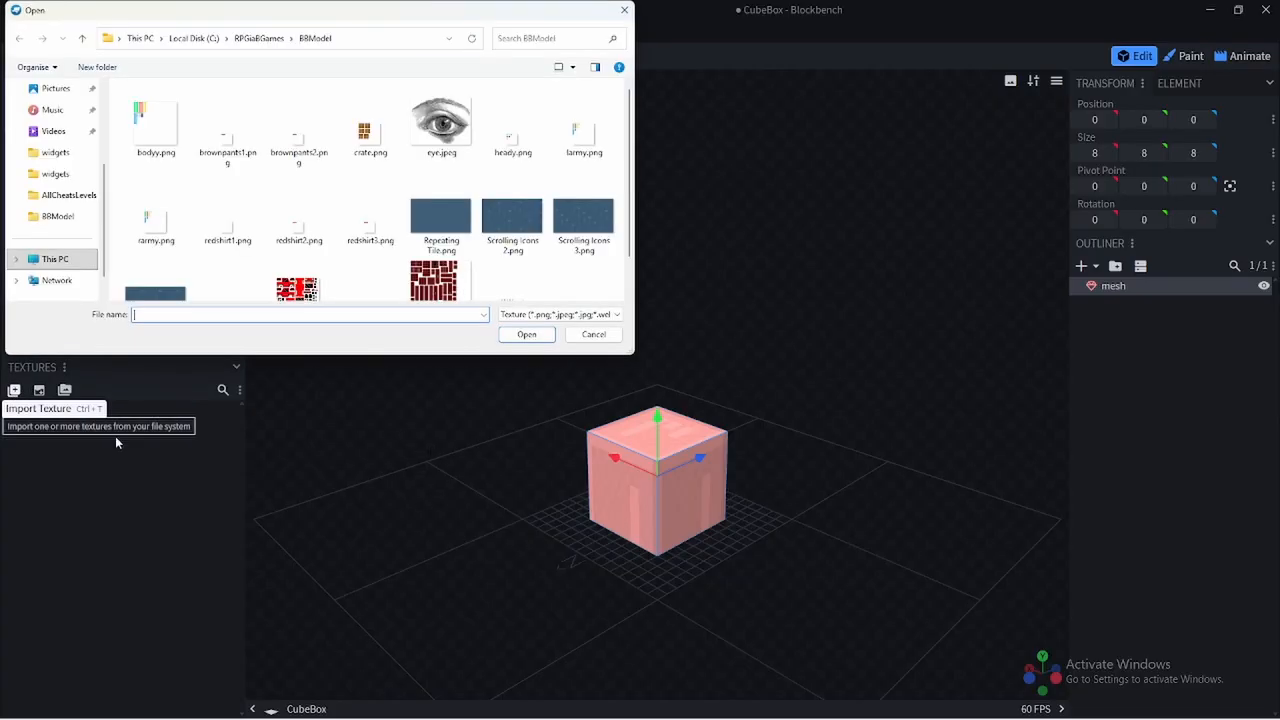
click(586, 335)
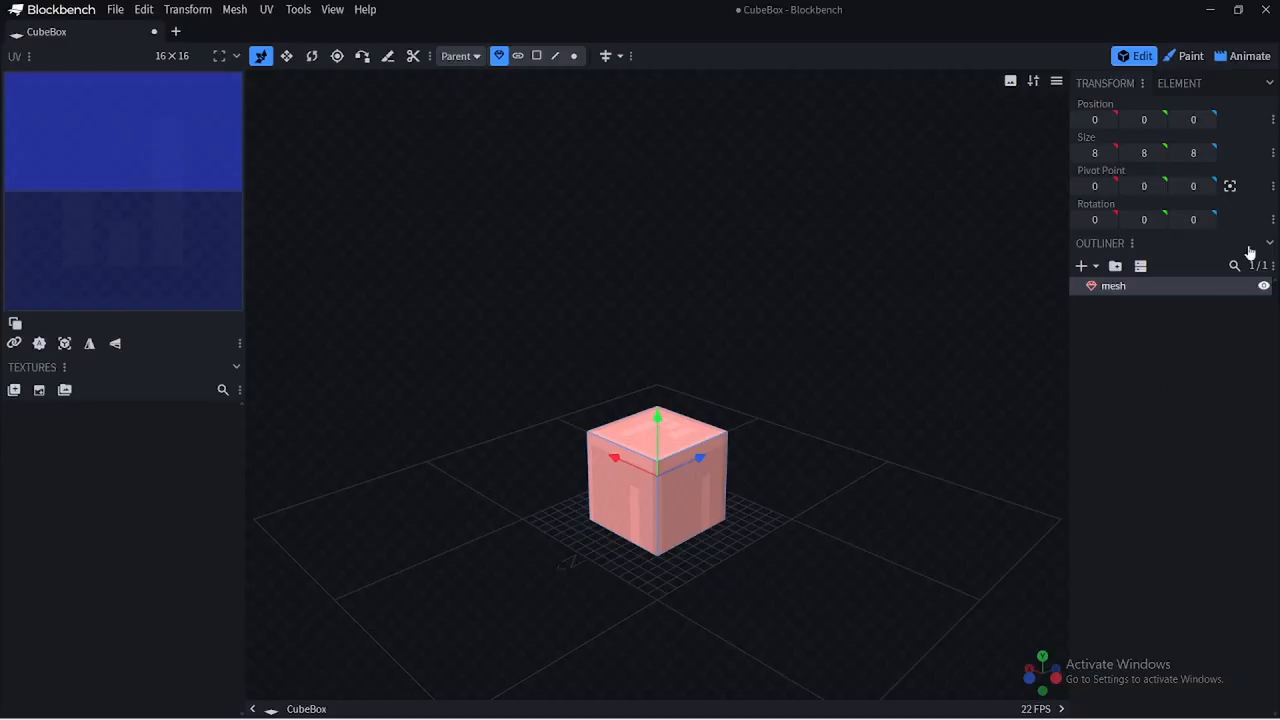
click(1185, 56)
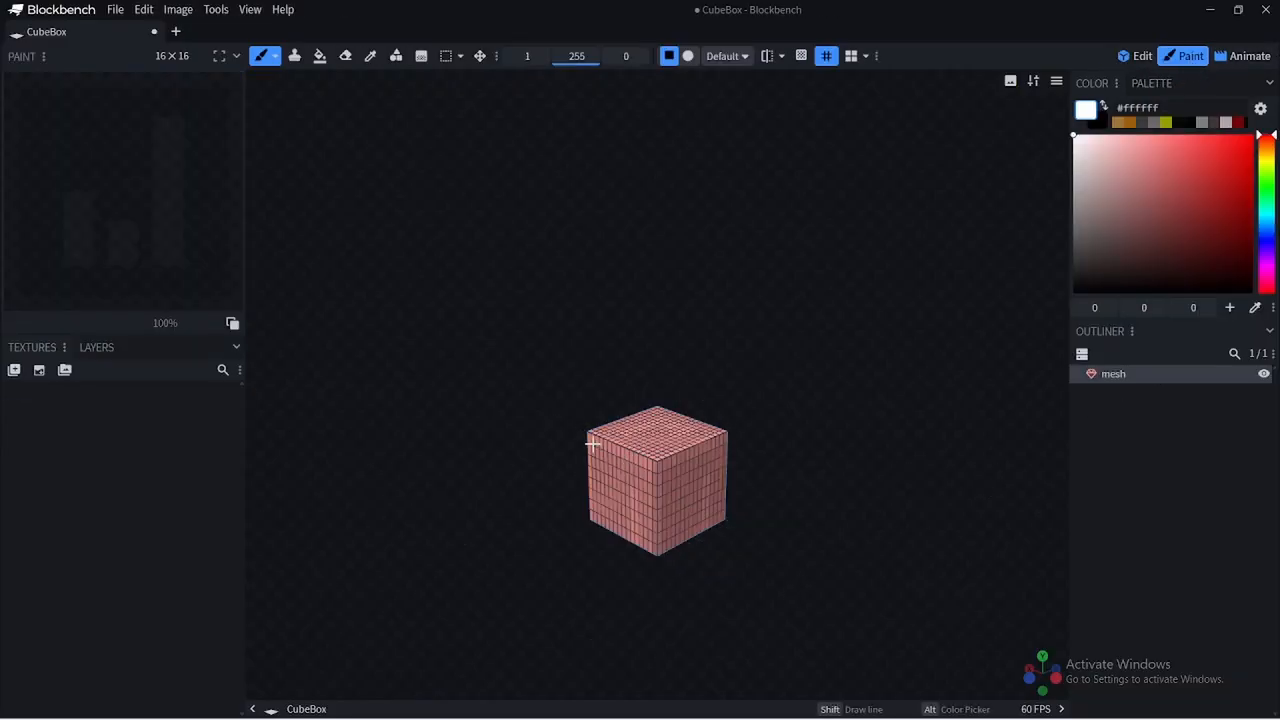
click(1255, 144)
click(1256, 135)
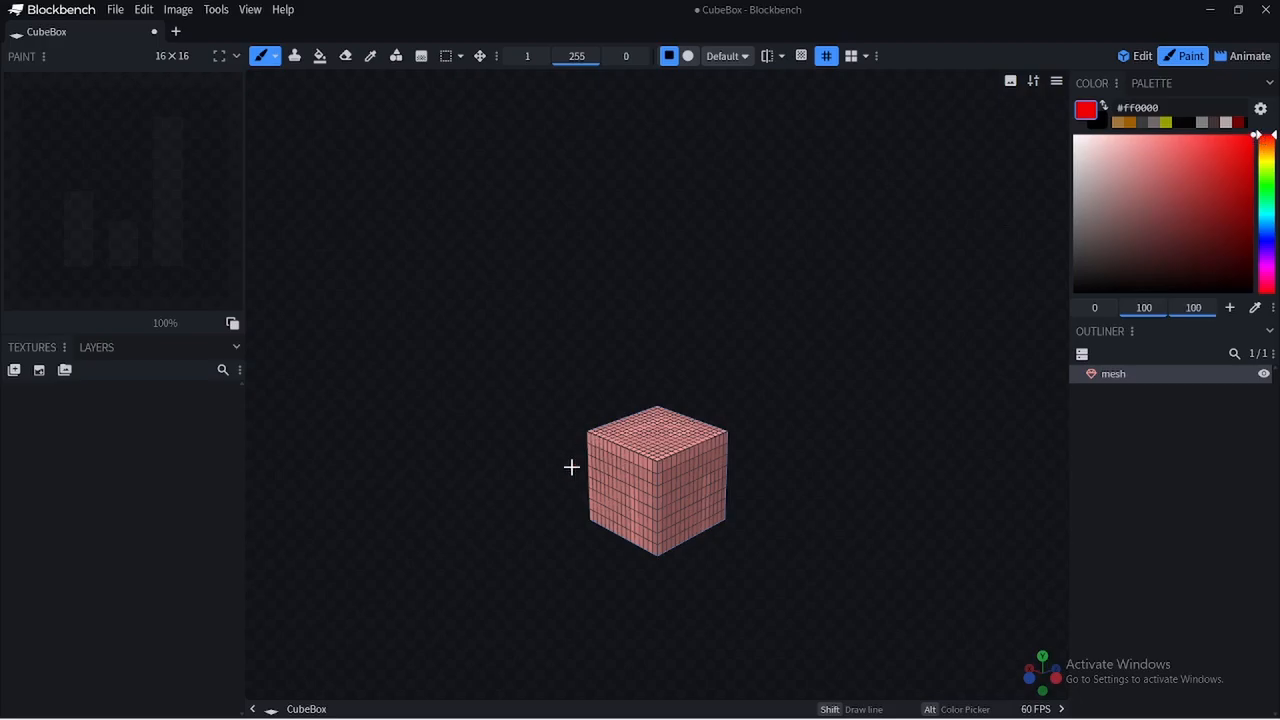
right_drag(574, 466, 660, 429)
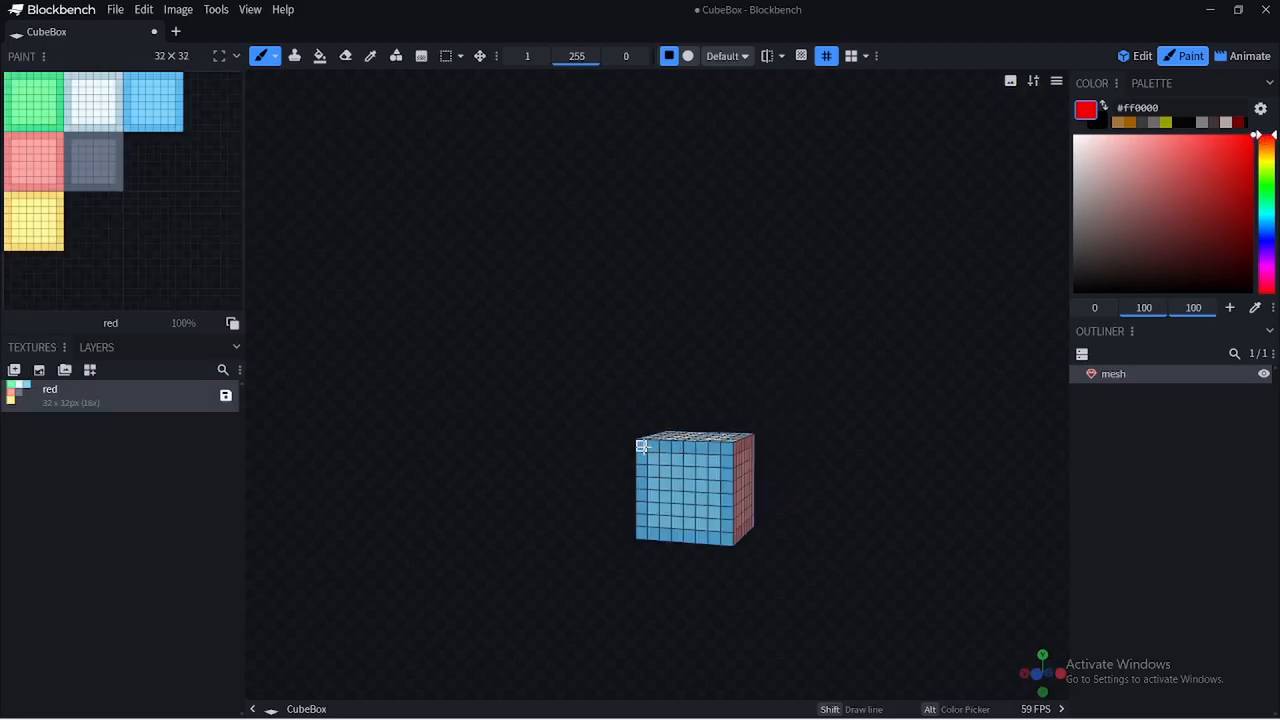
drag(642, 446, 707, 528)
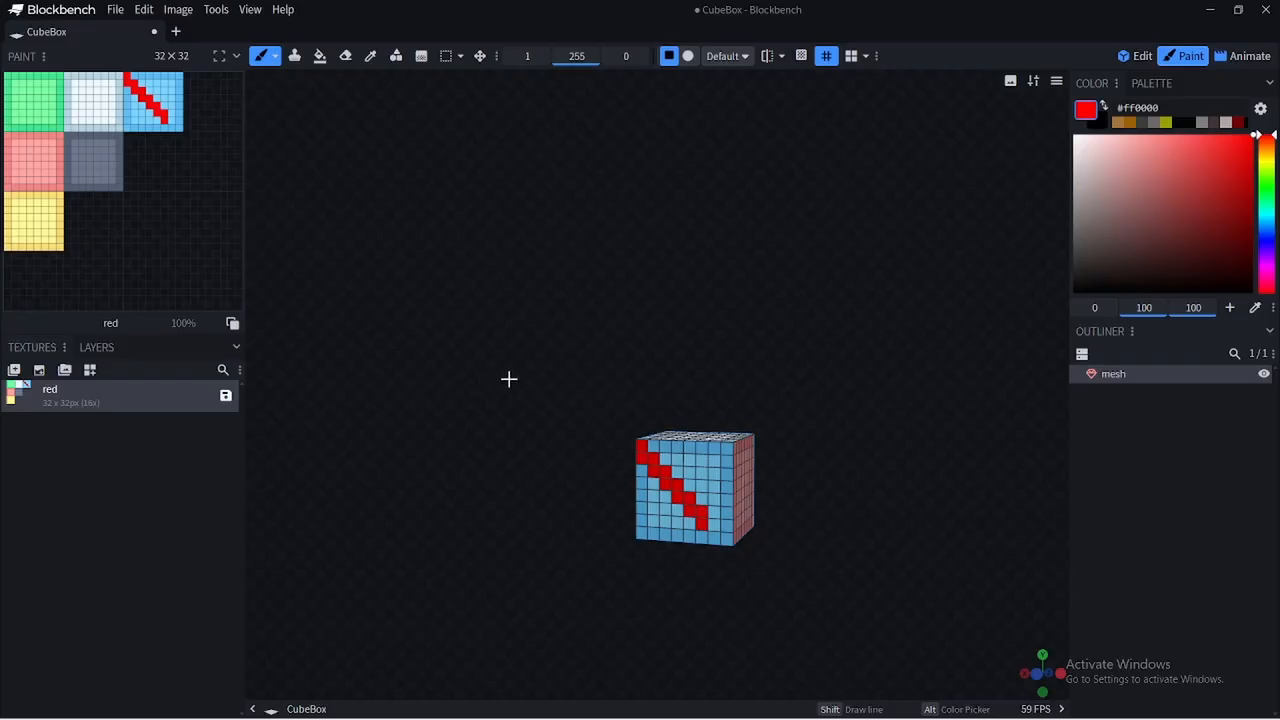
mouse_move(652, 446)
mouse_down()
mouse_move(733, 455)
mouse_move(714, 538)
mouse_move(728, 537)
mouse_move(642, 536)
mouse_move(640, 466)
mouse_move(660, 514)
mouse_move(705, 524)
mouse_move(657, 517)
mouse_move(674, 509)
mouse_move(700, 523)
mouse_up()
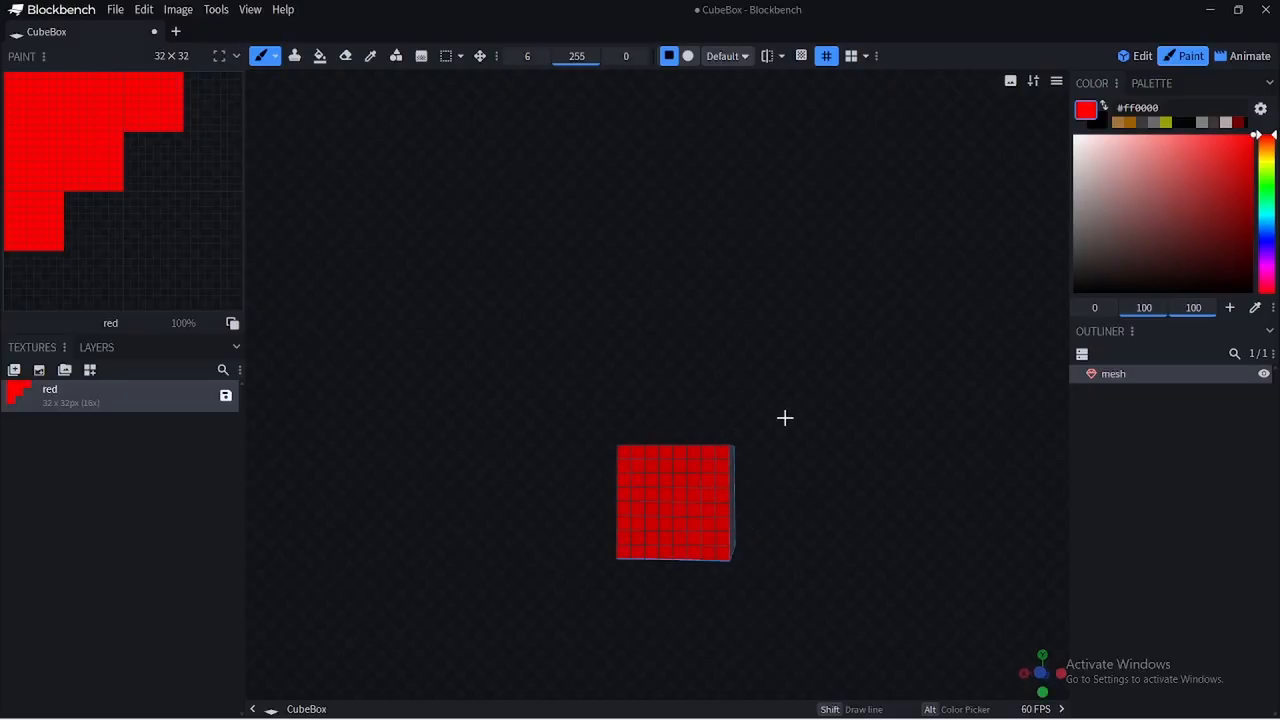
mouse_move(784, 417)
mouse_down()
mouse_move(603, 391)
mouse_move(837, 343)
mouse_move(826, 526)
mouse_move(568, 438)
mouse_move(797, 383)
mouse_move(854, 451)
mouse_move(689, 445)
mouse_up()
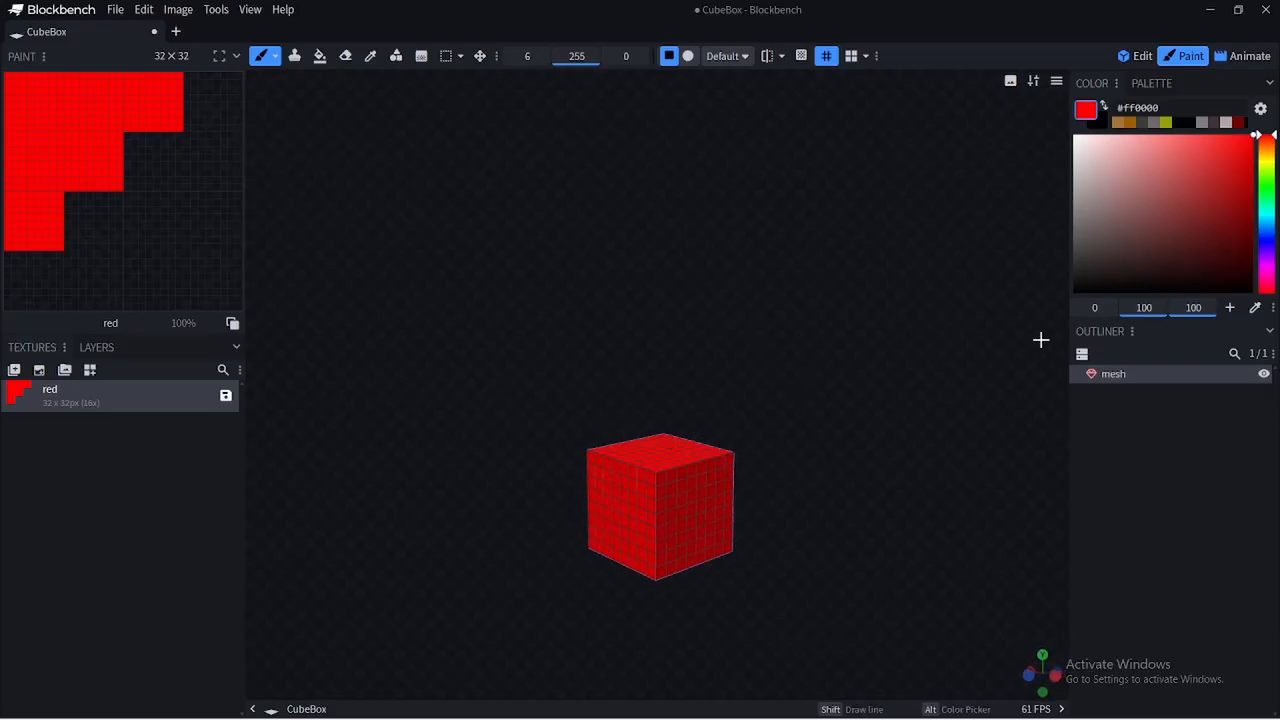
Set the brush colour to #0029ff and paint one side face of the cube completely blue
click(1266, 237)
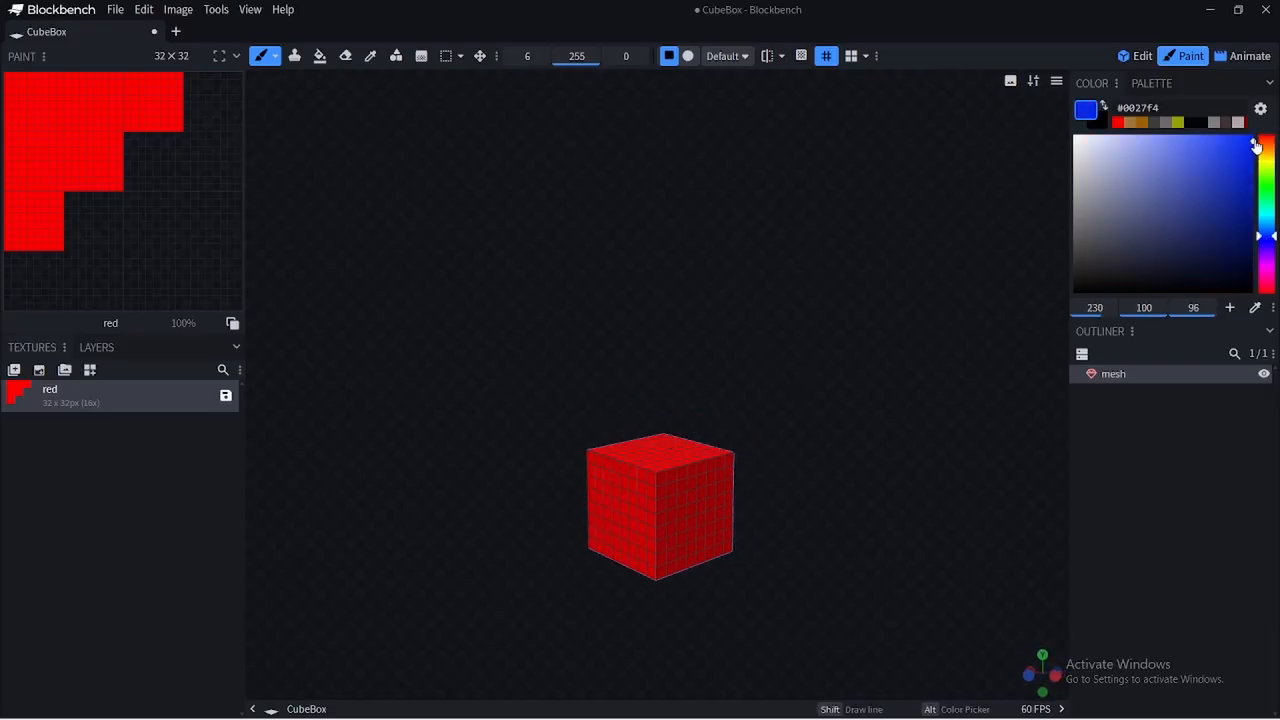
drag(869, 491, 915, 455)
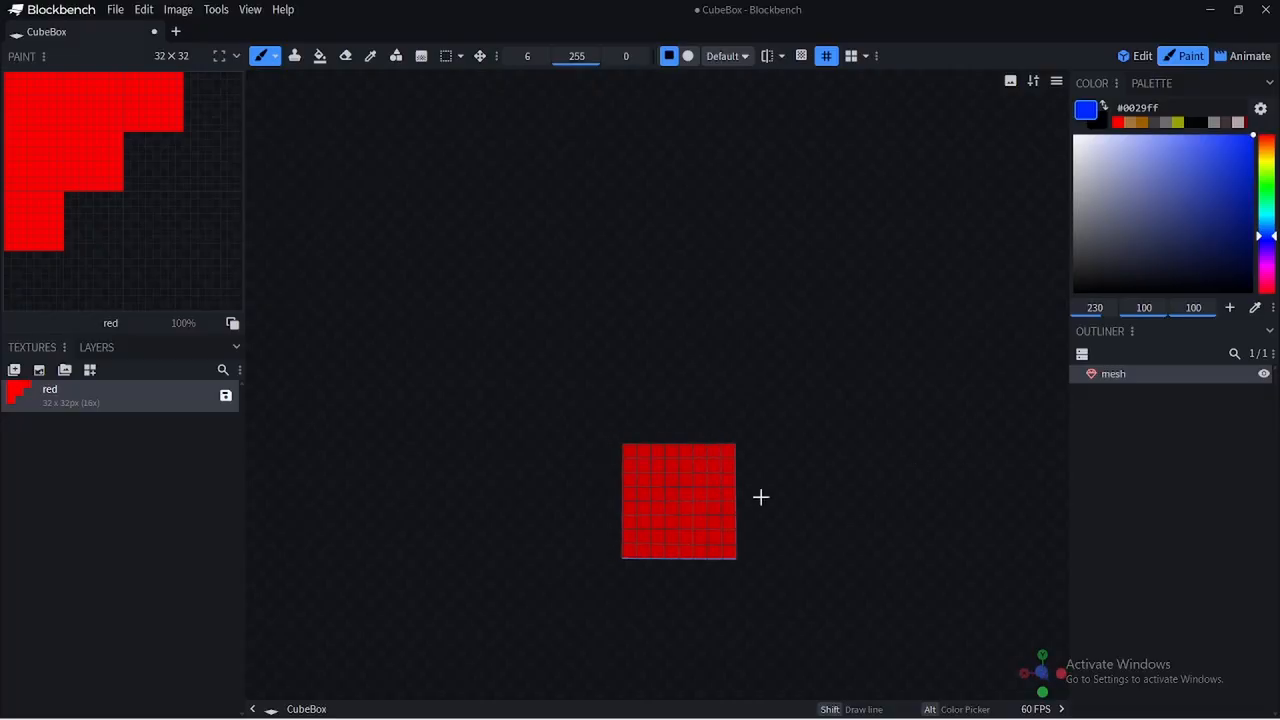
click(663, 483)
click(704, 487)
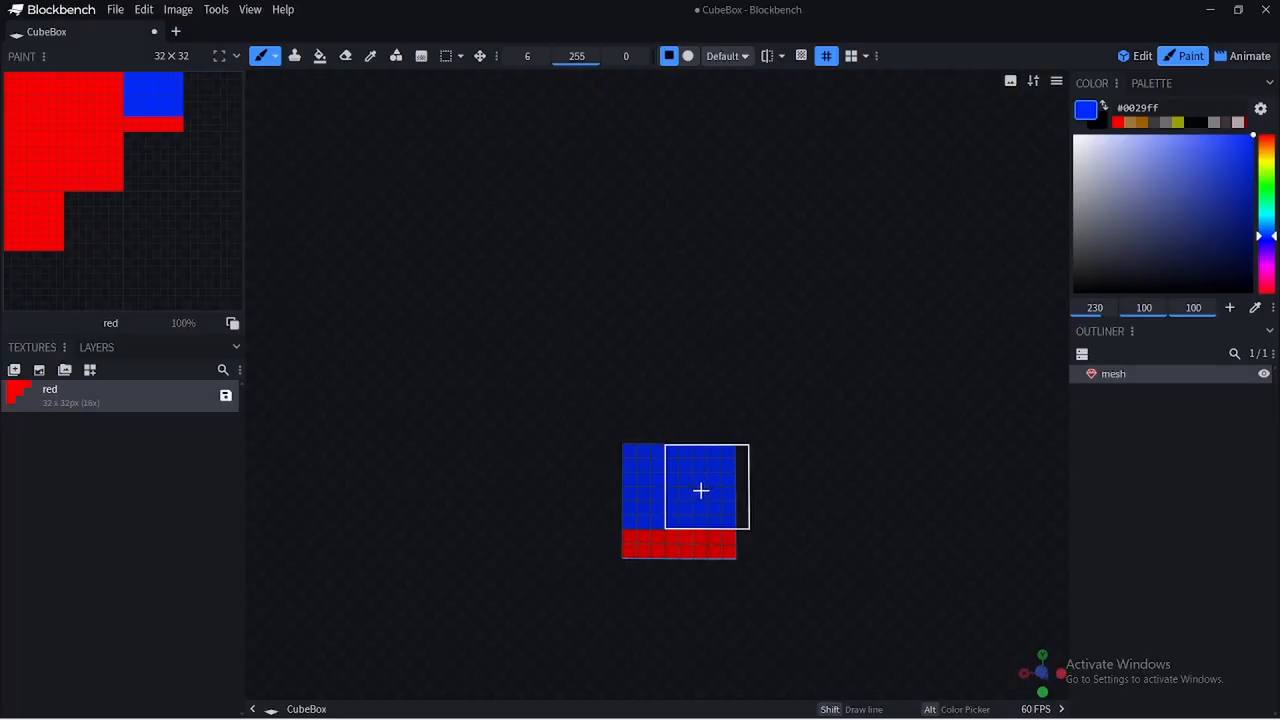
drag(700, 489, 667, 522)
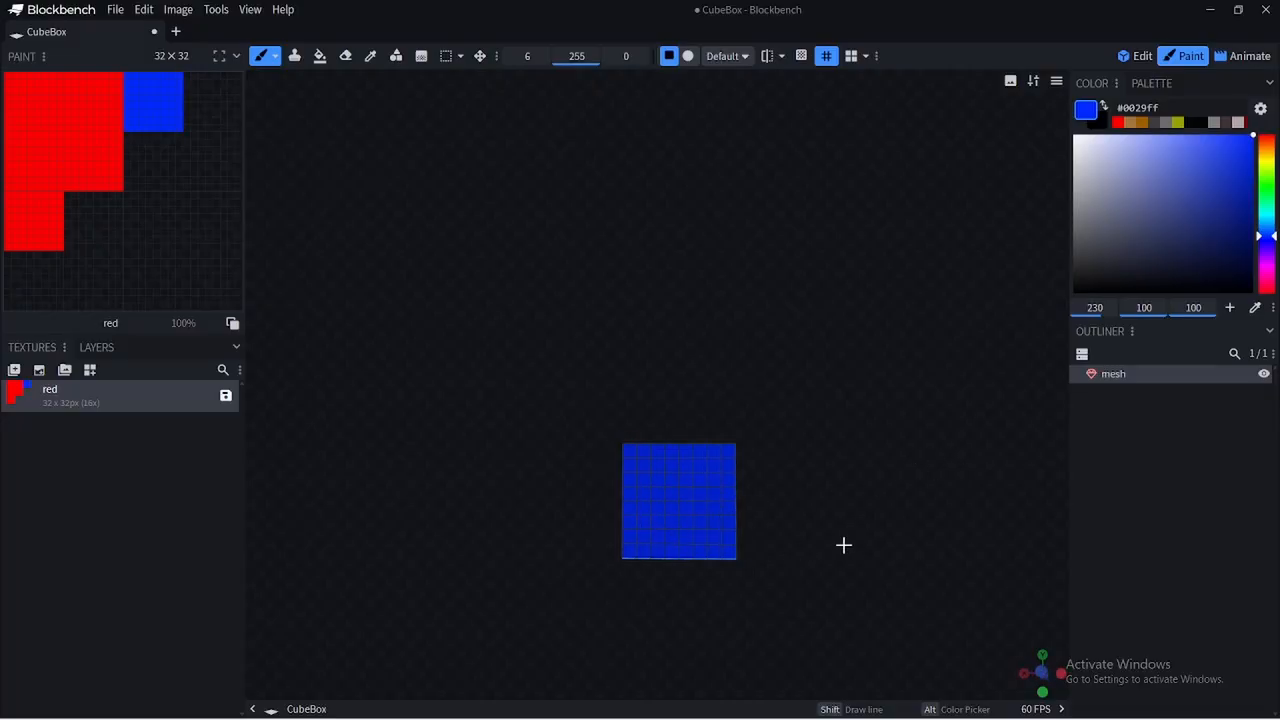
mouse_move(791, 534)
mouse_down()
mouse_move(517, 497)
mouse_move(751, 424)
mouse_move(871, 529)
mouse_move(929, 549)
mouse_move(831, 517)
mouse_move(570, 503)
mouse_move(609, 409)
mouse_move(811, 514)
mouse_move(766, 603)
mouse_move(712, 509)
mouse_move(811, 526)
mouse_up()
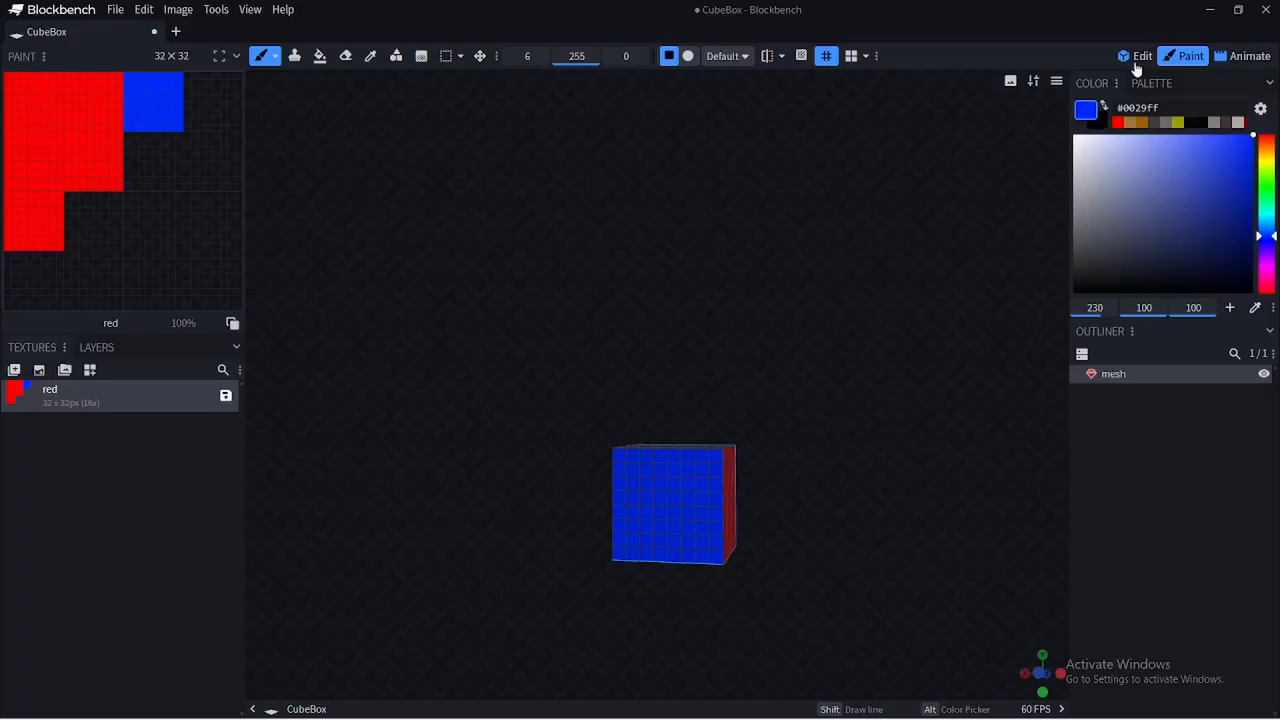
Return to Edit mode and save the project's texture as red.png in a new folder named tutorialmodel inside C:\RPGiaBGames
click(1137, 58)
drag(755, 484, 872, 490)
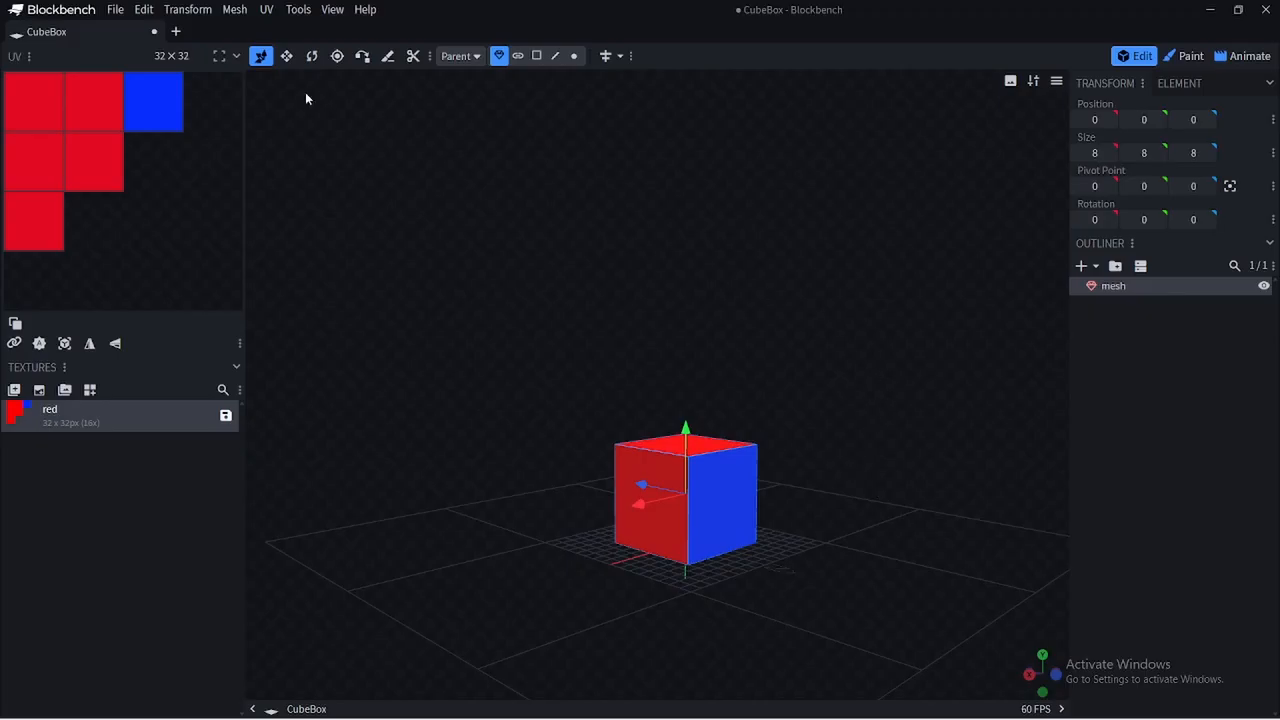
click(112, 11)
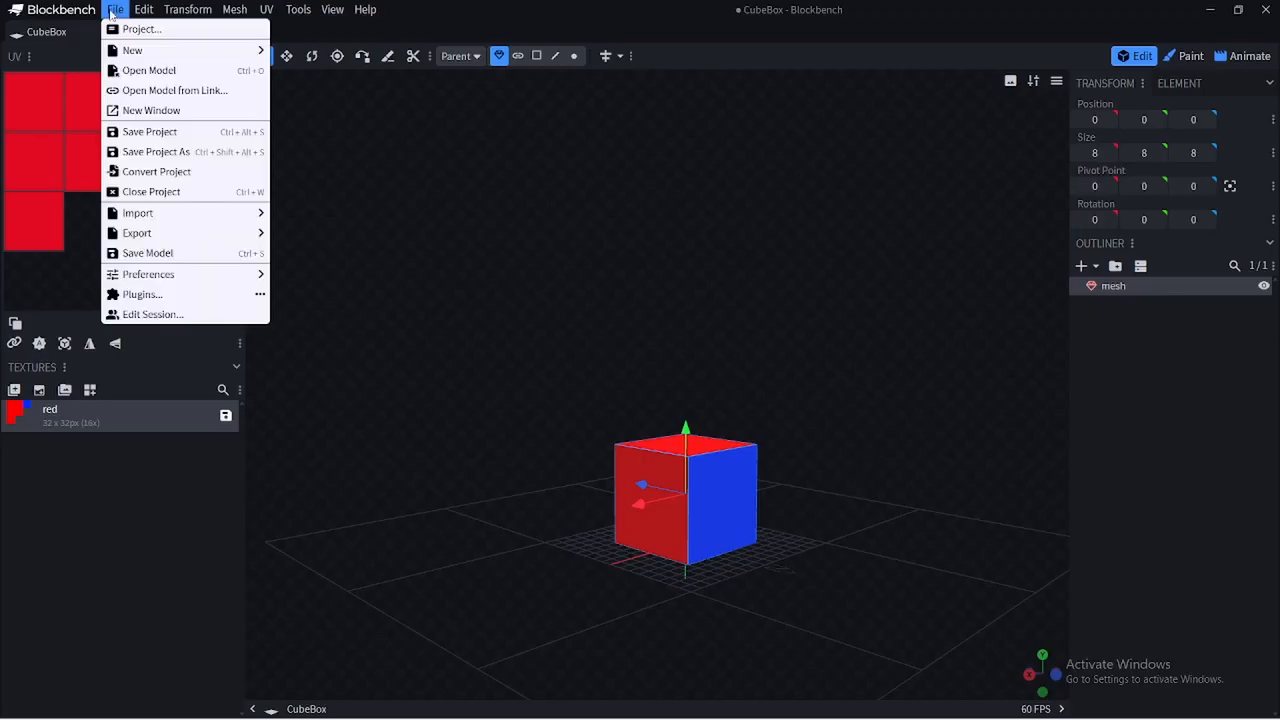
click(186, 256)
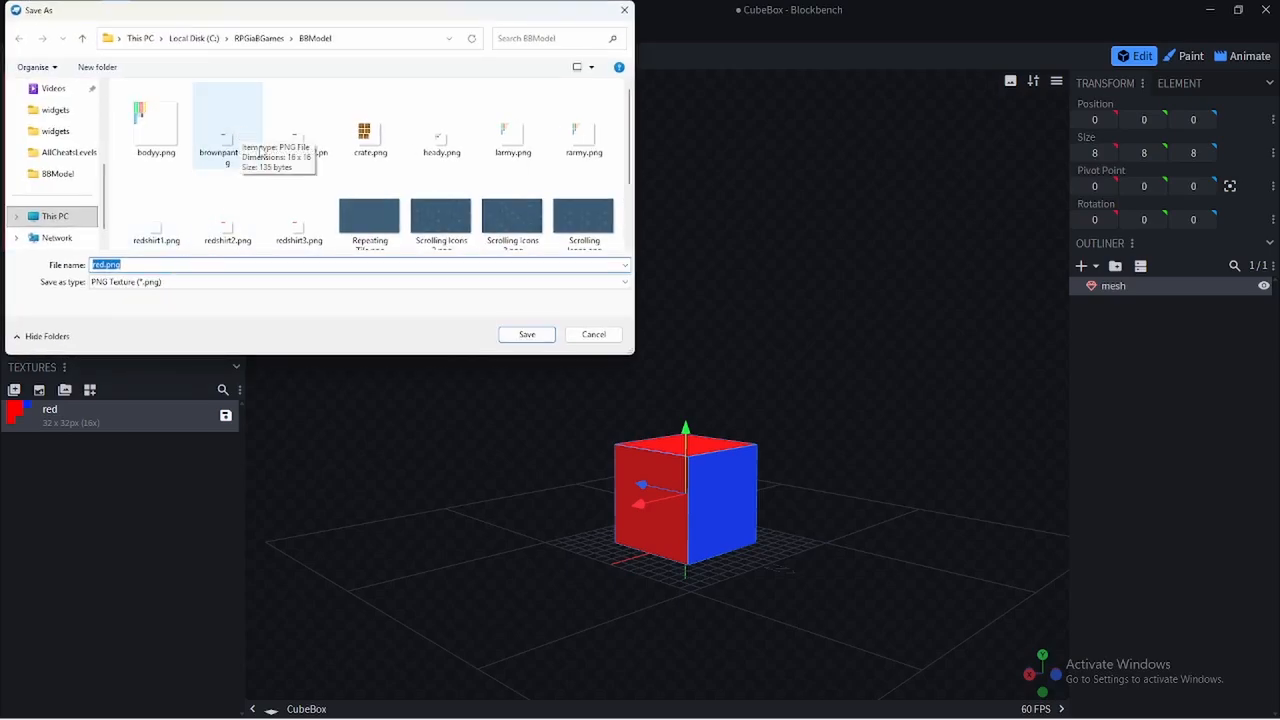
click(265, 38)
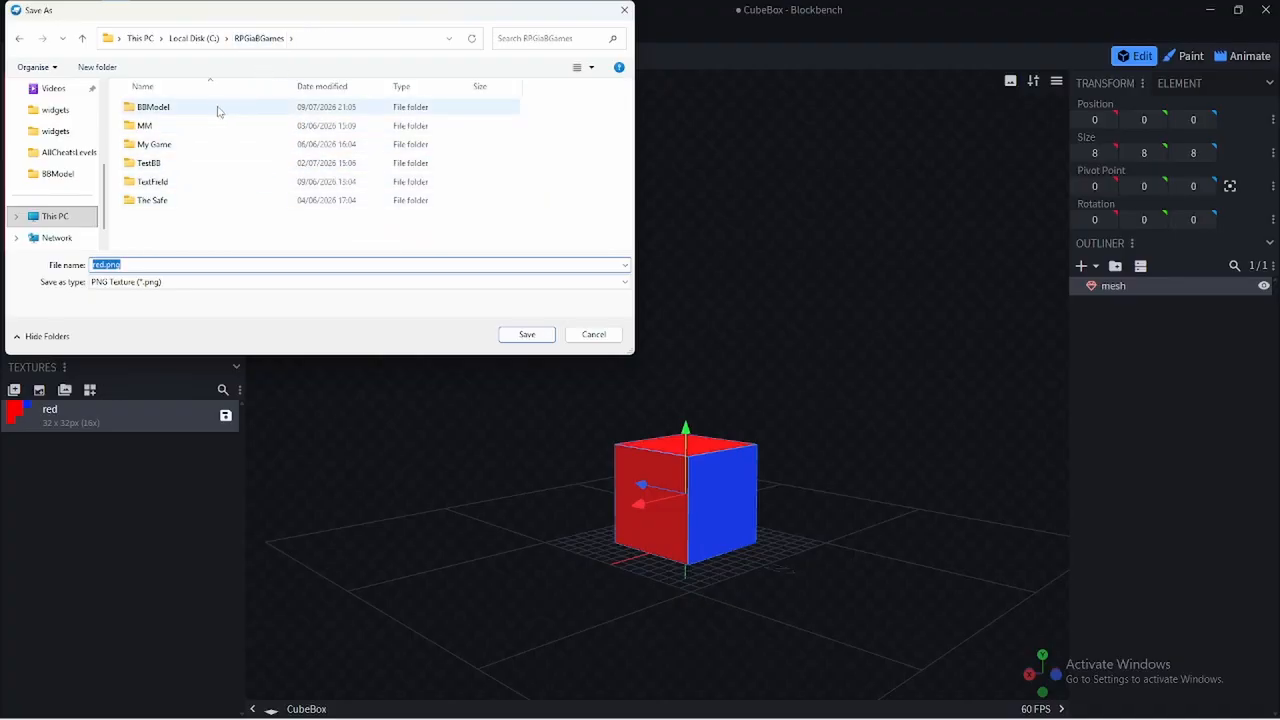
click(97, 67)
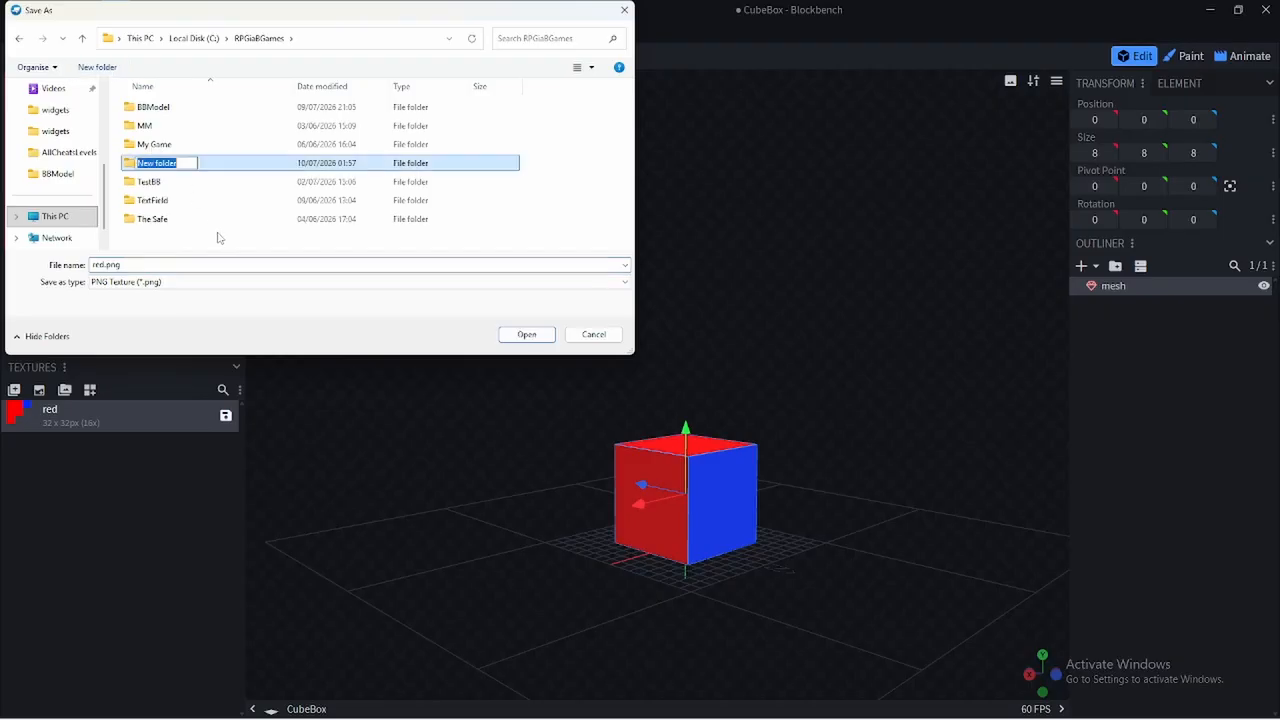
text(tutorialmodel)
key(Return)
key(Return)
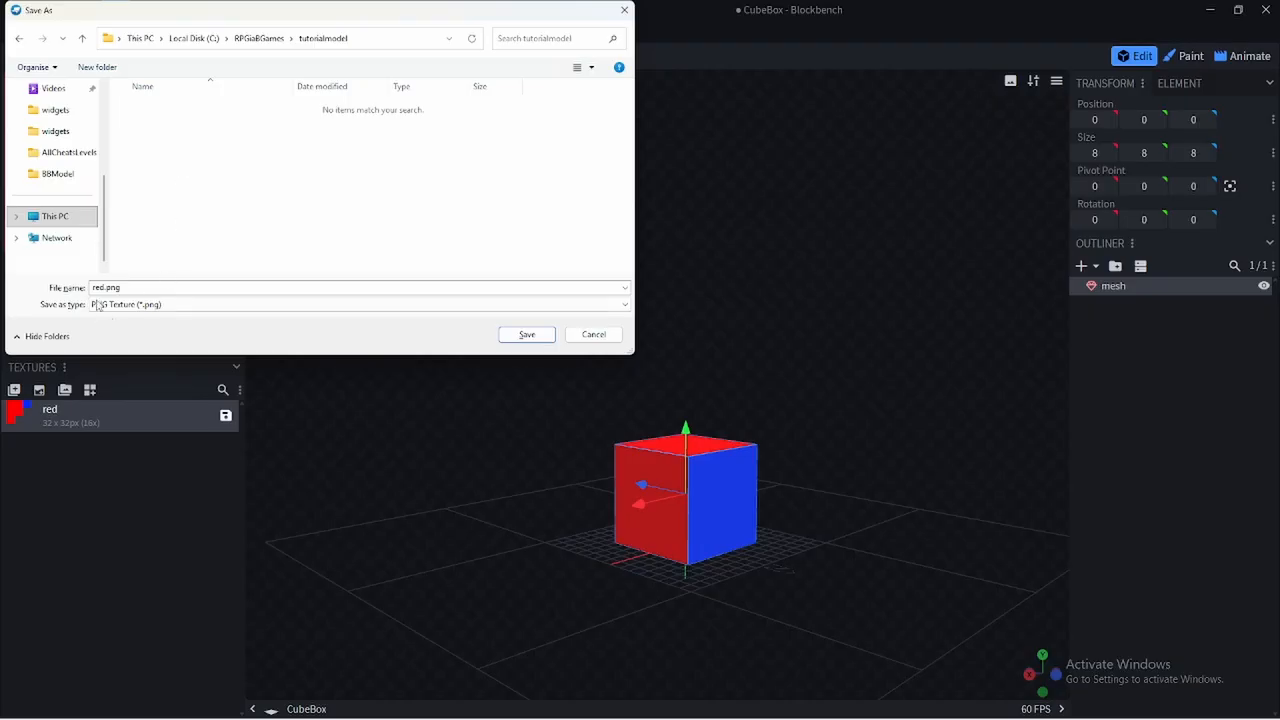
click(527, 335)
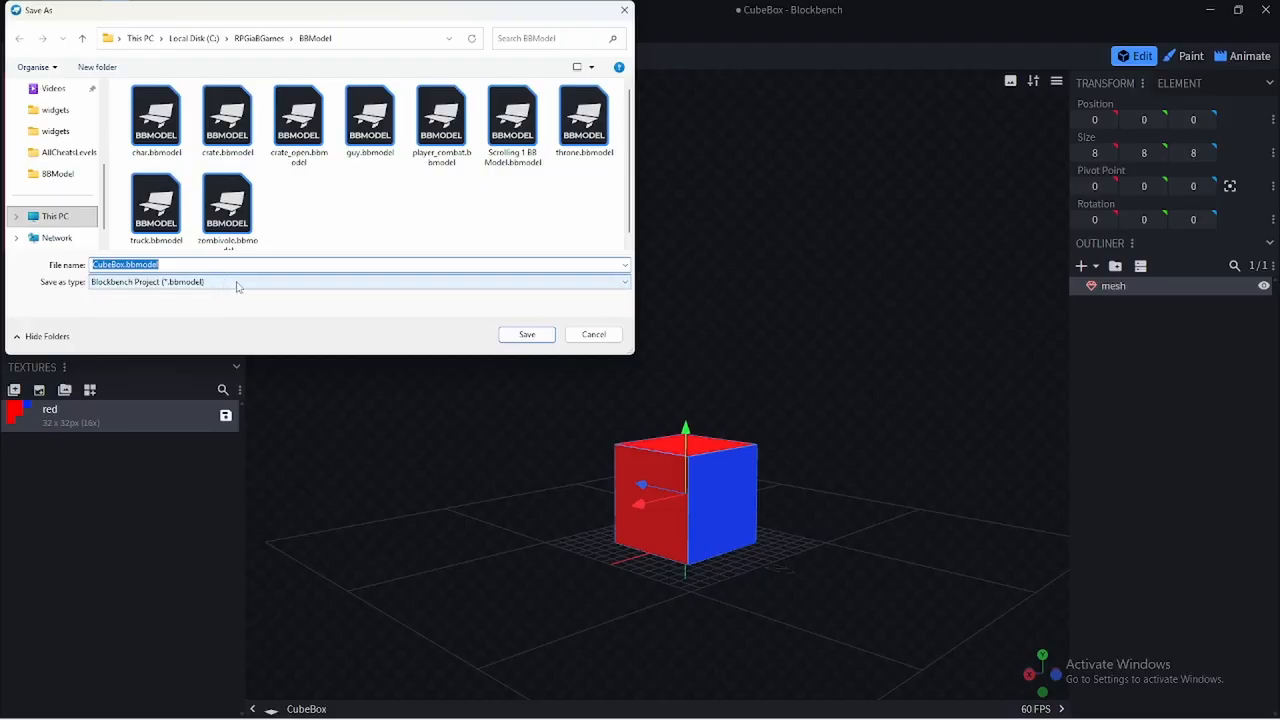
Save the Blockbench project as CubeBox.bbmodel in the RPGiaBGames\tutorialmodel folder
click(262, 38)
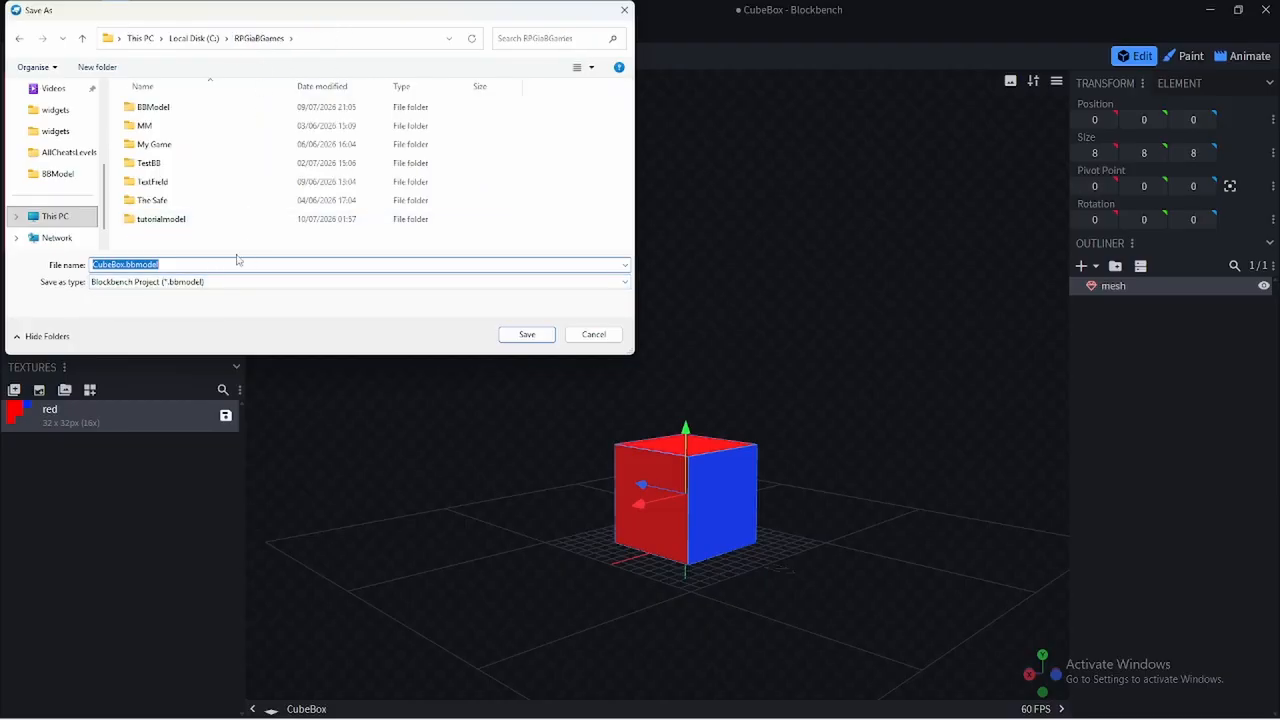
double_click(162, 218)
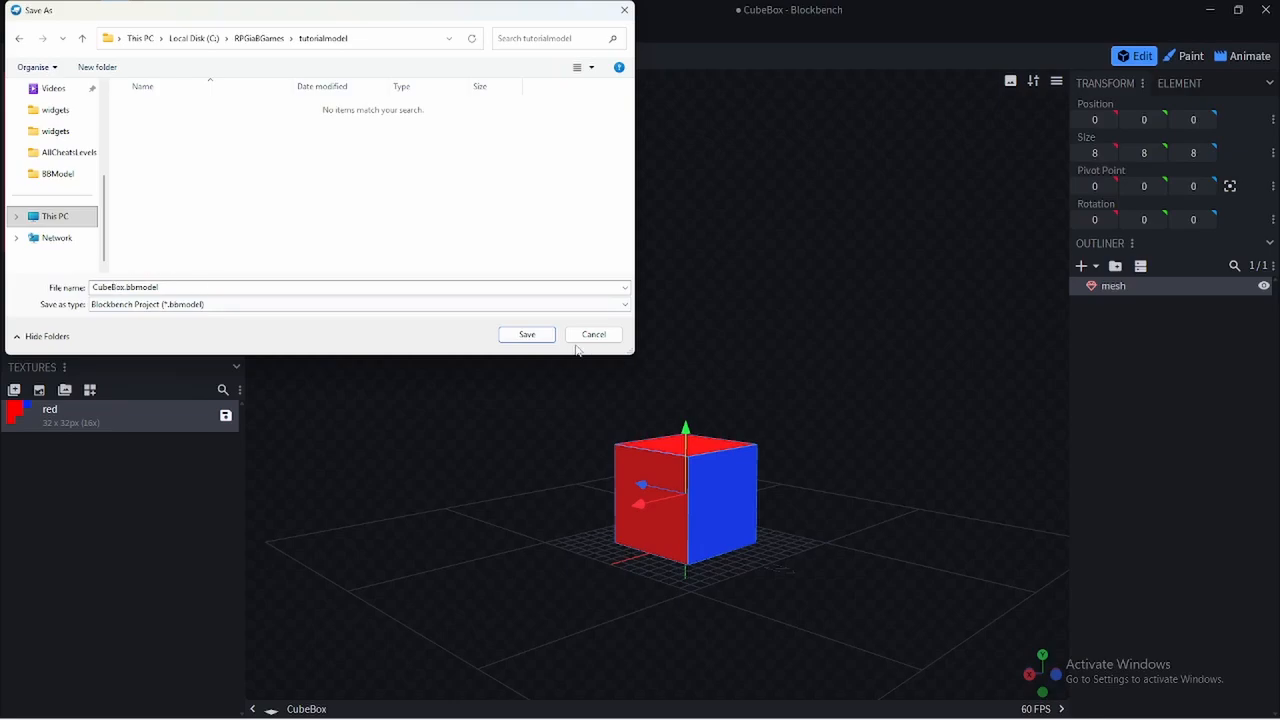
click(527, 335)
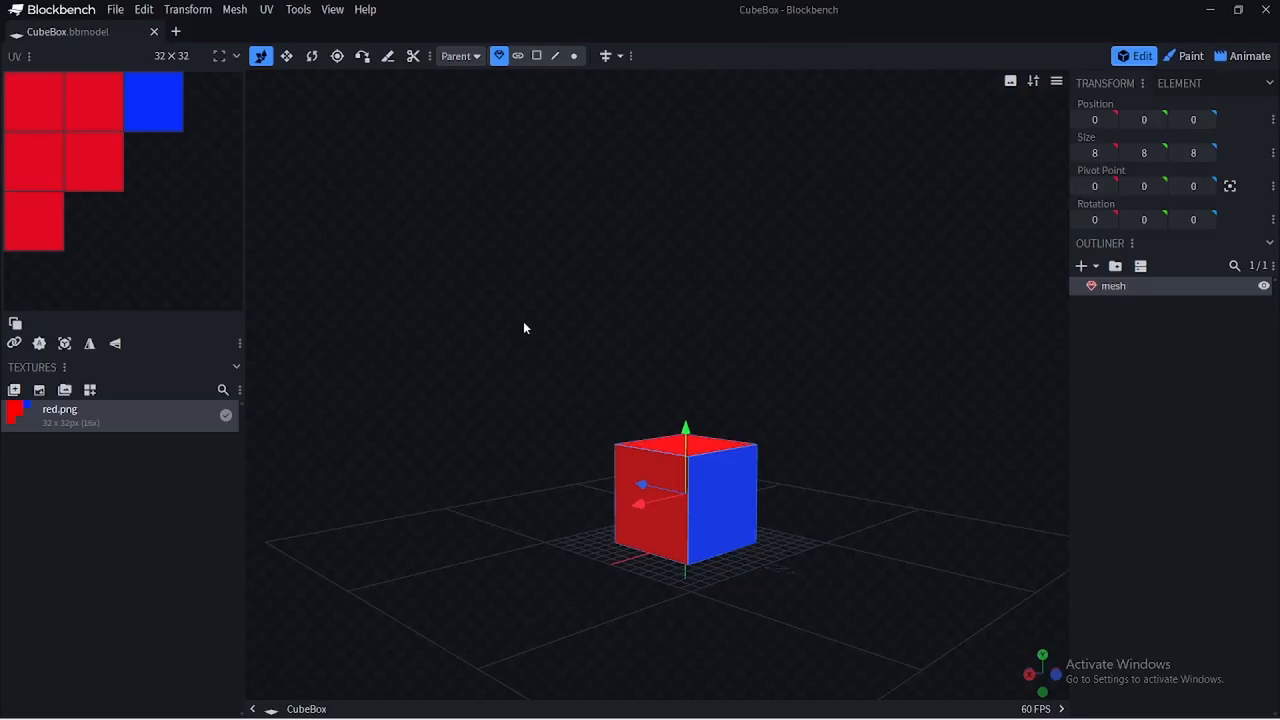
Switch to RPG in a Box and open the Model Maker
key(alt+Tab)
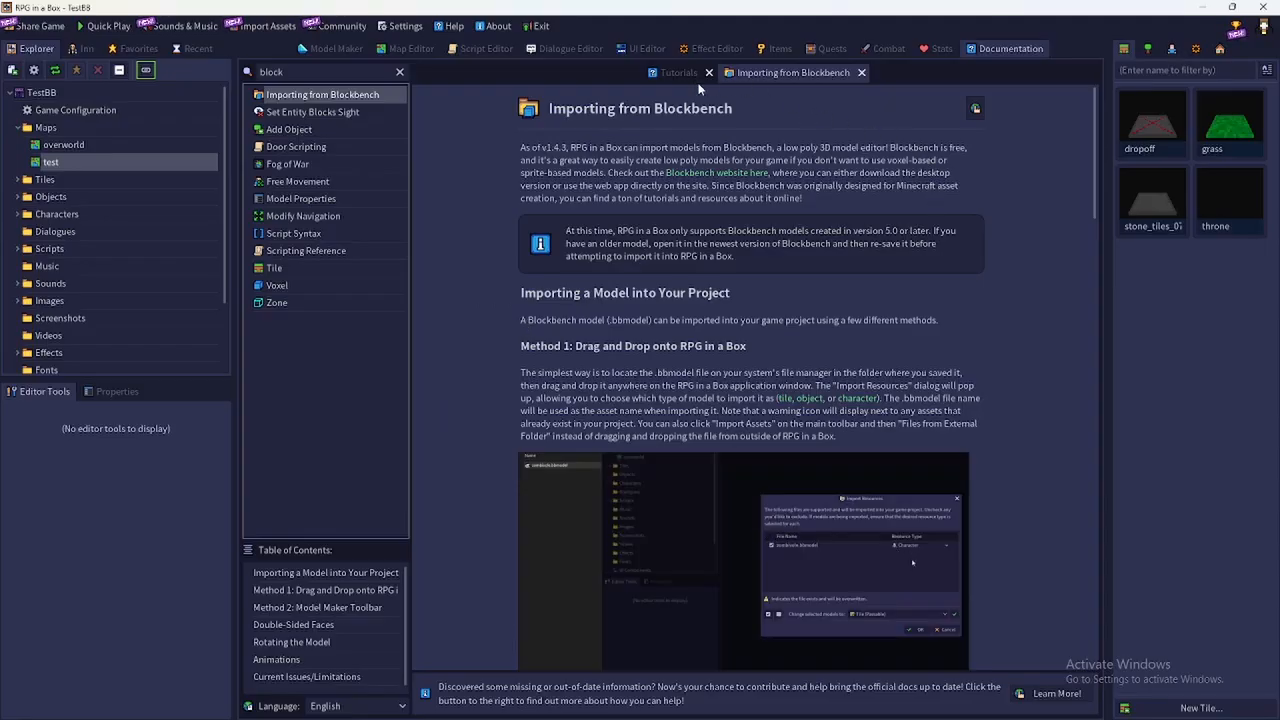
click(679, 76)
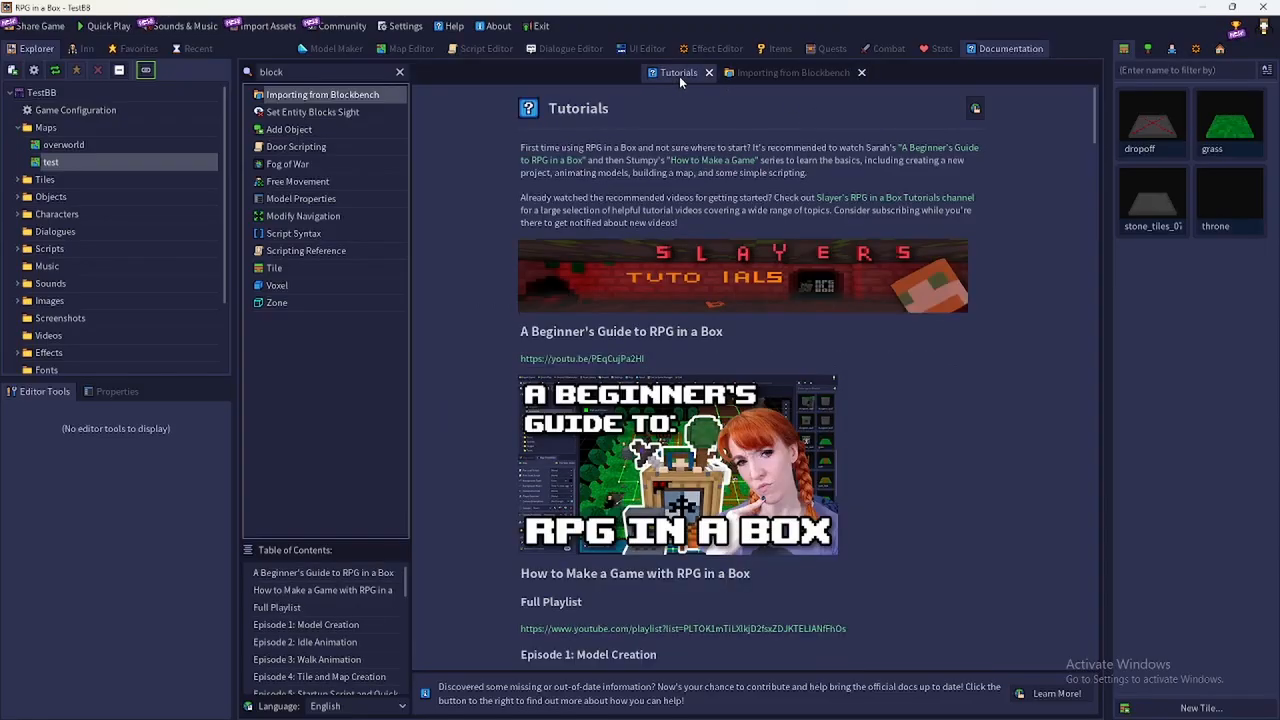
click(339, 49)
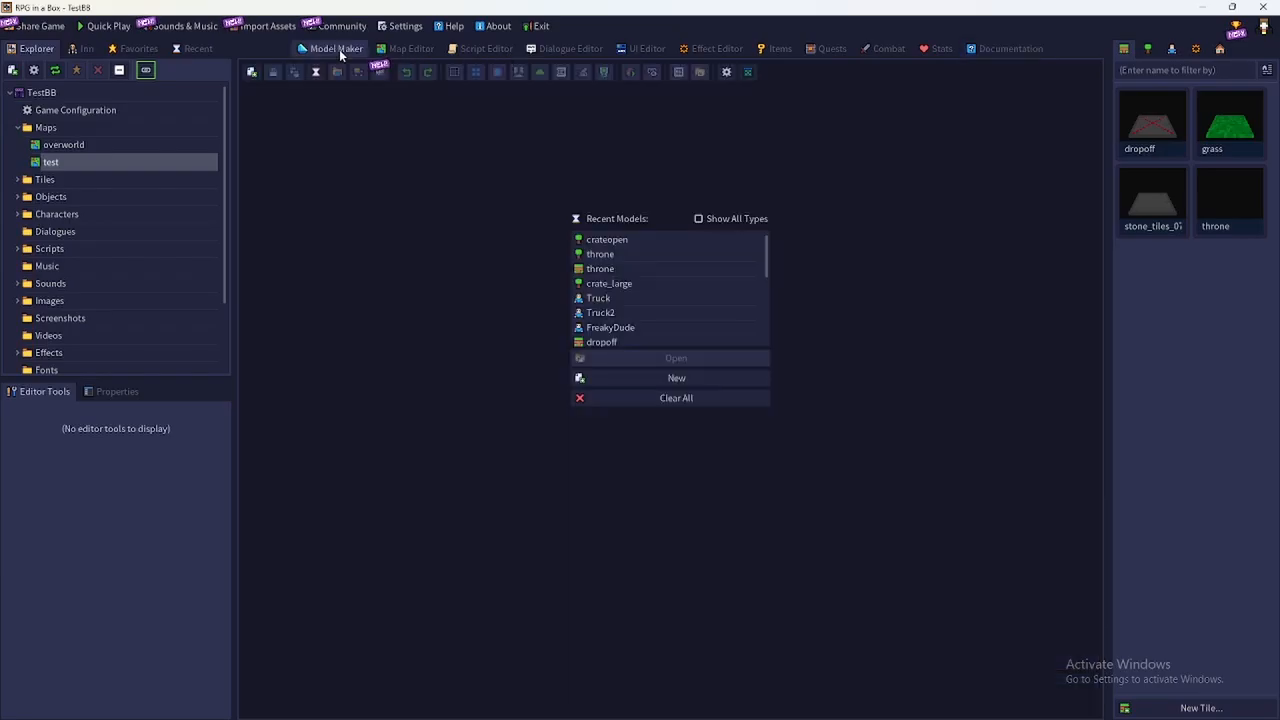
Create a new mesh-based Object resource named CubeBox with a 16 × 16 × 24 grid
click(637, 379)
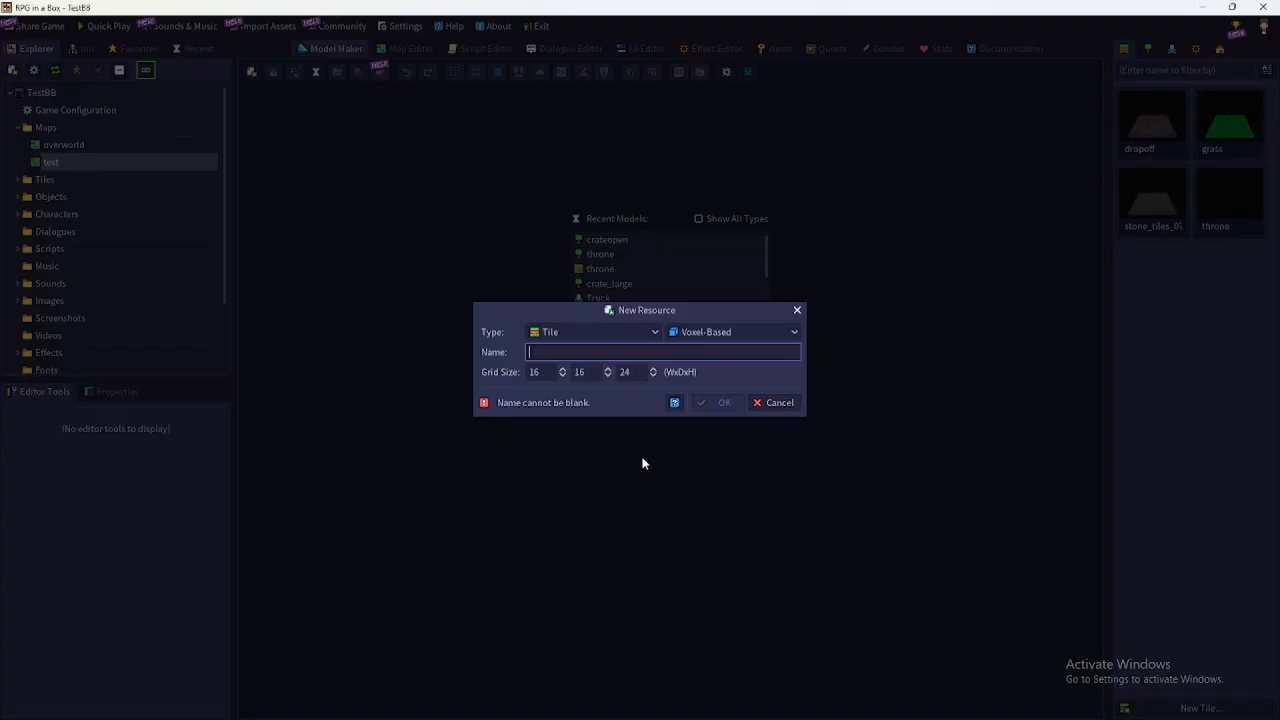
click(562, 331)
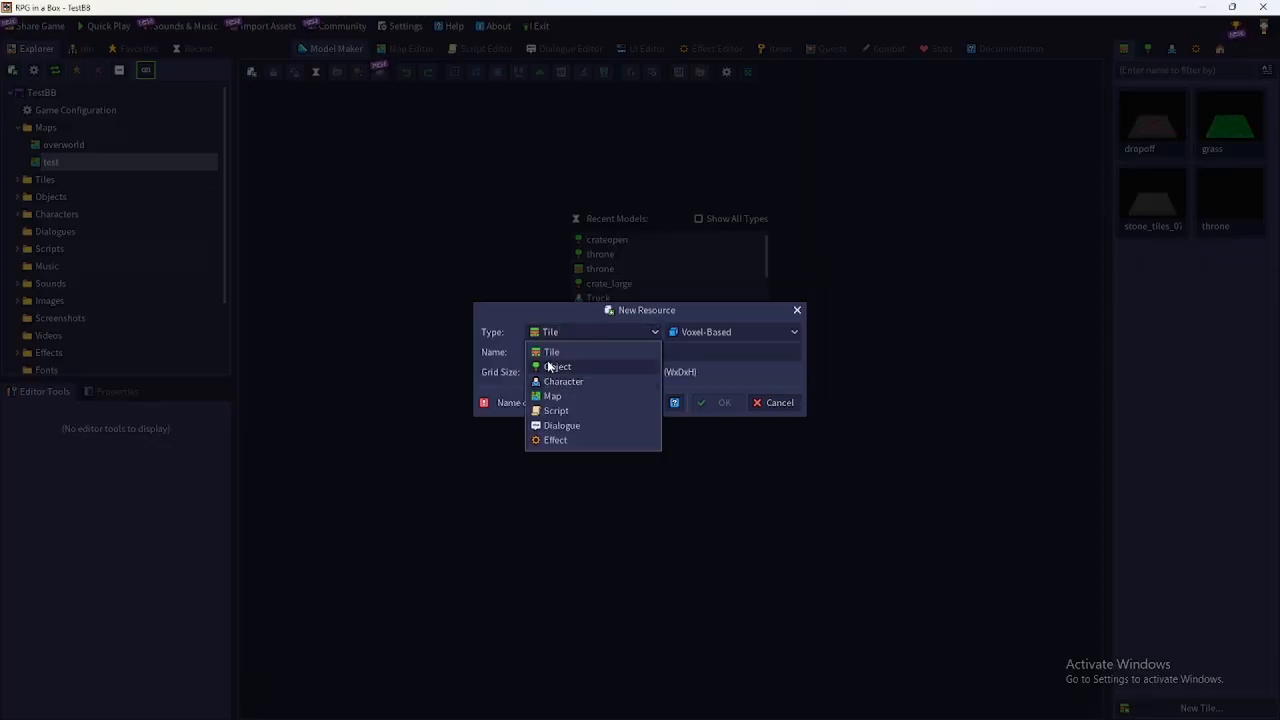
click(552, 366)
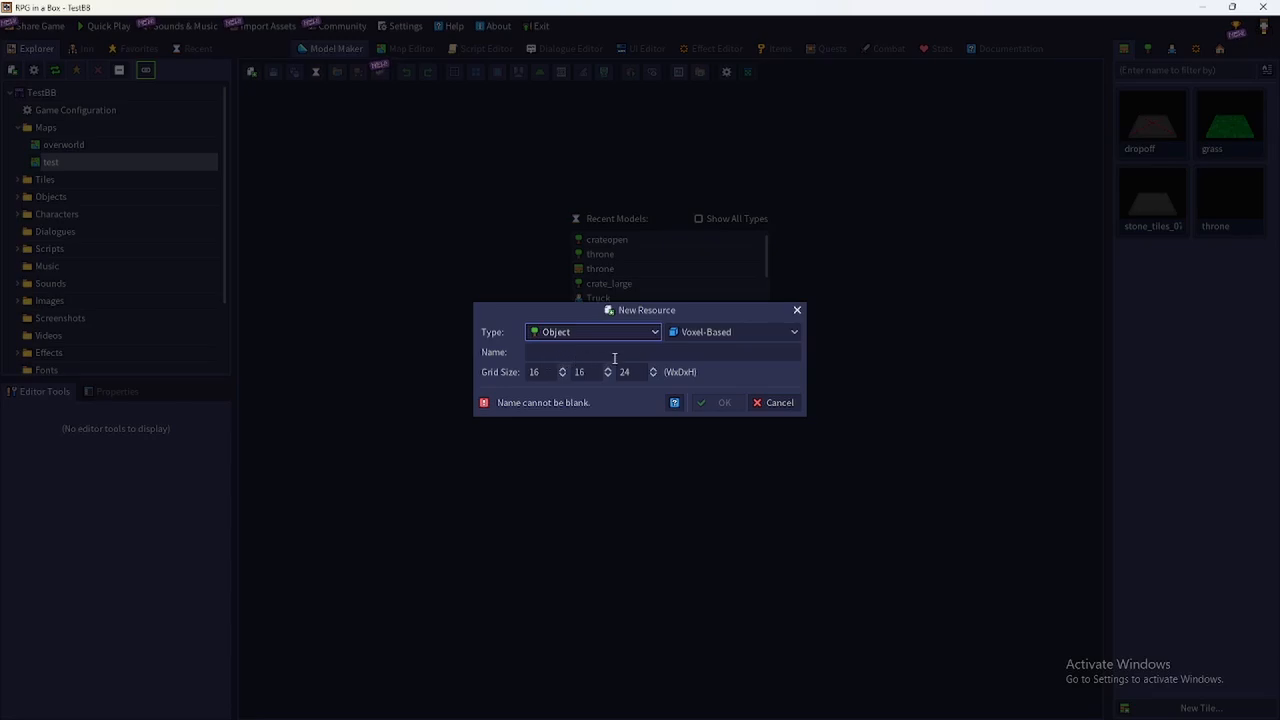
click(725, 335)
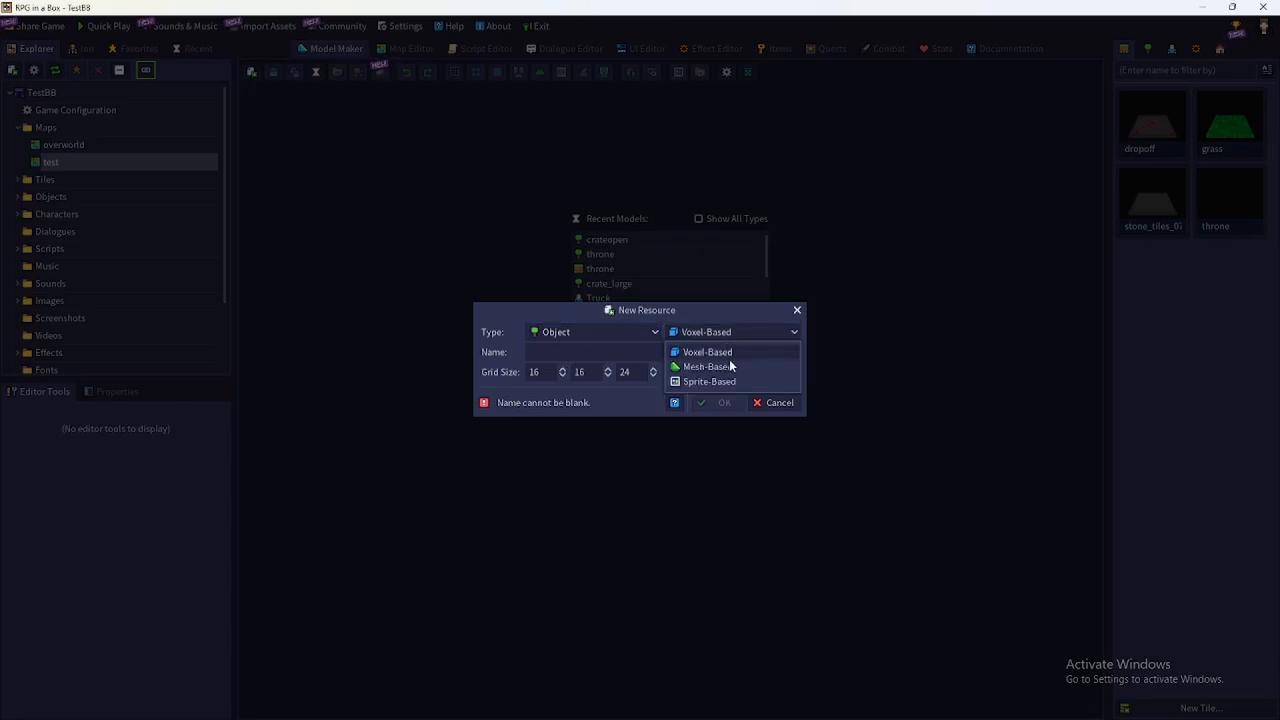
click(729, 366)
click(735, 332)
click(733, 351)
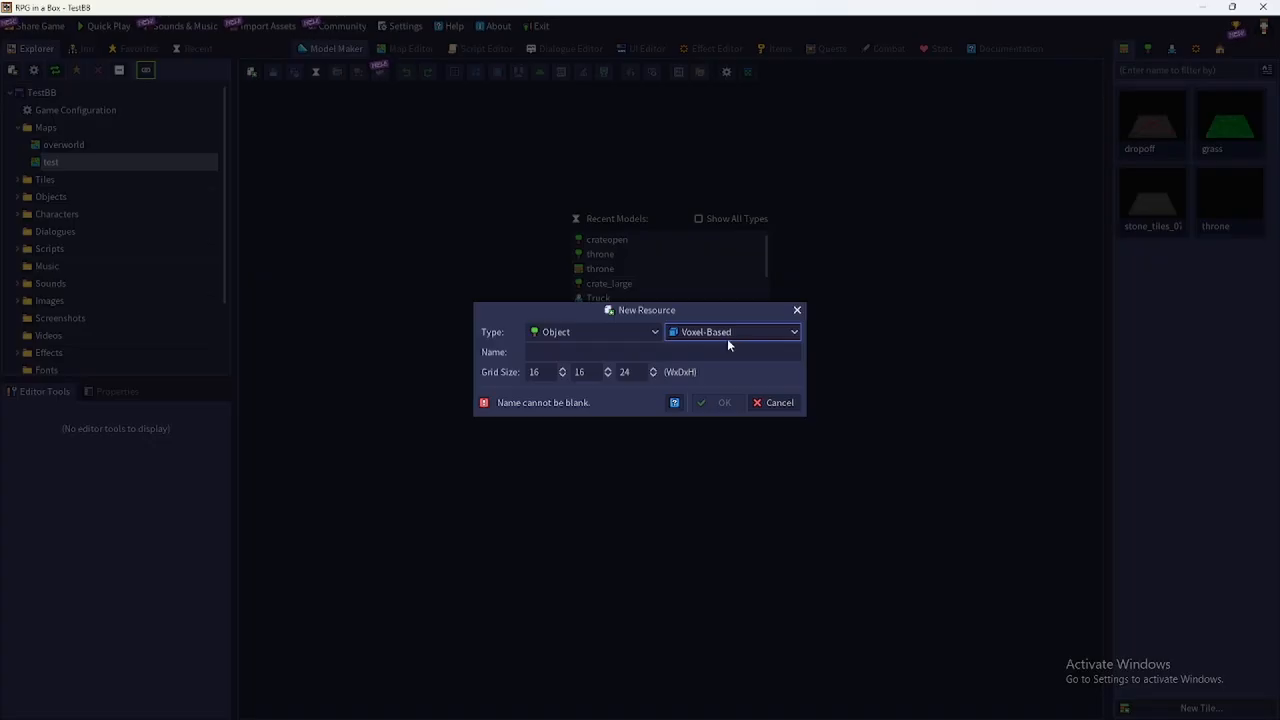
click(727, 338)
click(714, 366)
click(584, 351)
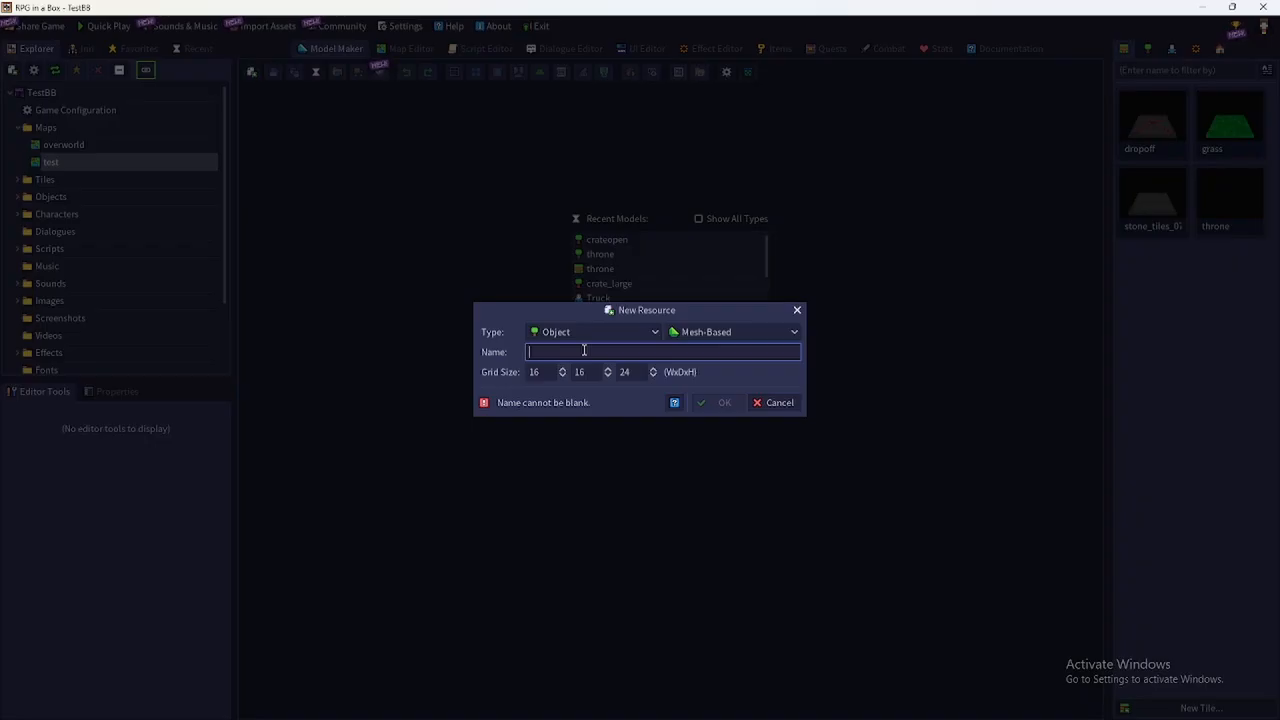
text(CubeBox)
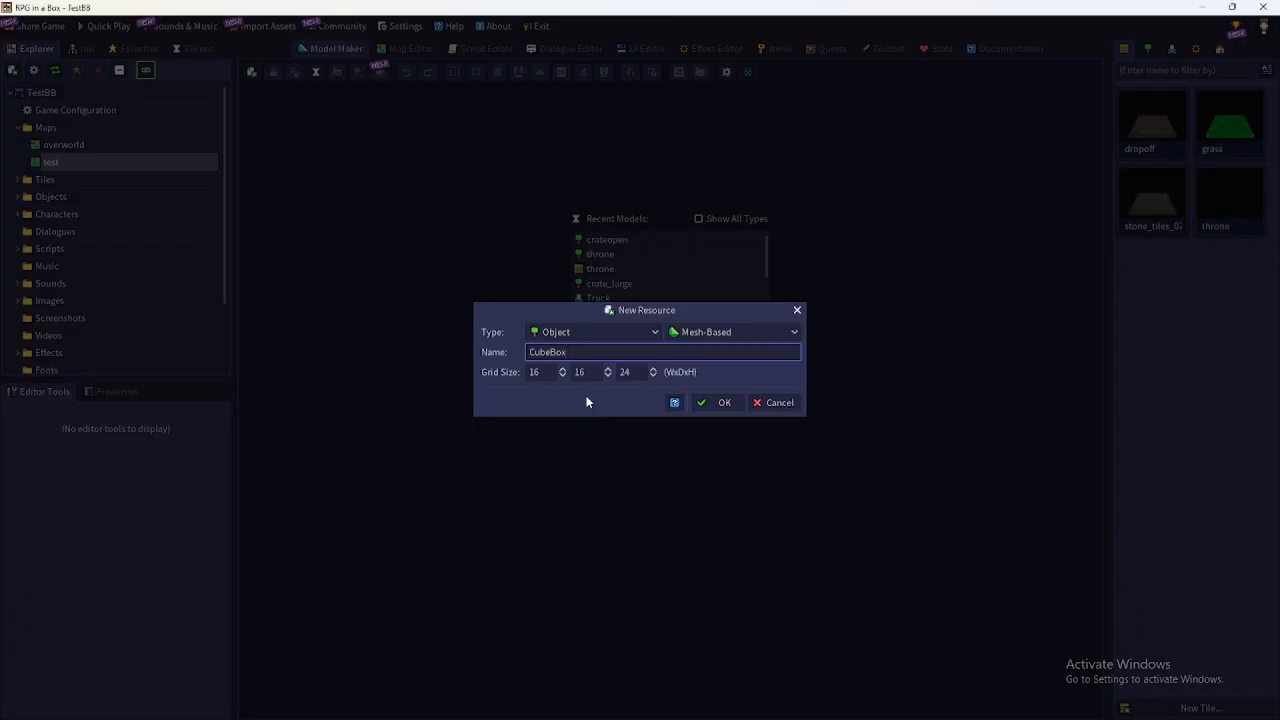
click(706, 402)
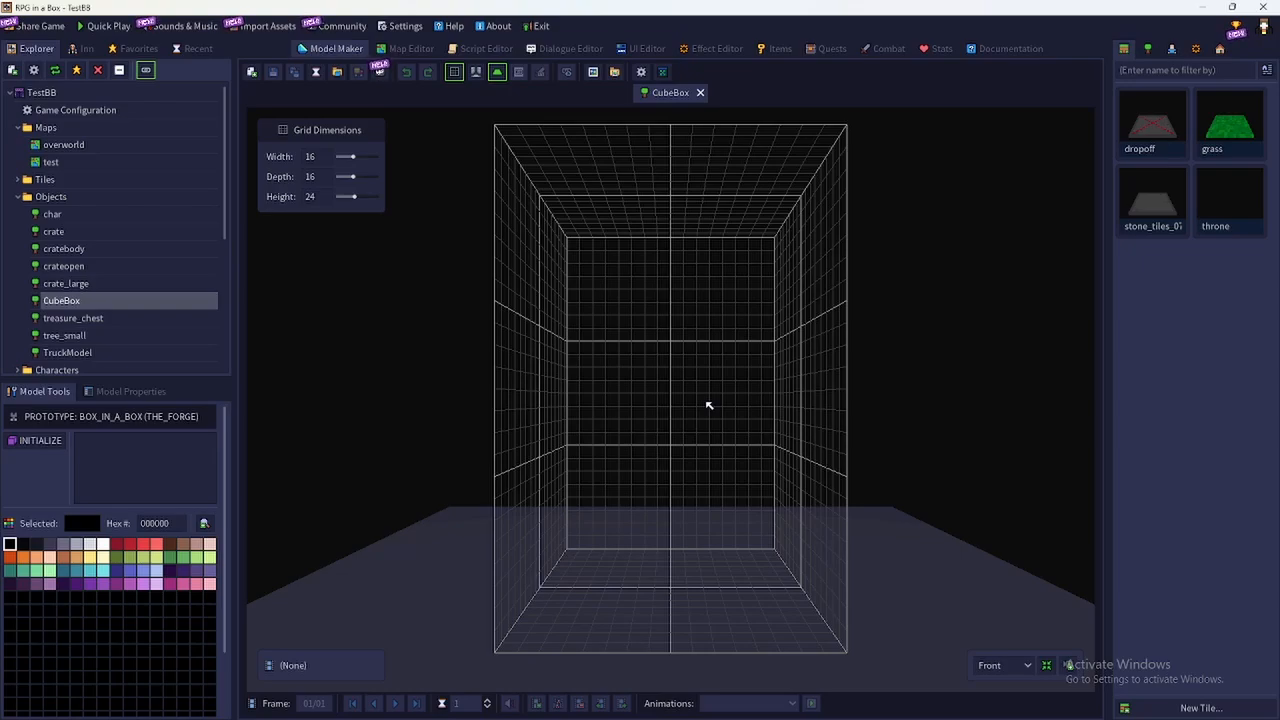
Import C:/RPGiaBGames/tutorialmodel/CubeBox.bbmodel into the CubeBox object, leaving Double-Sided Faces off
click(337, 74)
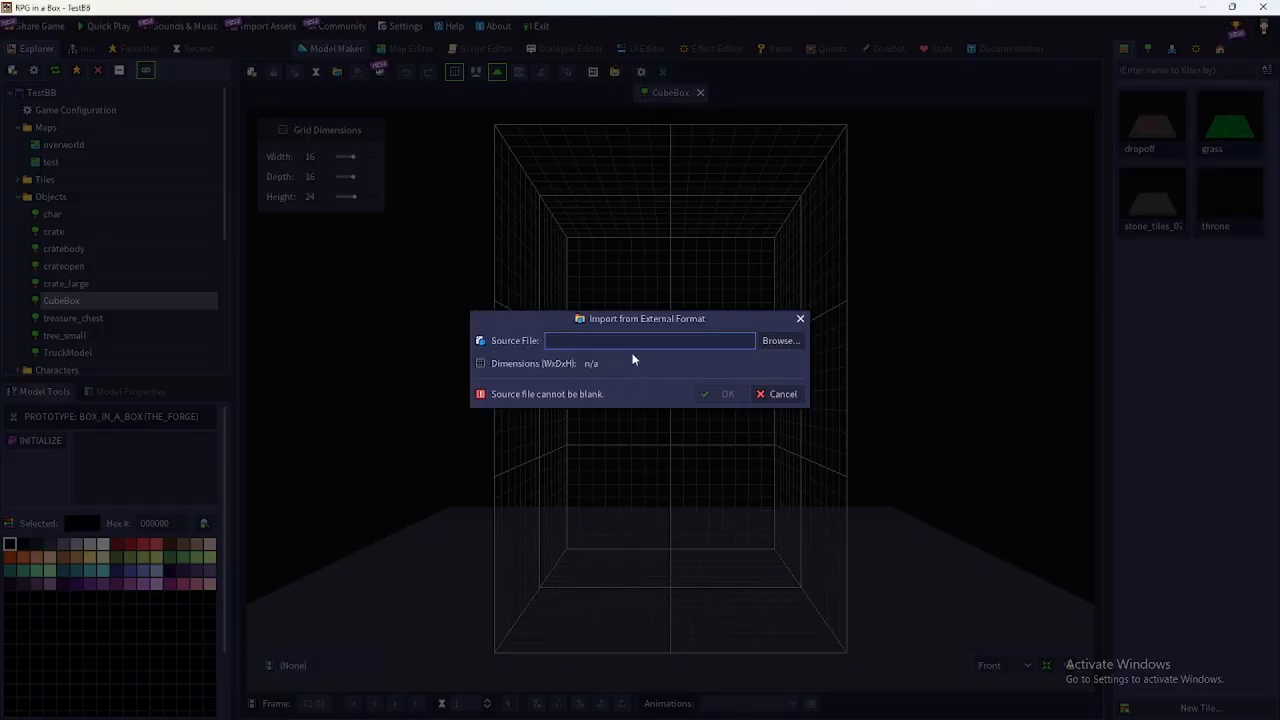
click(781, 341)
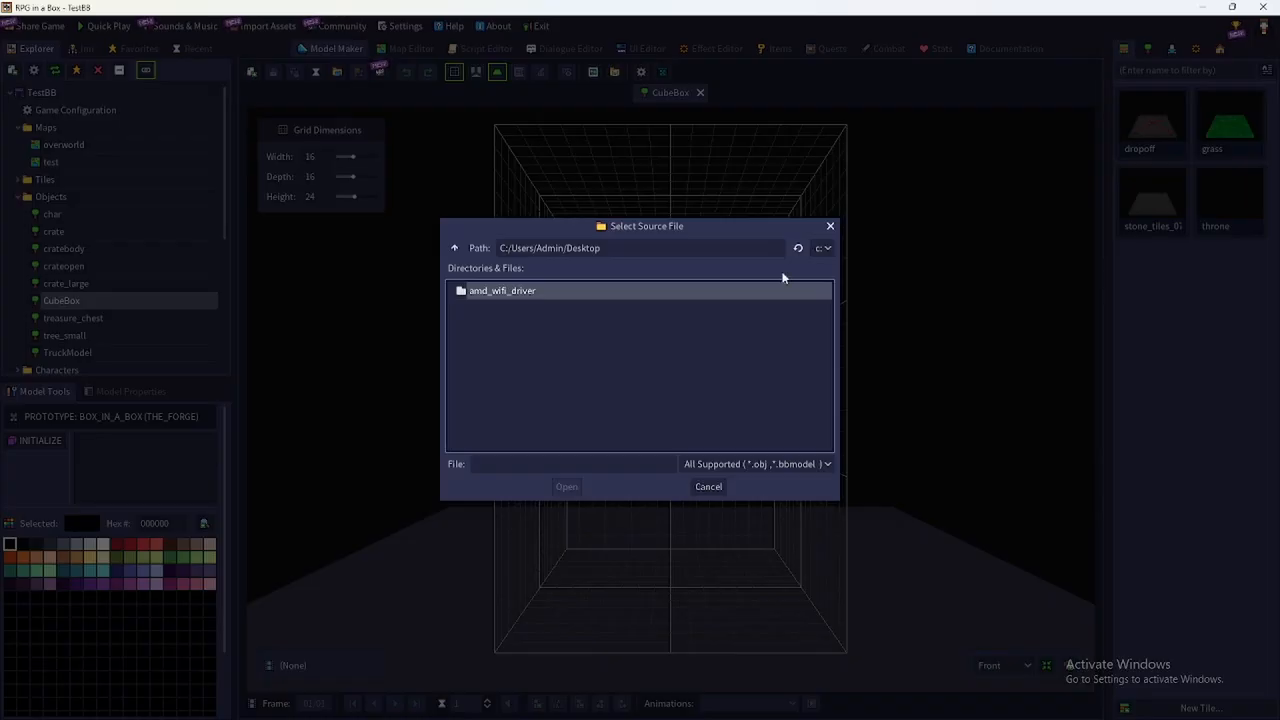
click(454, 248)
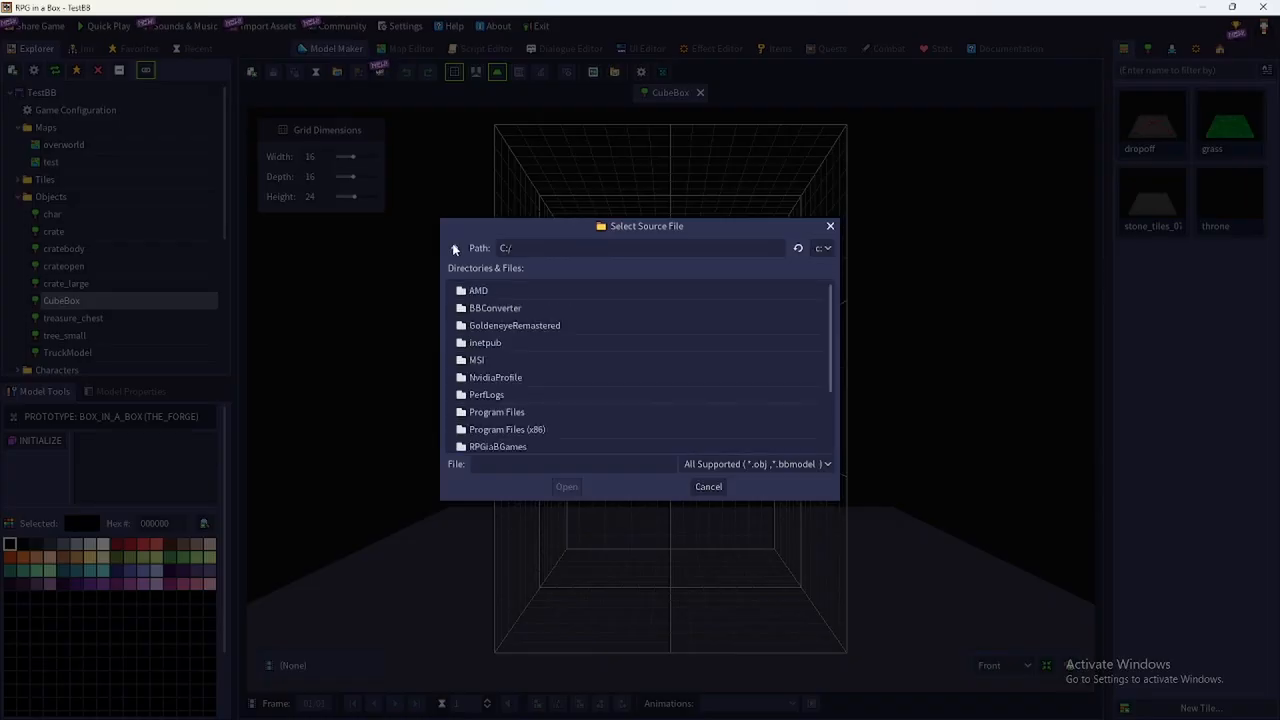
scroll(496, 329, down, 1)
double_click(521, 388)
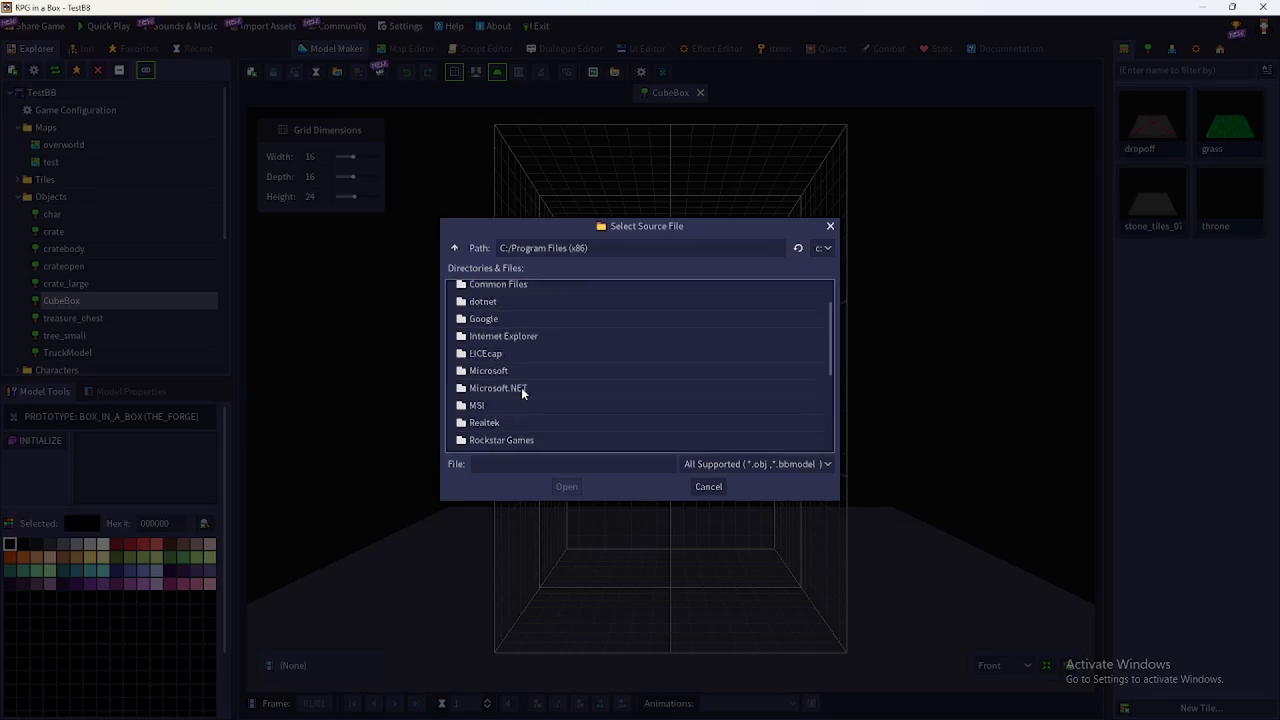
click(454, 248)
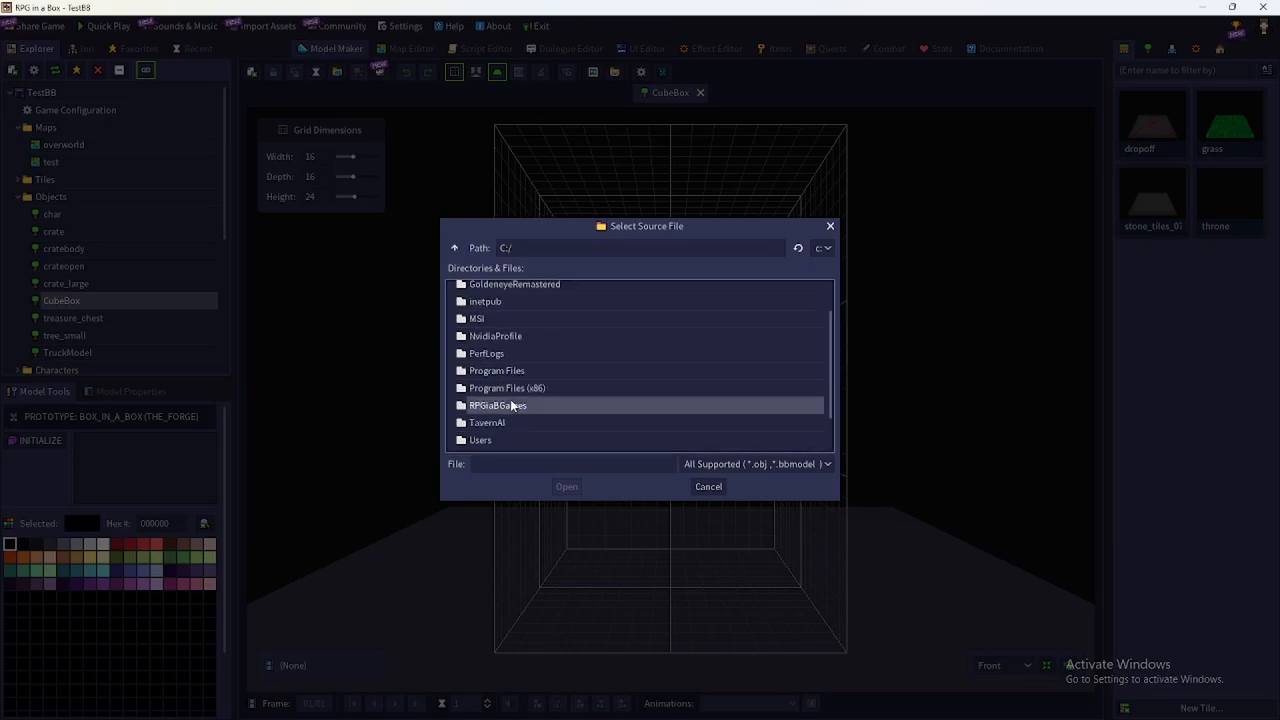
double_click(510, 400)
double_click(514, 396)
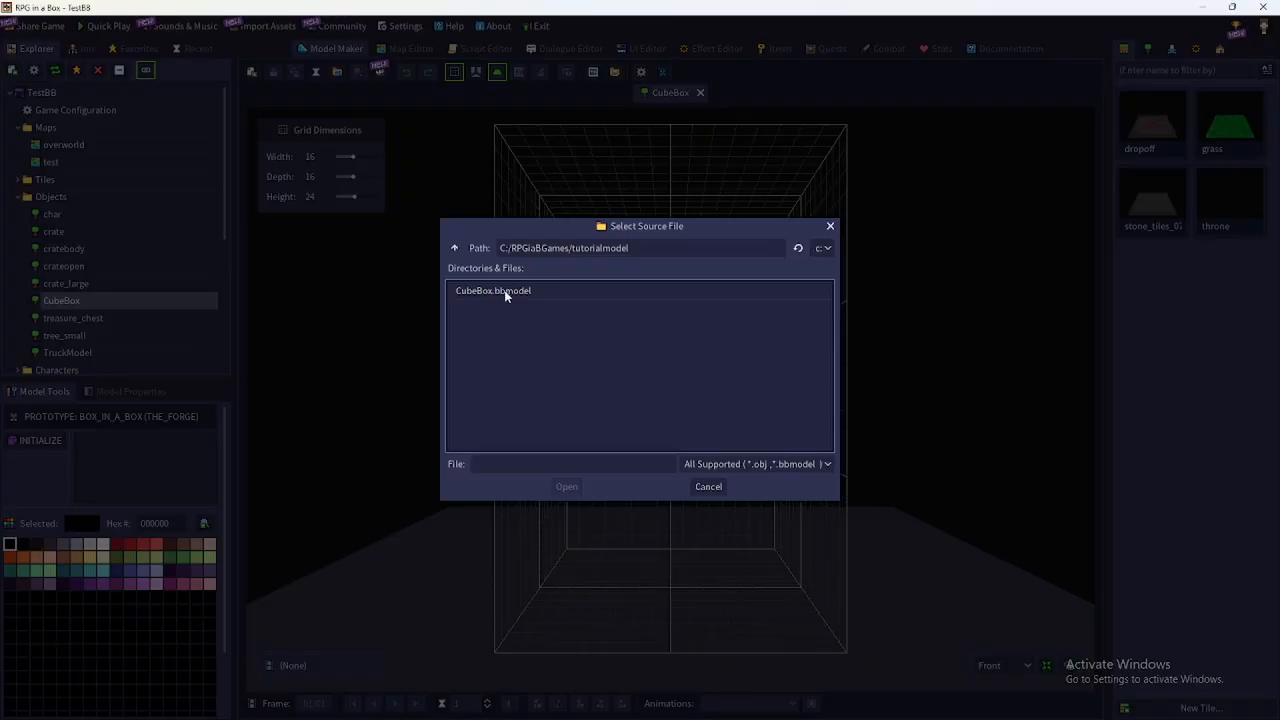
click(530, 298)
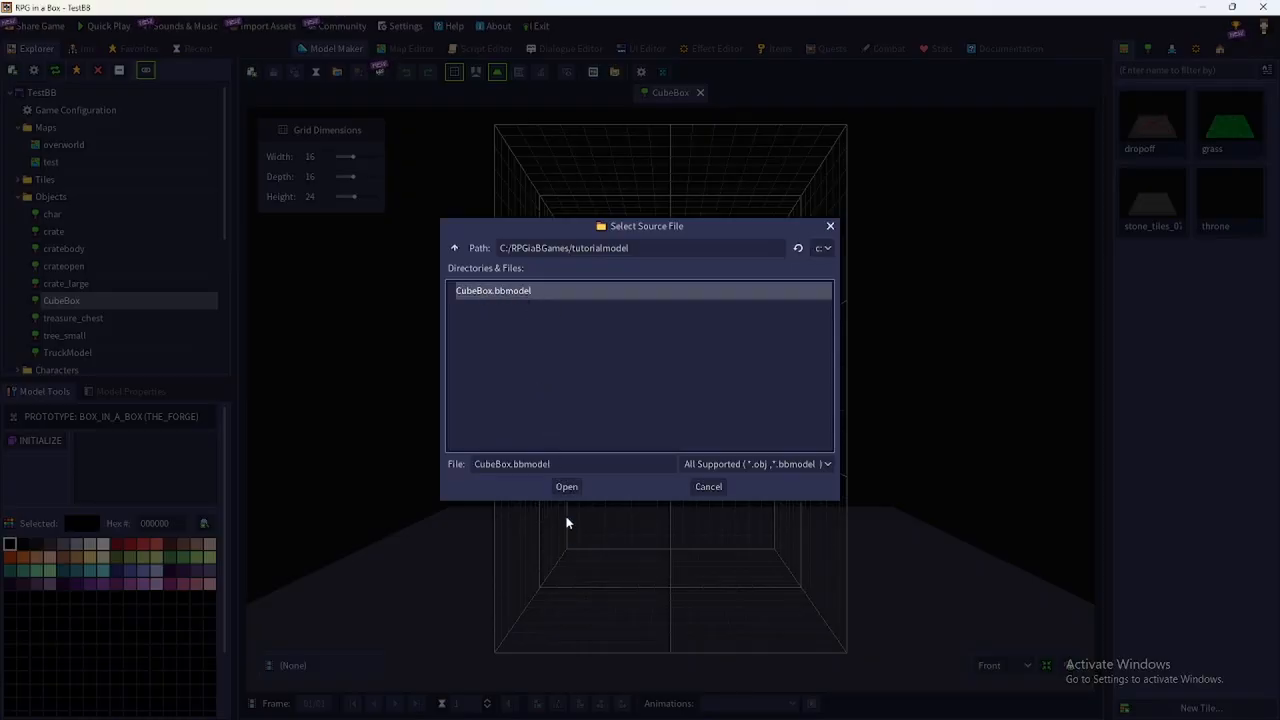
click(567, 486)
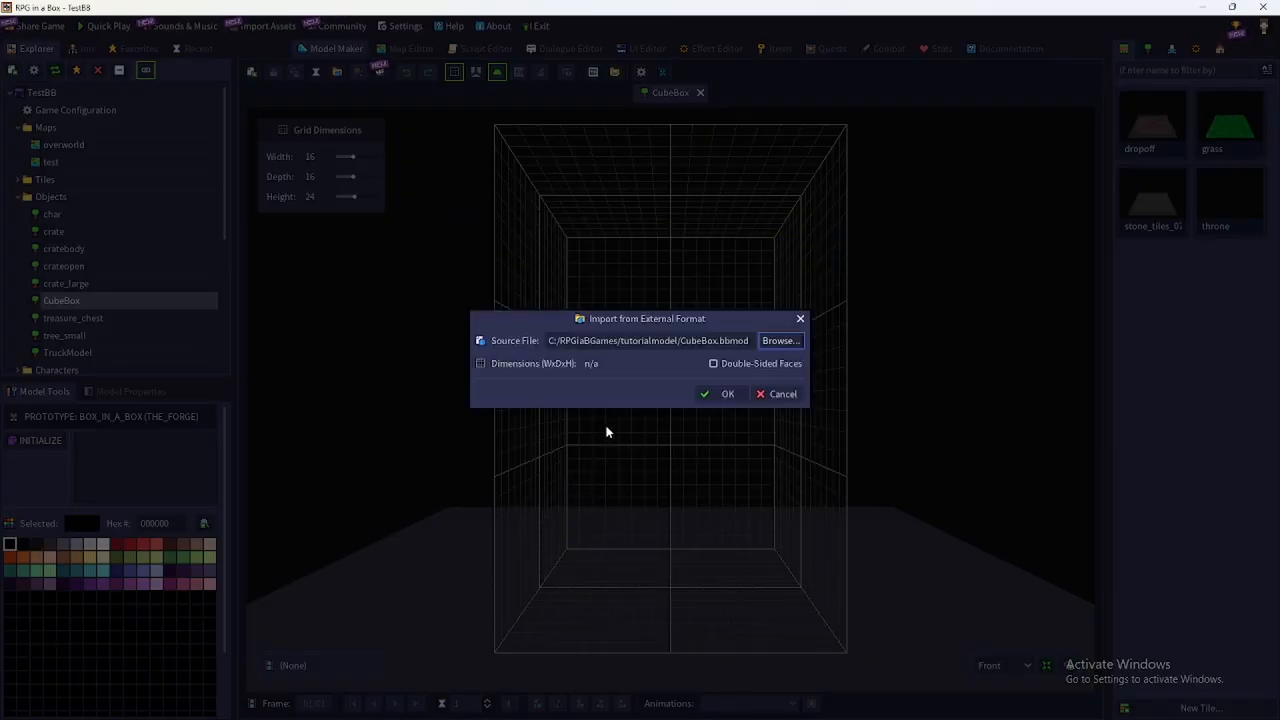
click(720, 395)
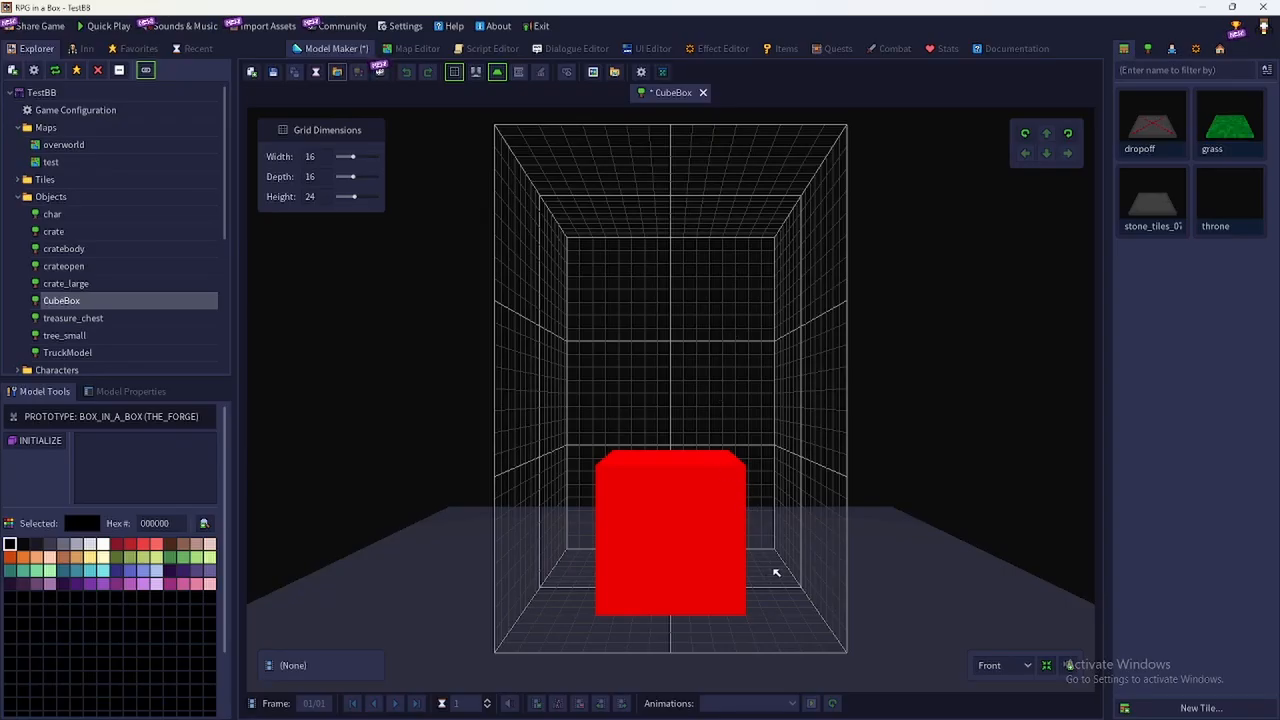
Inspect the imported cube from several sides, return to the Front view and compare its orientation with the model in Blockbench
right_drag(771, 571, 437, 562)
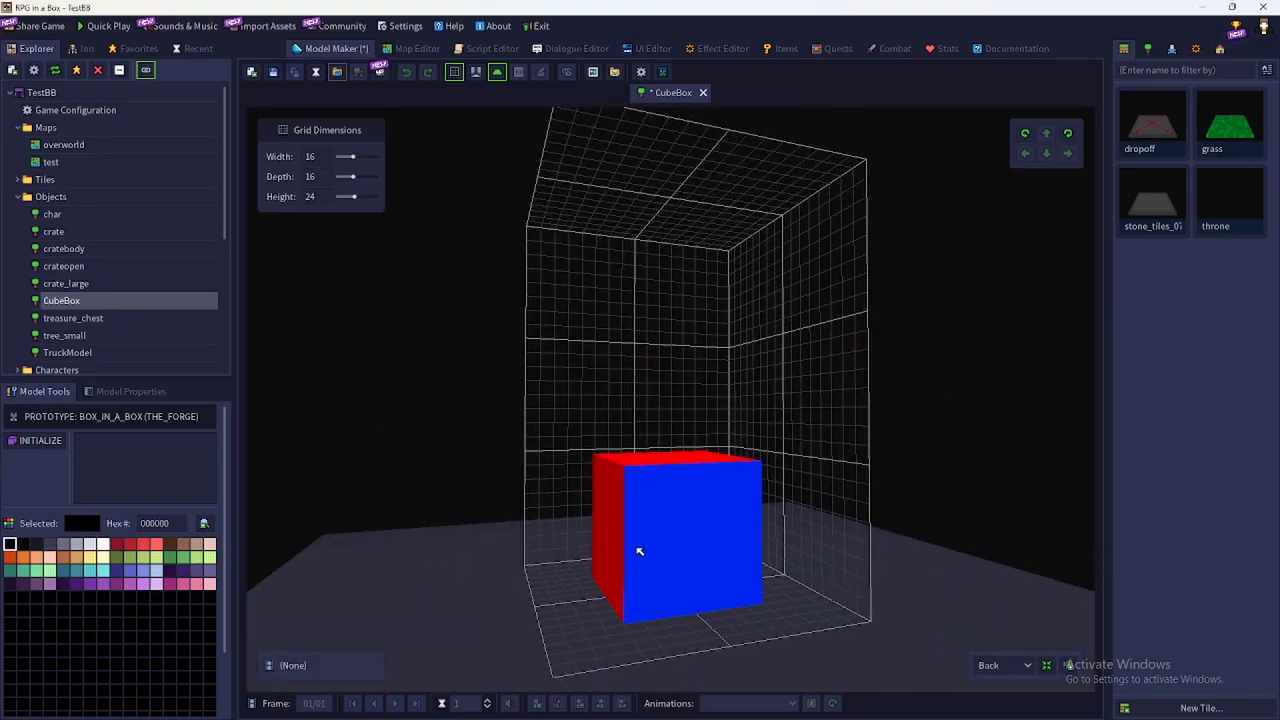
right_drag(637, 551, 747, 551)
click(1027, 665)
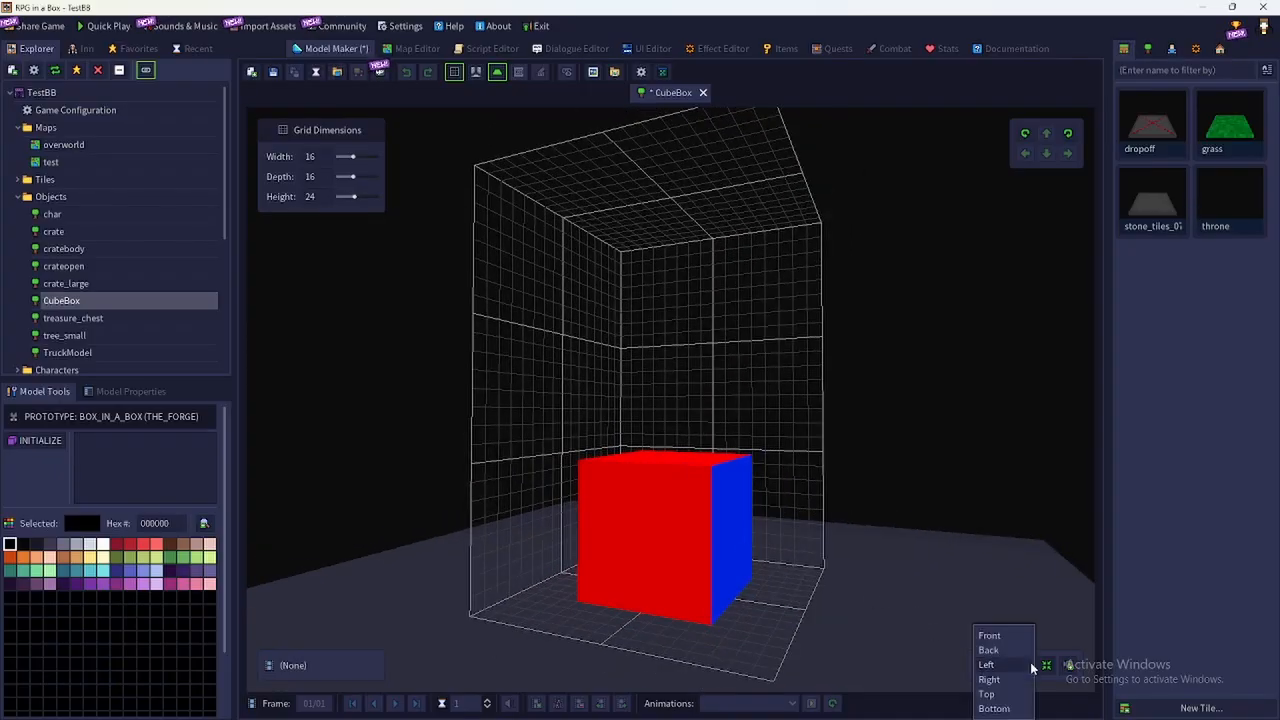
click(990, 636)
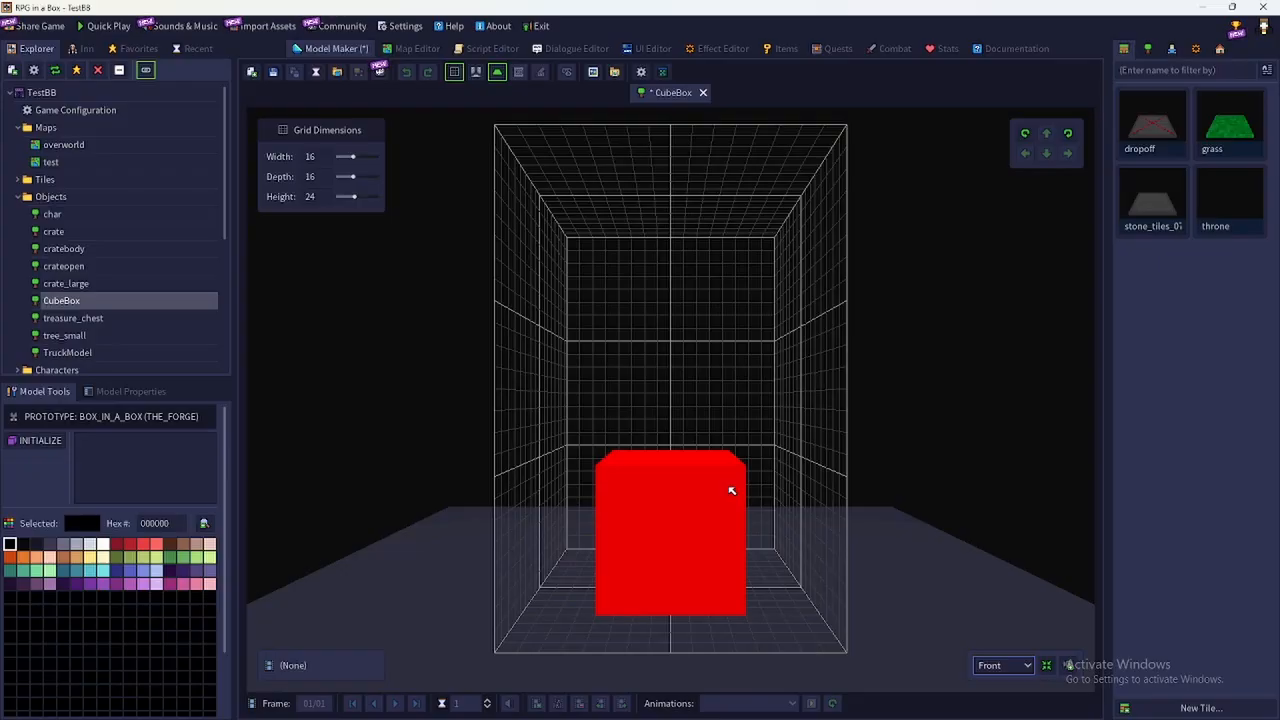
key(alt+Tab)
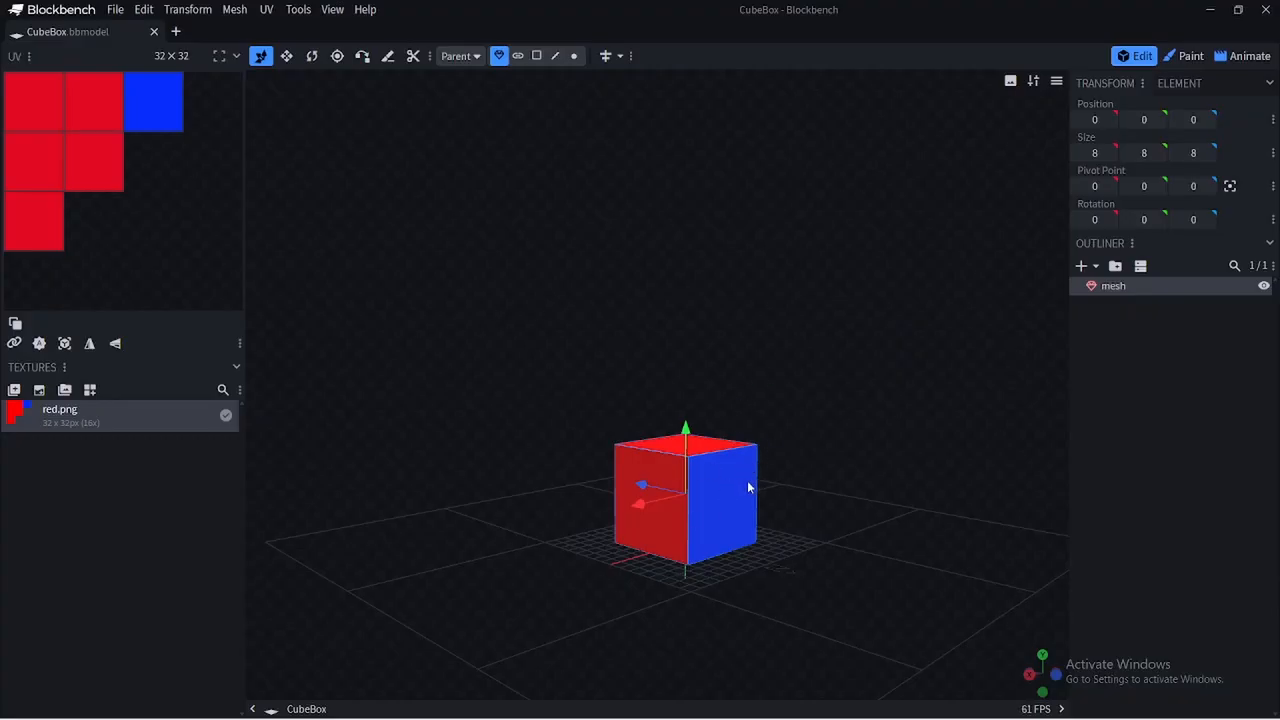
key(alt+Tab)
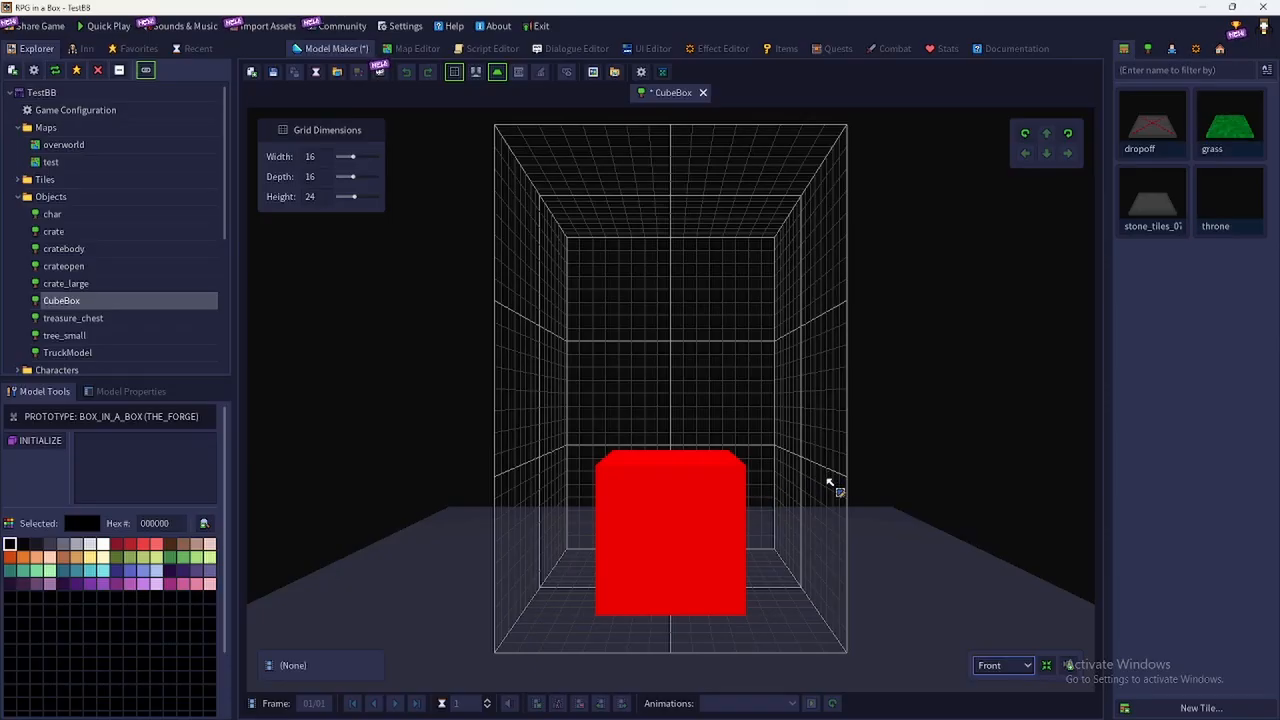
Rotate the CubeBox model until its blue face points to the front, and save the object
click(1067, 137)
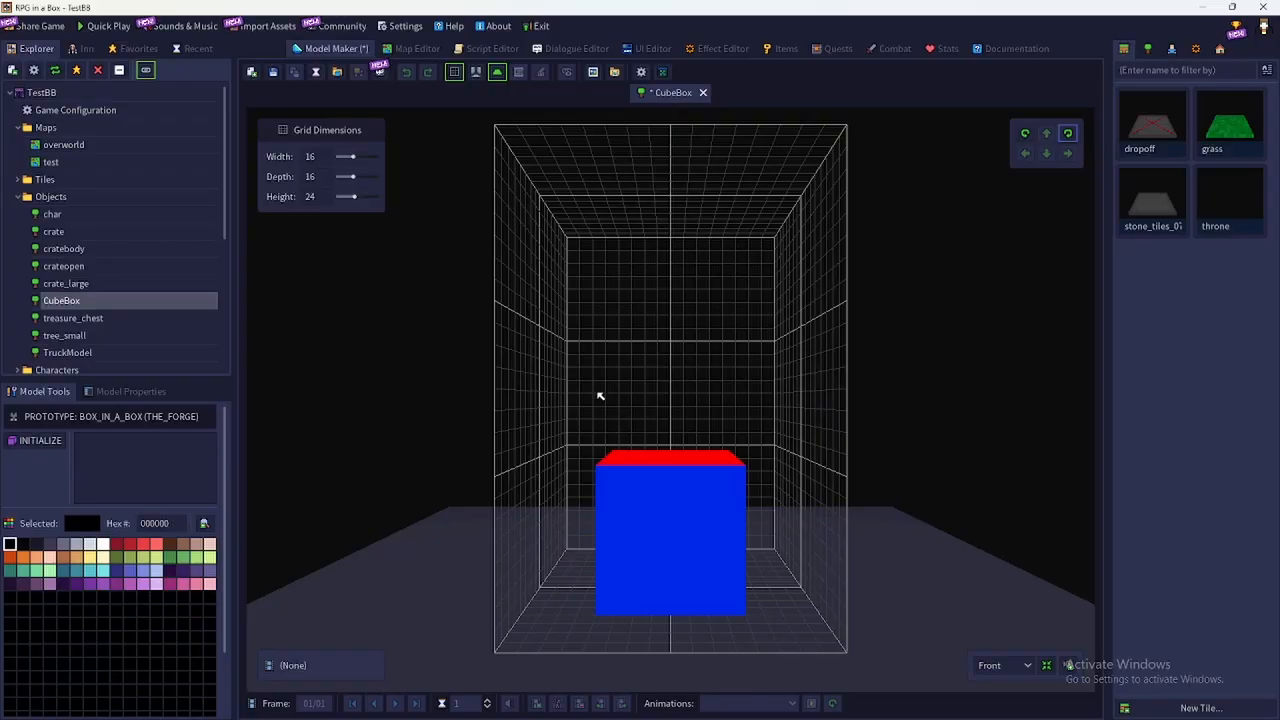
click(274, 71)
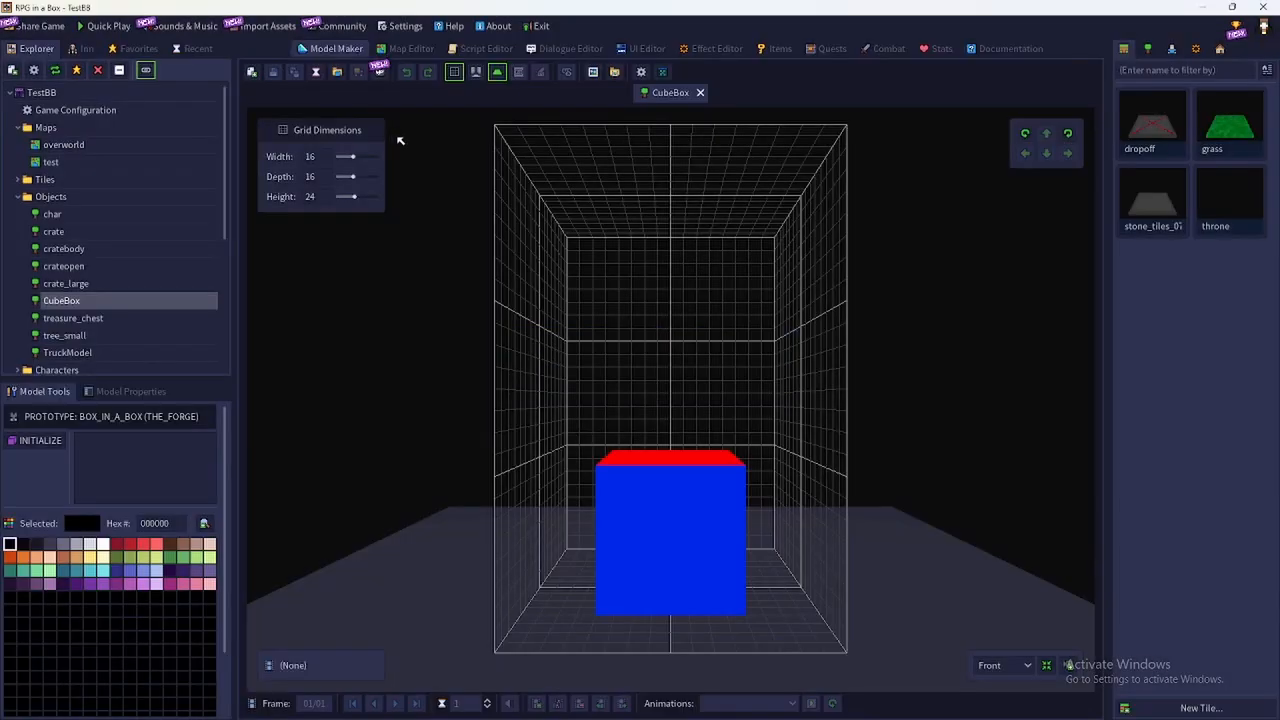
Place one CubeBox object on the stone floor of the test map and save the map
click(410, 49)
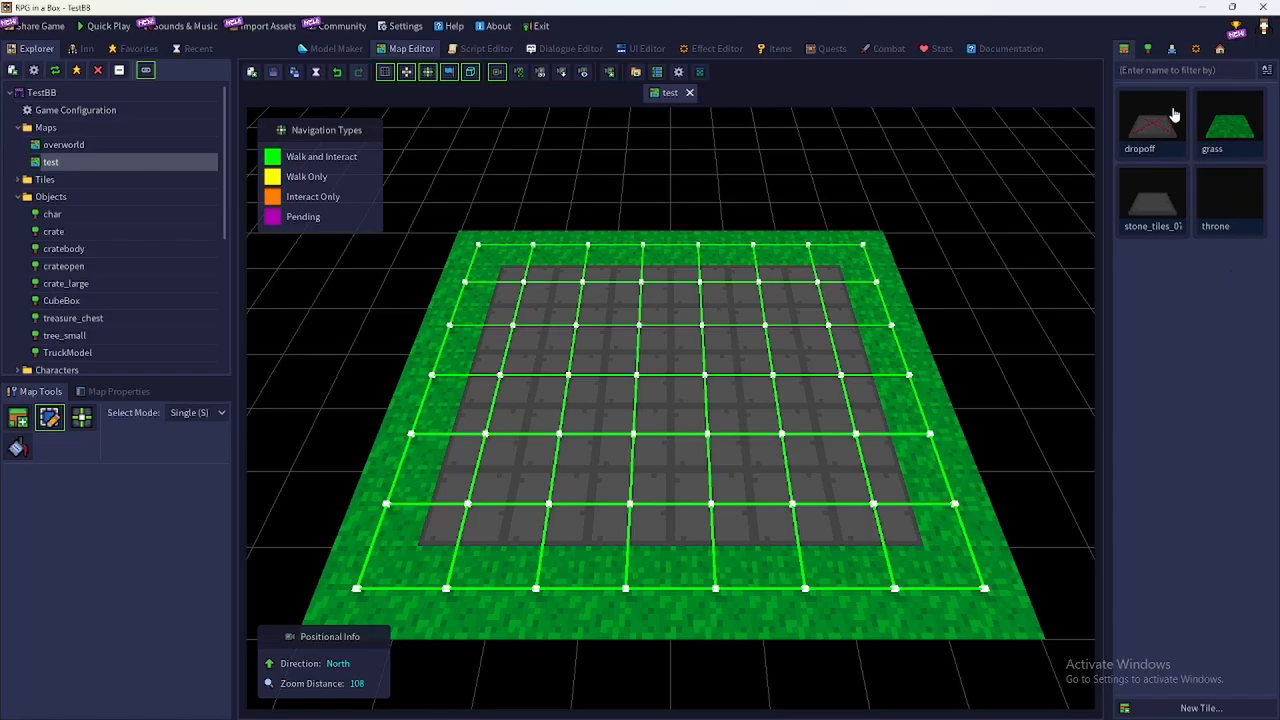
click(1148, 49)
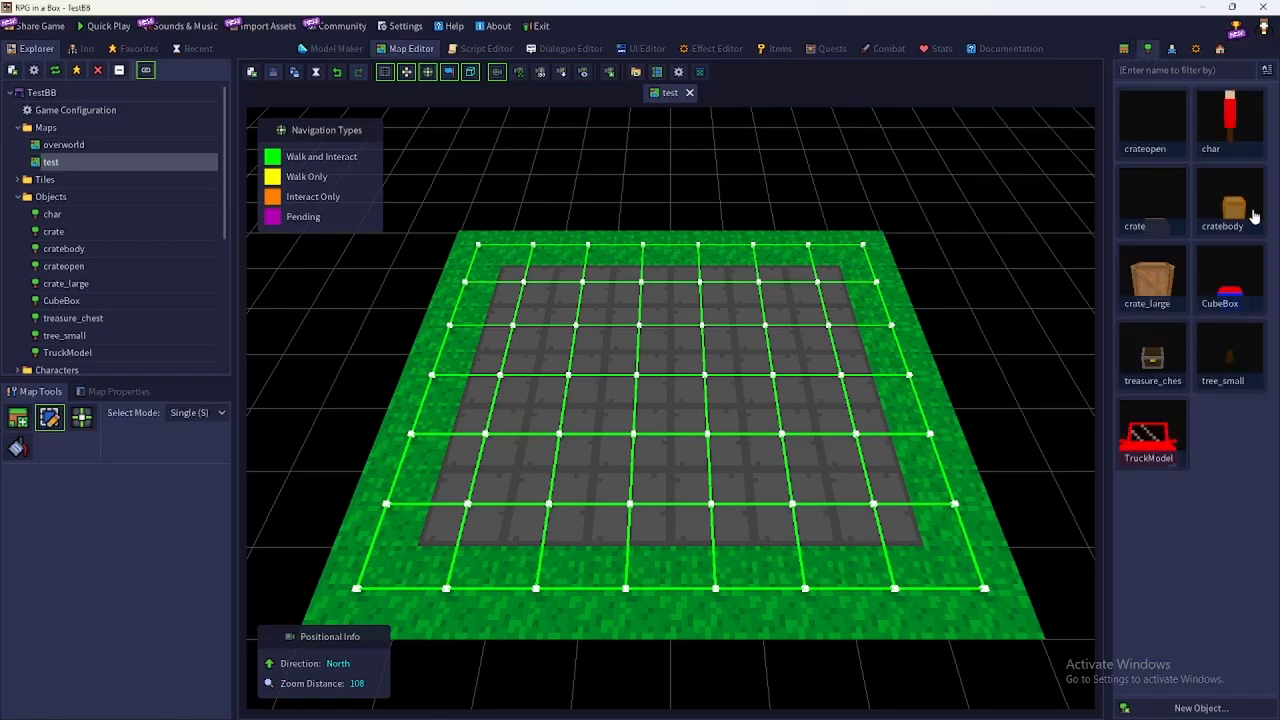
click(1236, 280)
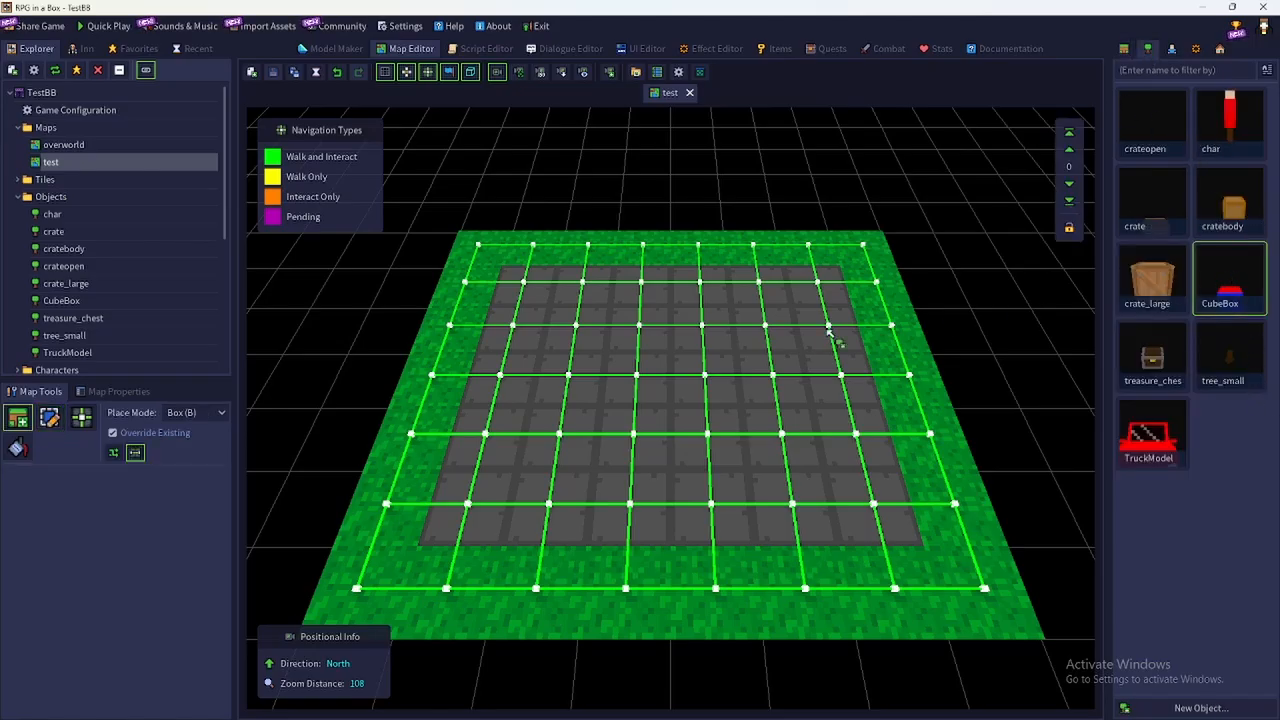
click(564, 370)
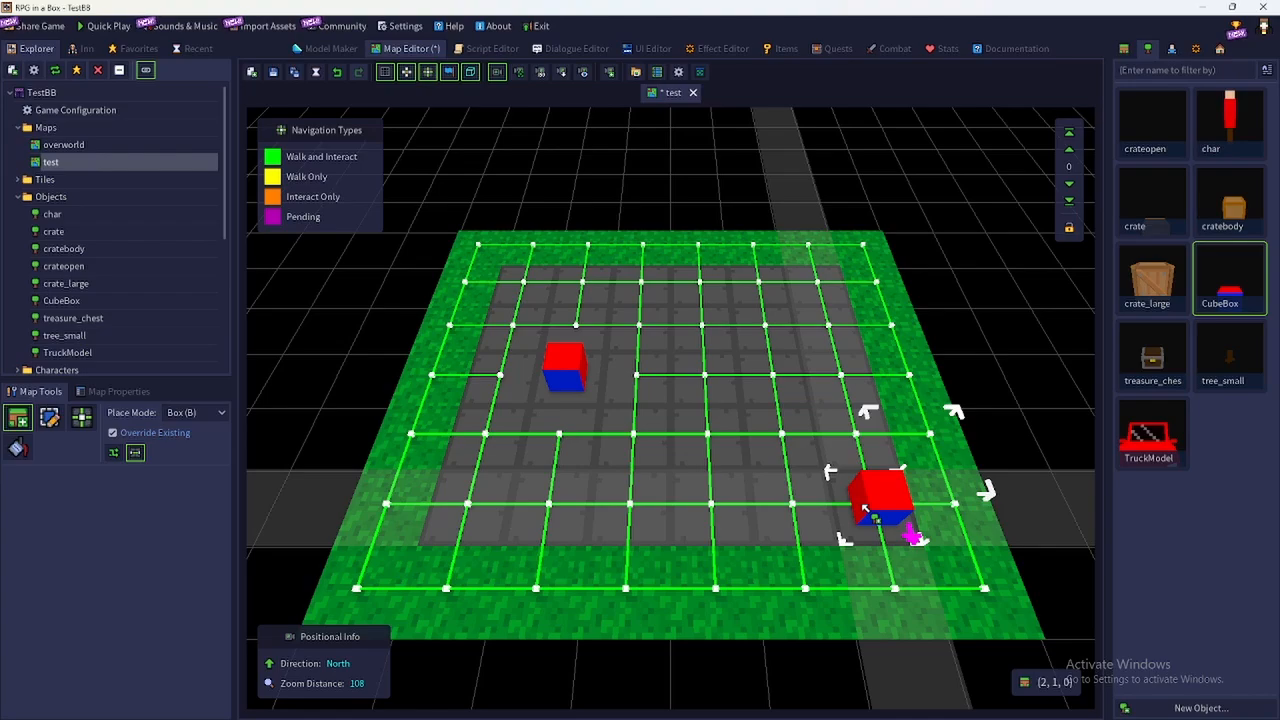
key(Escape)
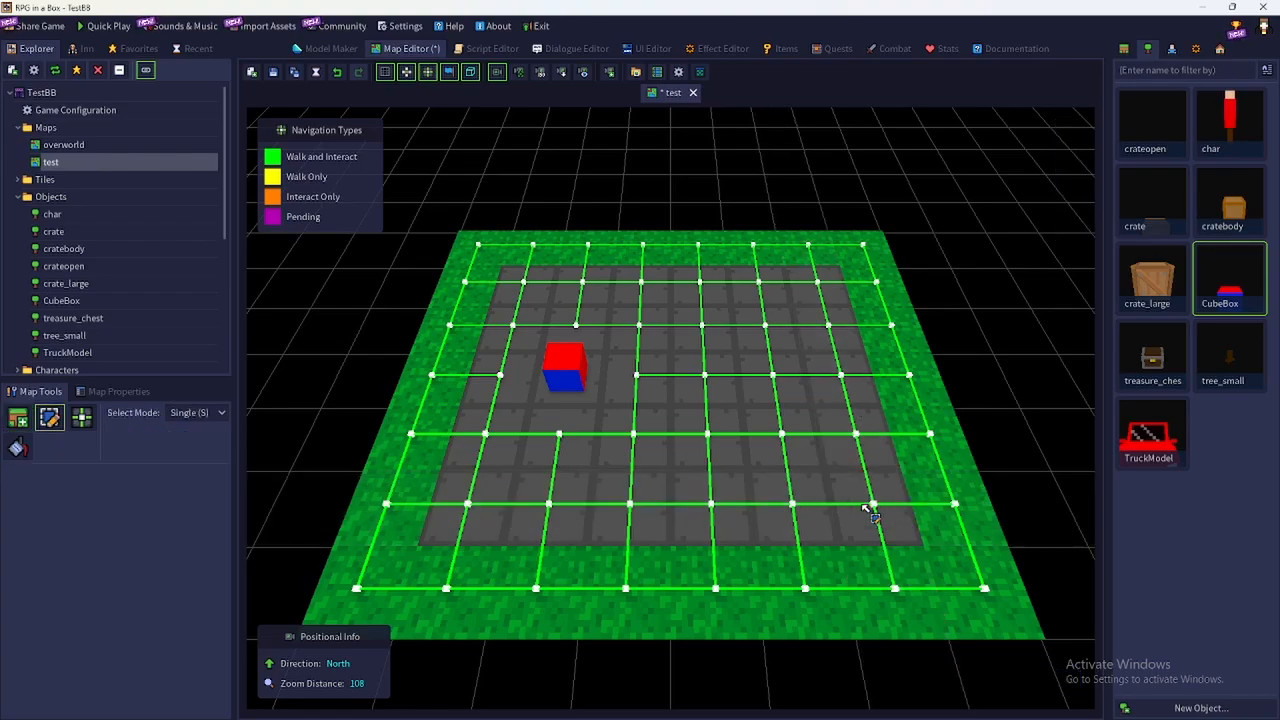
click(294, 72)
Return to the CubeBox model and look at its external-format import settings without importing anything
click(487, 49)
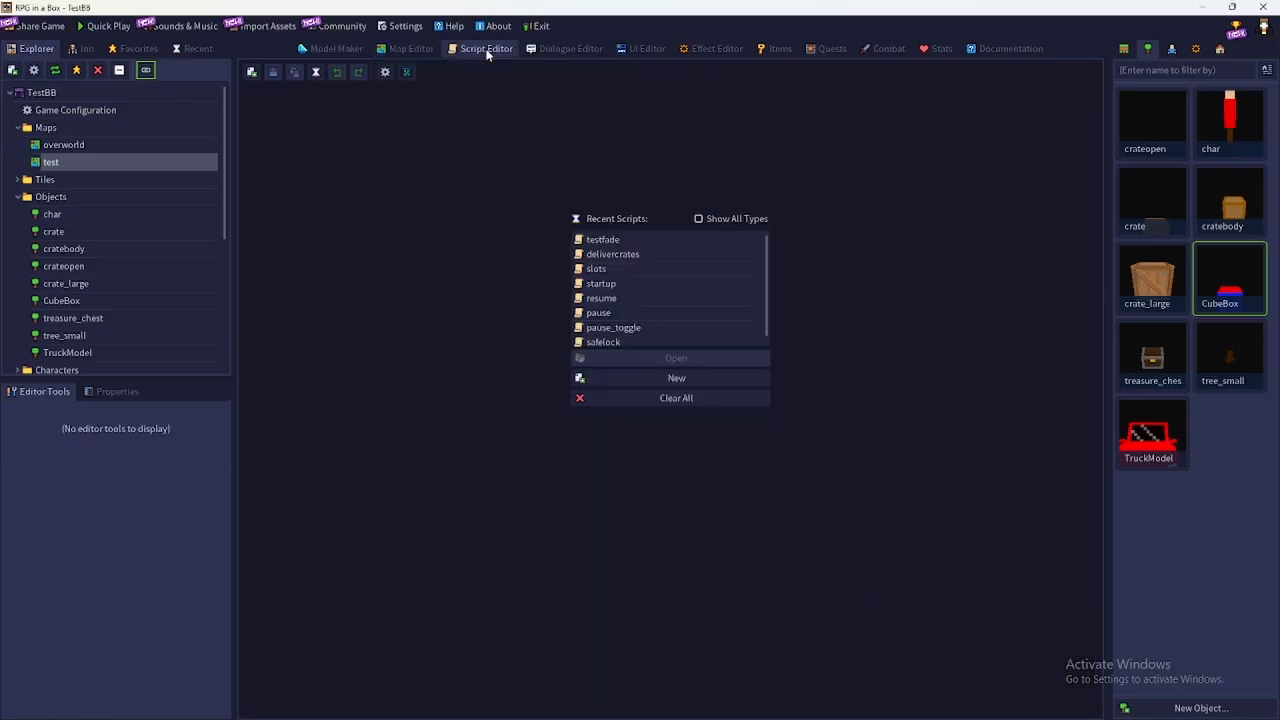
click(338, 49)
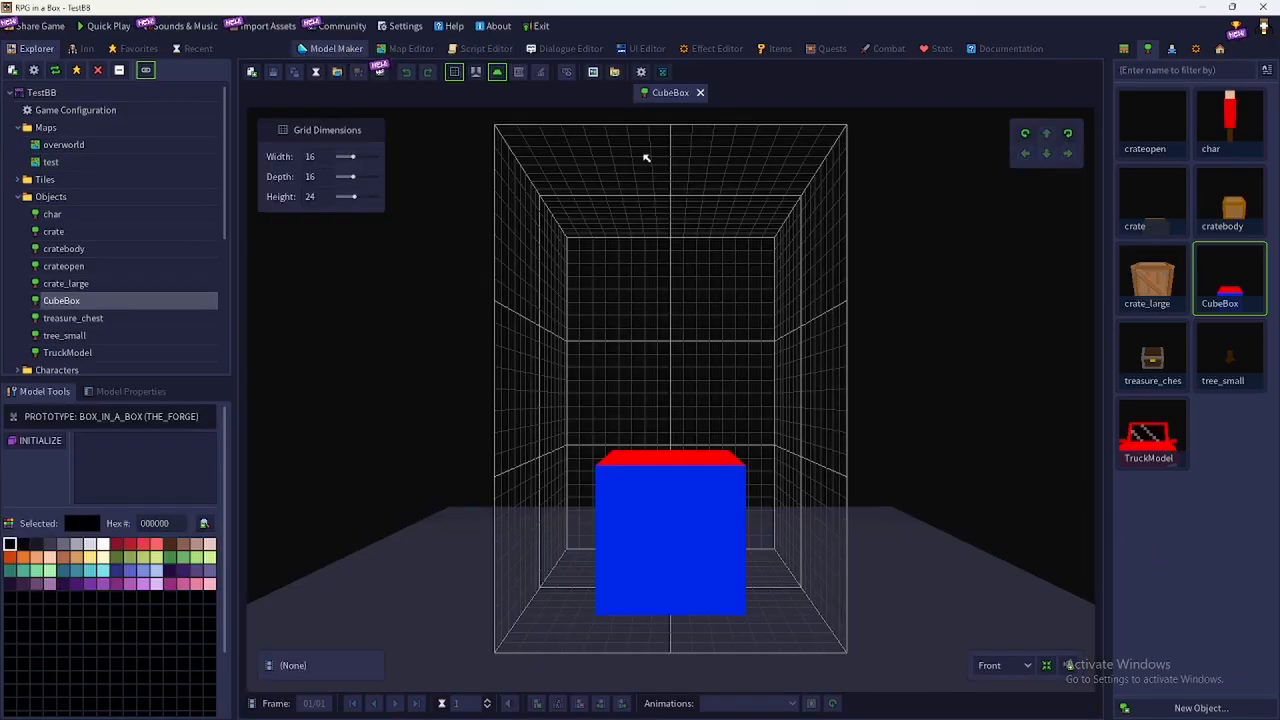
click(337, 72)
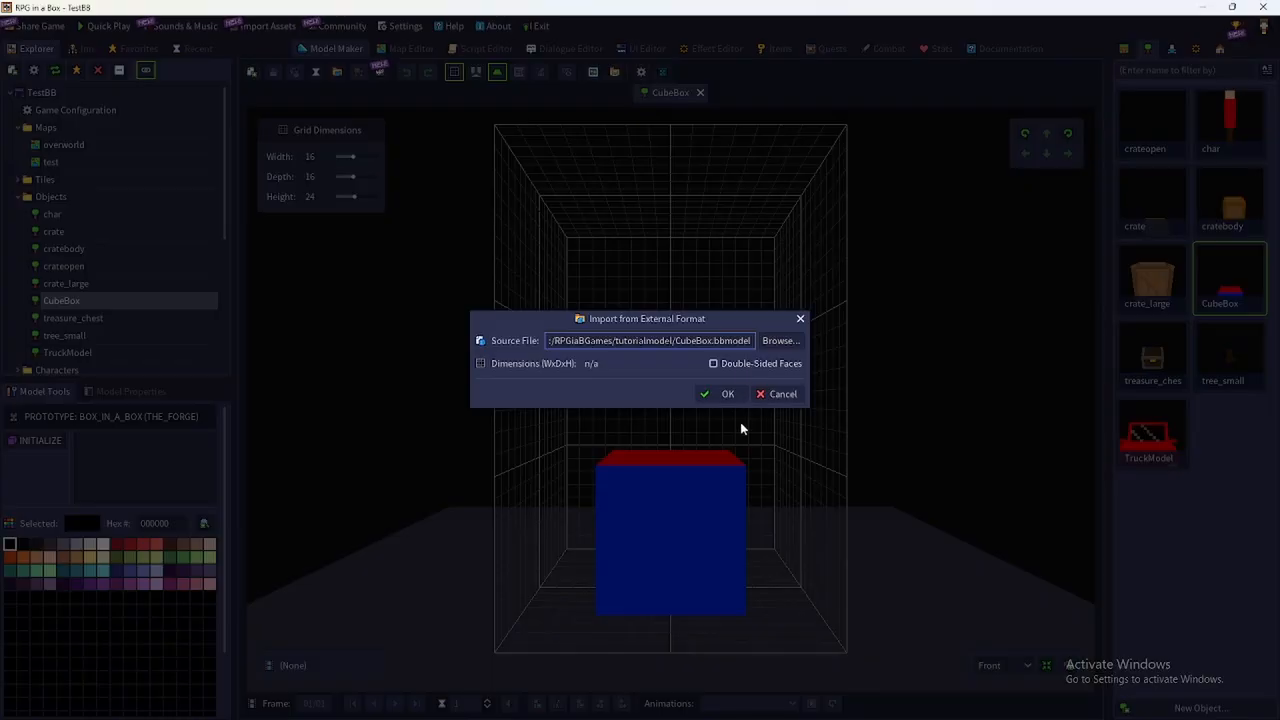
click(783, 394)
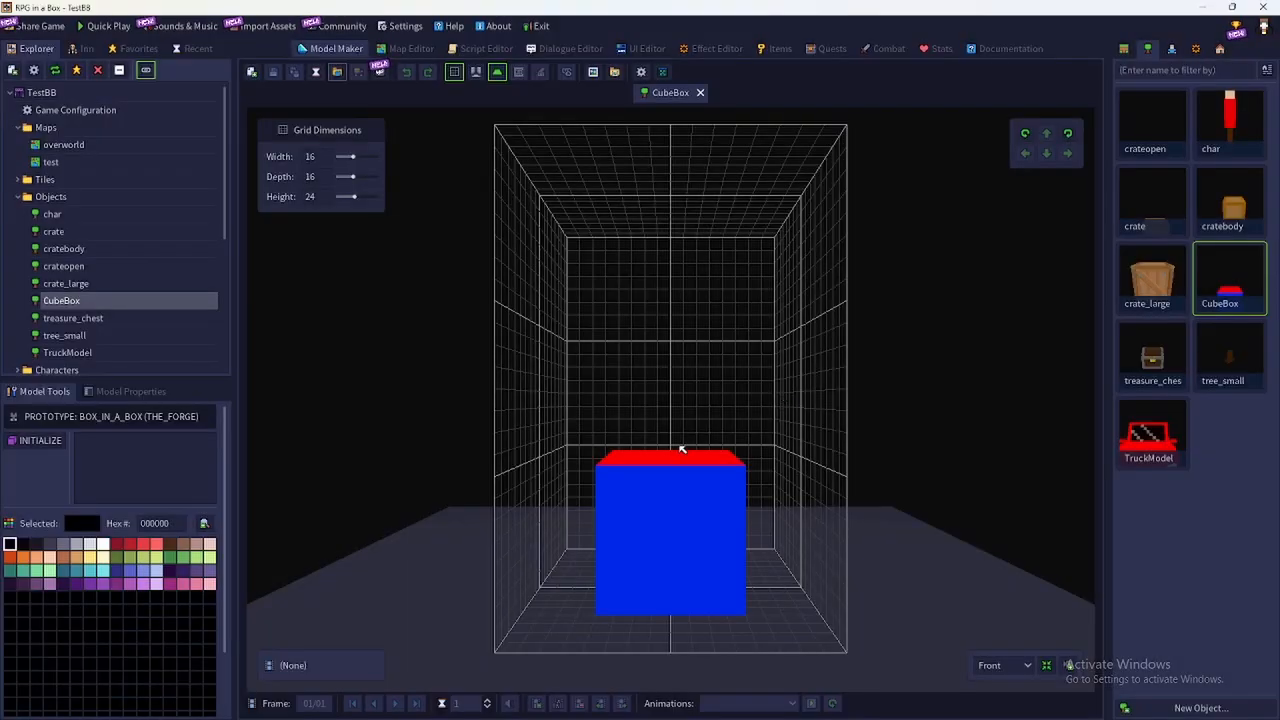
Switch to Blockbench, delete the blue face of the cube mesh and save the CubeBox model
key(alt+Tab)
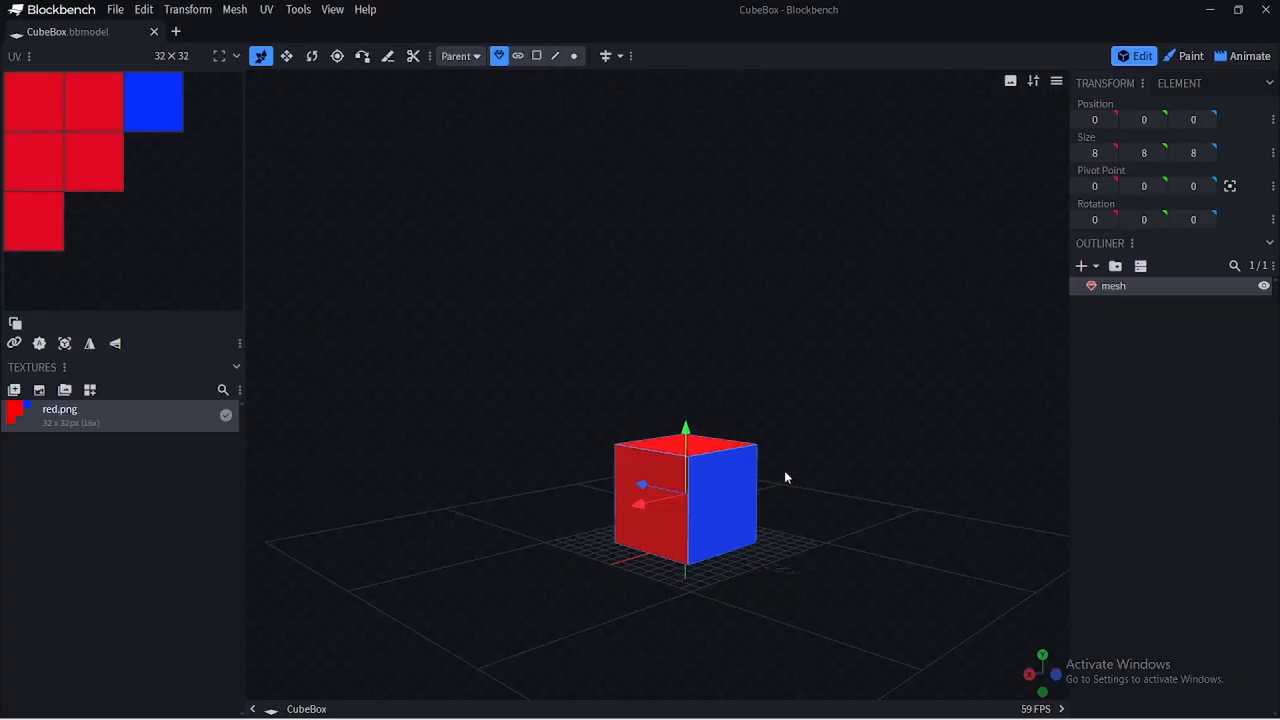
drag(784, 478, 650, 545)
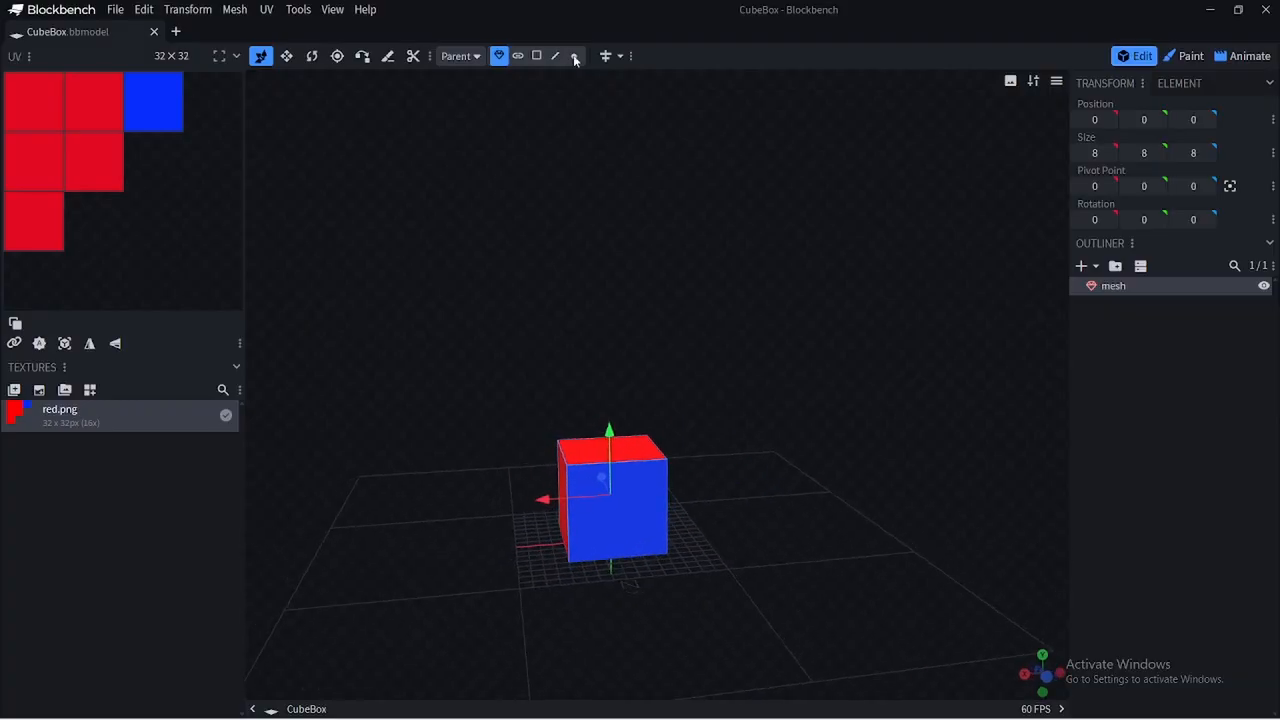
click(536, 56)
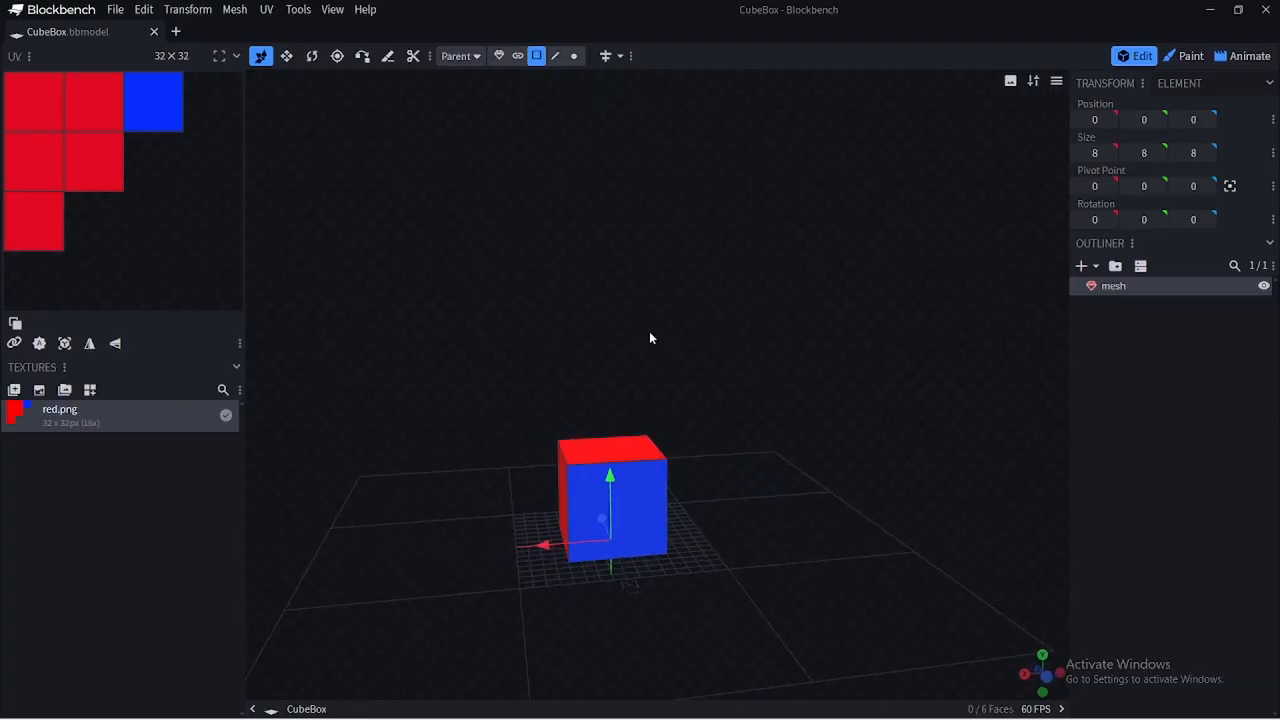
click(638, 511)
key(Delete)
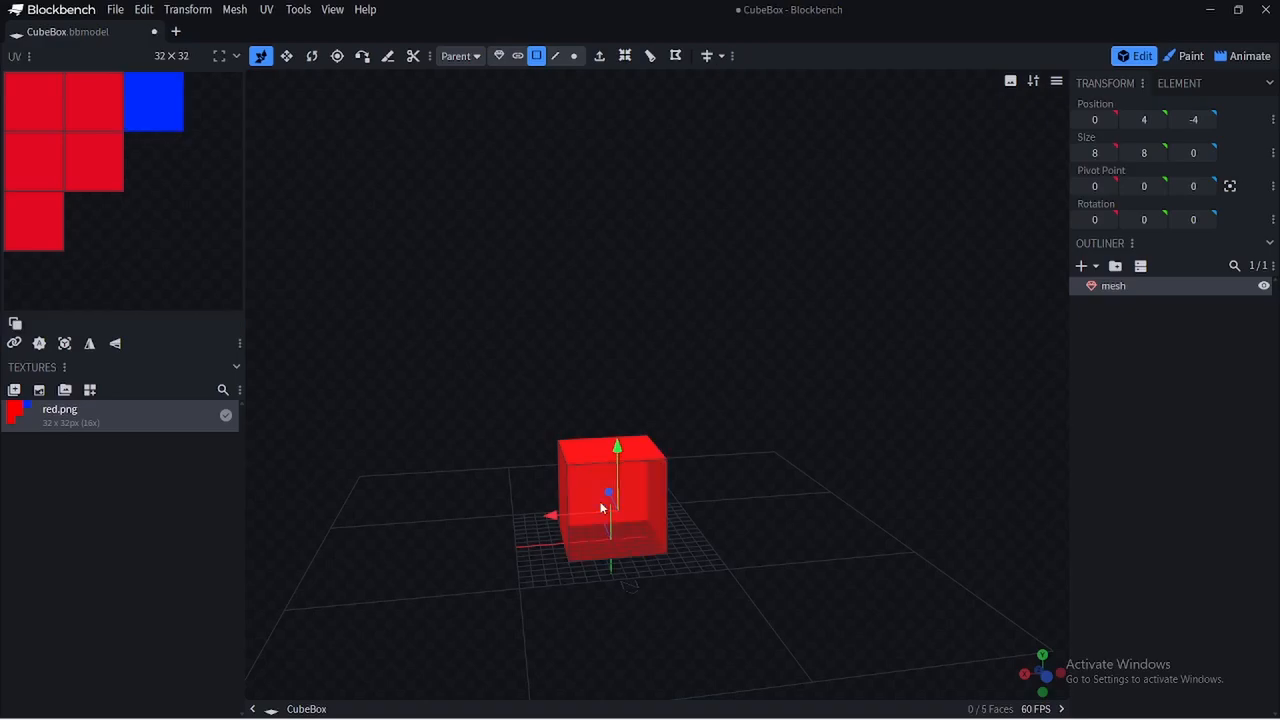
click(115, 9)
click(172, 297)
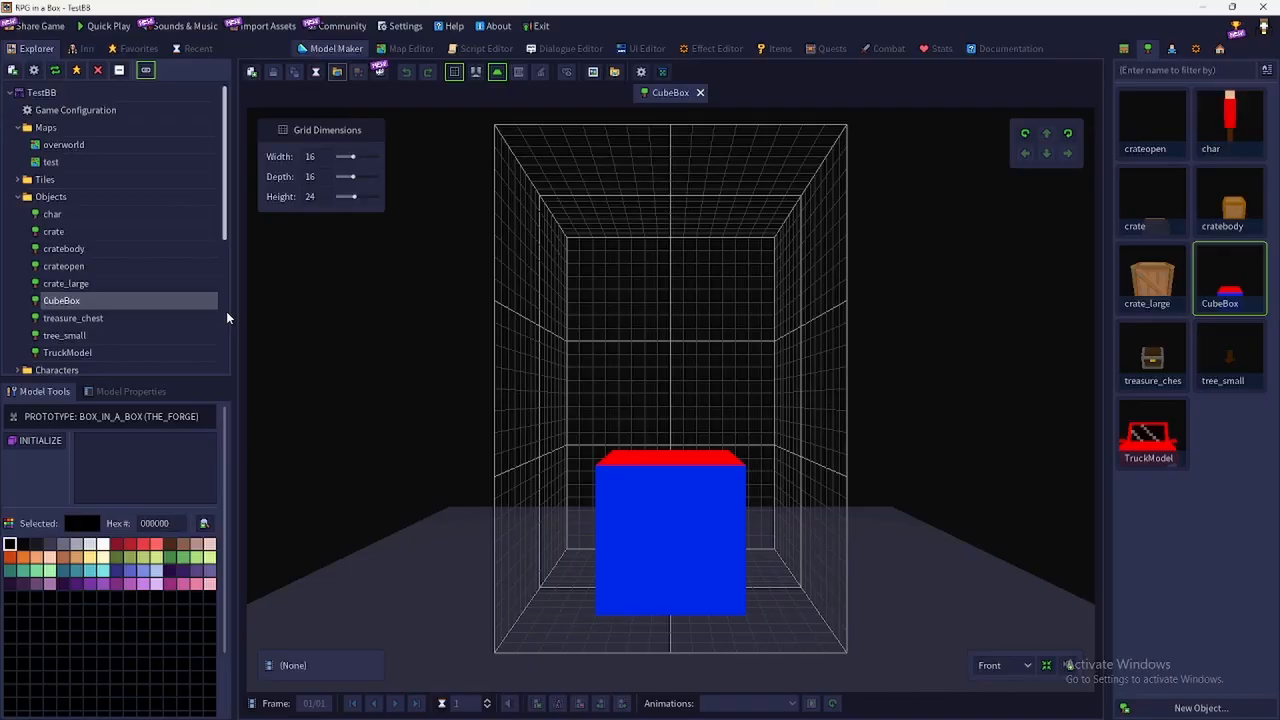
Reimport CubeBox.bbmodel into the CubeBox object in RPG in a Box with Double-Sided Faces off
click(336, 72)
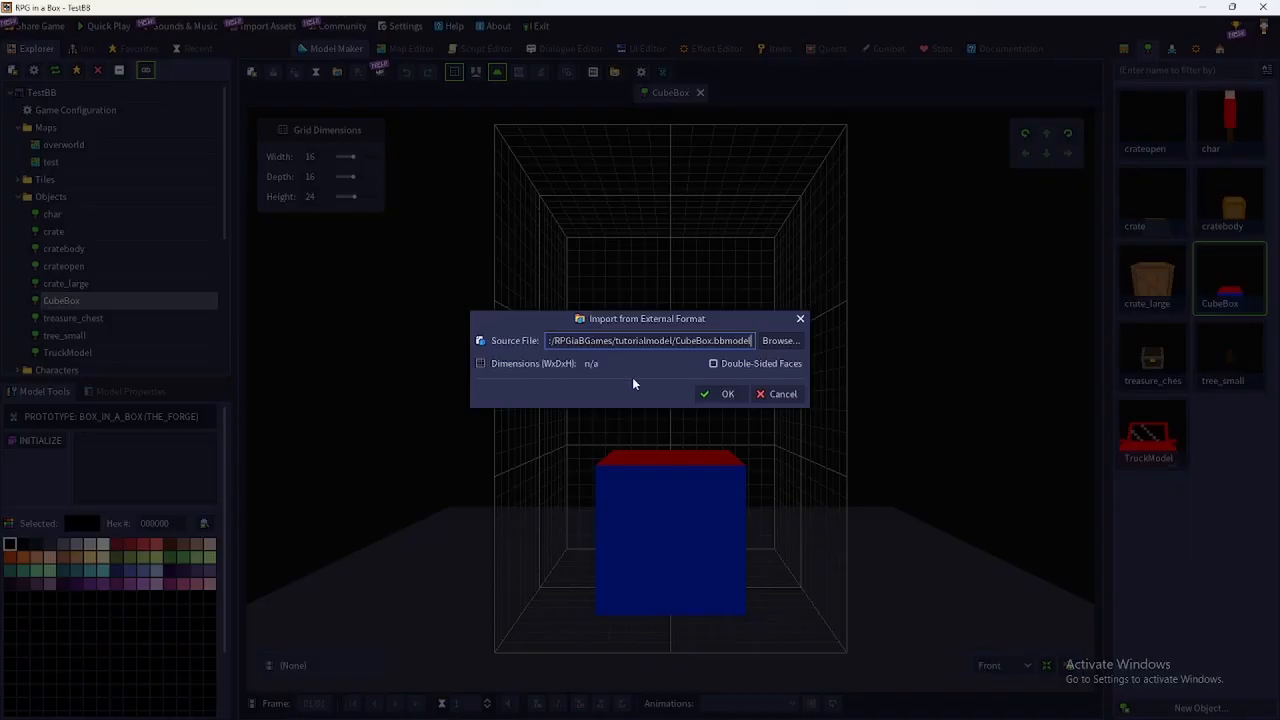
click(724, 394)
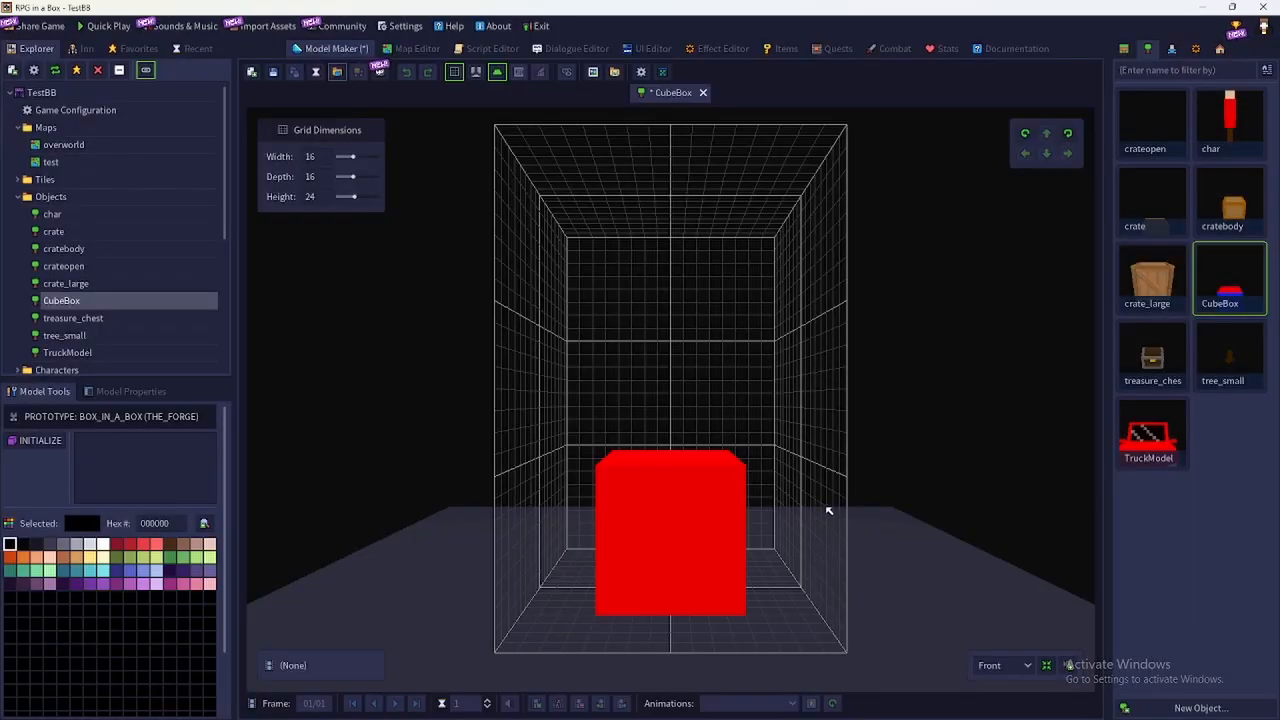
Examine the reimported cube from the back, left and front to see how its open side and inner faces render
middle_drag(794, 517, 423, 509)
middle_drag(777, 563, 665, 531)
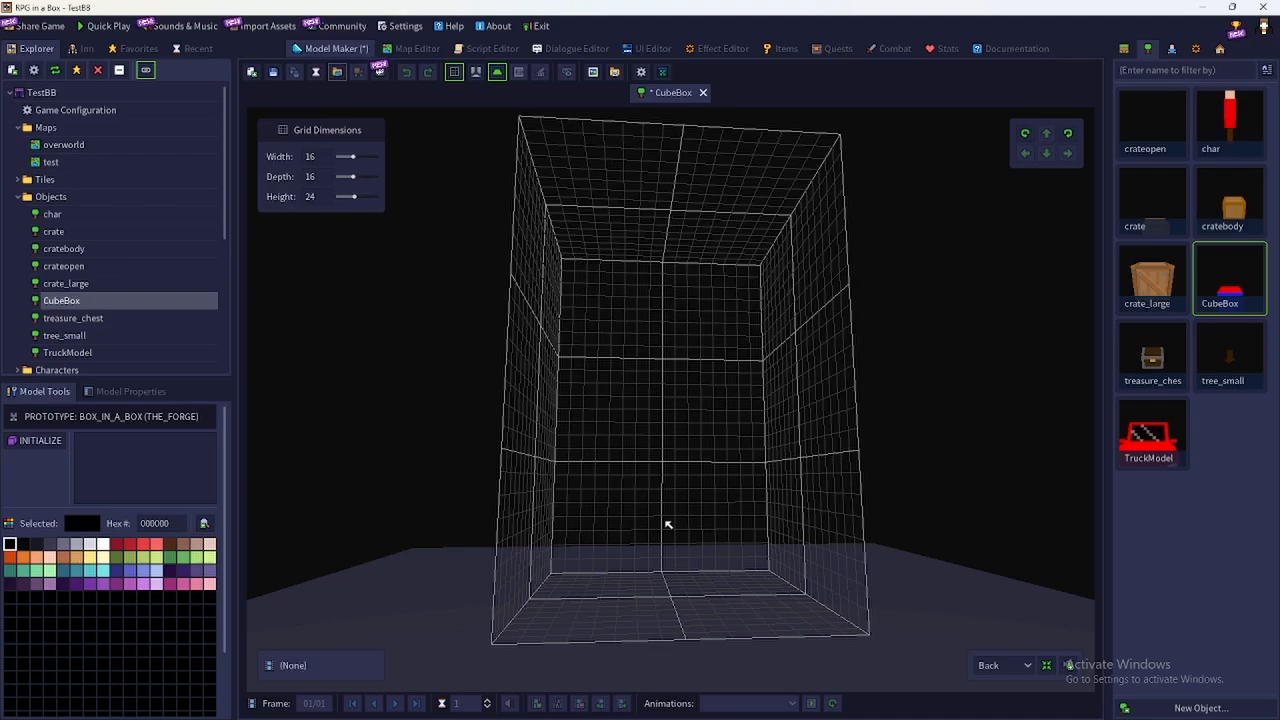
middle_drag(668, 524, 793, 563)
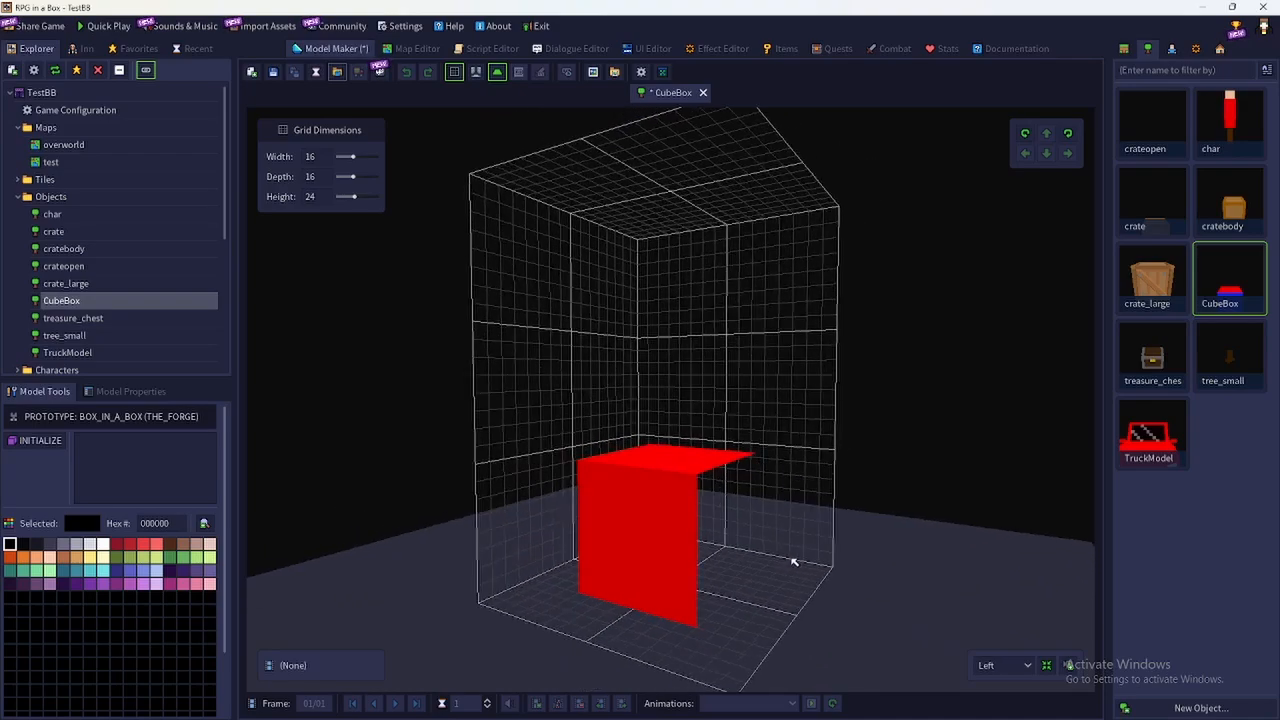
middle_drag(644, 514, 540, 523)
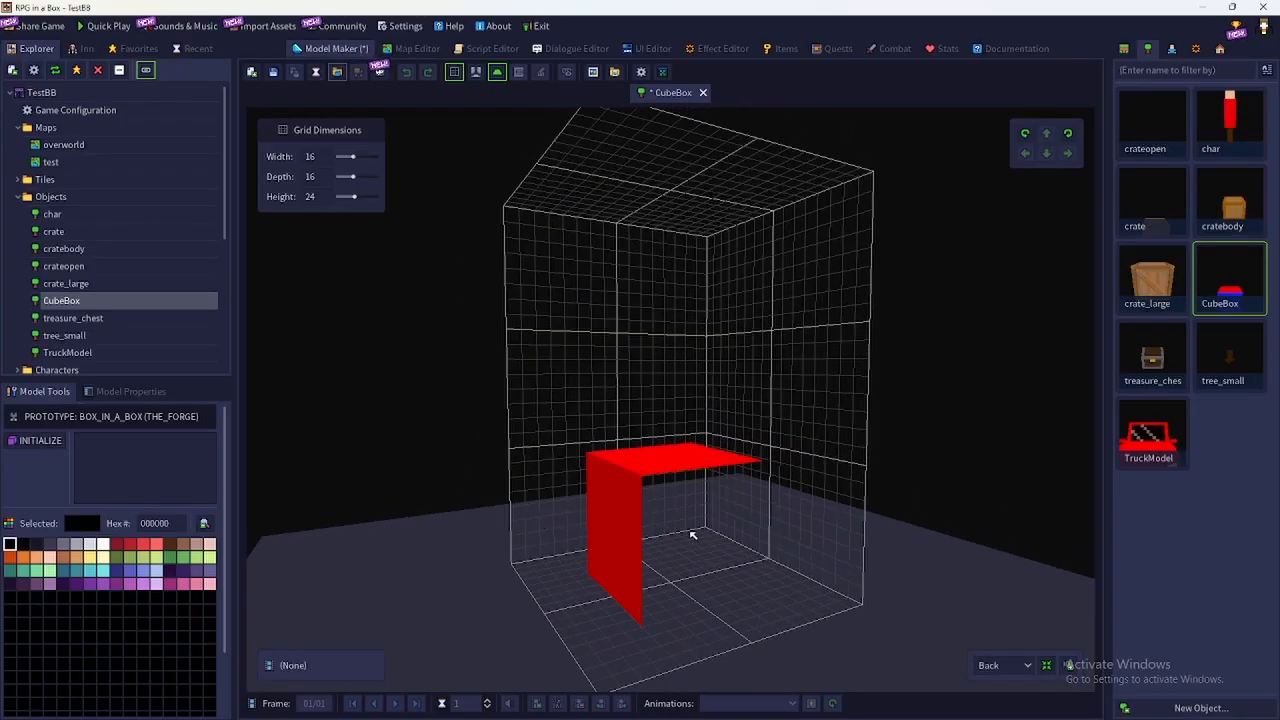
mouse_move(692, 535)
middle_down()
mouse_move(597, 529)
mouse_move(620, 486)
mouse_move(679, 540)
middle_up()
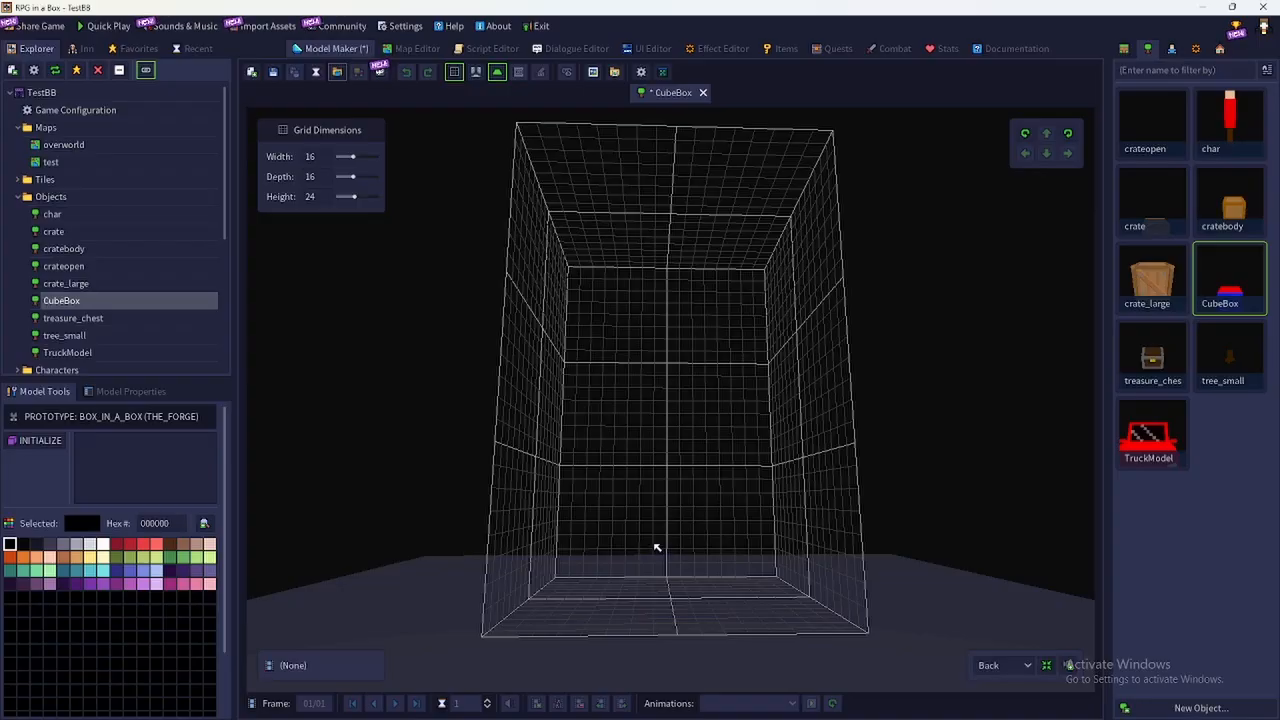
middle_drag(657, 548, 808, 563)
middle_drag(674, 457, 782, 521)
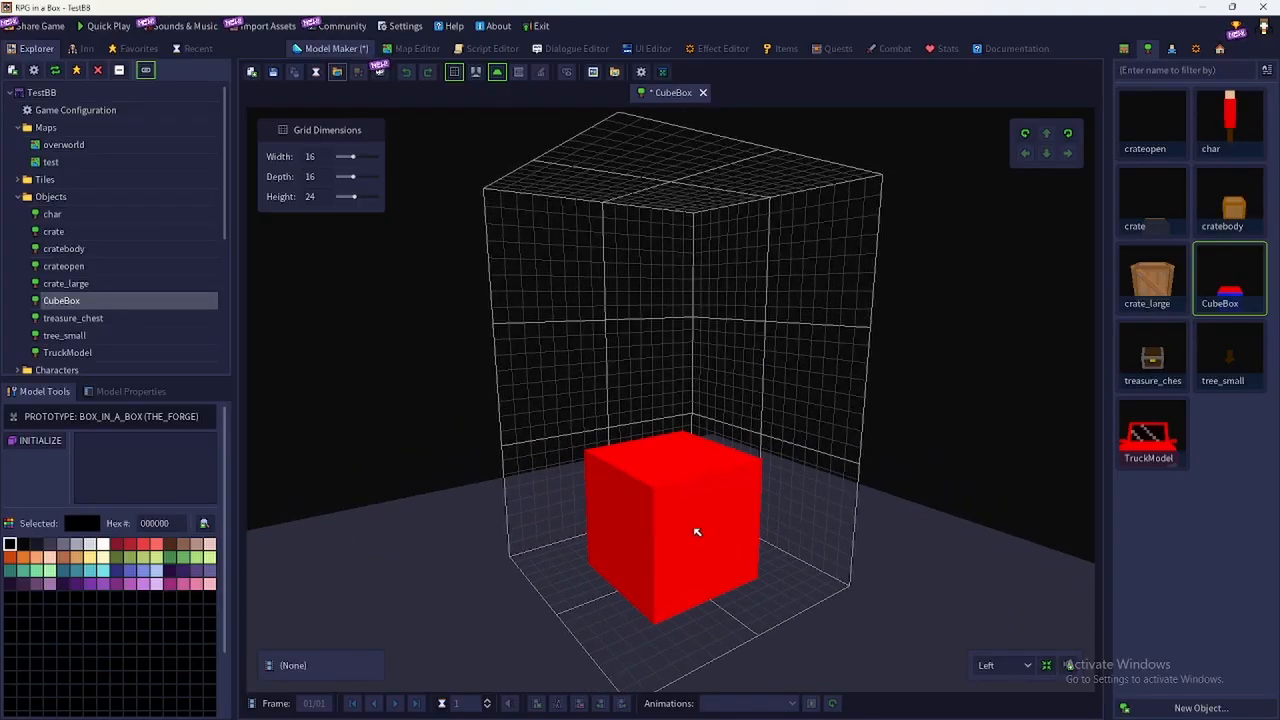
middle_drag(716, 442, 966, 543)
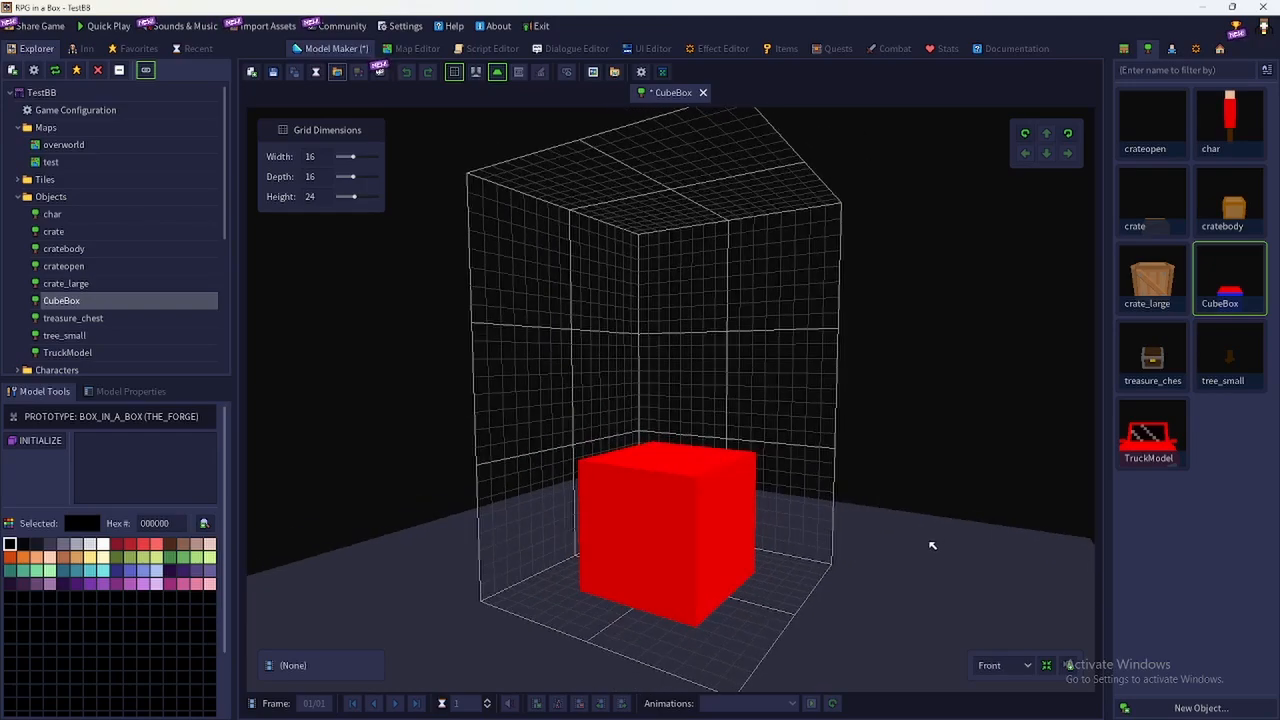
Reimport CubeBox.bbmodel into the CubeBox object with Double-Sided Faces enabled
click(337, 75)
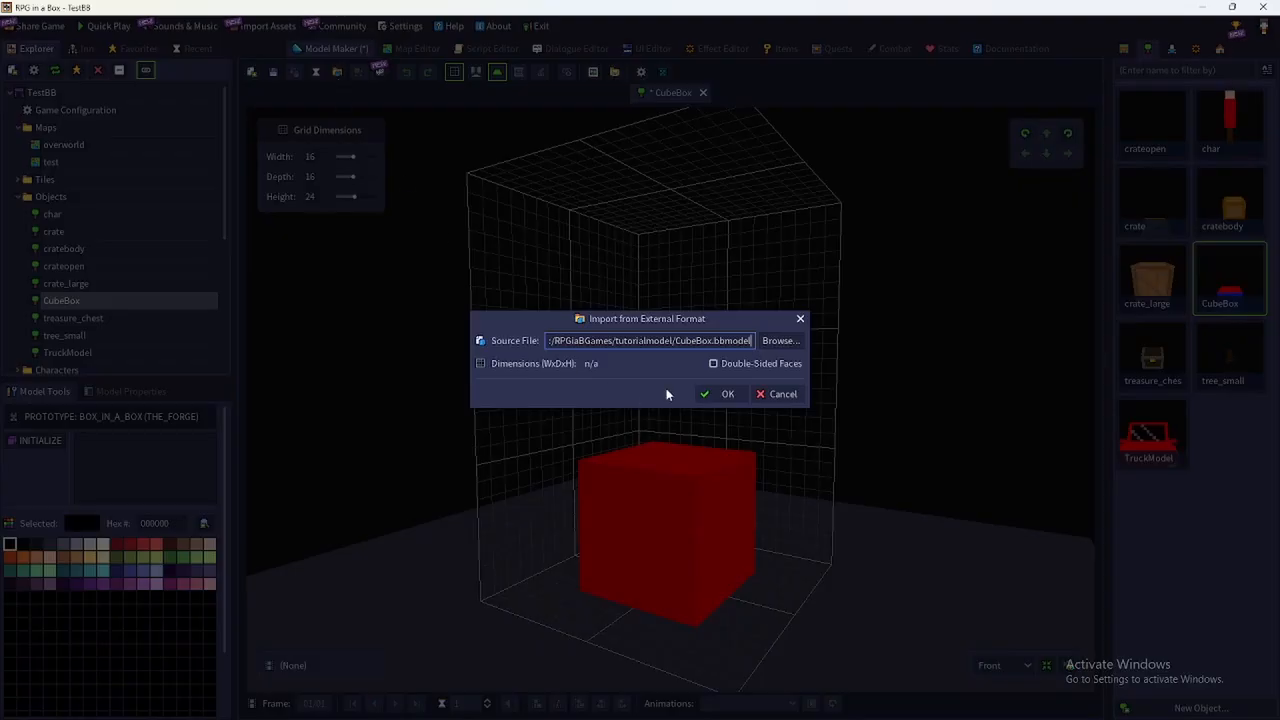
click(709, 365)
click(711, 396)
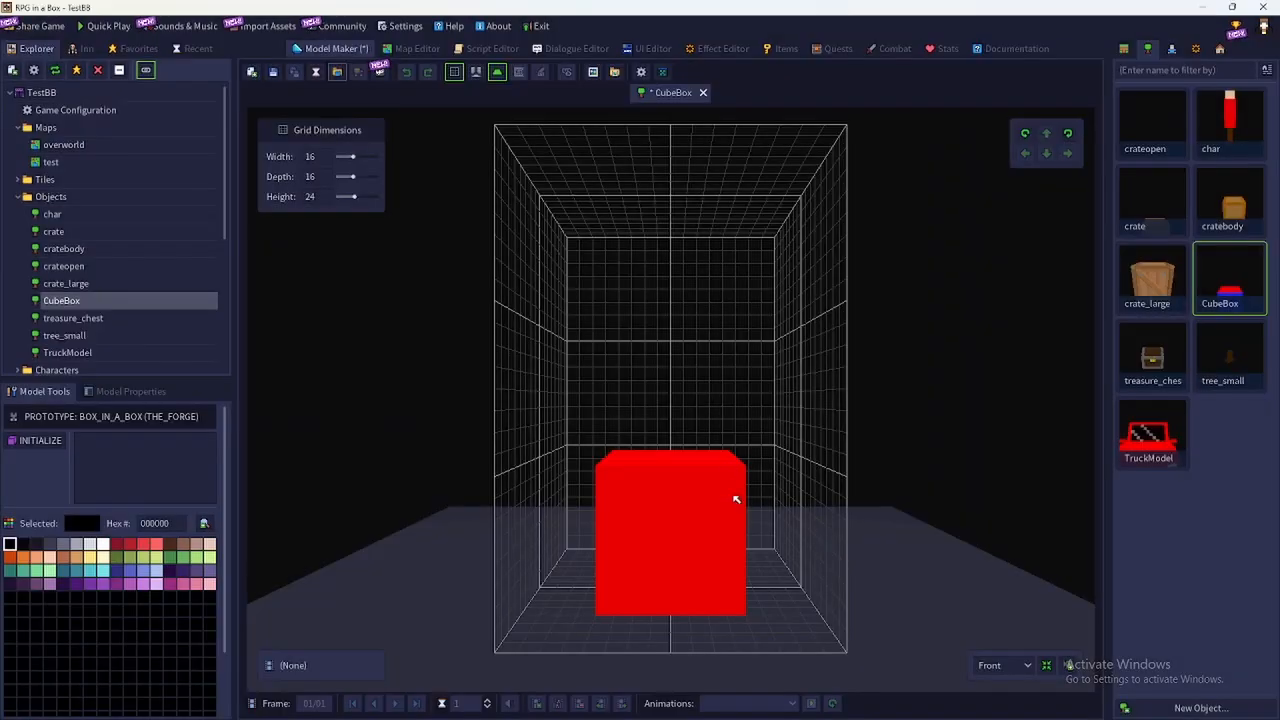
Examine the double-sided cube from several angles, looking through its open side at the inner faces
right_drag(734, 500, 388, 486)
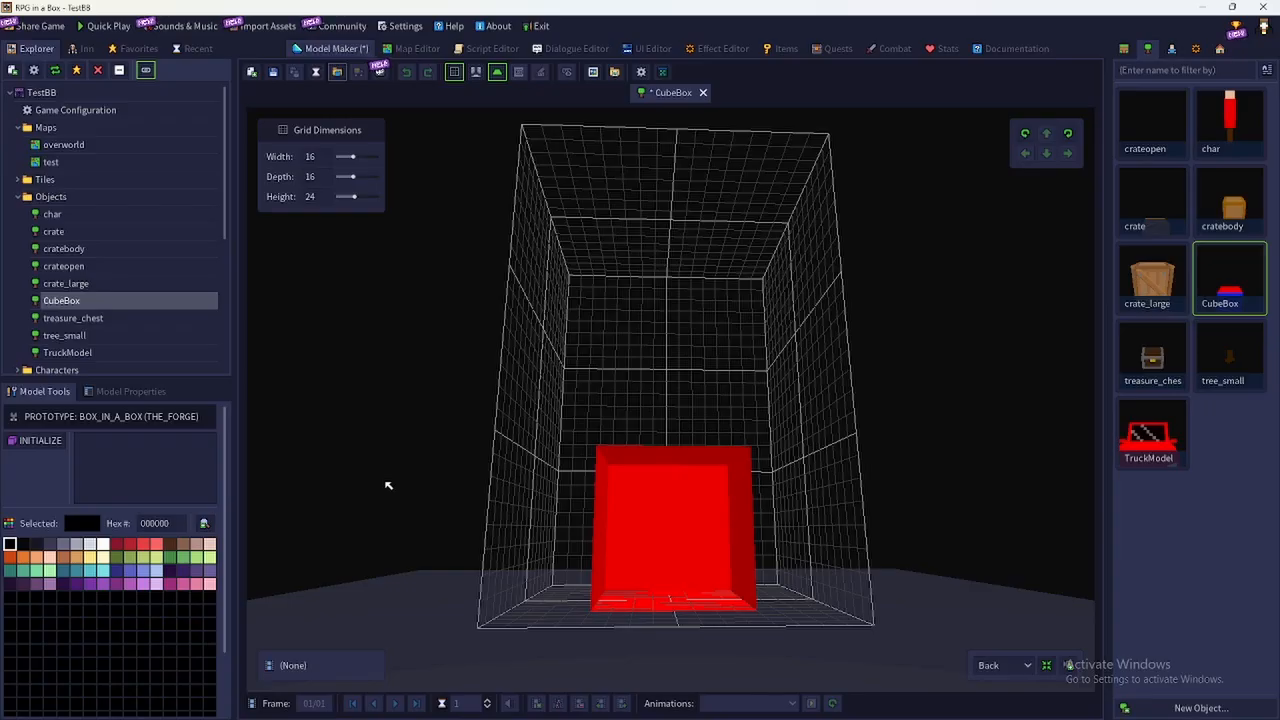
right_drag(729, 514, 603, 491)
right_drag(644, 545, 846, 546)
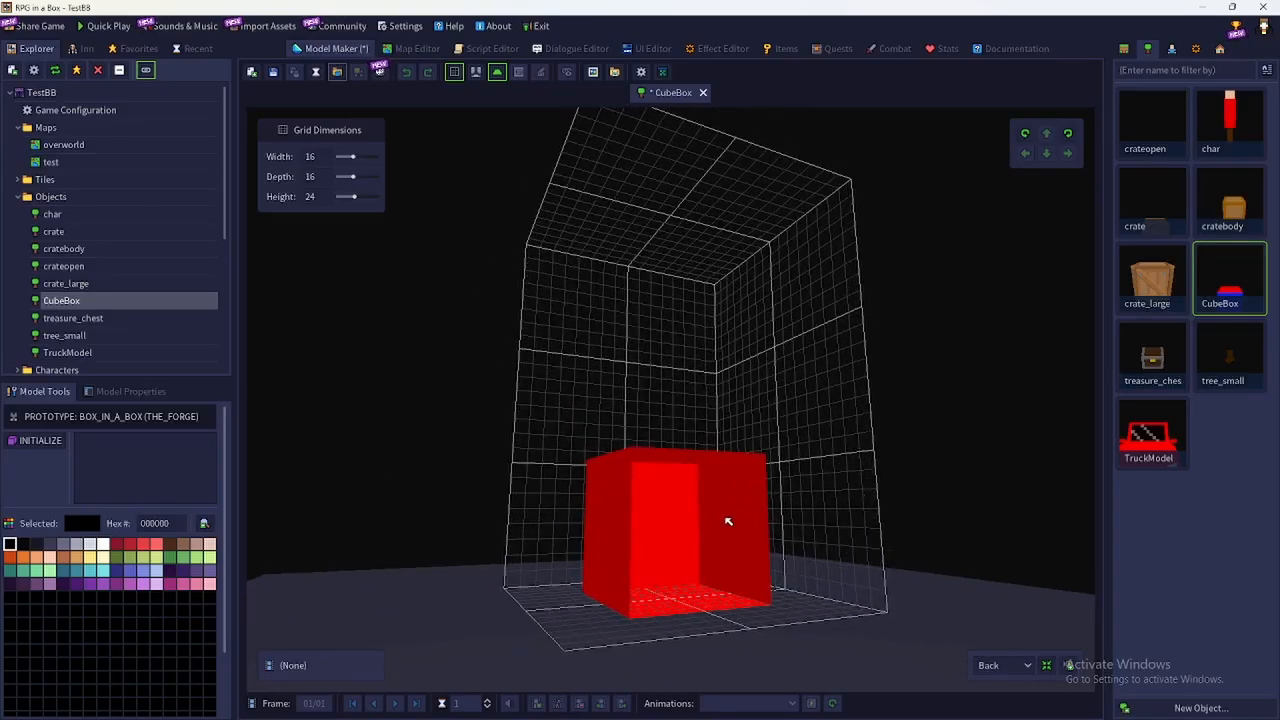
right_drag(729, 517, 629, 598)
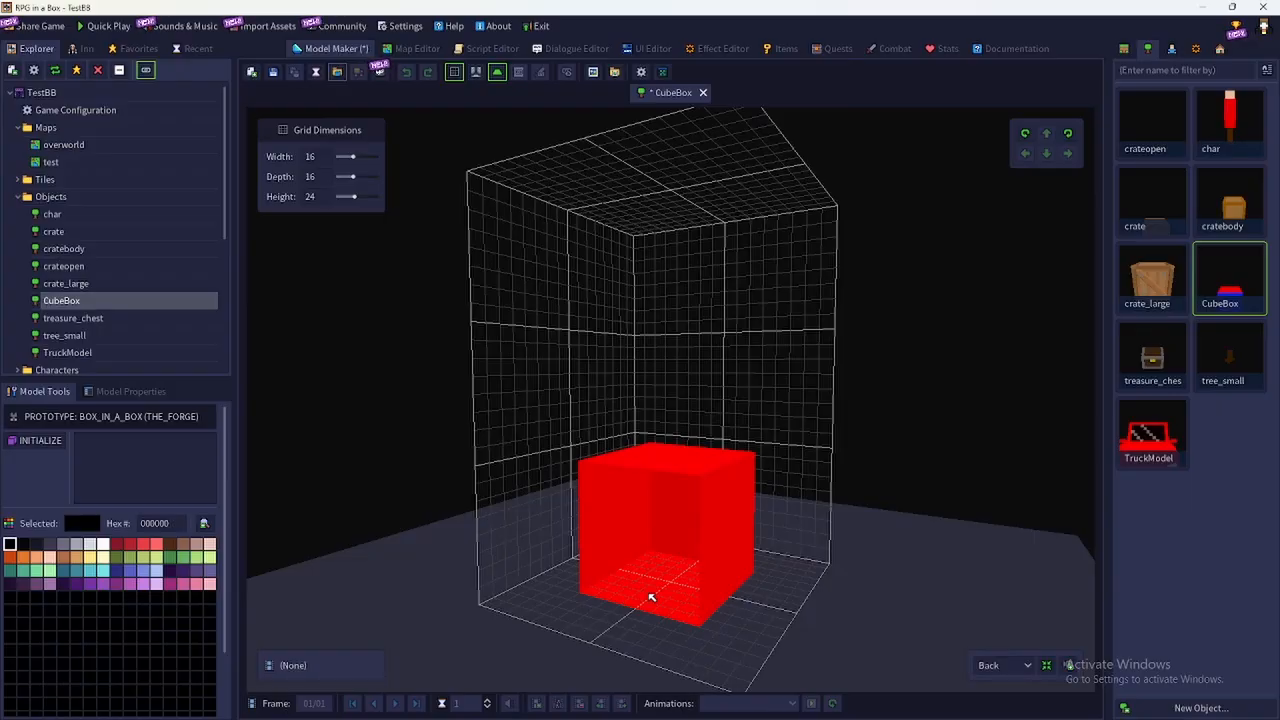
right_drag(651, 597, 751, 506)
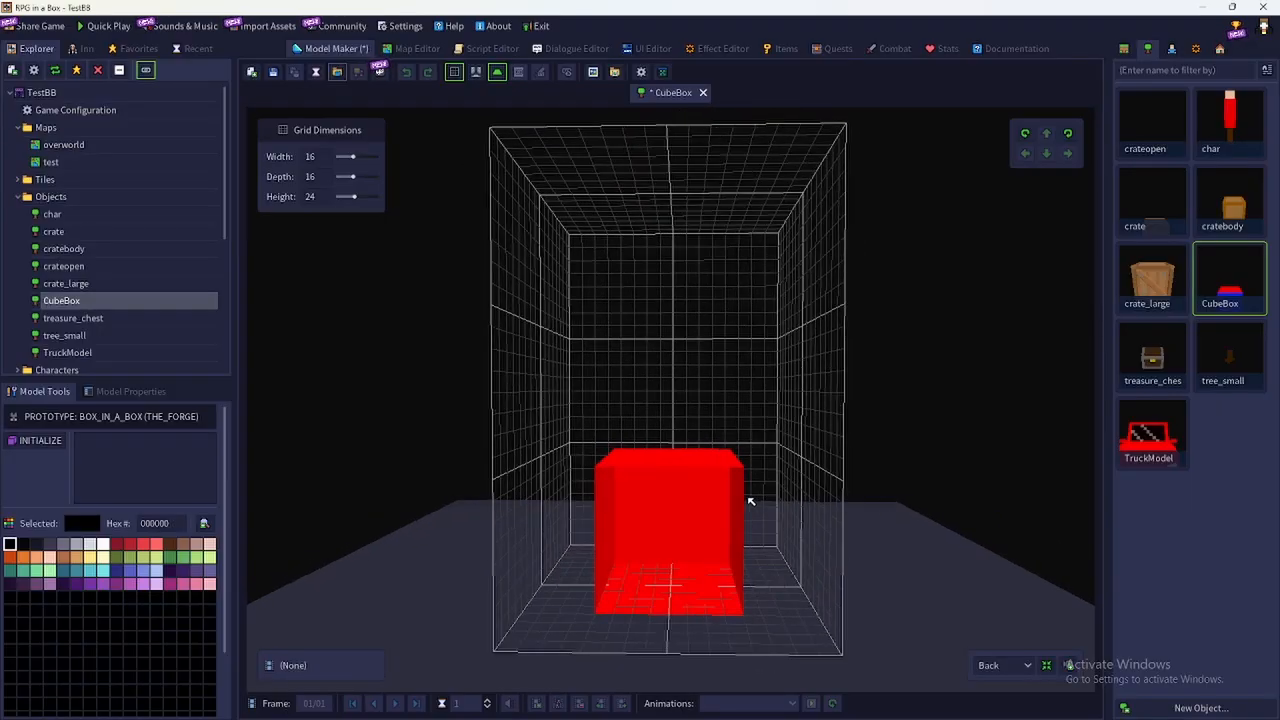
Review the Double-Sided Faces import option against the open cube, leaving the import dialog without importing again
click(331, 75)
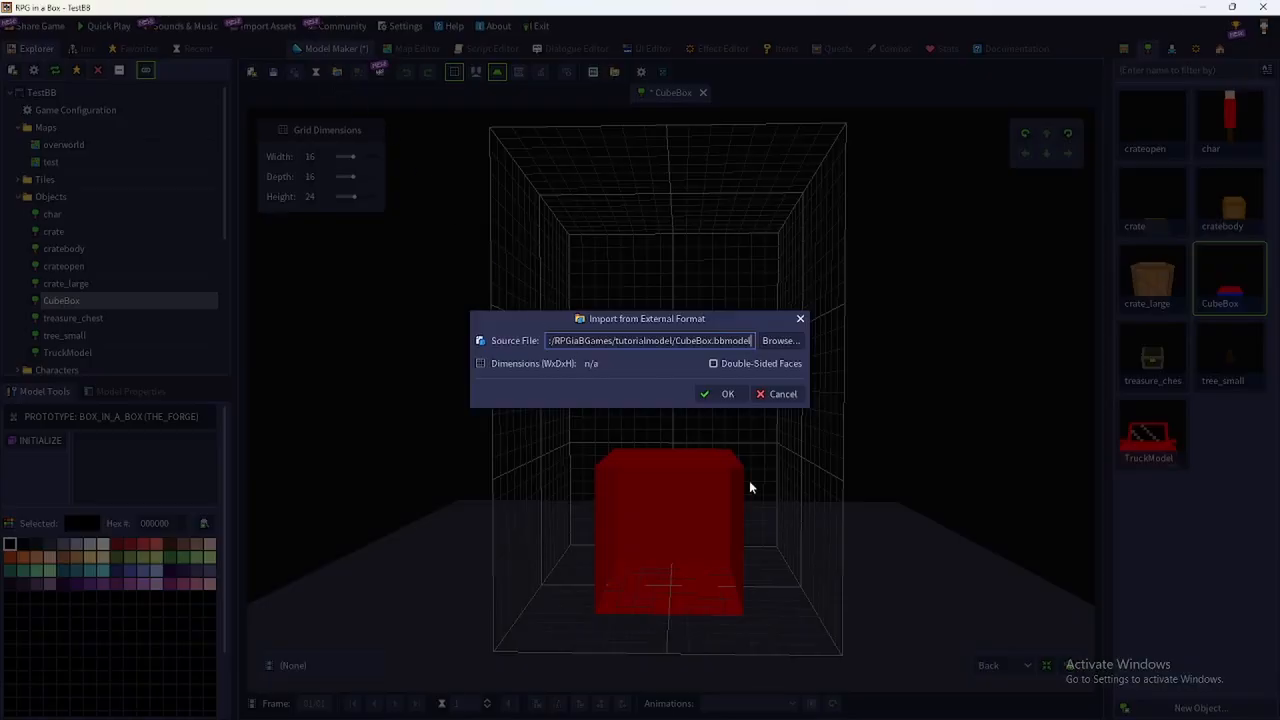
click(782, 394)
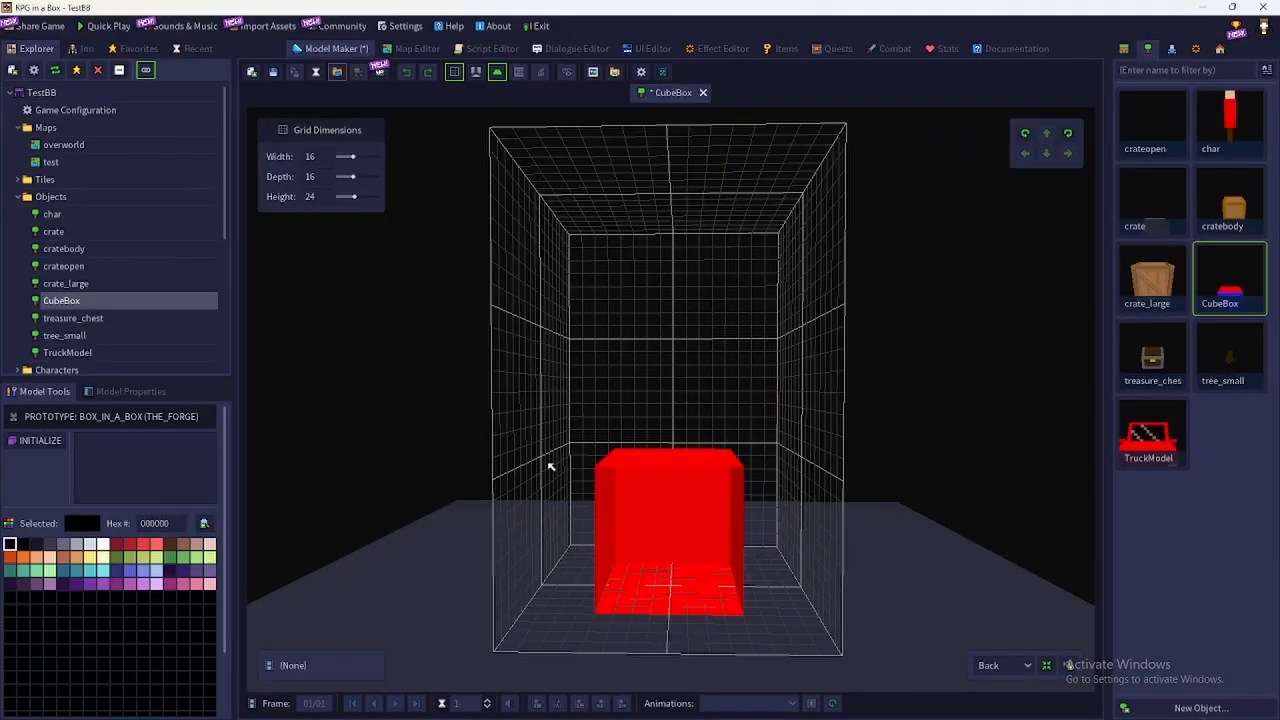
right_drag(600, 600, 688, 566)
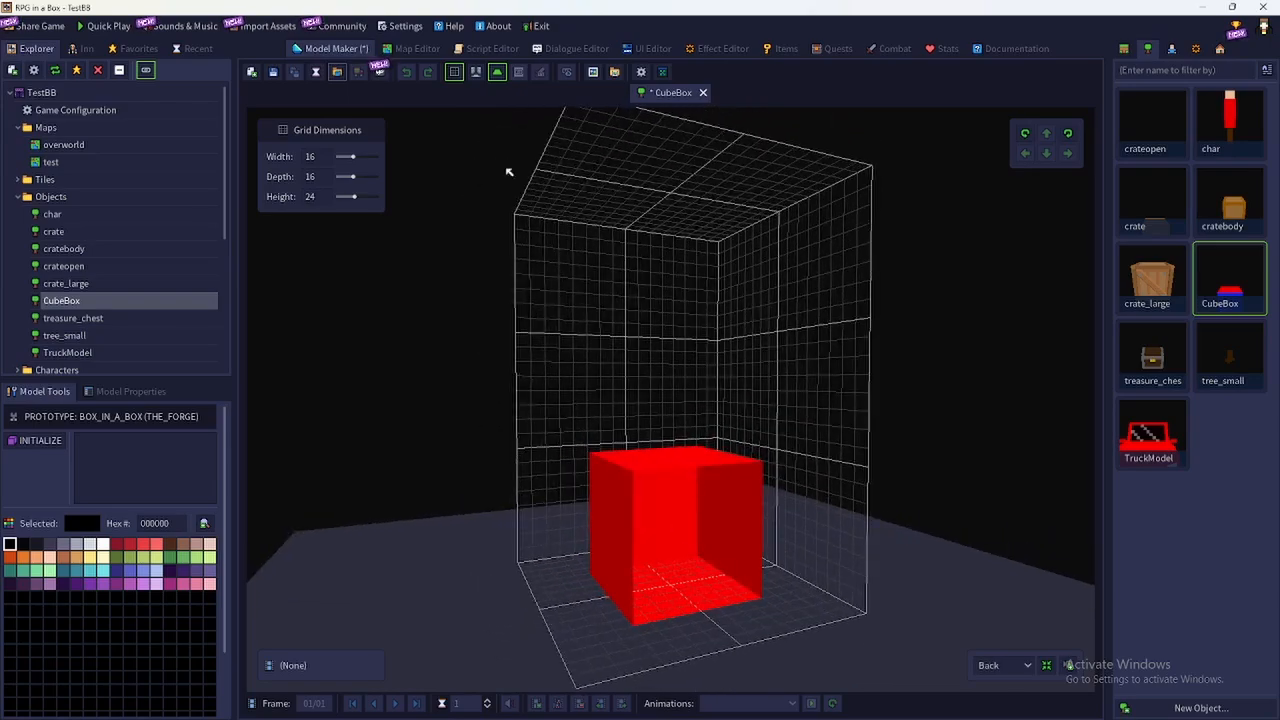
click(334, 74)
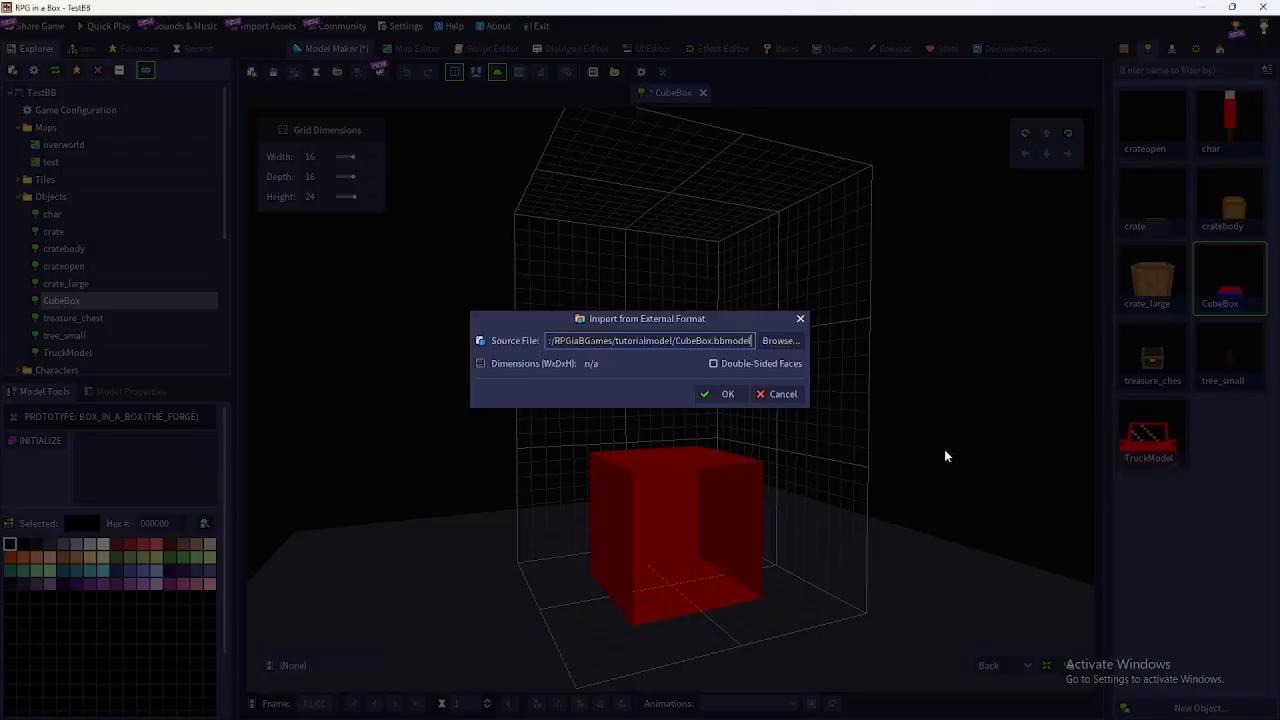
click(779, 394)
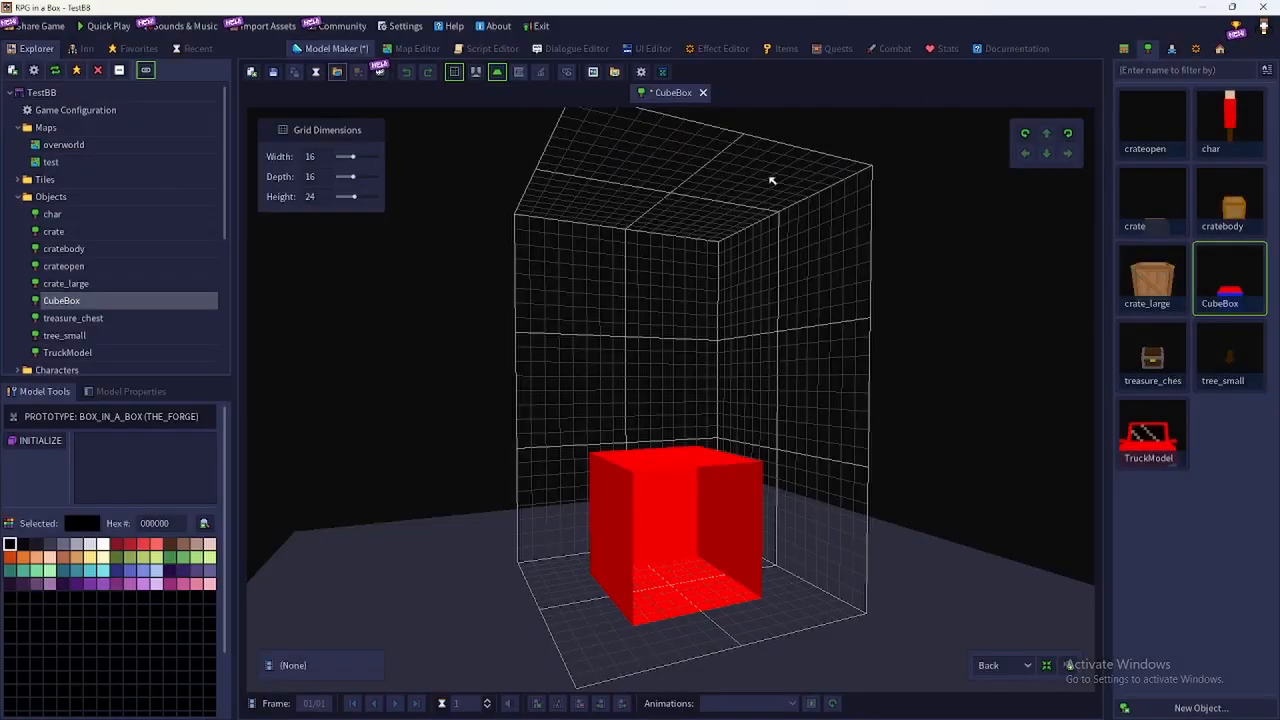
Leave the import dialog without importing and read the Double-Sided Faces section of the Importing from Blockbench documentation
click(337, 72)
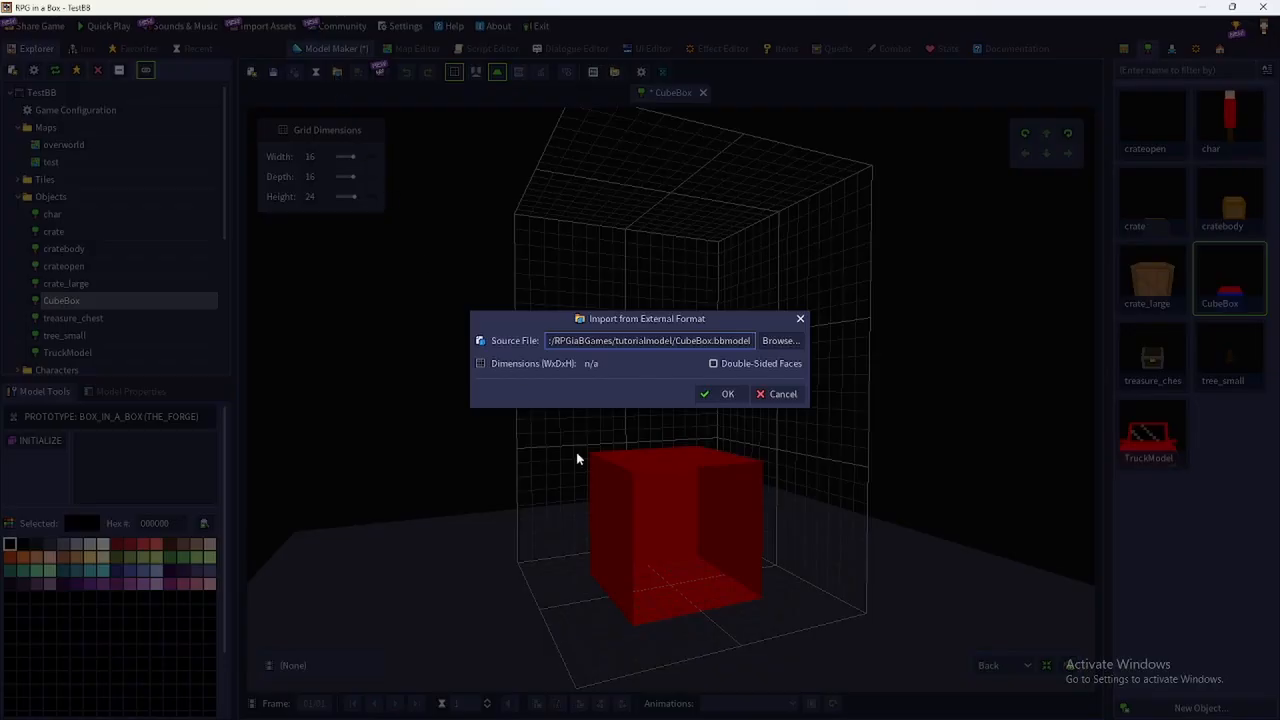
click(779, 394)
click(1040, 49)
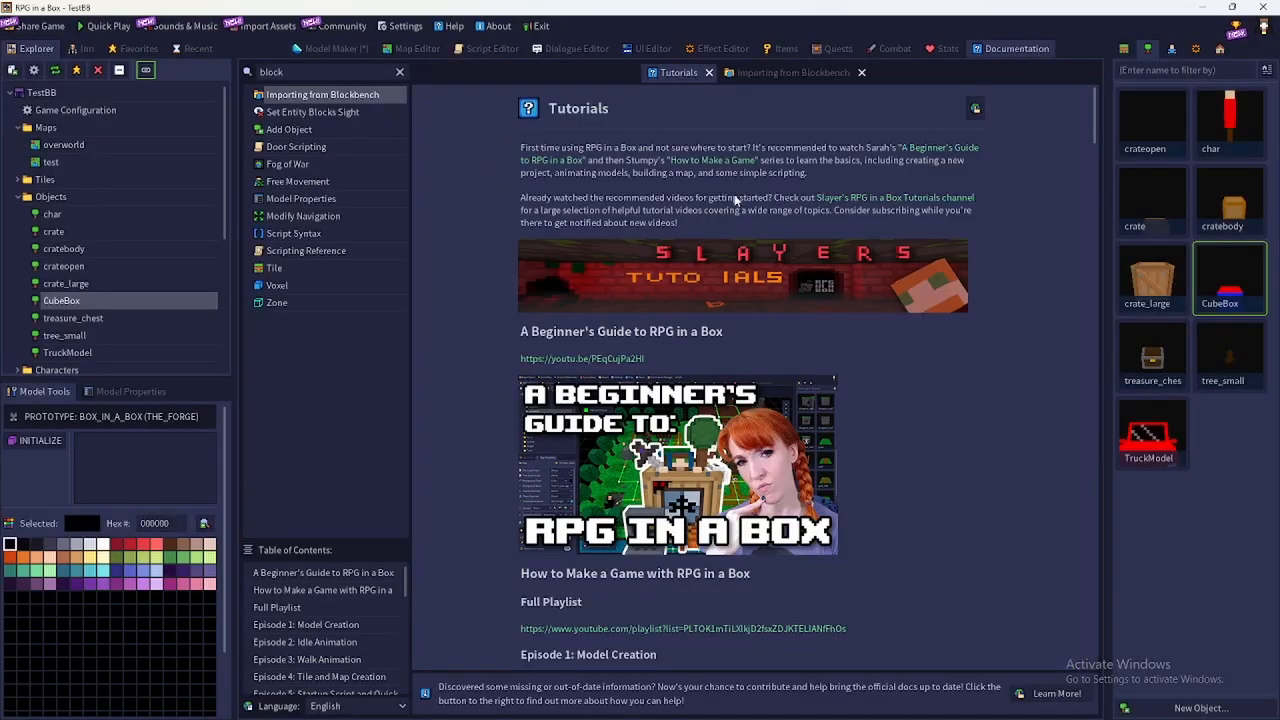
click(310, 97)
scroll(651, 320, down, 10)
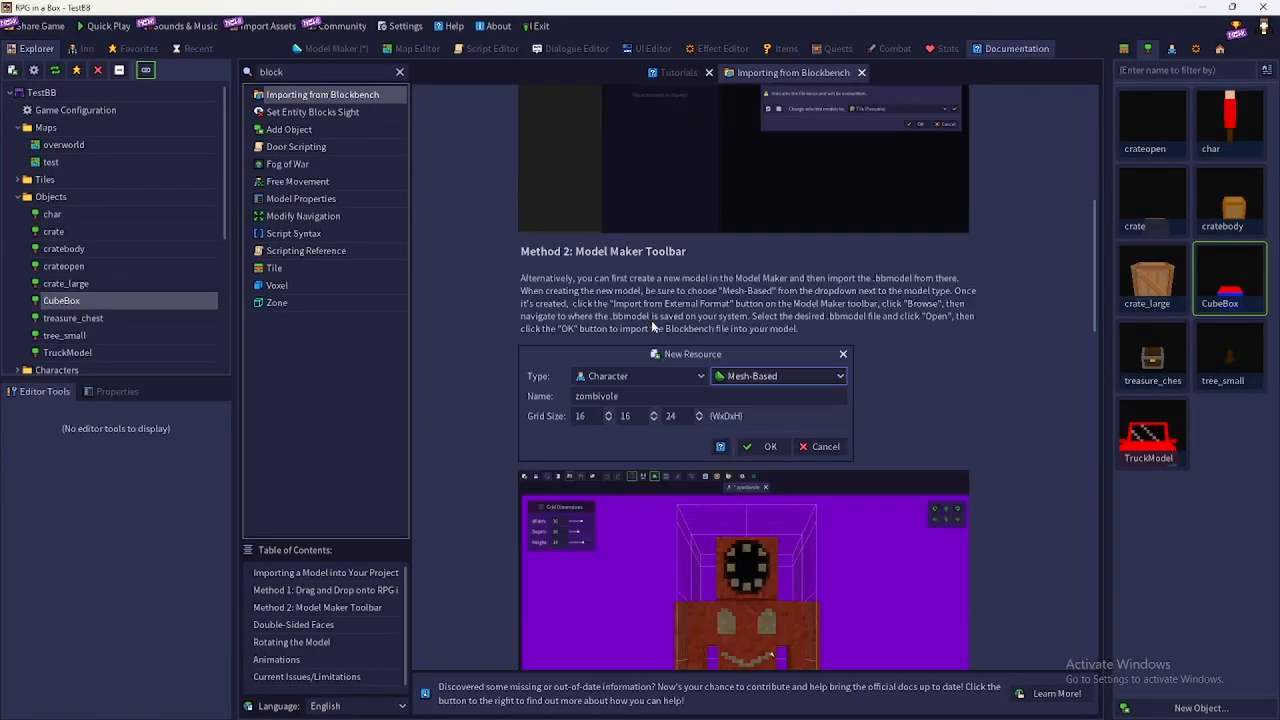
scroll(651, 327, down, 3)
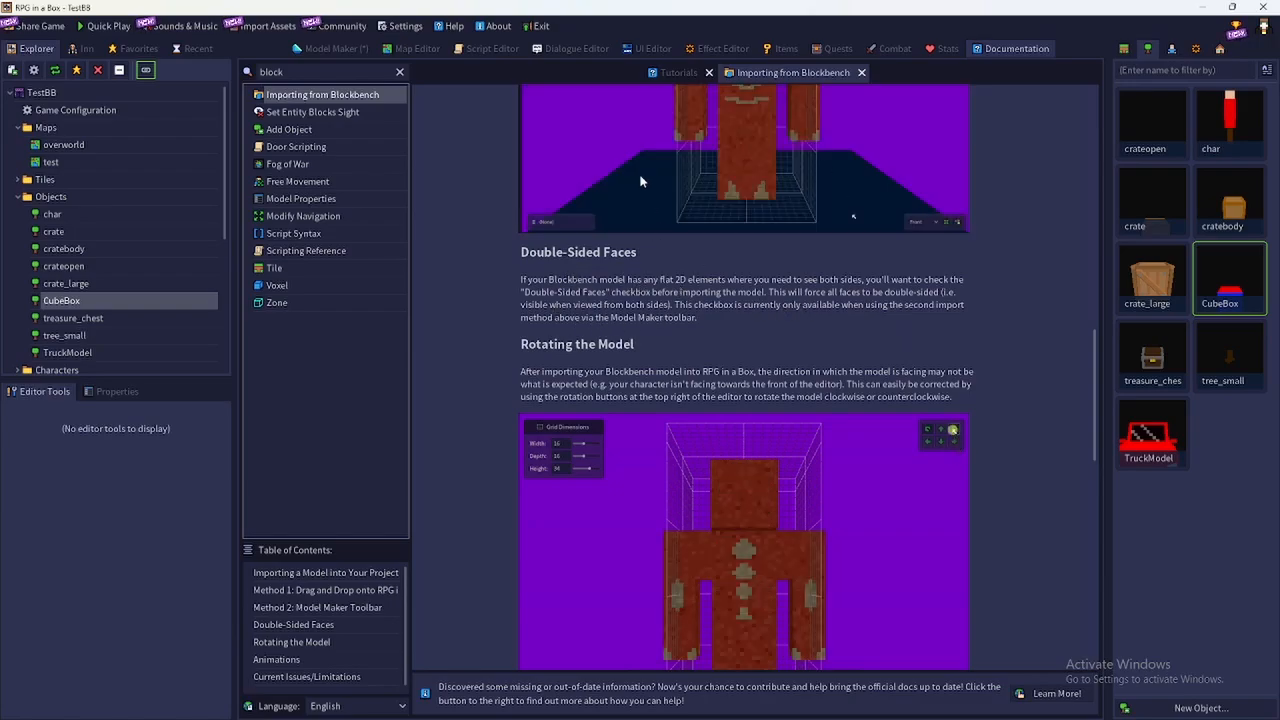
Examine the open CubeBox model from several angles in the Model Maker, comparing its inner faces with the Double-Sided Faces documentation
click(362, 49)
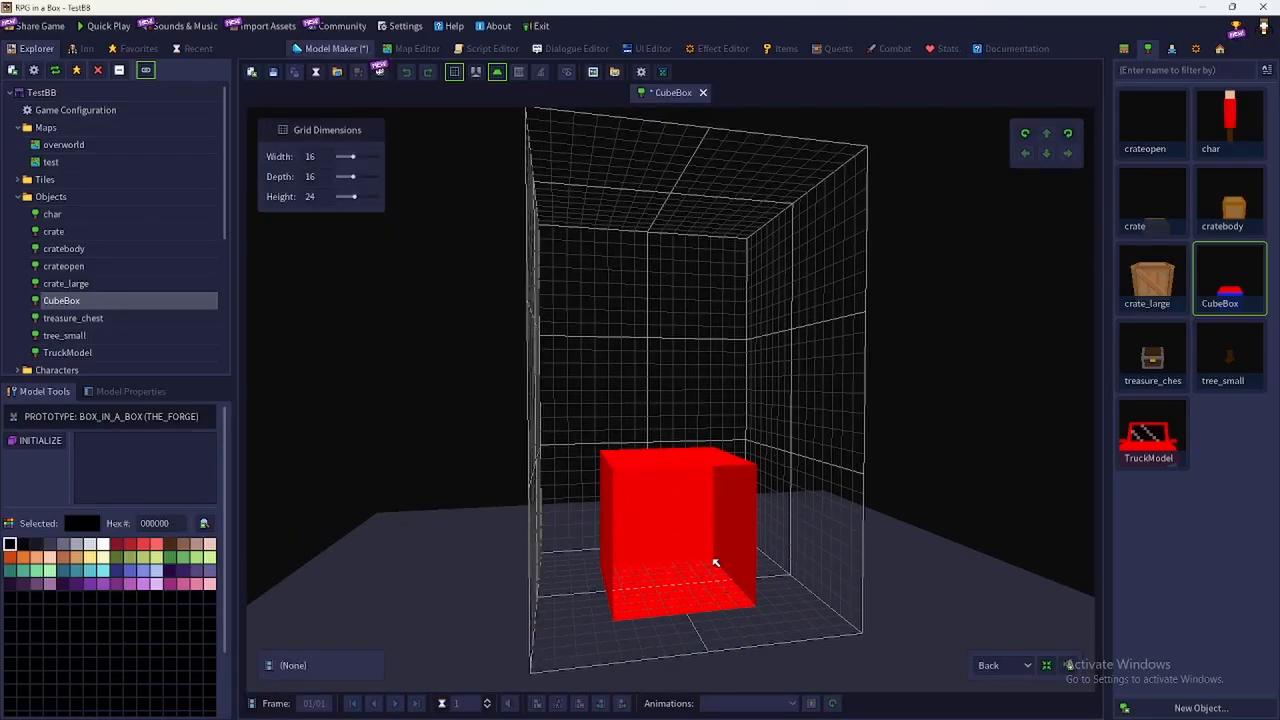
right_drag(715, 563, 670, 545)
right_drag(857, 642, 754, 488)
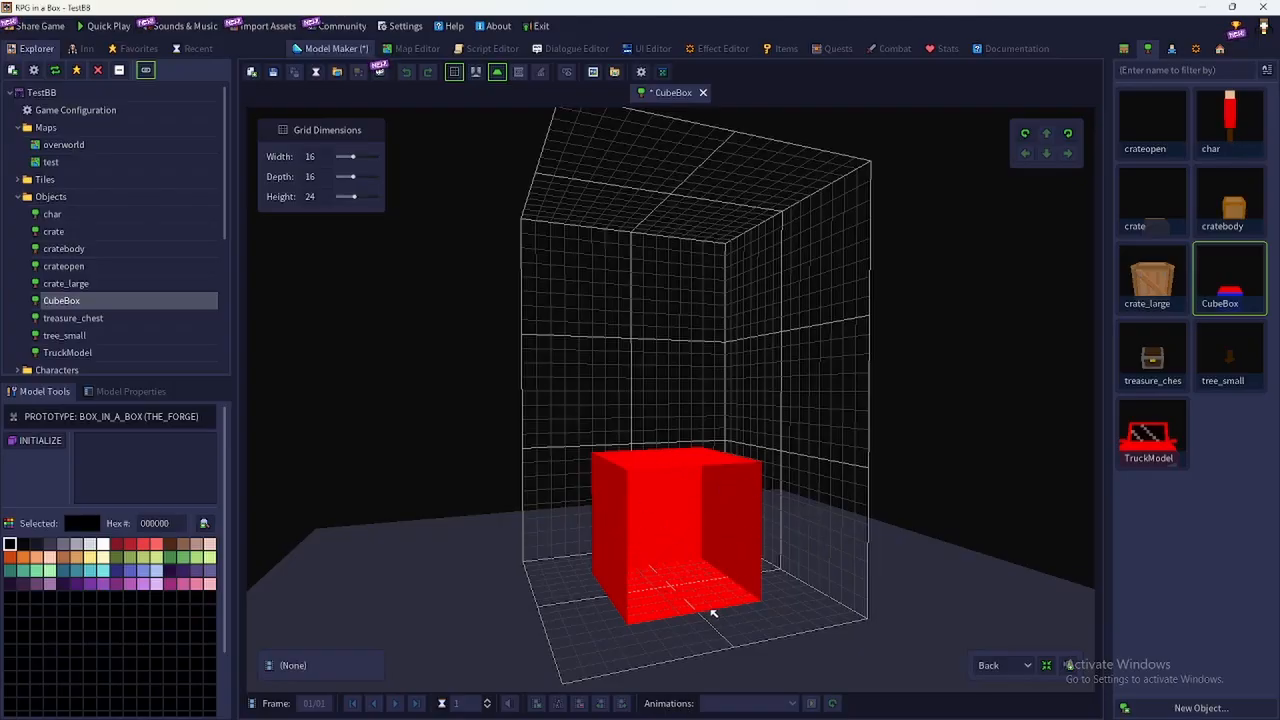
right_drag(713, 612, 712, 591)
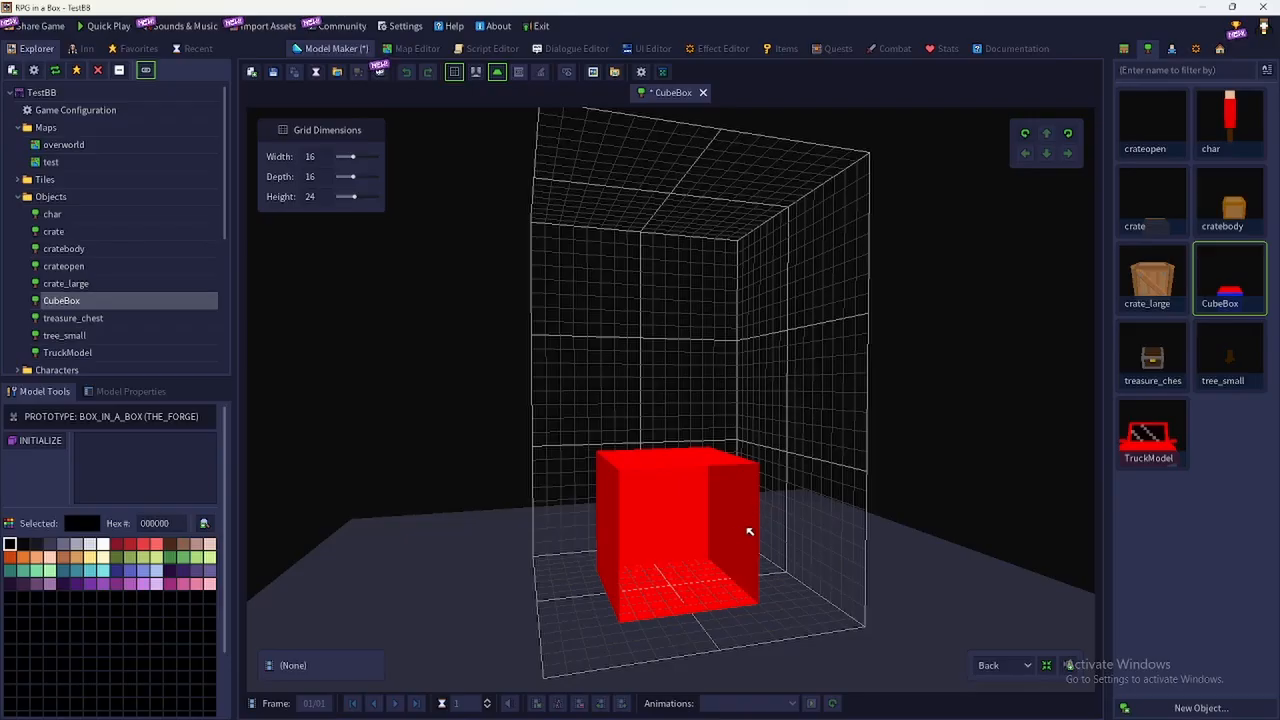
right_drag(742, 523, 797, 527)
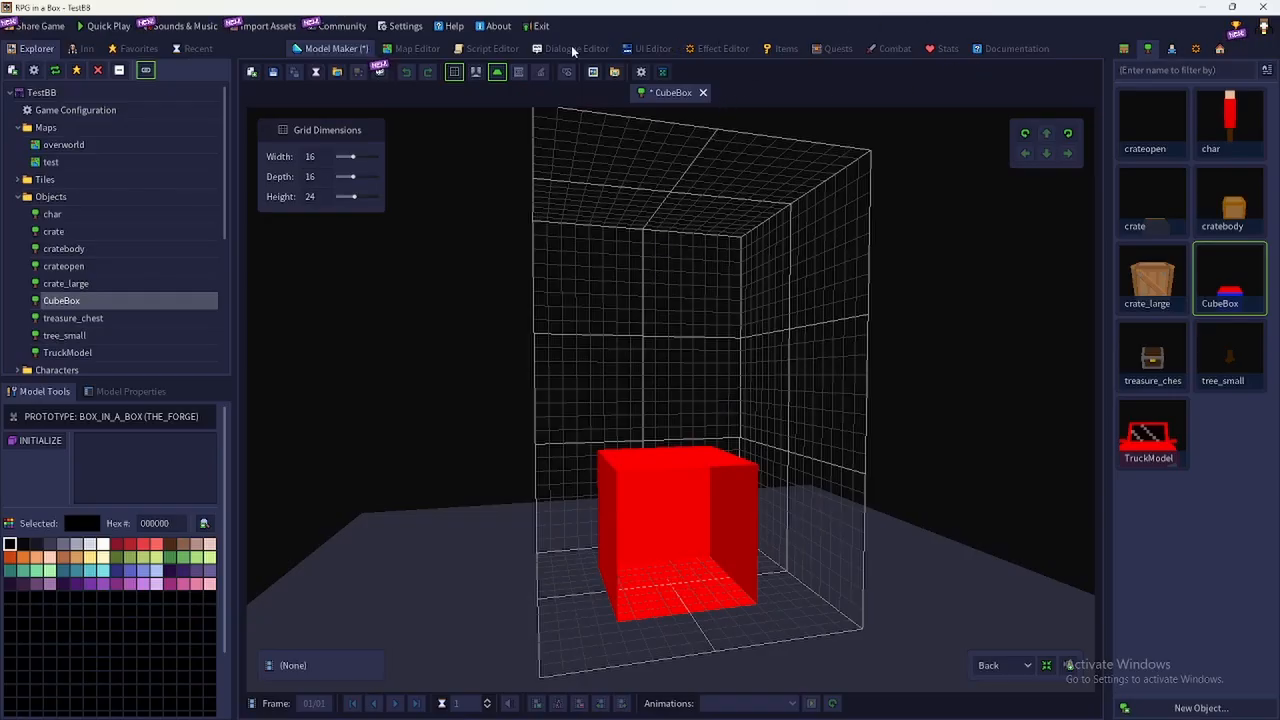
click(997, 51)
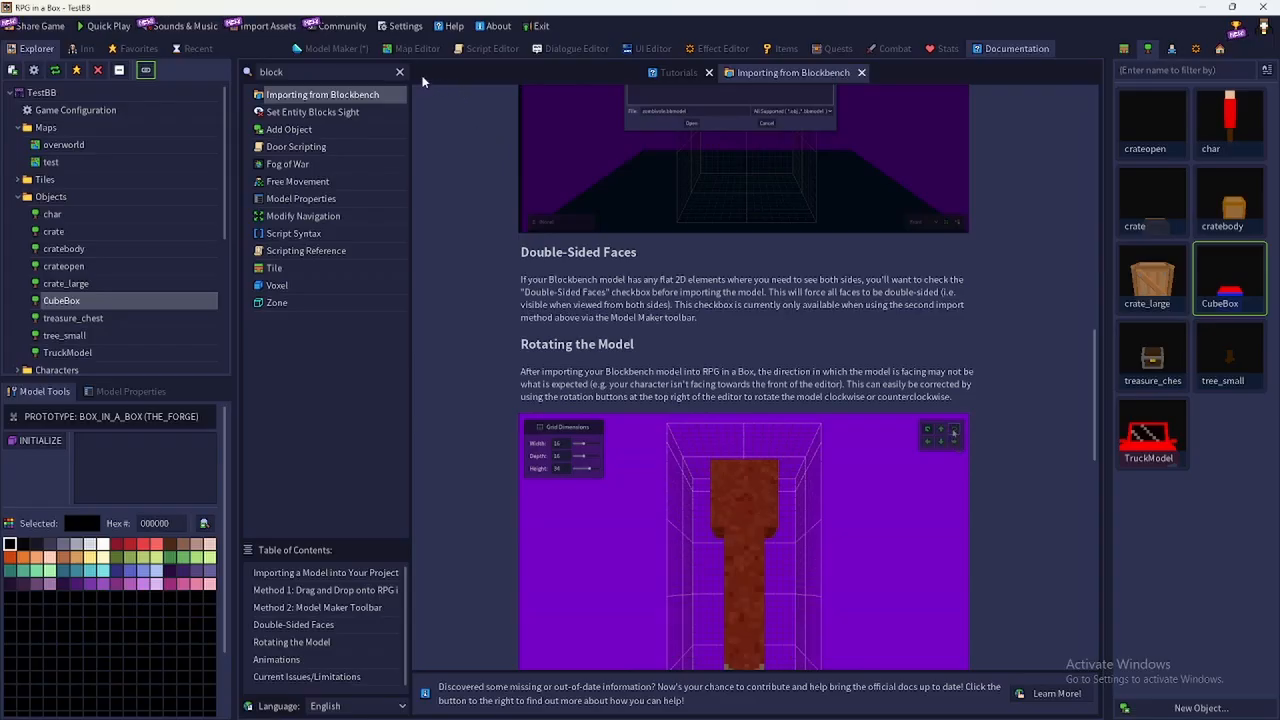
click(358, 50)
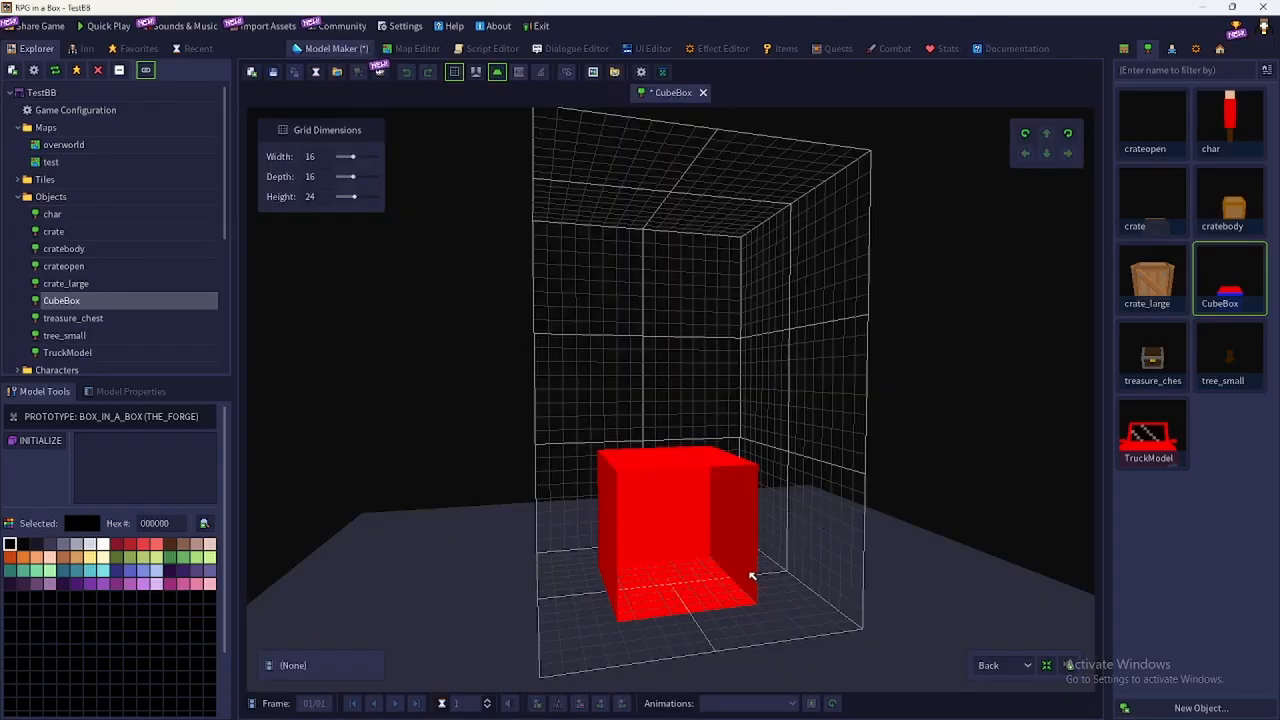
right_drag(751, 580, 694, 563)
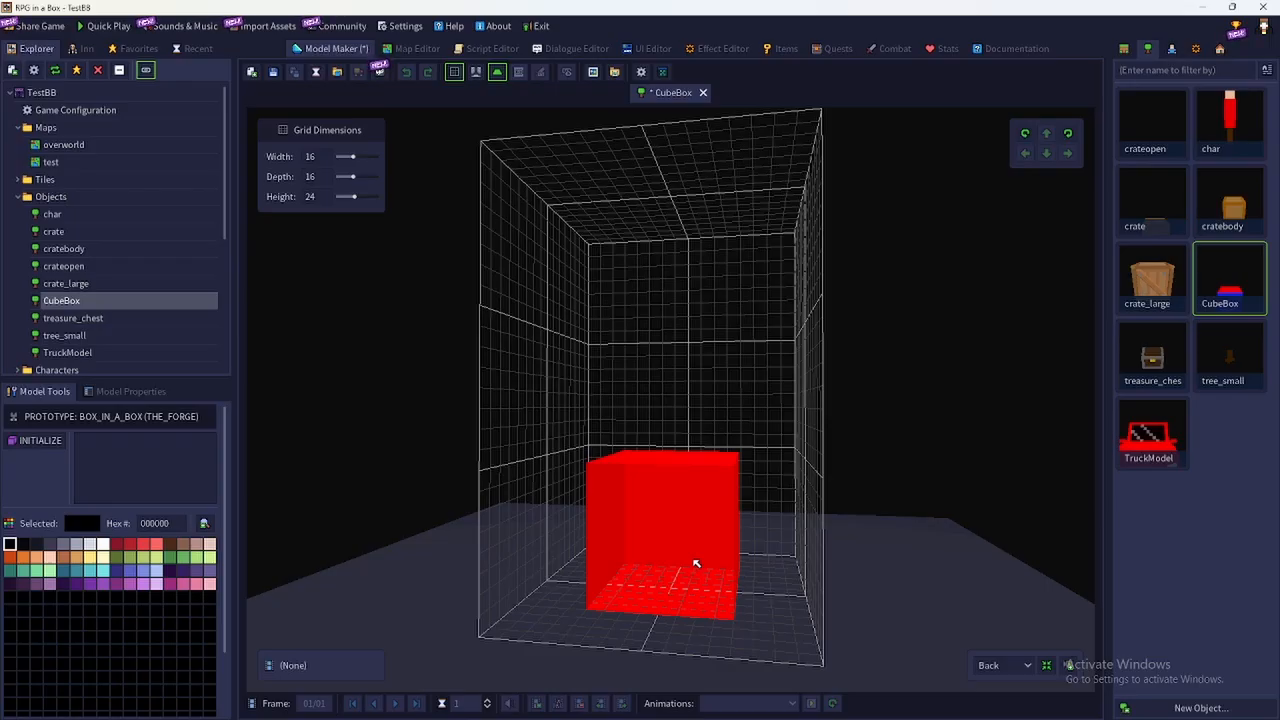
middle_drag(794, 611, 843, 591)
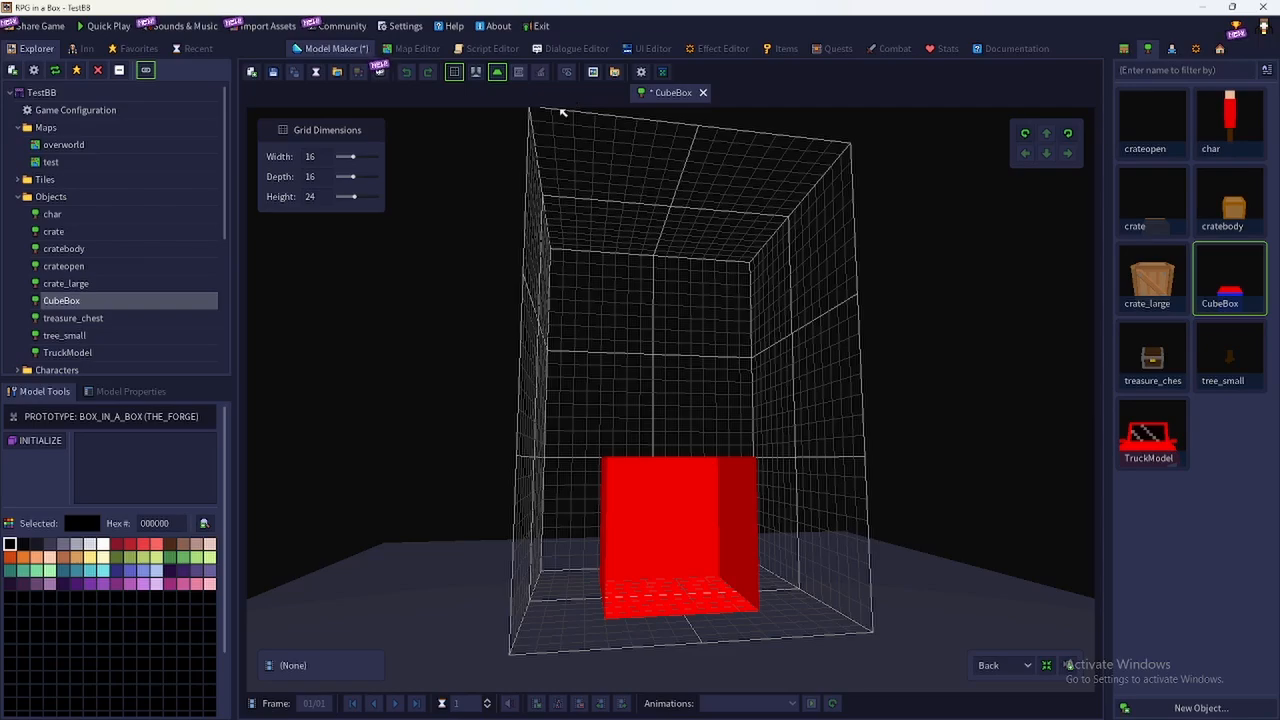
middle_drag(514, 374, 594, 397)
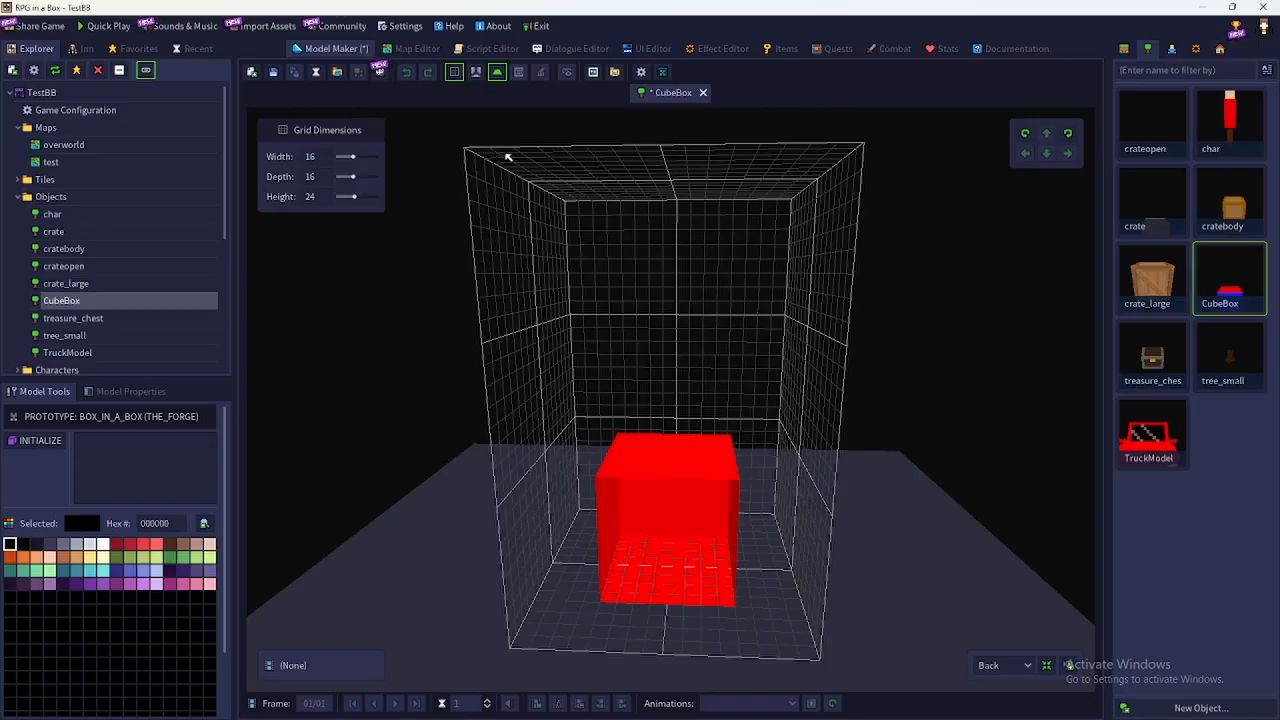
Switch to Blockbench and undo the deletion of the cube's blue face
key(alt+Tab)
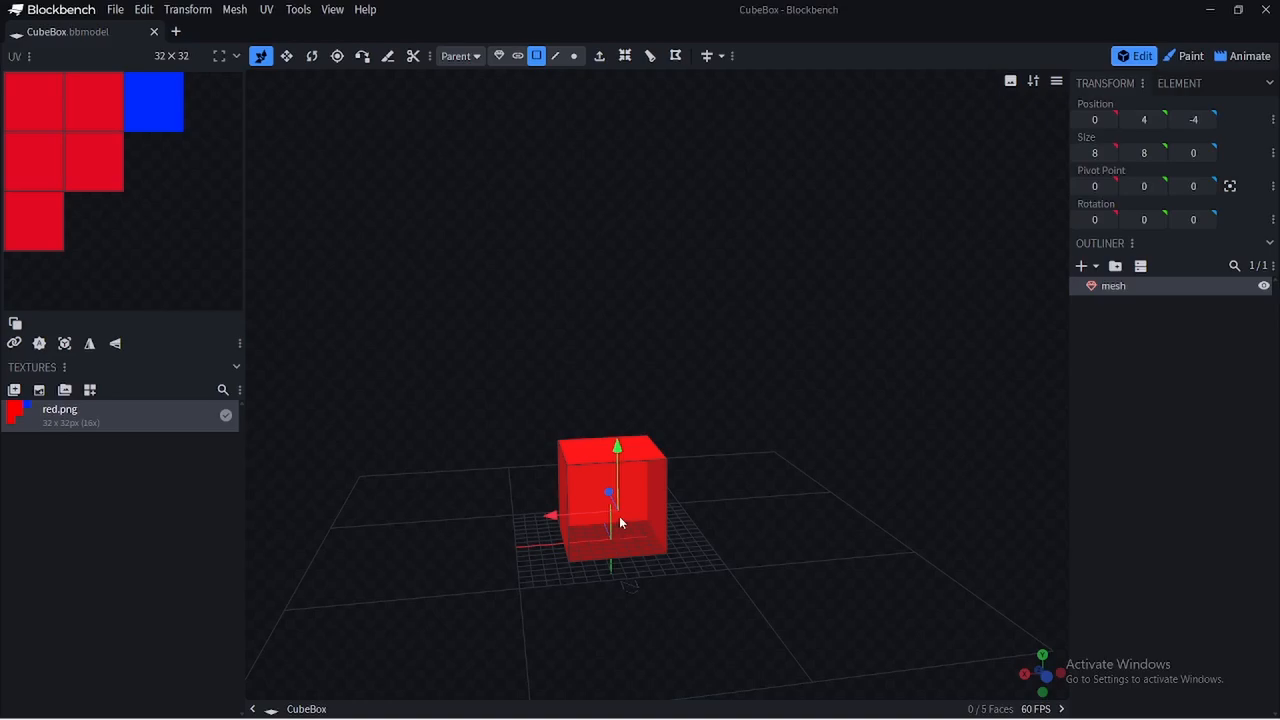
key(ctrl+z)
right_drag(718, 544, 740, 540)
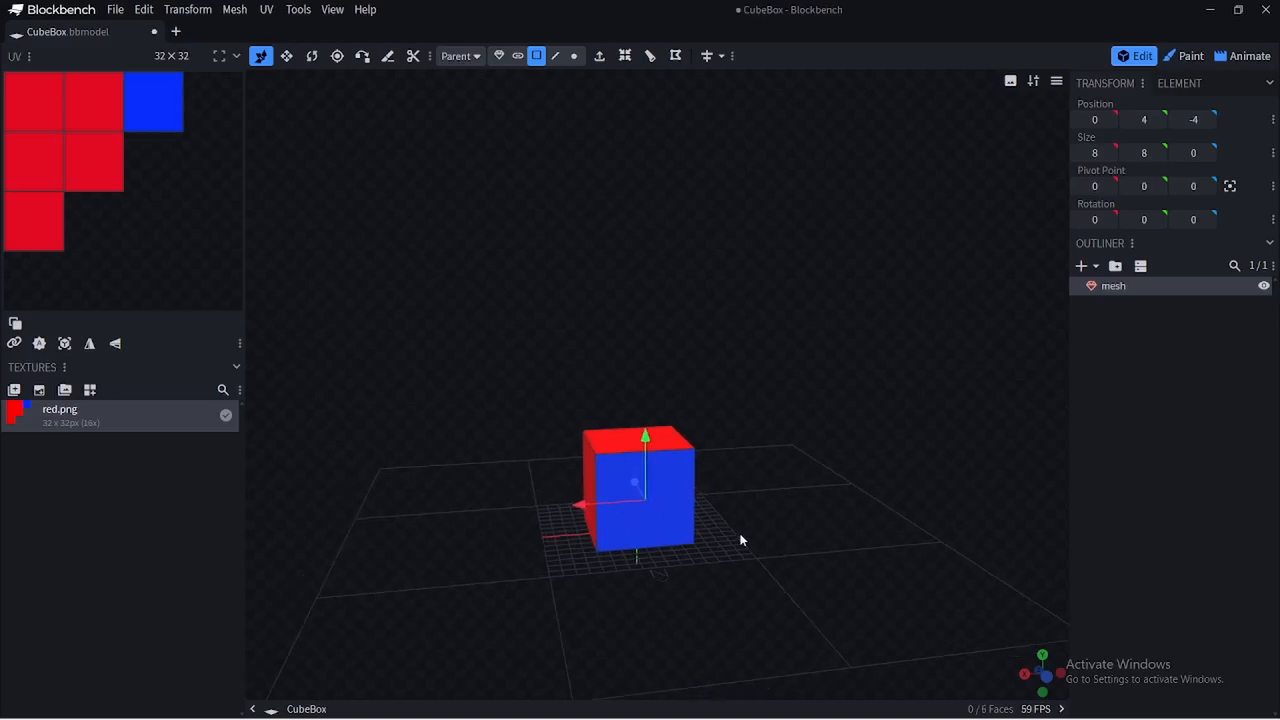
Undo the trial move of the blue face alone and raise the whole cube mesh to a Y position of 10
drag(660, 429, 679, 290)
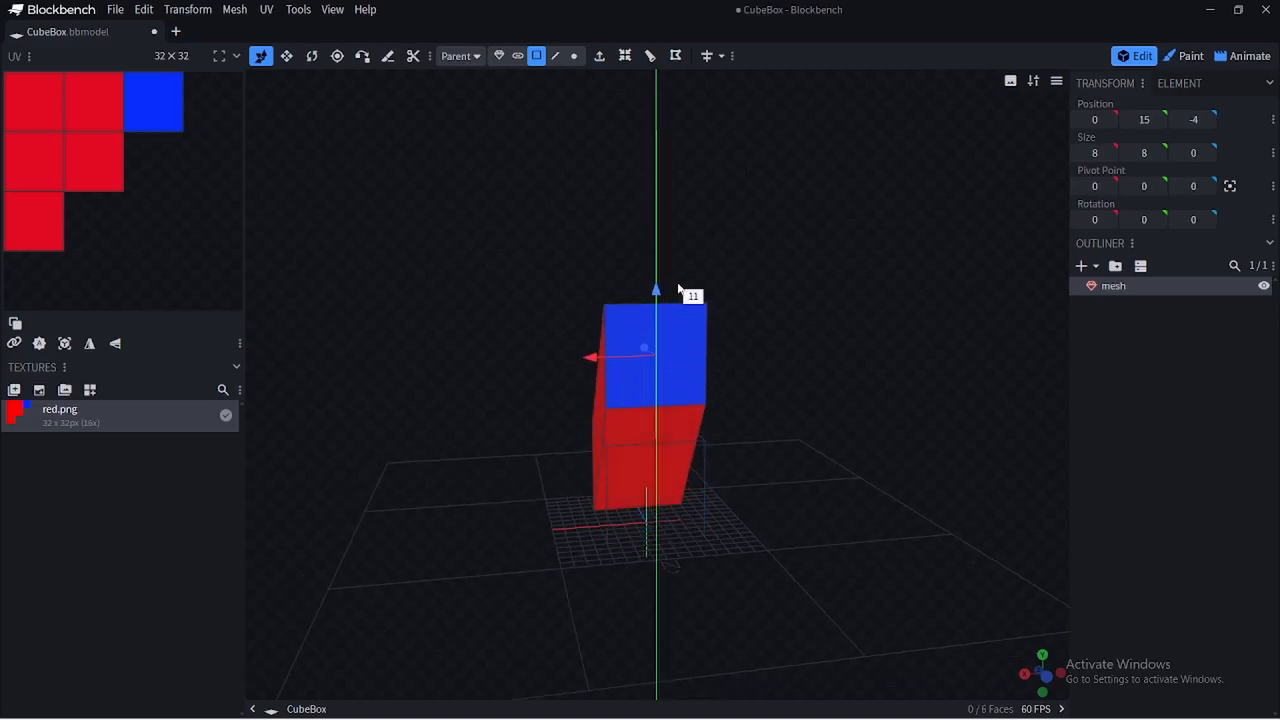
key(ctrl+z)
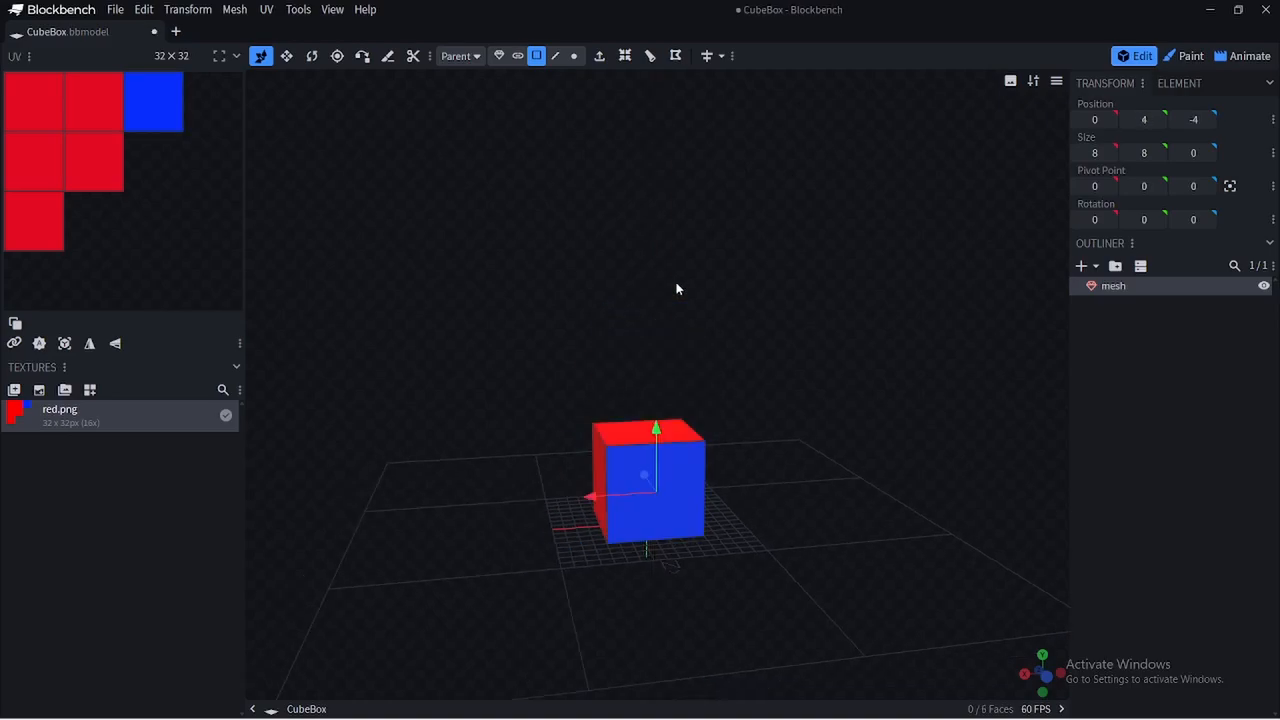
click(499, 56)
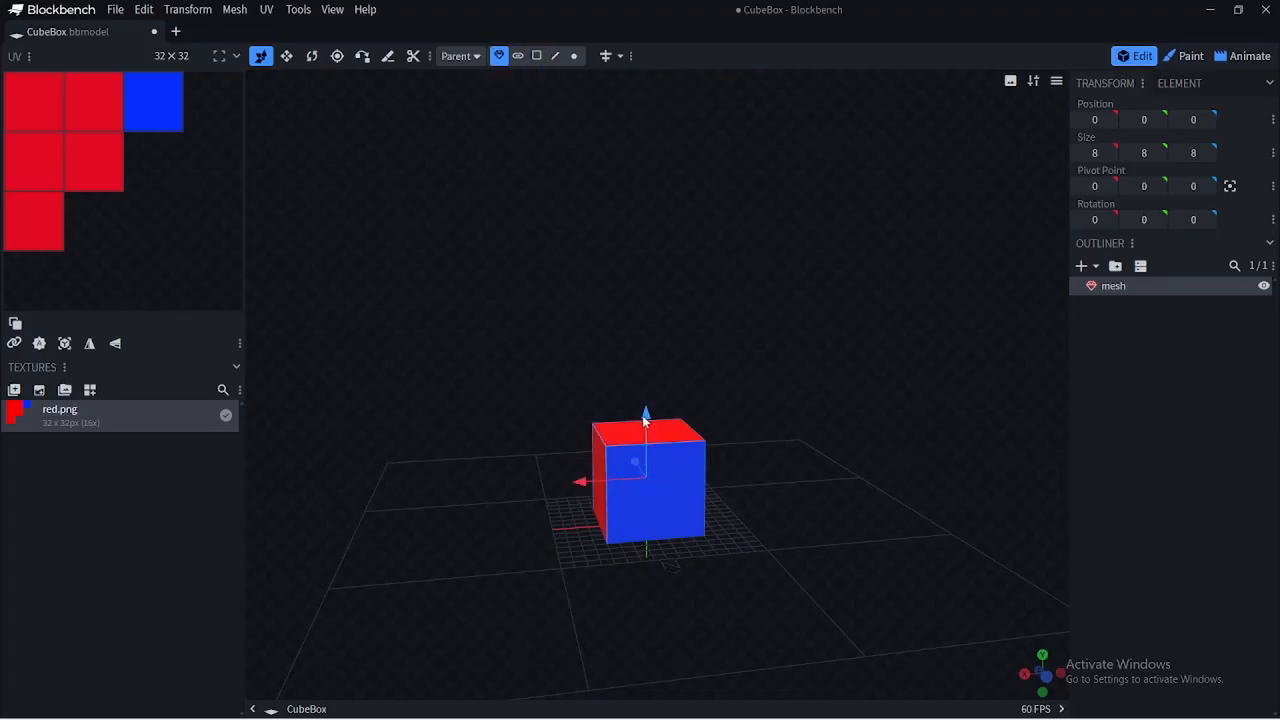
drag(644, 420, 656, 292)
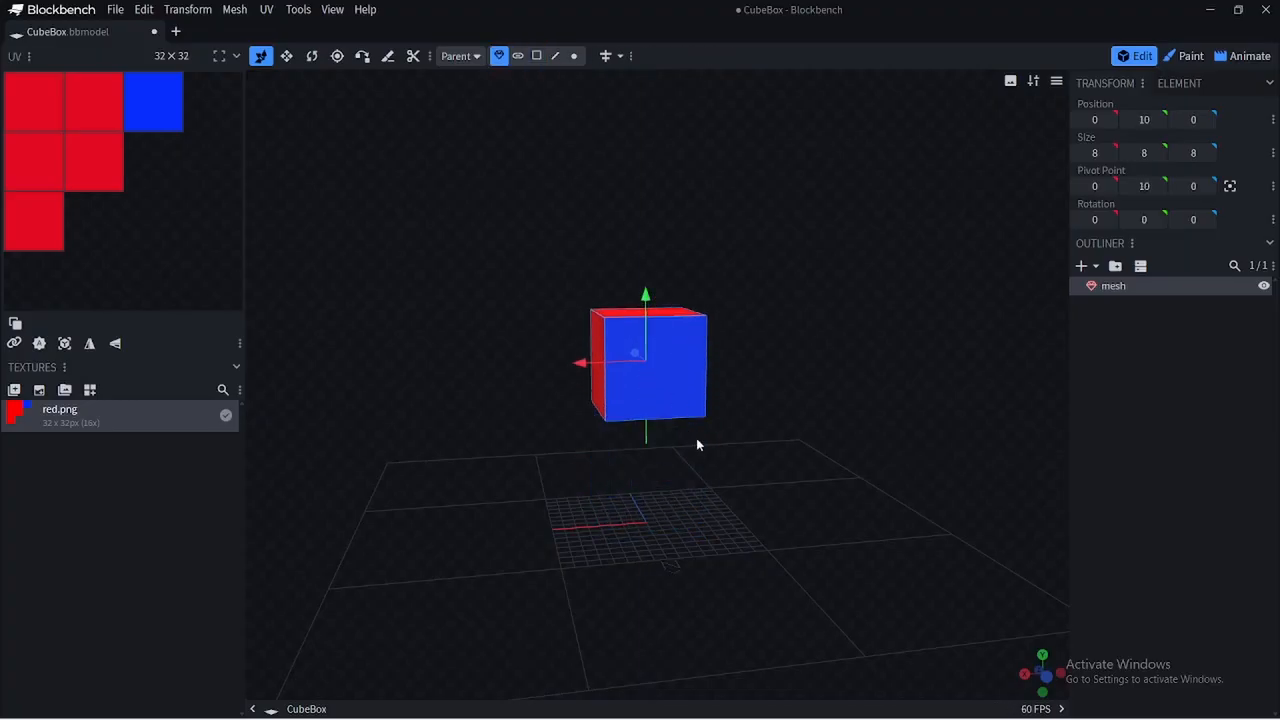
Duplicate the cube mesh and place the copy beside the original at an X position of 8
right_click(1118, 296)
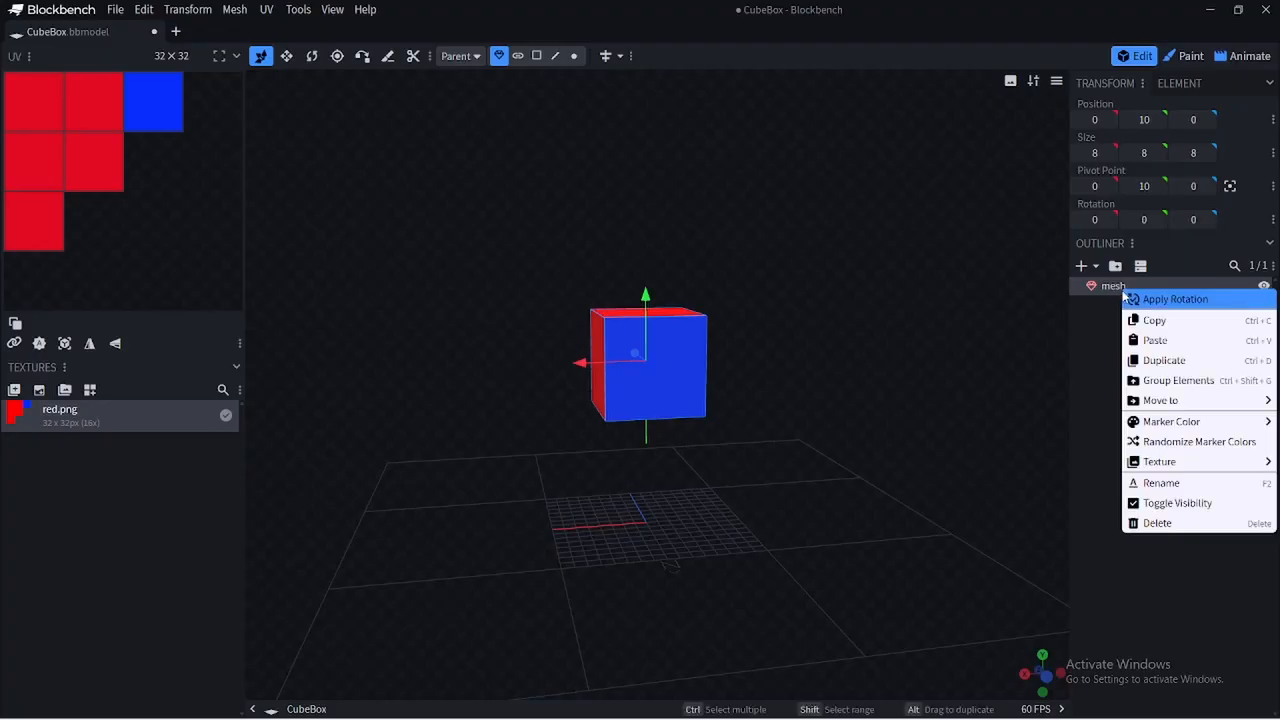
click(1178, 358)
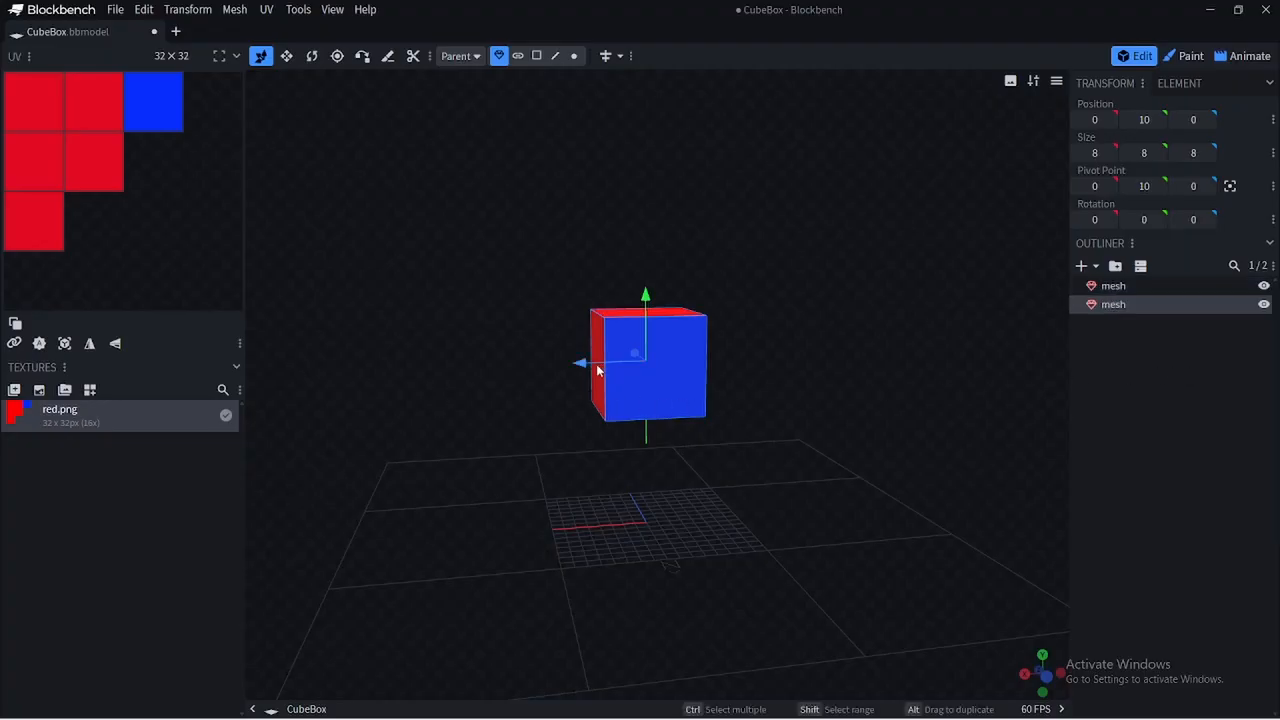
drag(600, 364, 509, 370)
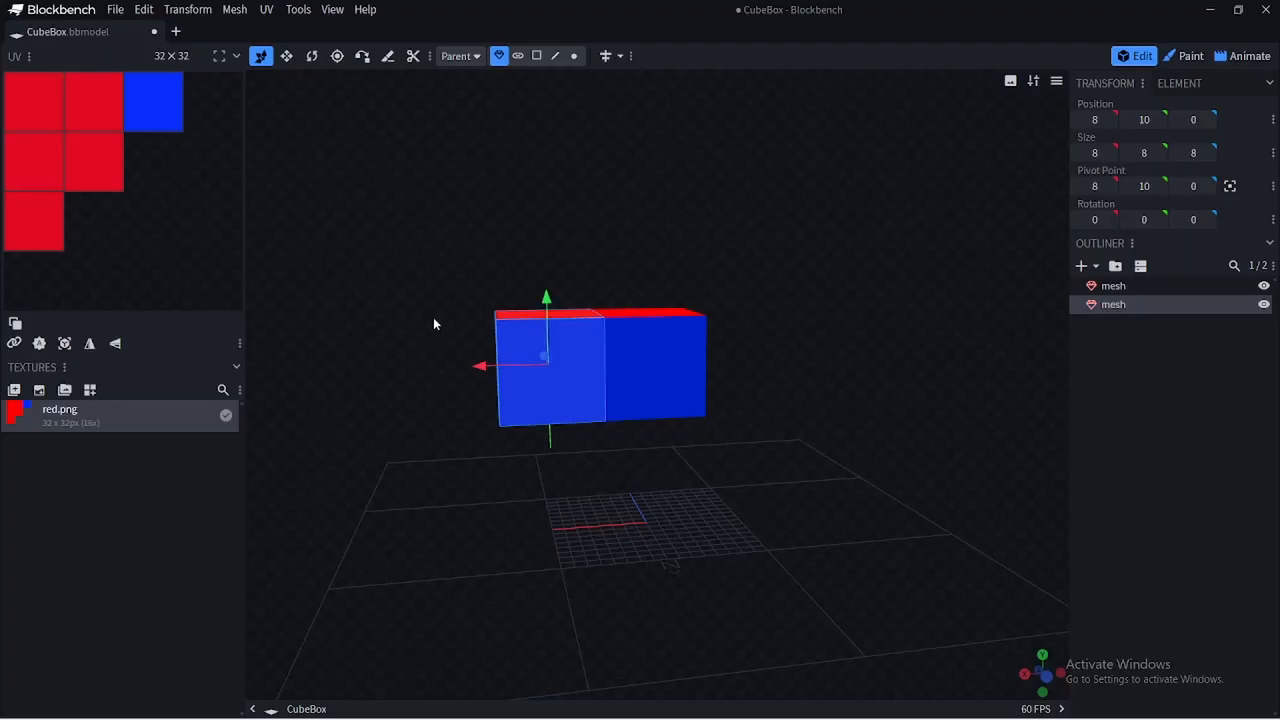
Narrow the duplicated cube to 5 units wide along X by moving its outer side face inward
drag(433, 323, 620, 329)
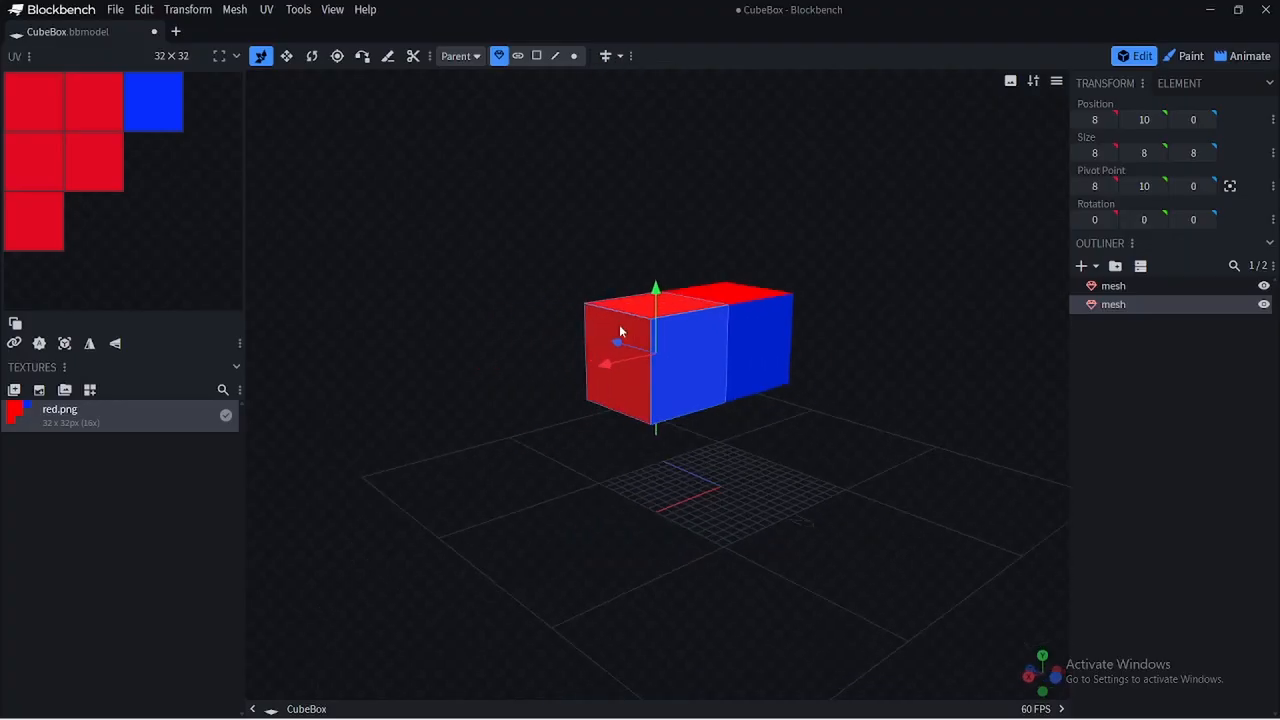
click(536, 56)
click(606, 376)
drag(570, 377, 605, 360)
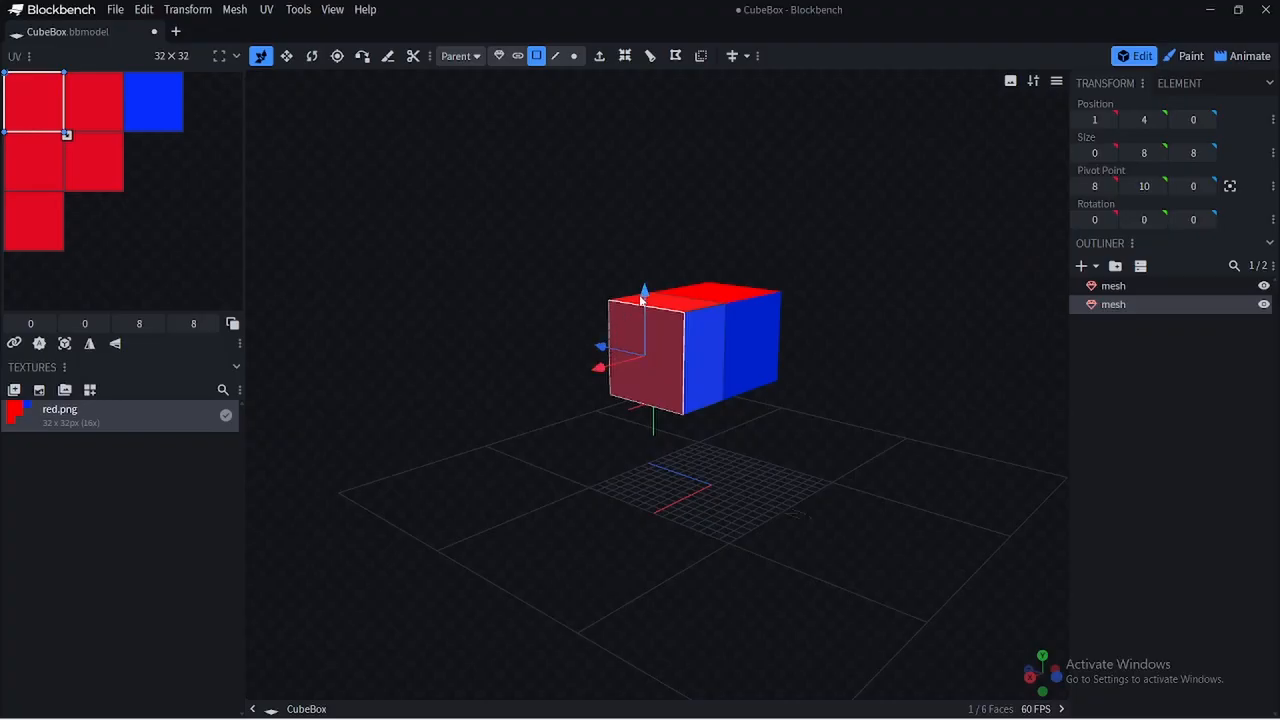
Lower the whole narrow mesh to a Y position of 7
drag(645, 291, 646, 306)
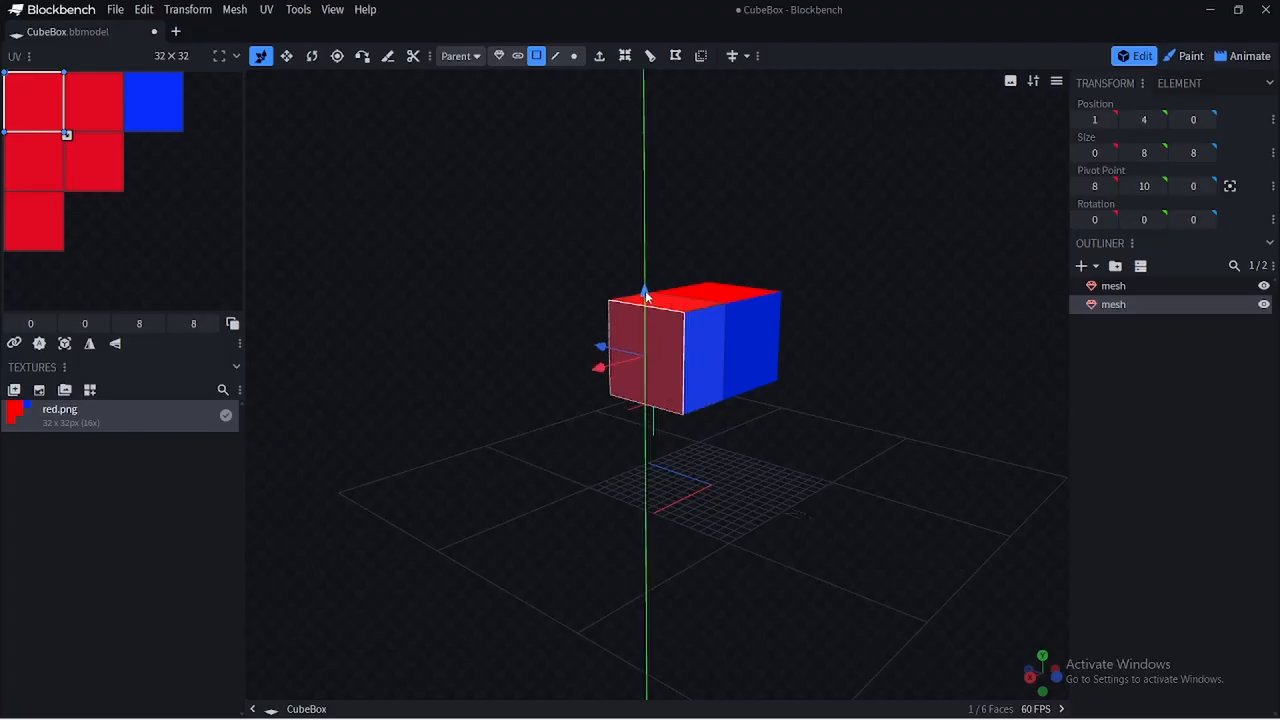
click(499, 56)
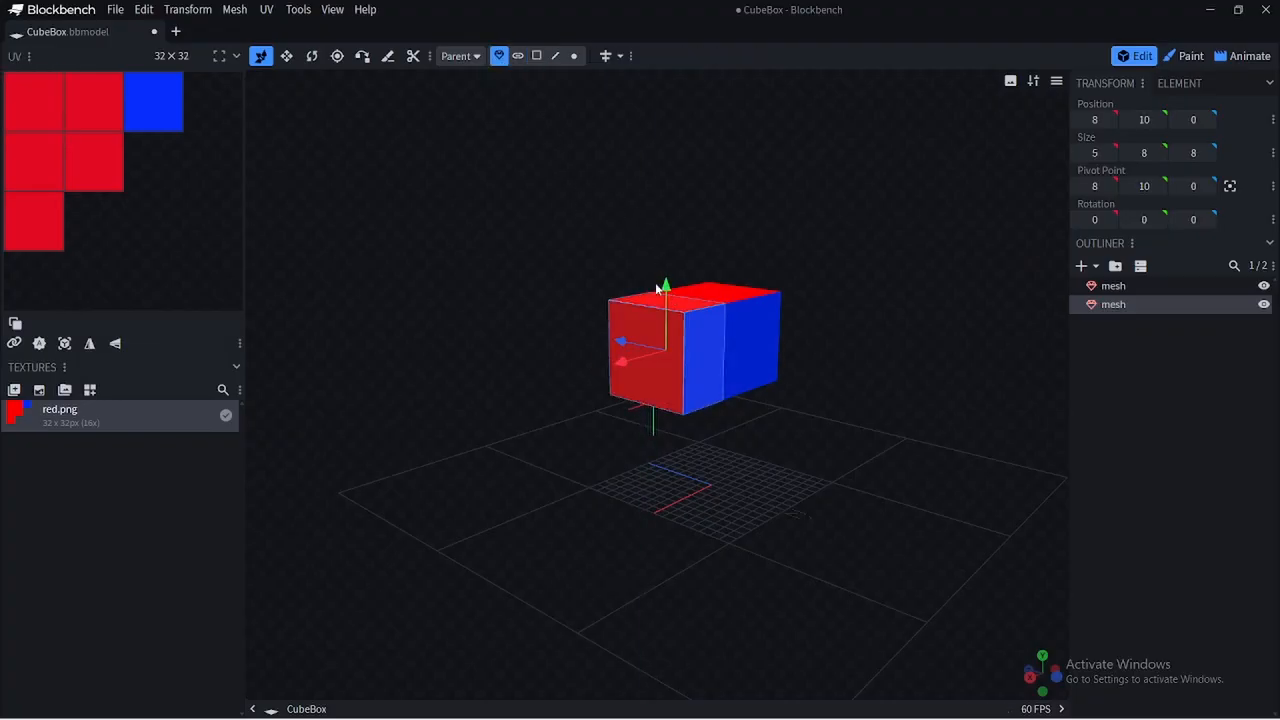
drag(663, 285, 660, 335)
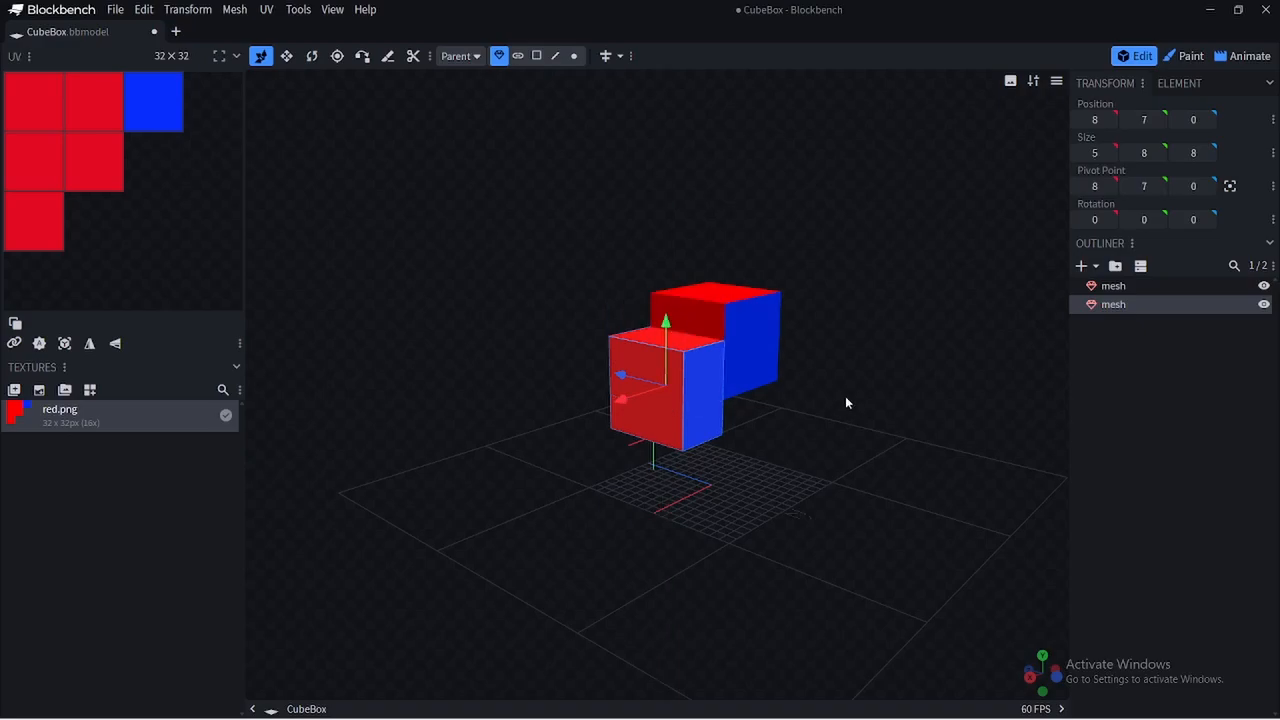
Duplicate the narrow mesh and place the copy on the opposite side of the large cube at an X position of -5
drag(833, 414, 600, 414)
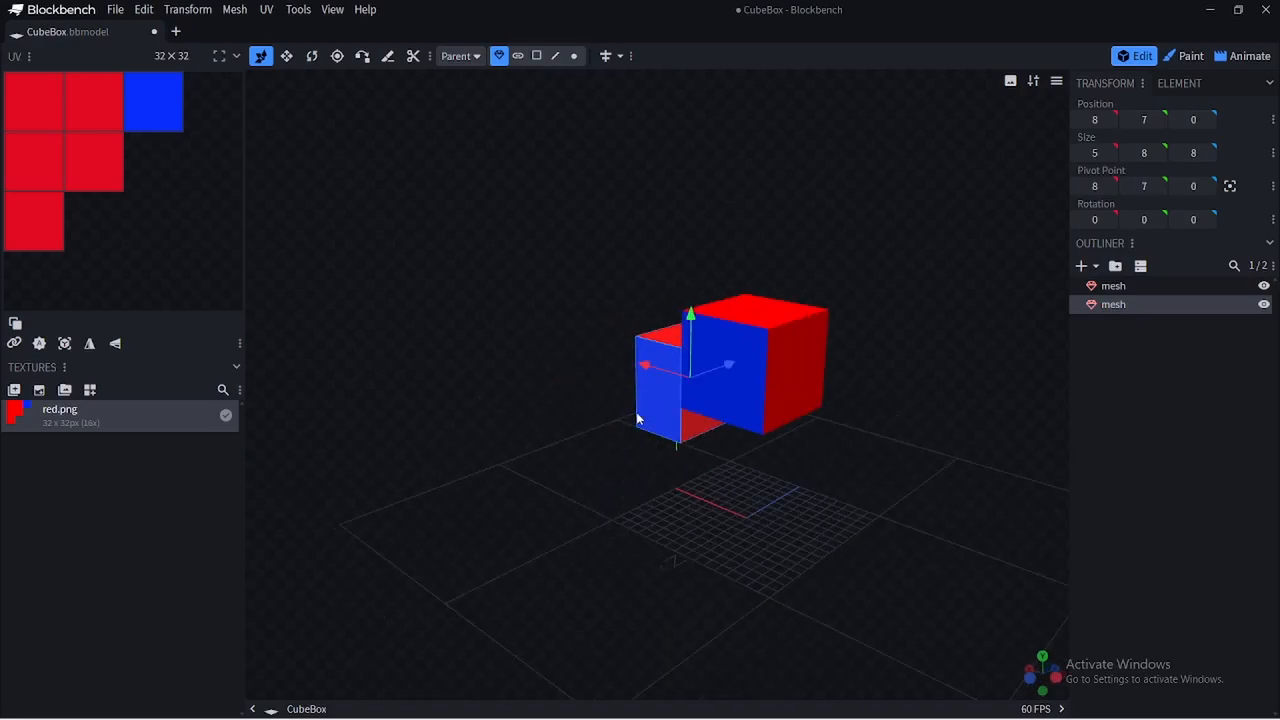
right_click(1110, 305)
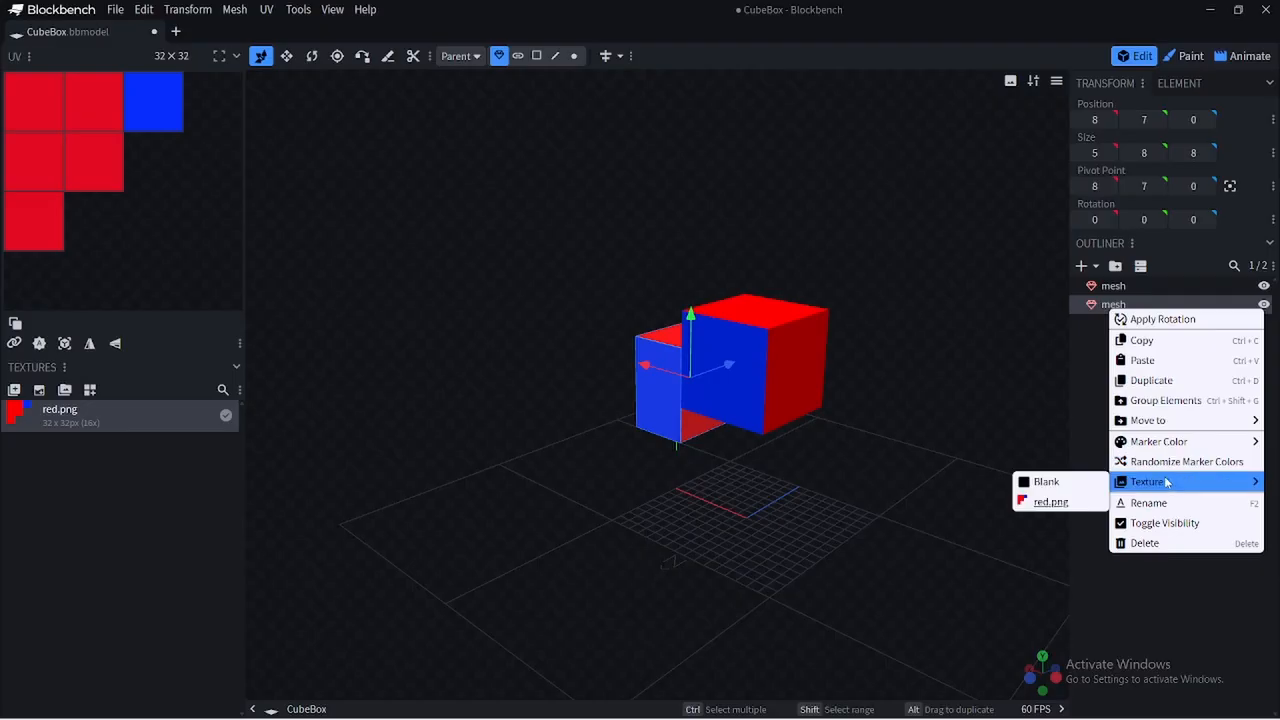
mouse_move(1160, 441)
click(1150, 380)
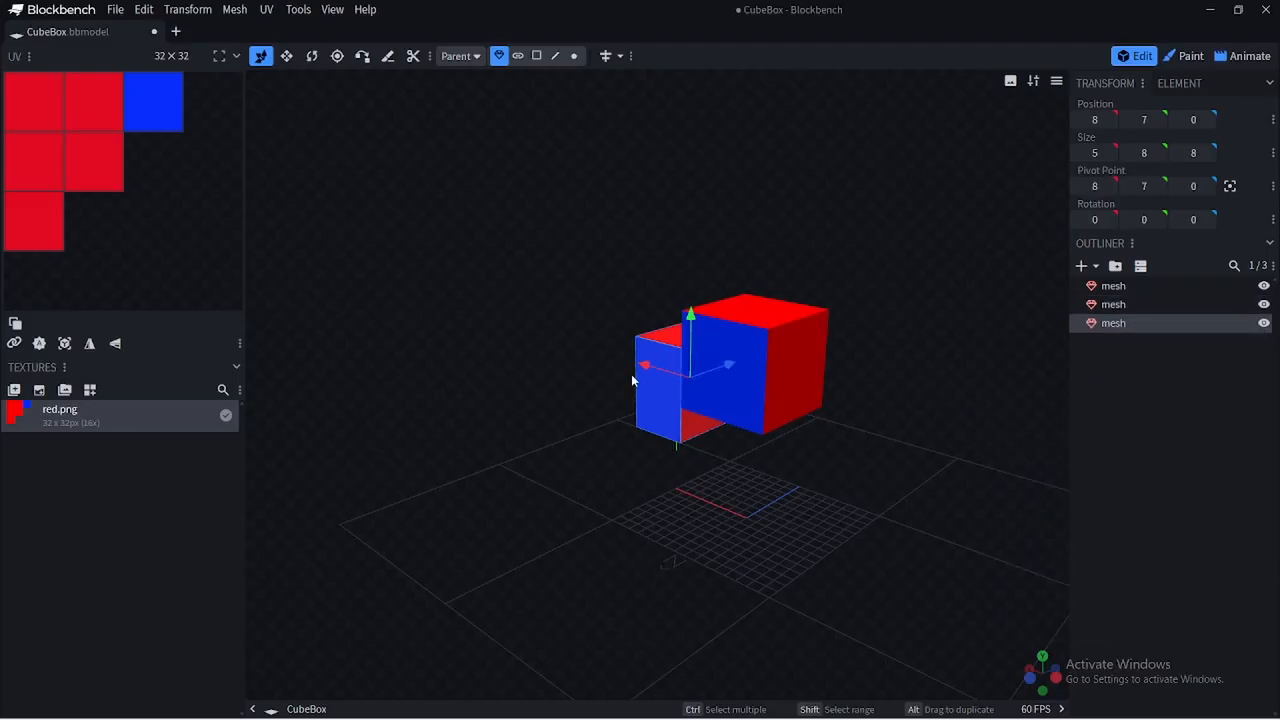
drag(643, 370, 765, 403)
drag(545, 437, 650, 451)
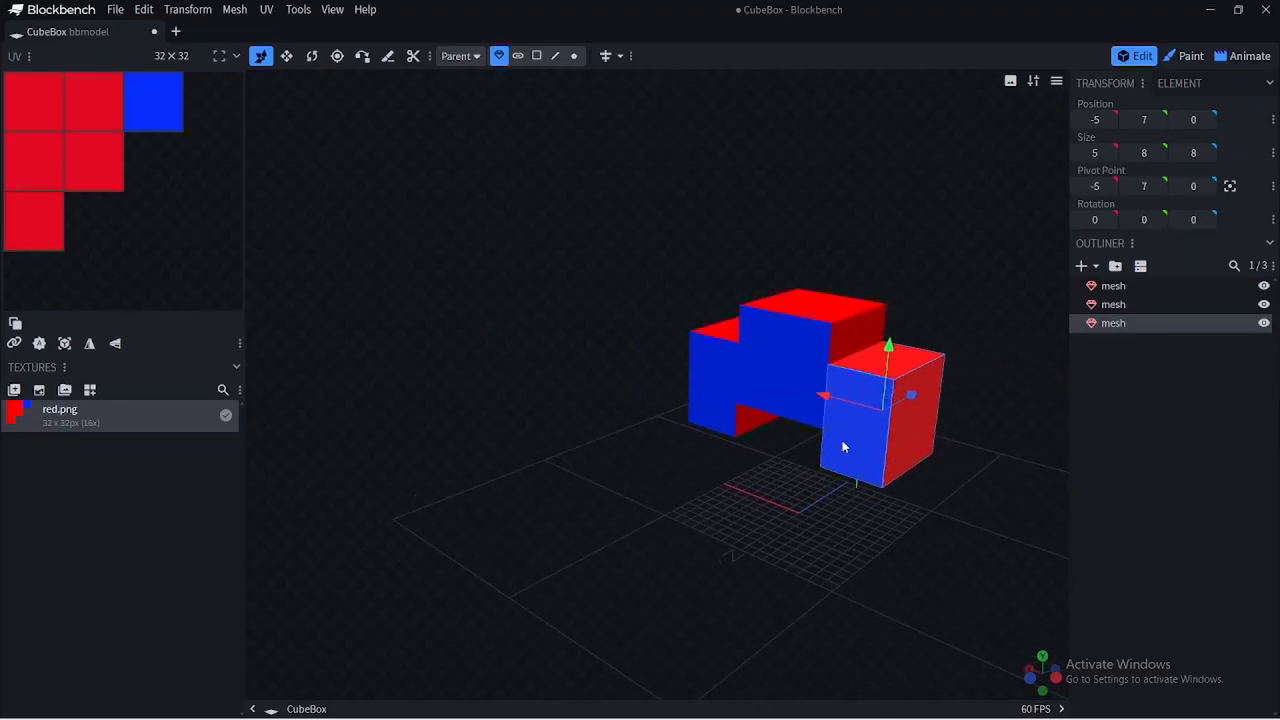
Add an empty group to the outliner, undoing the two extra nested groups
click(1121, 343)
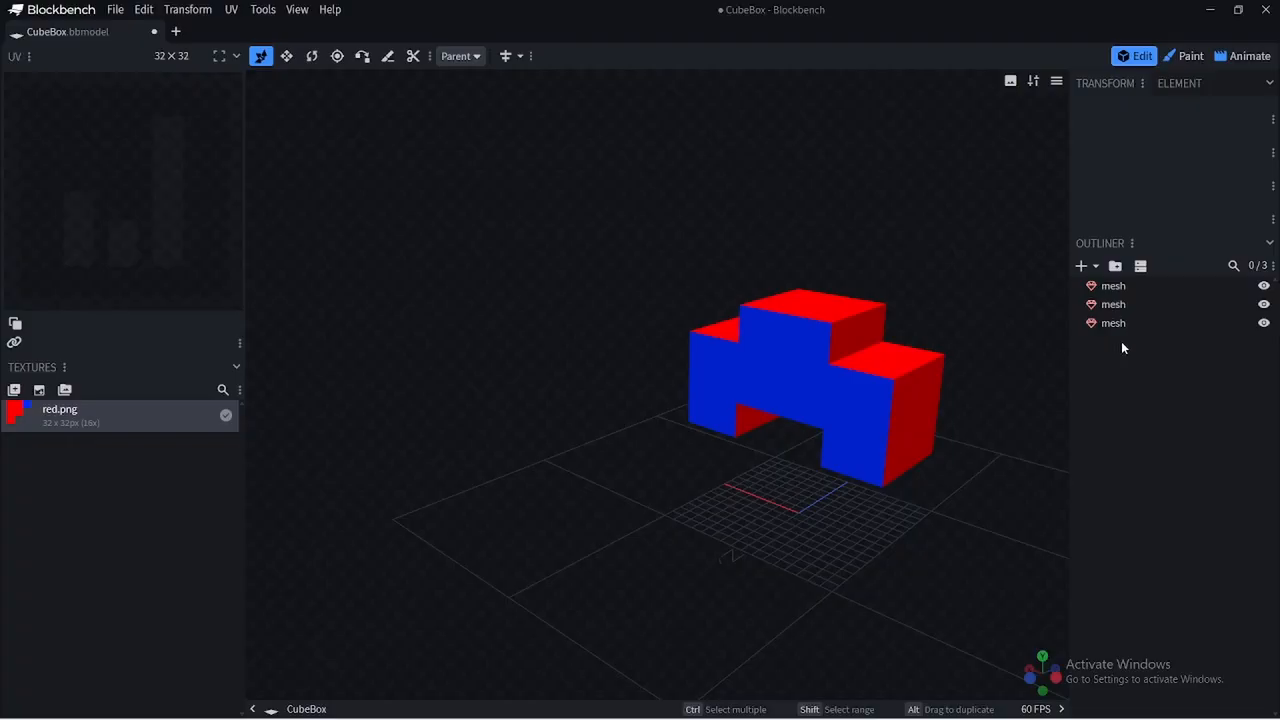
click(1116, 267)
click(1116, 267)
click(1116, 267)
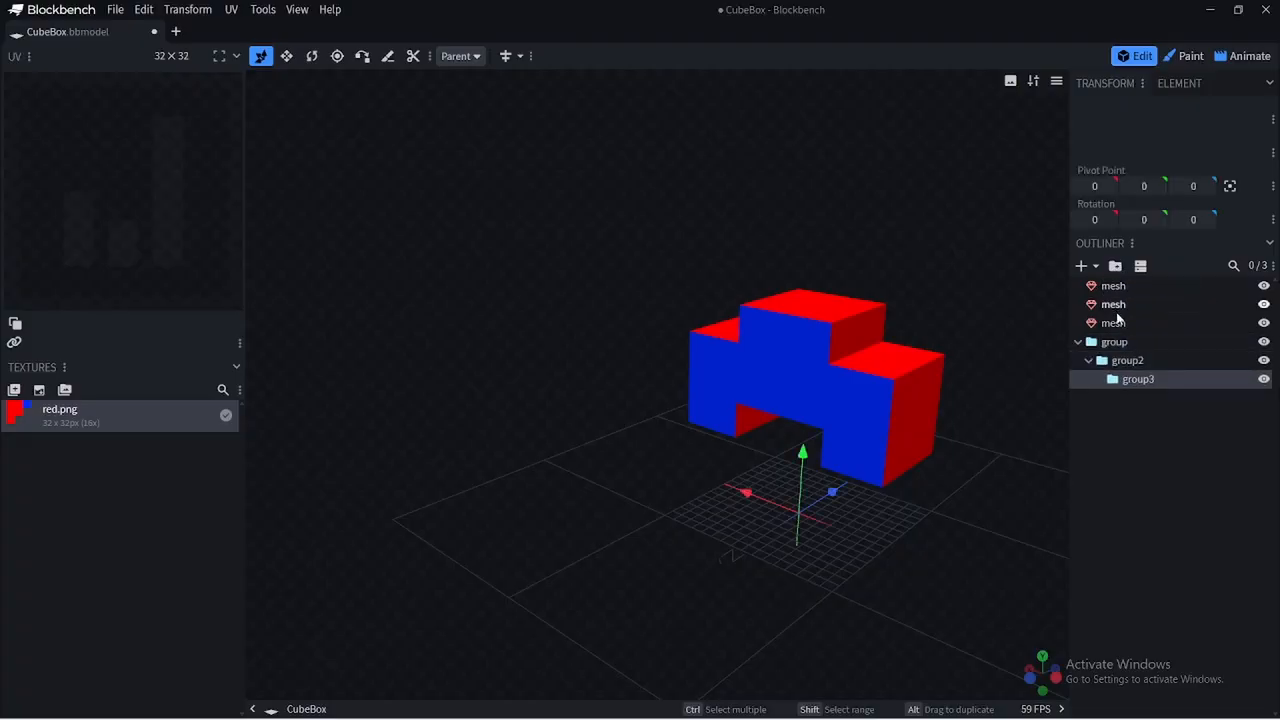
key(ctrl+z)
key(ctrl+z)
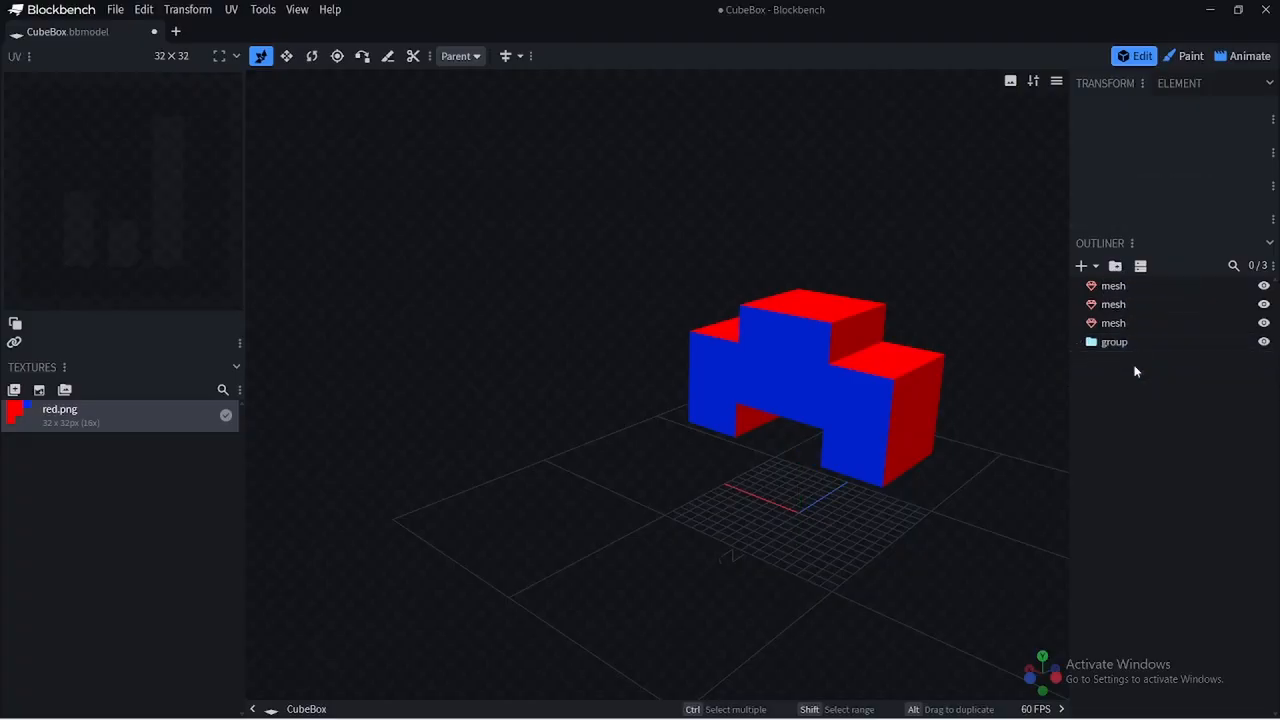
Add two more empty groups to the outliner at the root level, beside the existing group
right_click(1110, 370)
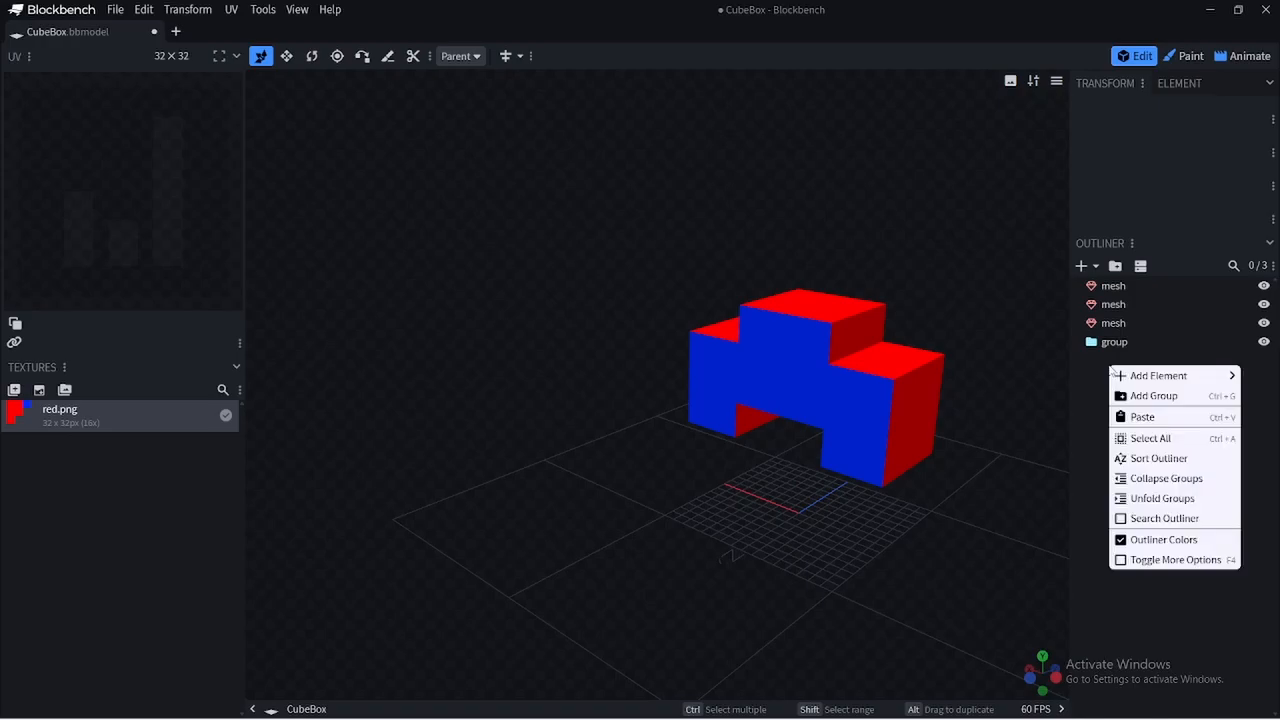
click(1130, 394)
right_click(1129, 390)
mouse_move(1134, 401)
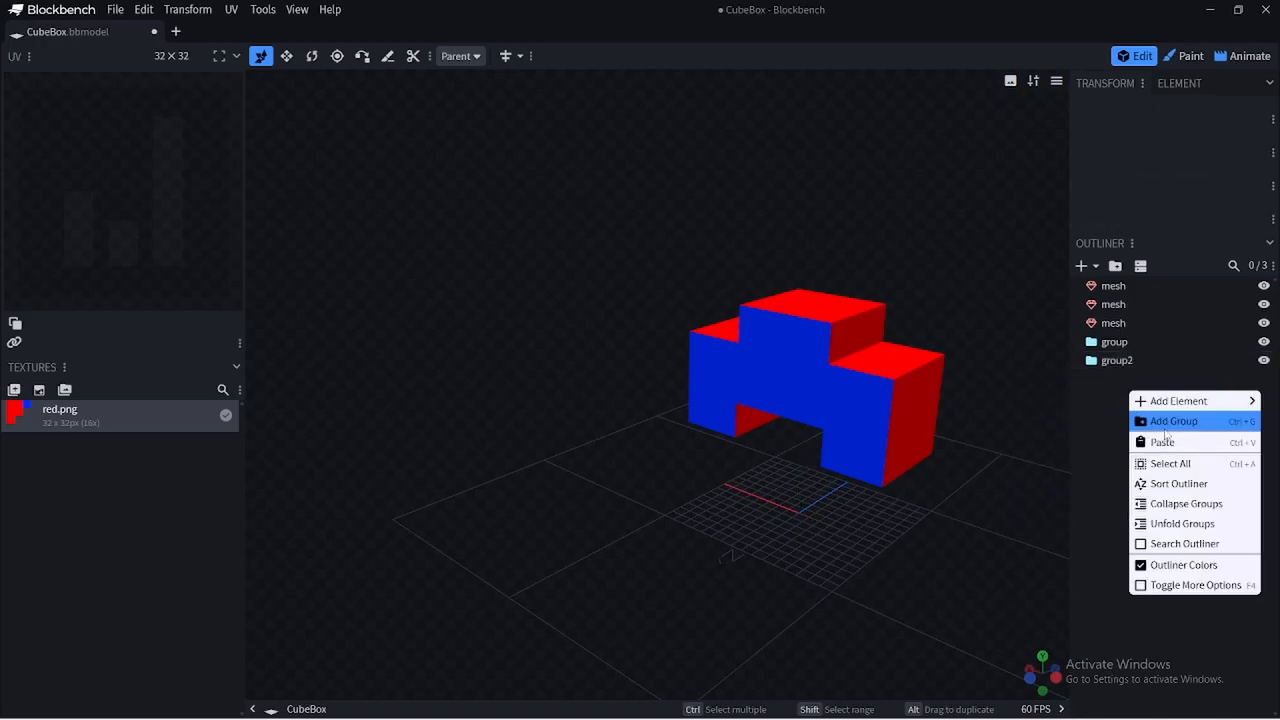
click(1166, 423)
Rename the three groups as Box1, Box2 and Box3
double_click(1115, 342)
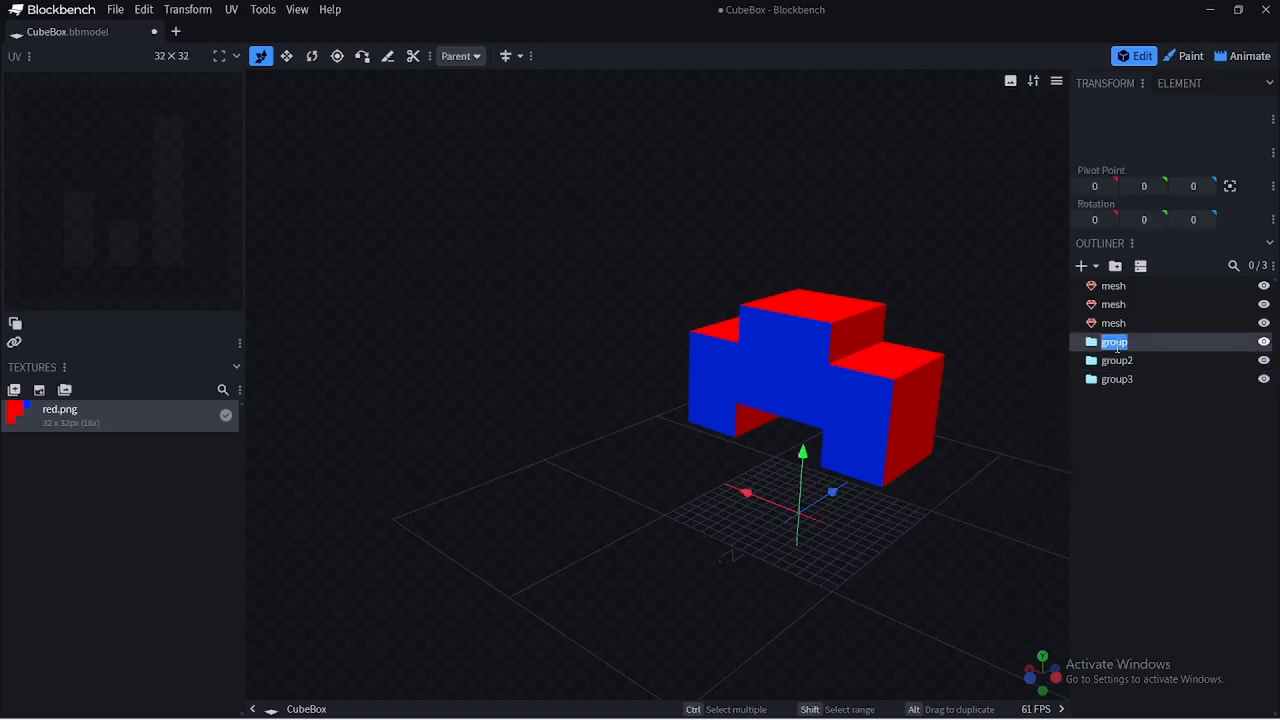
text(Box1)
double_click(1117, 360)
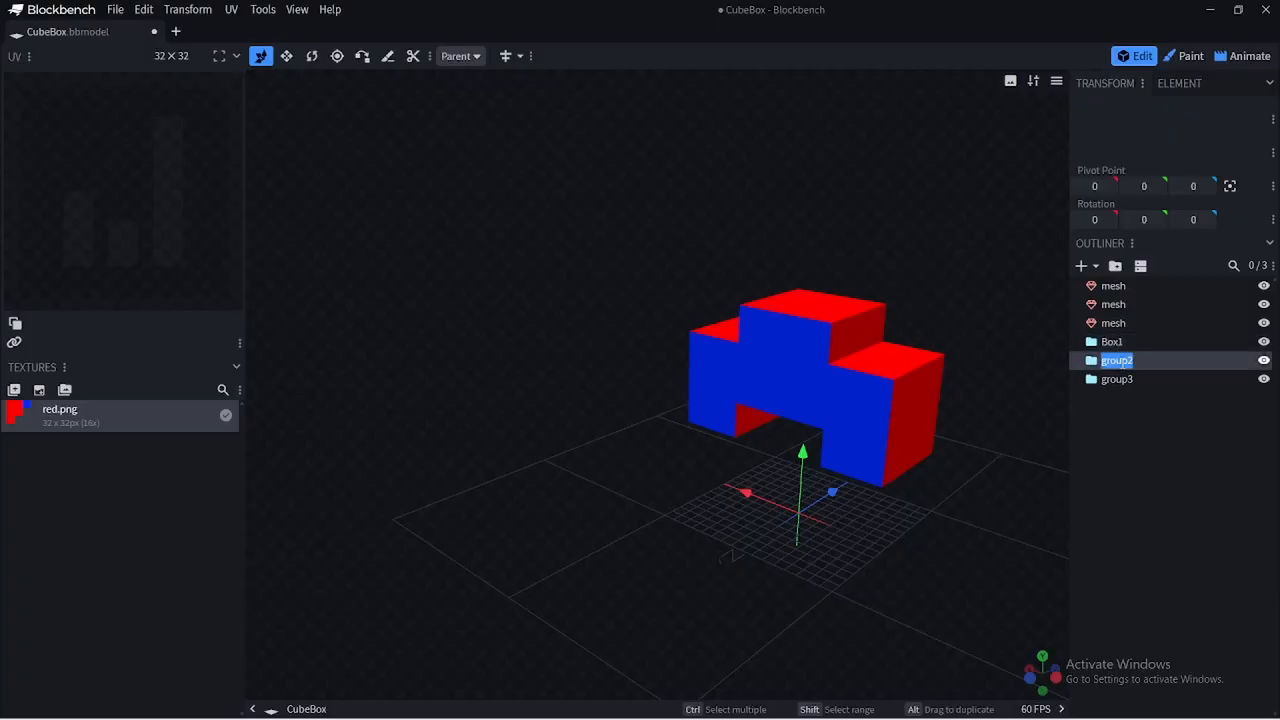
text(Box2)
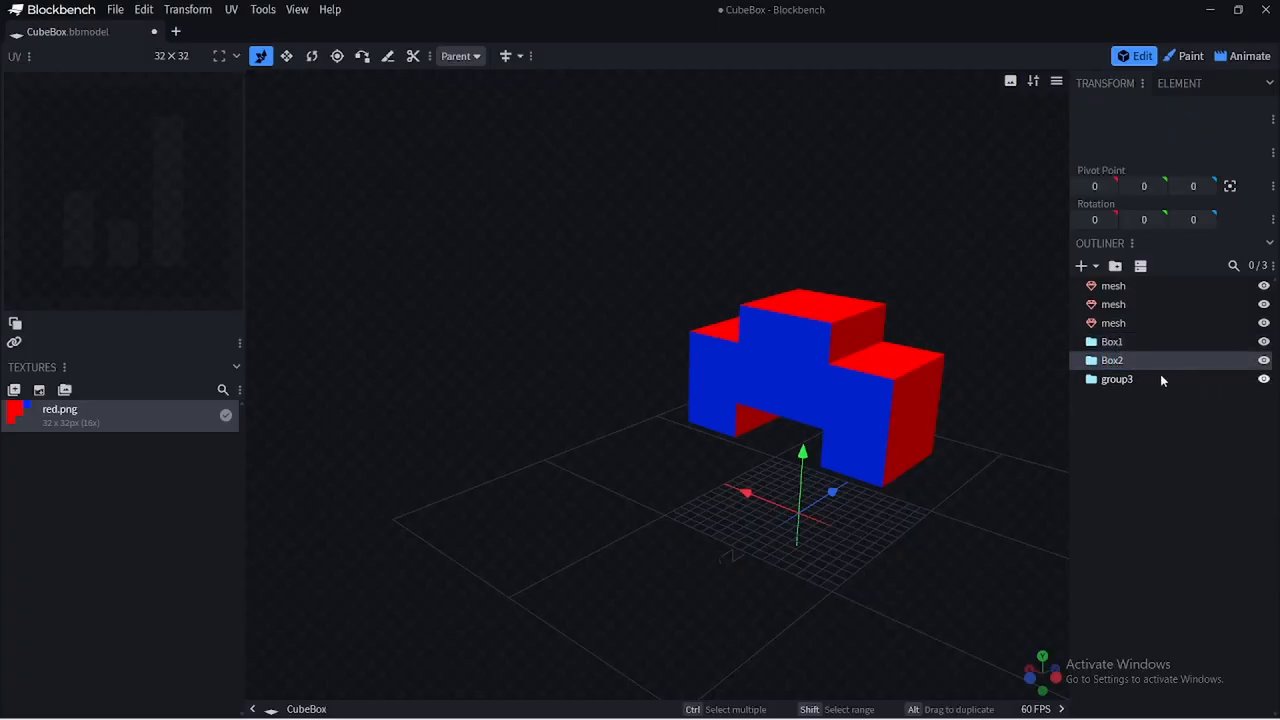
text(ox3)
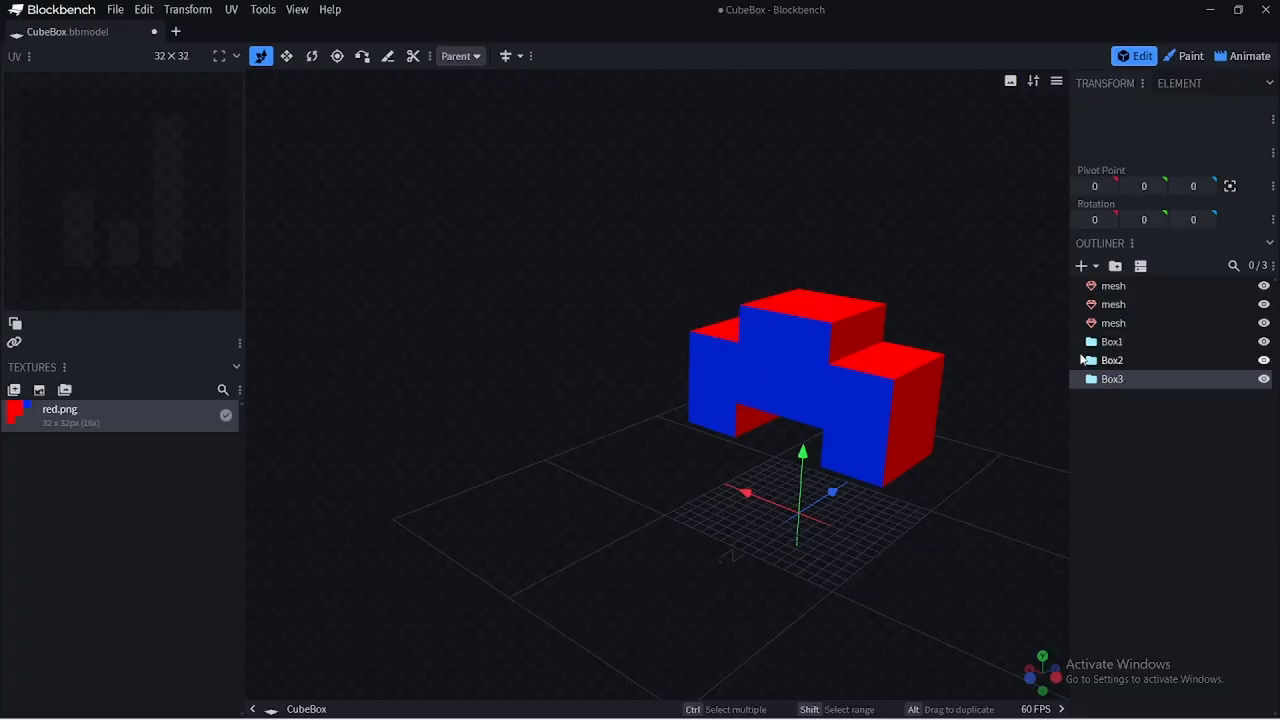
Move the large cube mesh into group Box1 and the narrow mesh at X position 8 into group Box2
right_click(1114, 288)
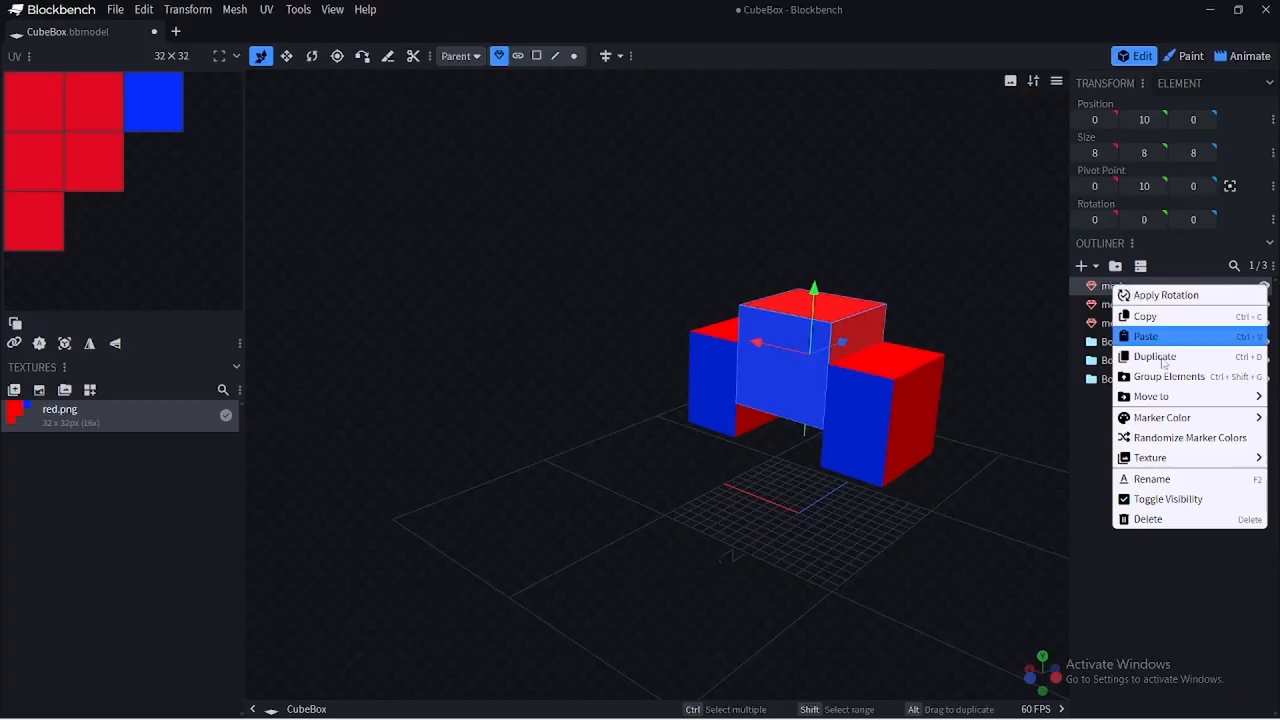
mouse_move(1178, 398)
click(1012, 436)
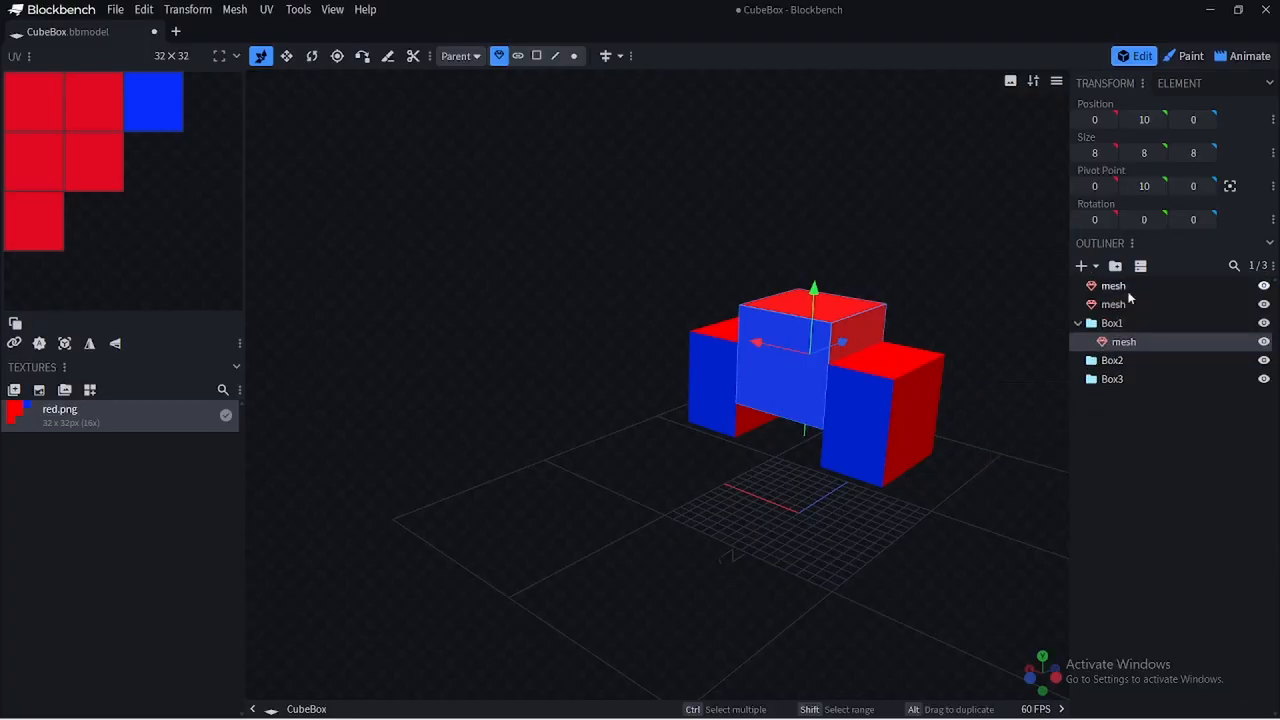
click(1118, 288)
right_click(1120, 289)
mouse_move(1132, 402)
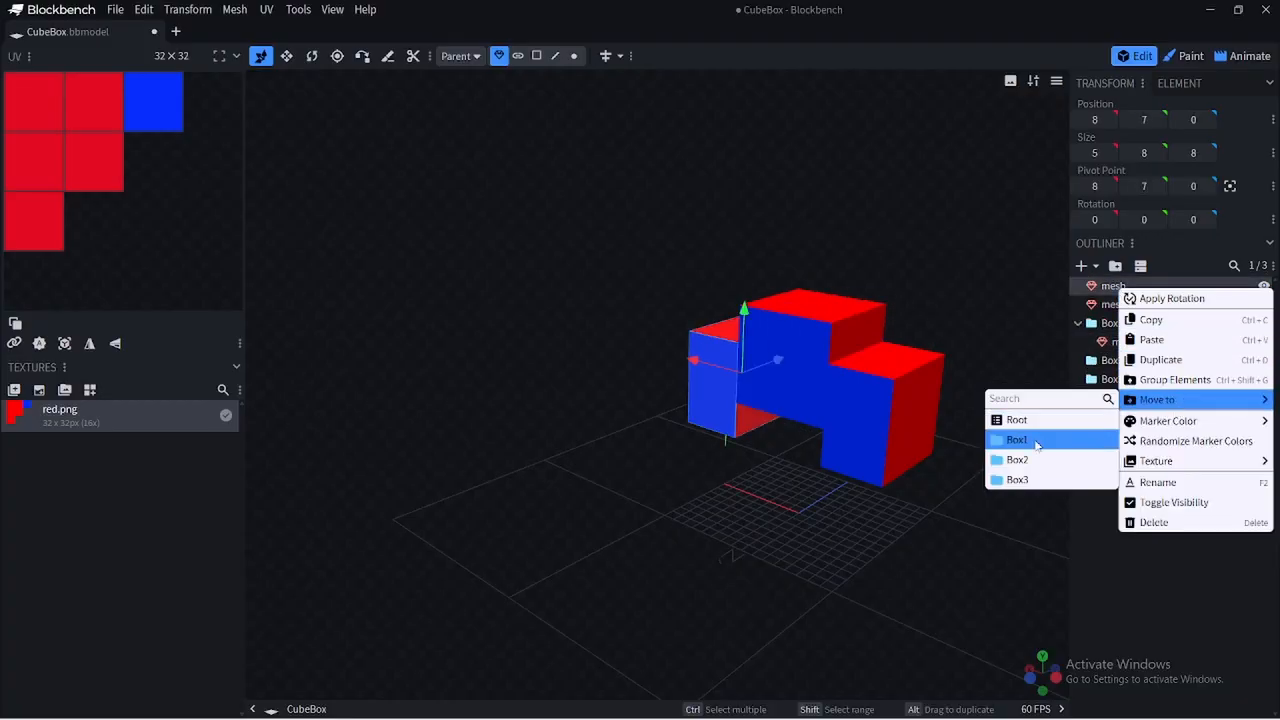
click(1030, 459)
Move the remaining narrow mesh at X position -5 into group Box3
click(1112, 287)
right_click(1108, 289)
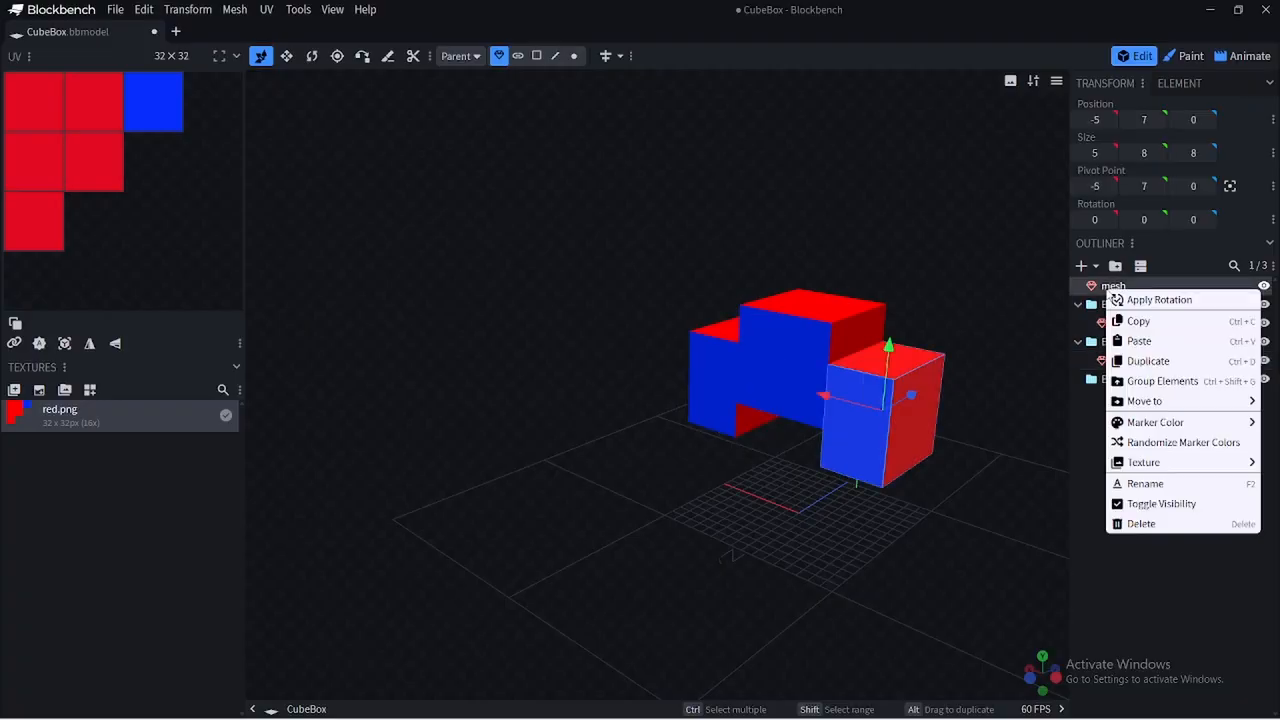
mouse_move(1145, 410)
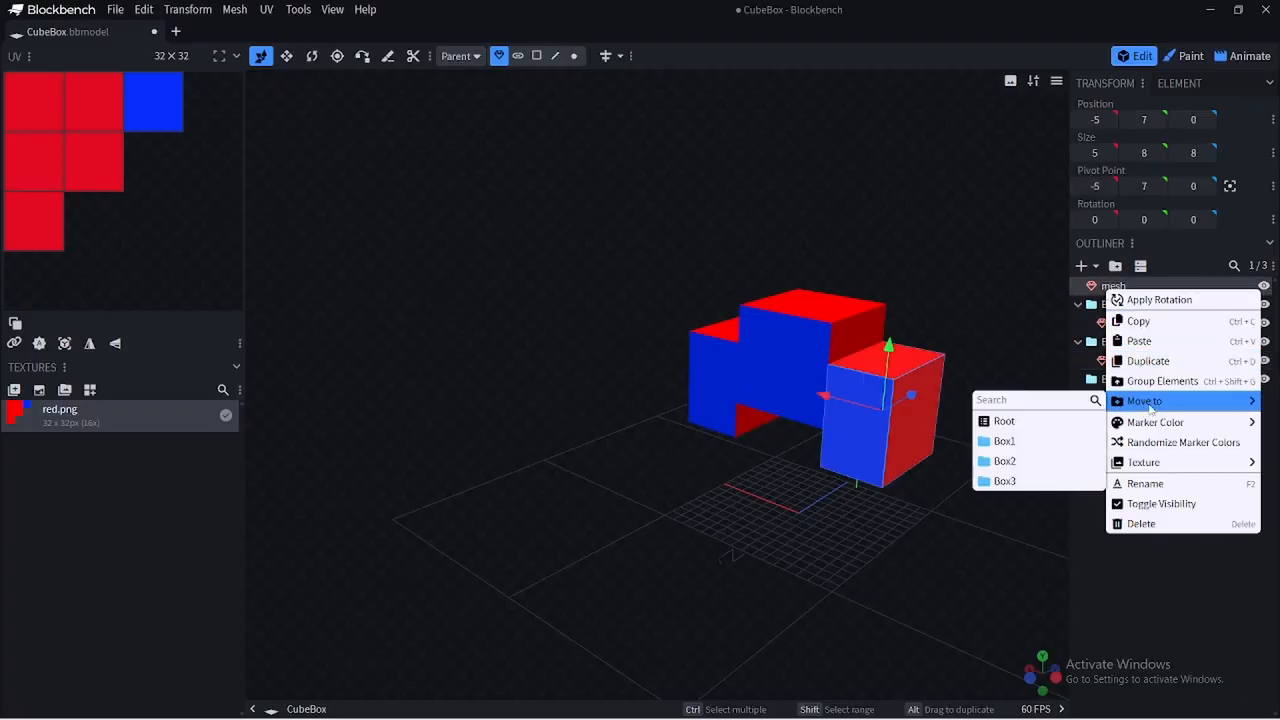
click(1024, 481)
click(1121, 426)
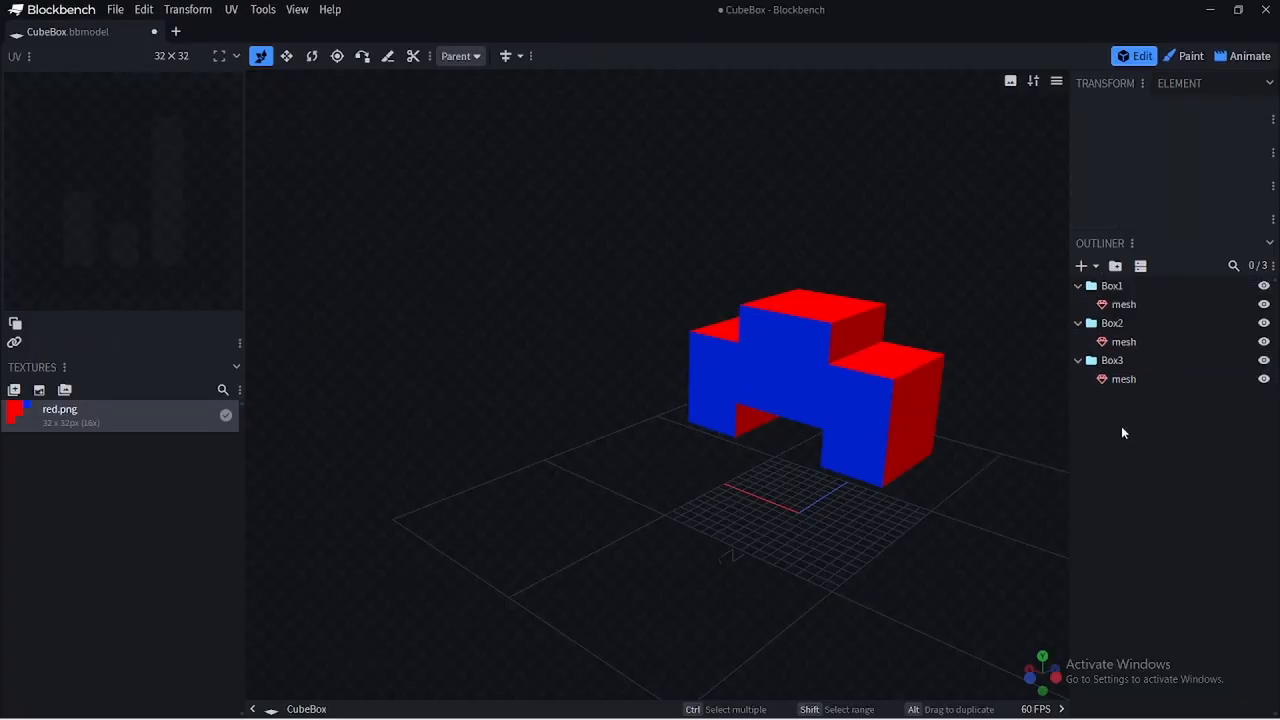
Add a new root-level group and name it main
right_click(1120, 424)
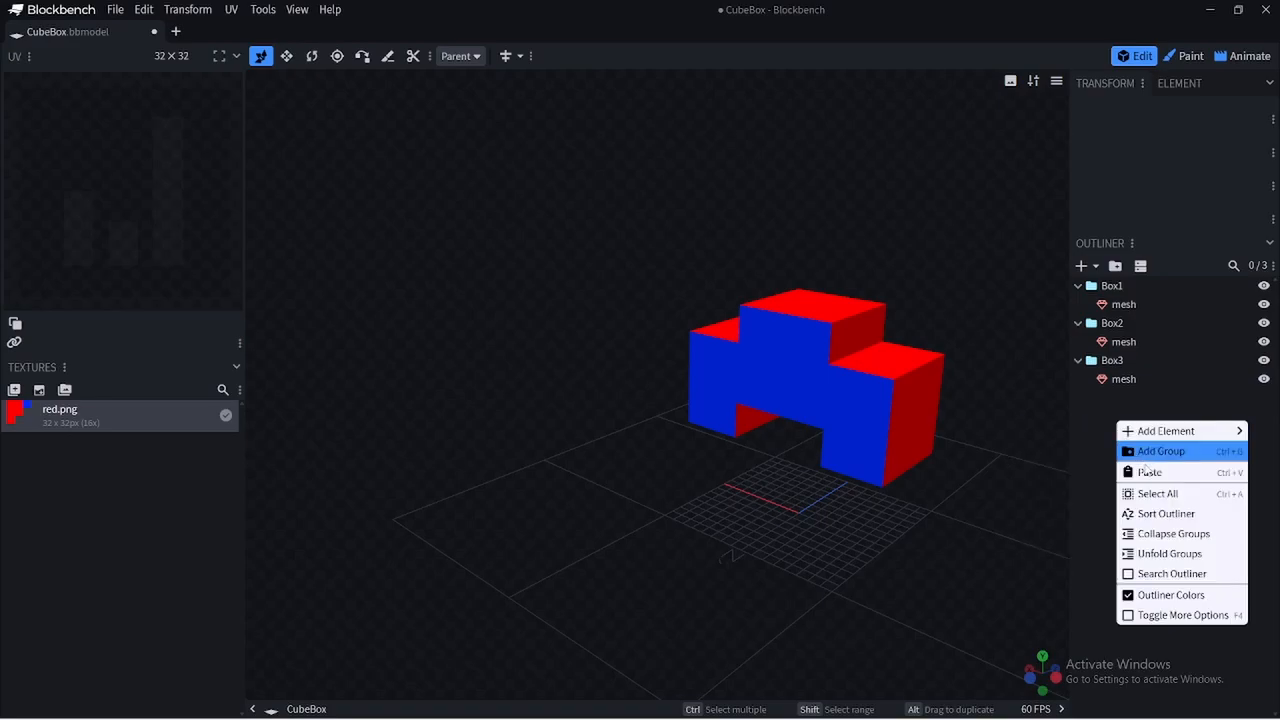
click(1170, 450)
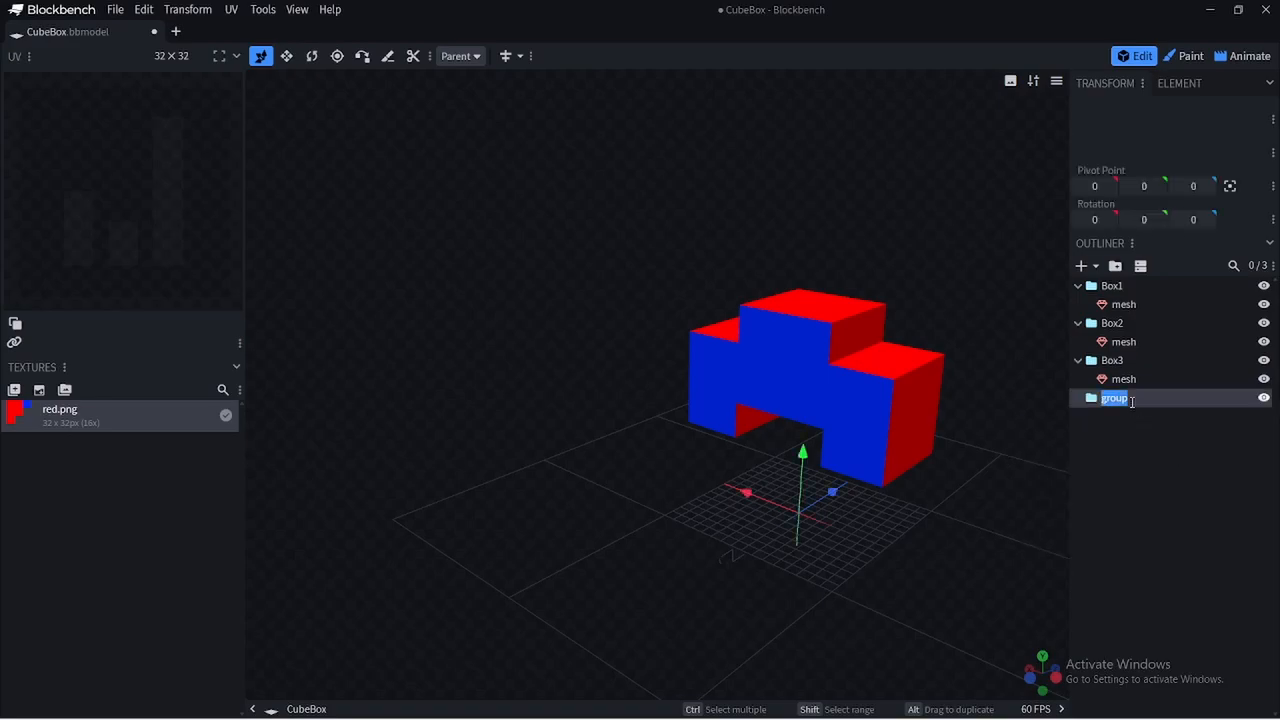
text(main)
Move groups Box1, Box2 and Box3 together into the main group
click(1126, 301)
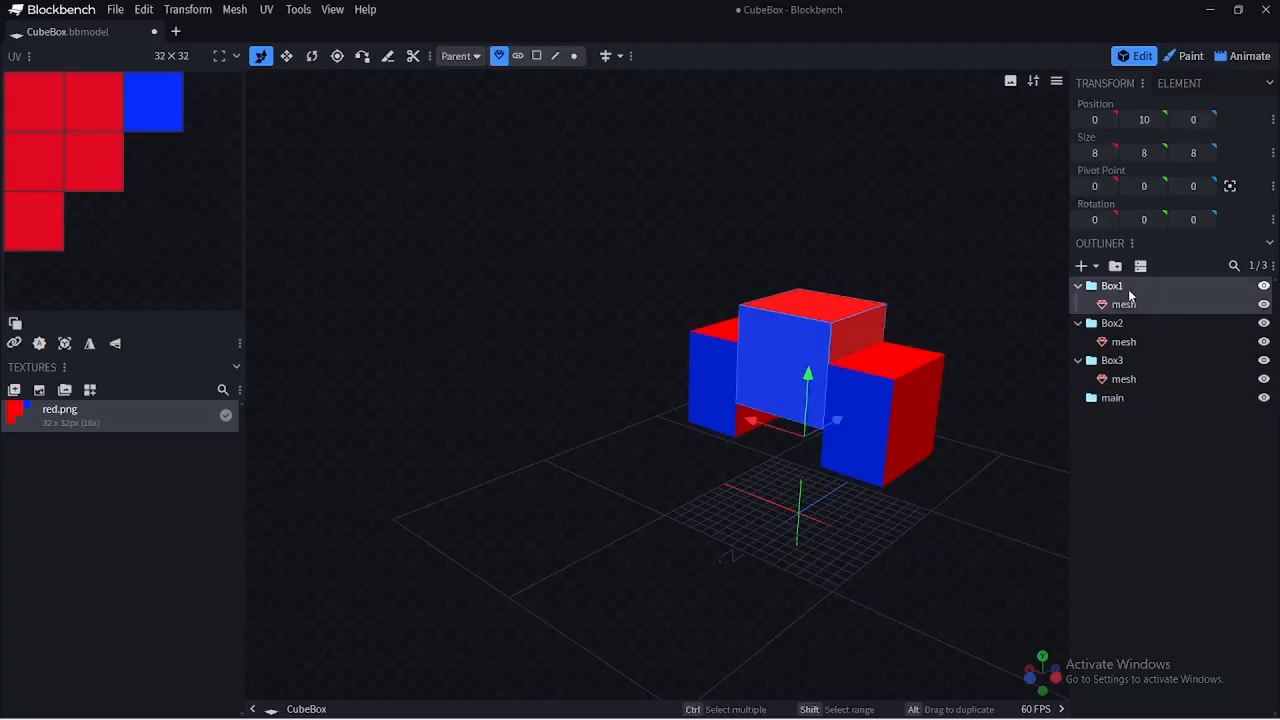
ctrl+click(1120, 341)
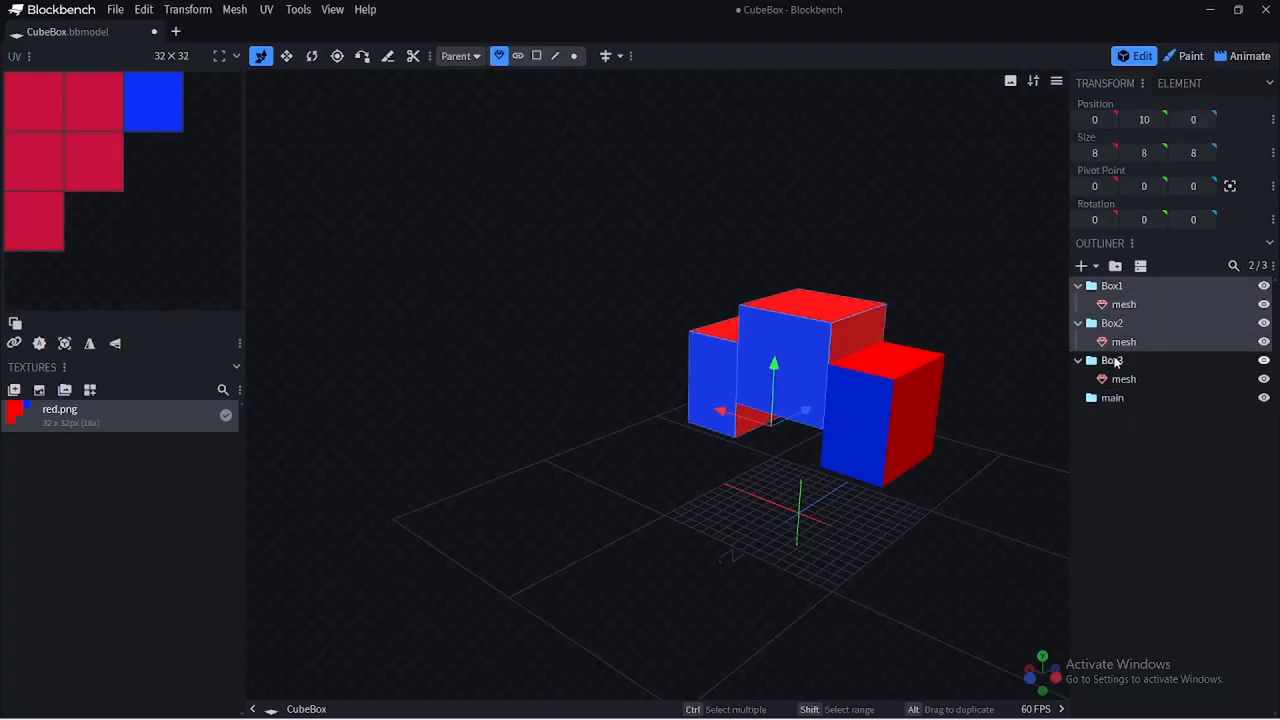
ctrl+click(1120, 377)
right_click(1116, 292)
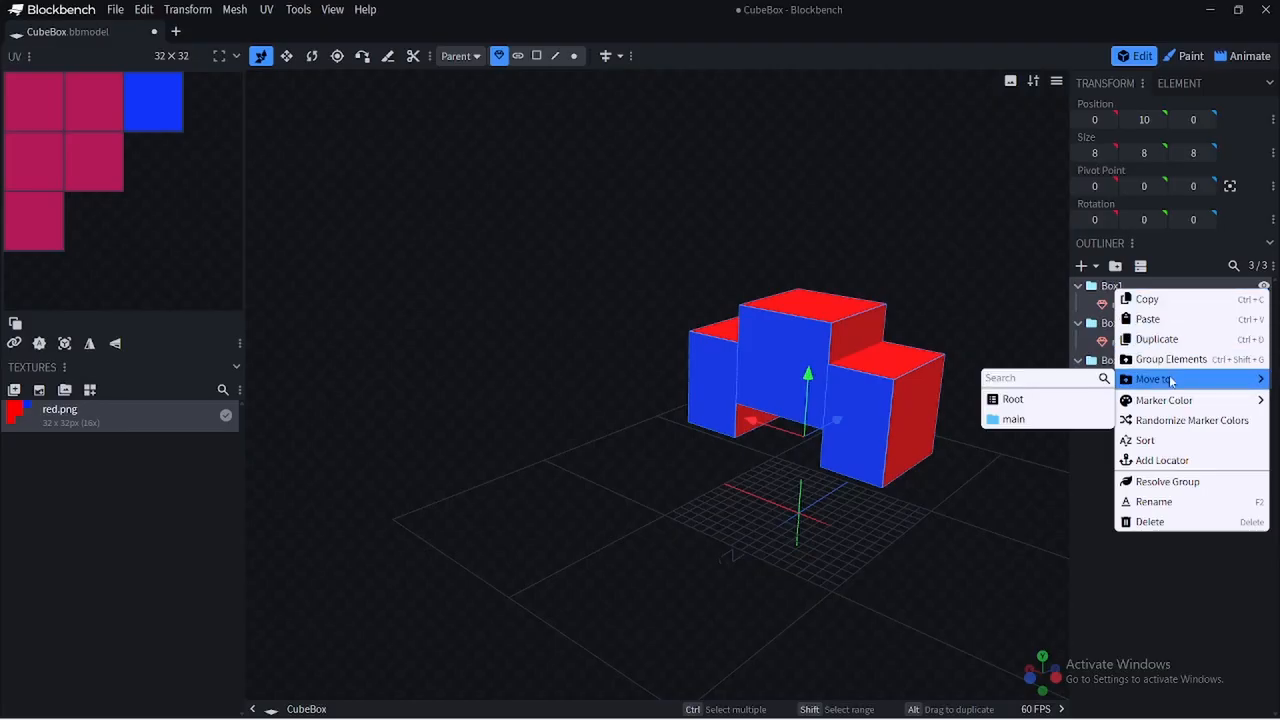
mouse_move(1150, 379)
click(1020, 418)
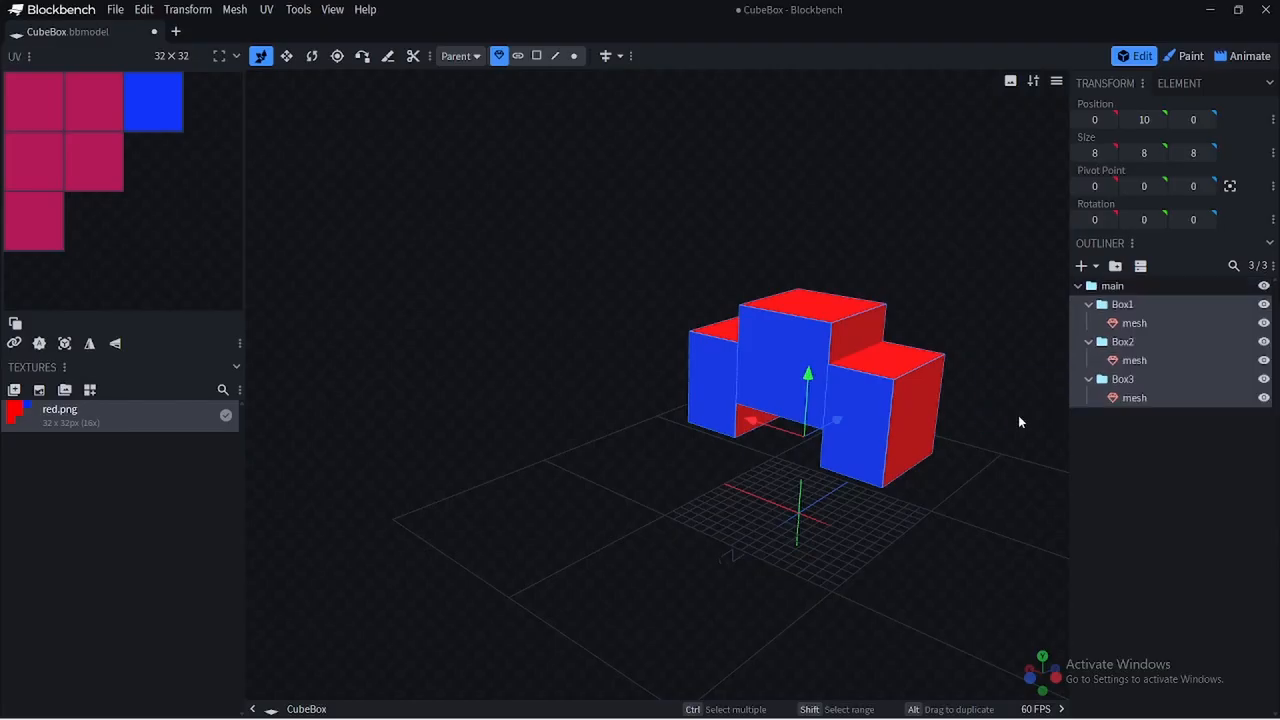
click(1131, 465)
Examine the nesting of the main group and its Box subgroups by collapsing and expanding them
click(1077, 287)
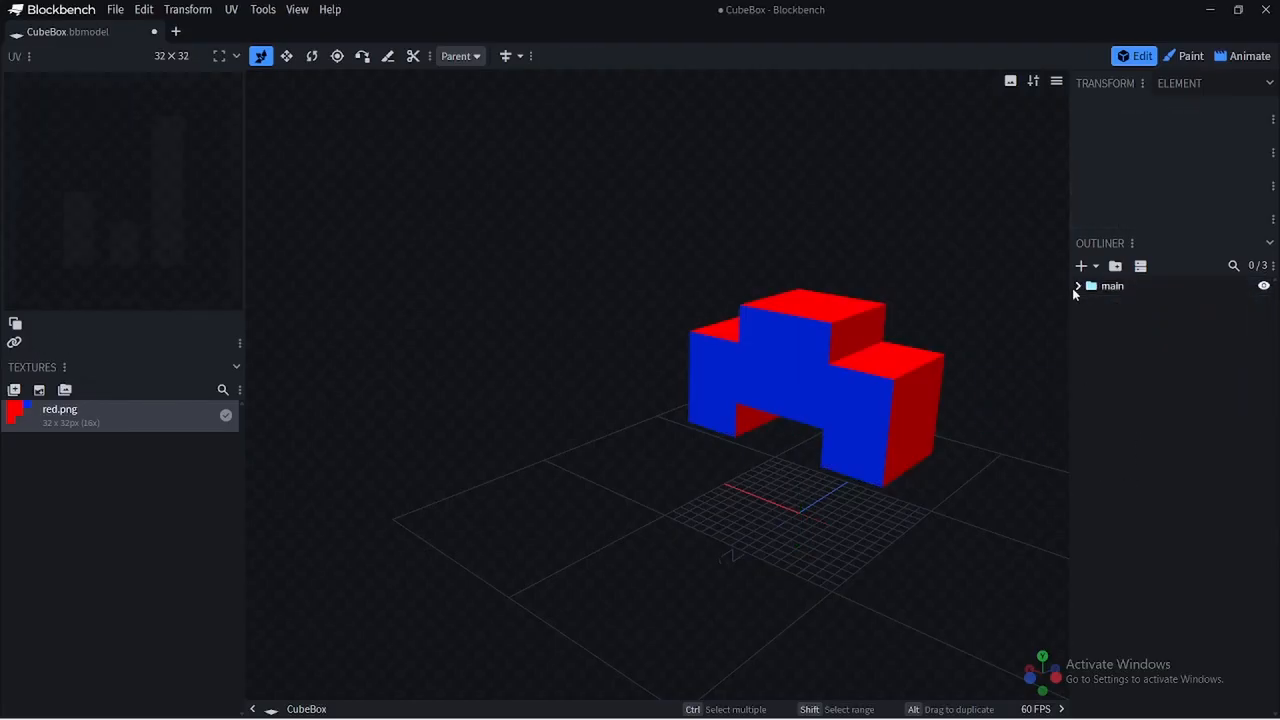
click(1078, 287)
click(1089, 304)
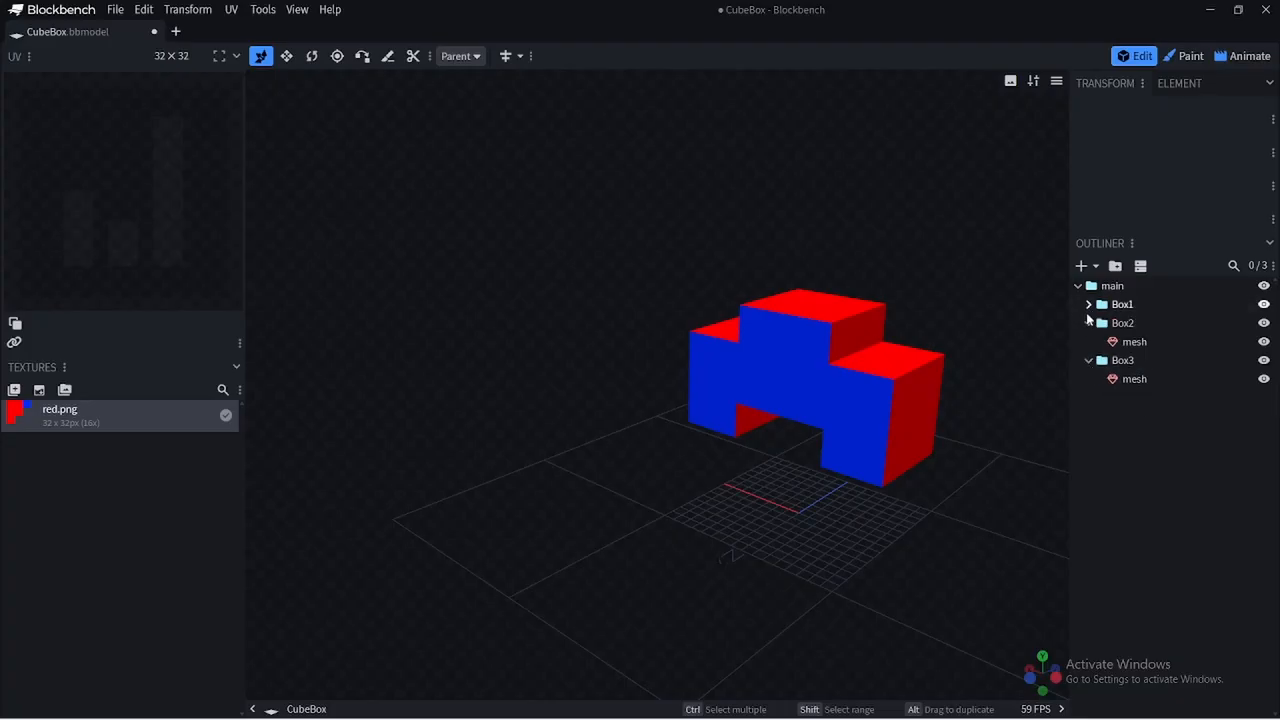
click(1088, 323)
click(1088, 342)
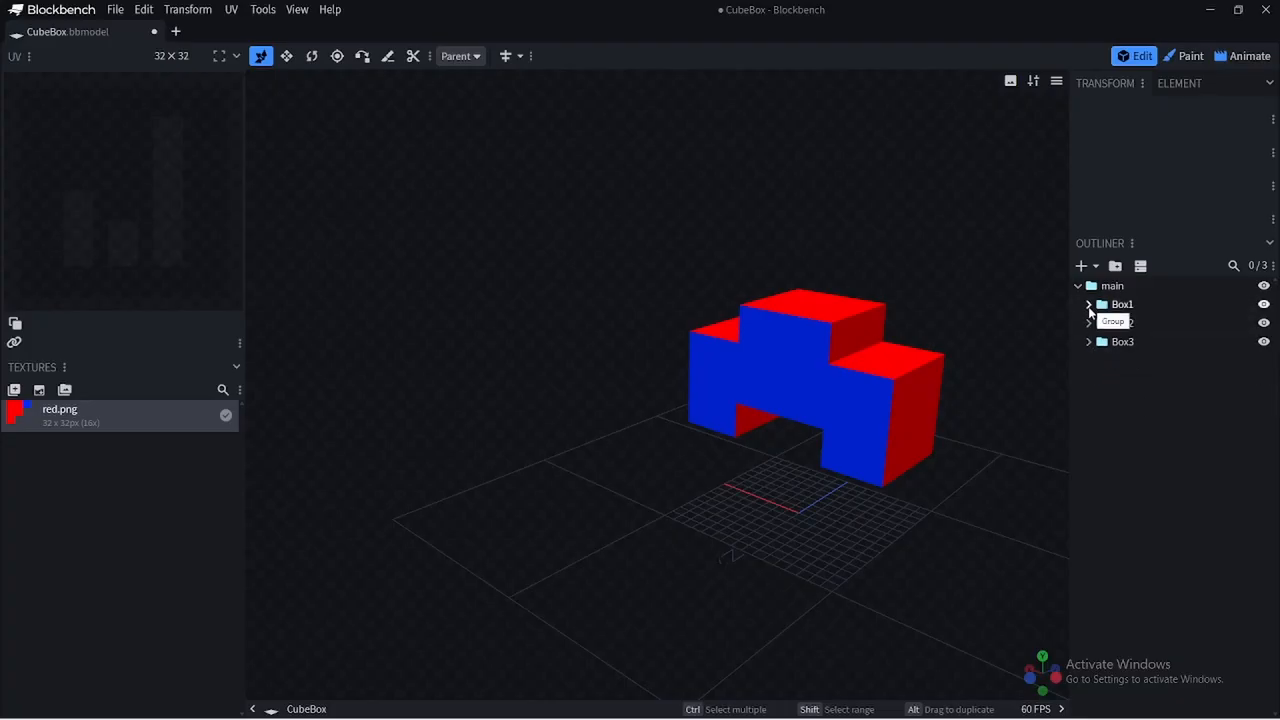
click(1089, 304)
click(1089, 341)
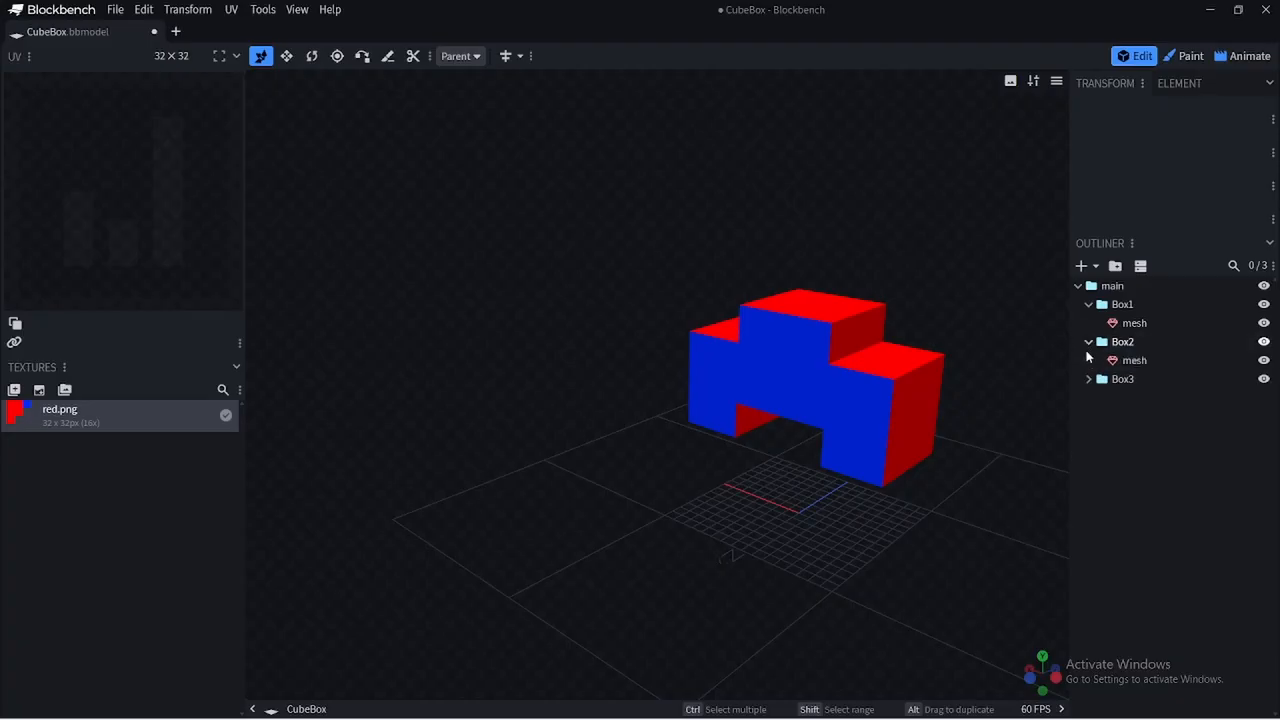
click(1089, 380)
Switch to animation mode and create an animation named default with its loop mode set to Loop
click(1240, 57)
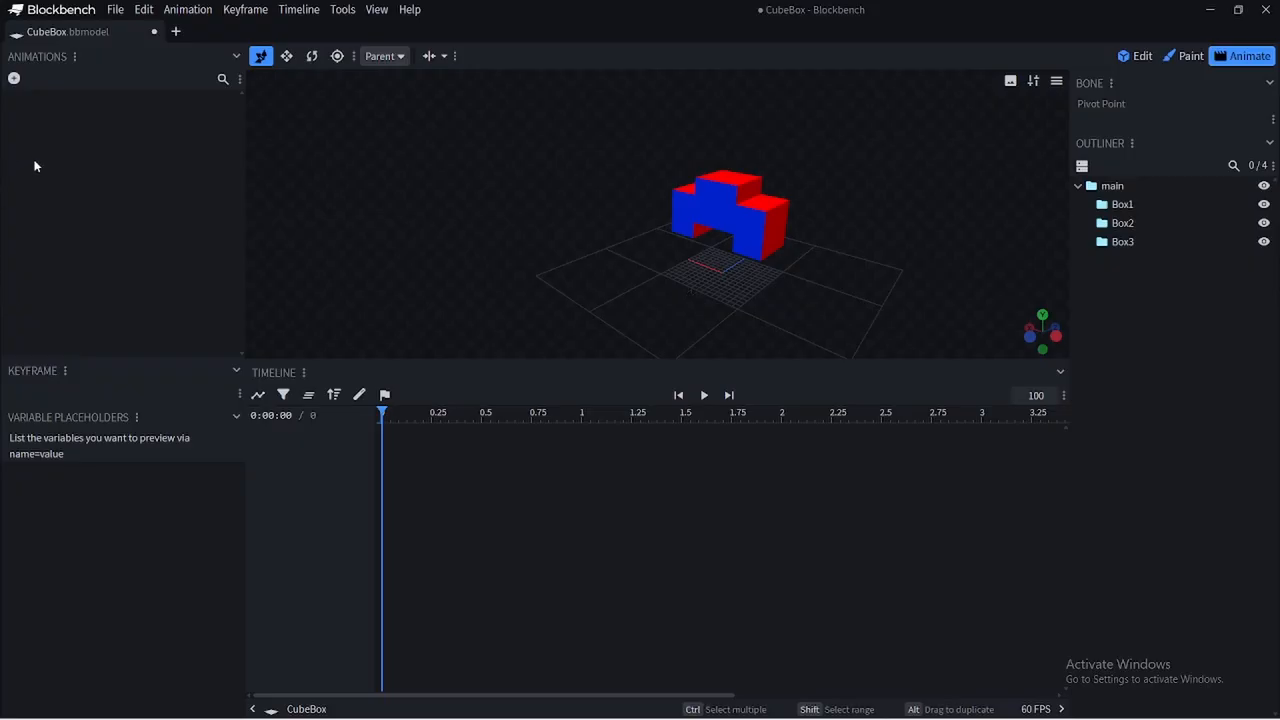
click(15, 79)
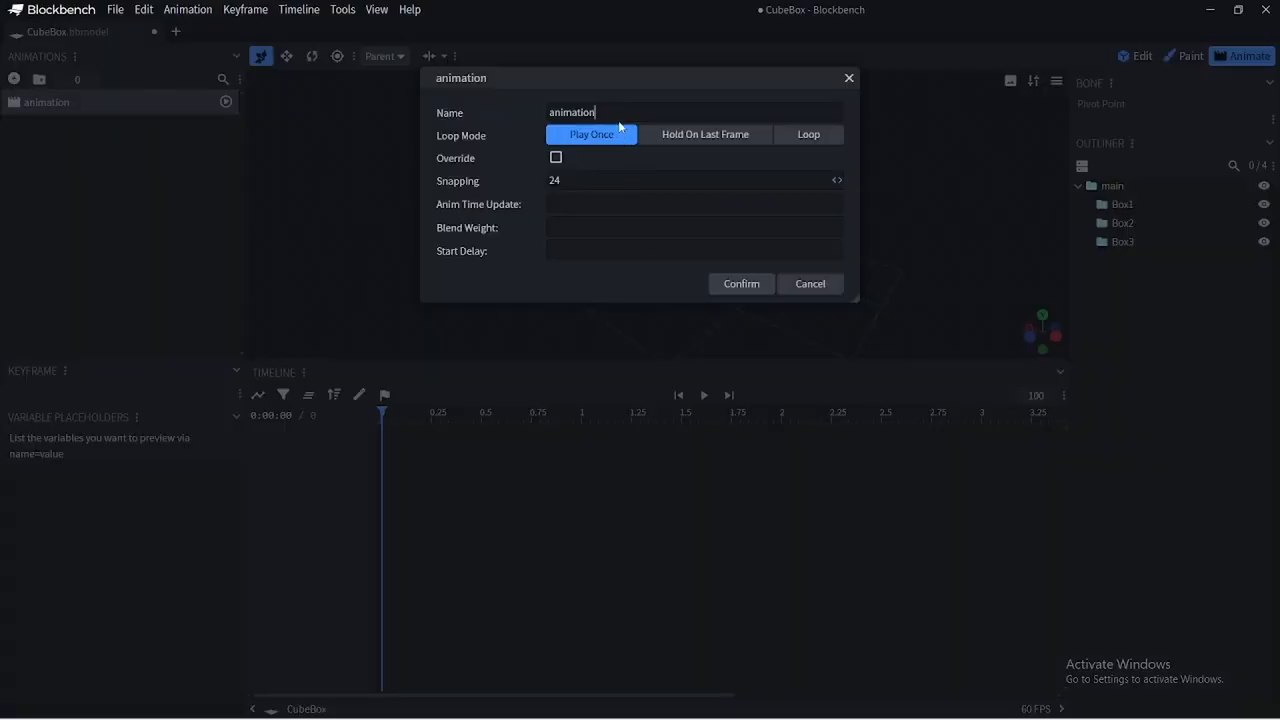
drag(599, 112, 422, 91)
text(delault)
click(828, 135)
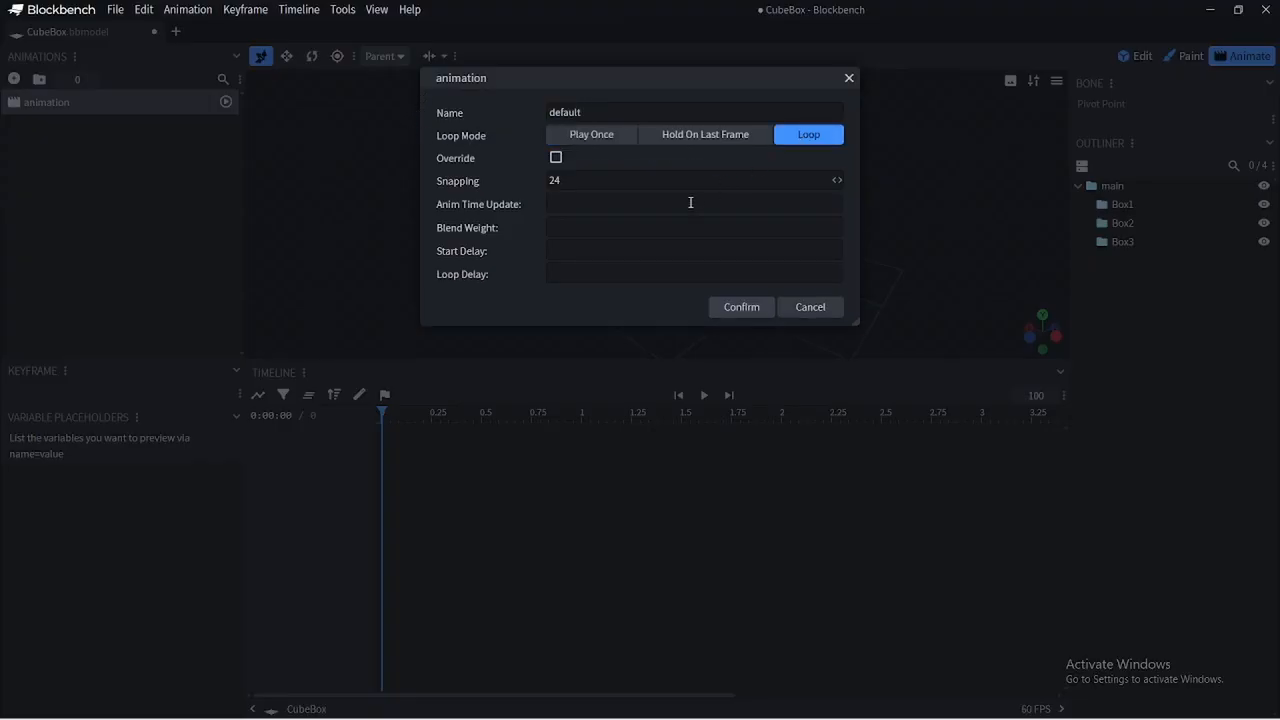
click(746, 312)
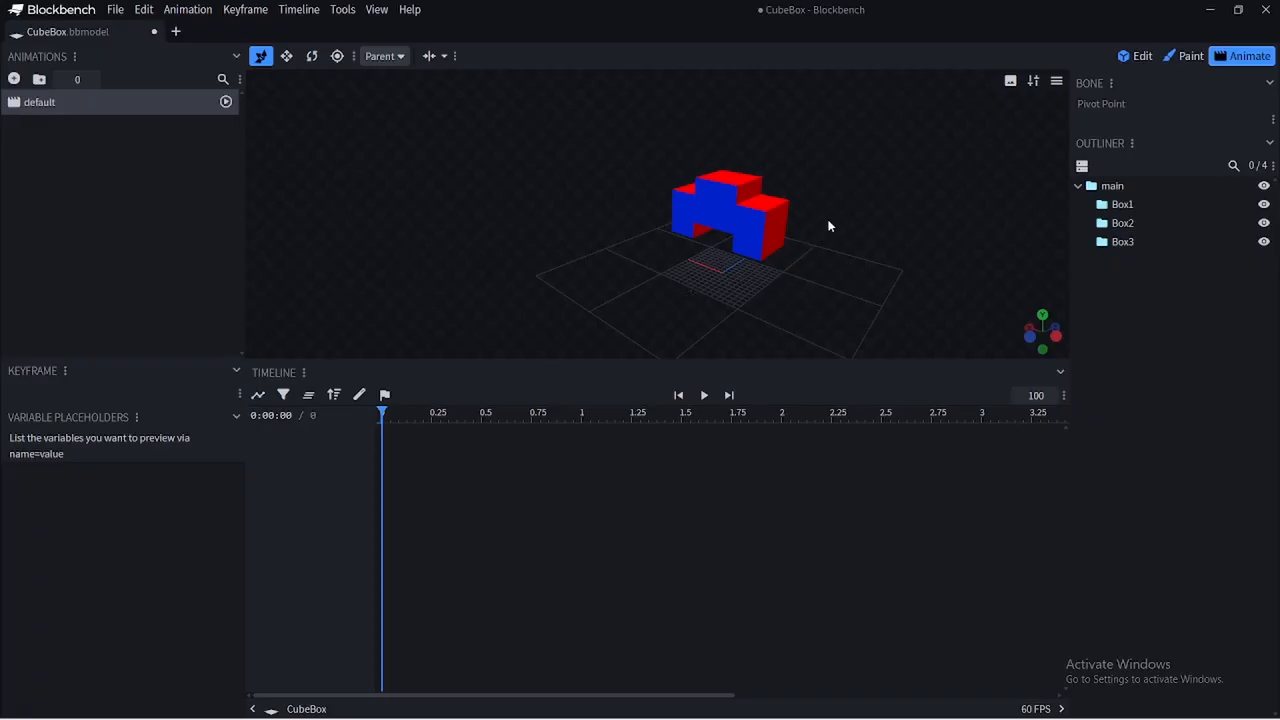
Bring the animation channels of Box1 and Box2 into the timeline
click(1134, 205)
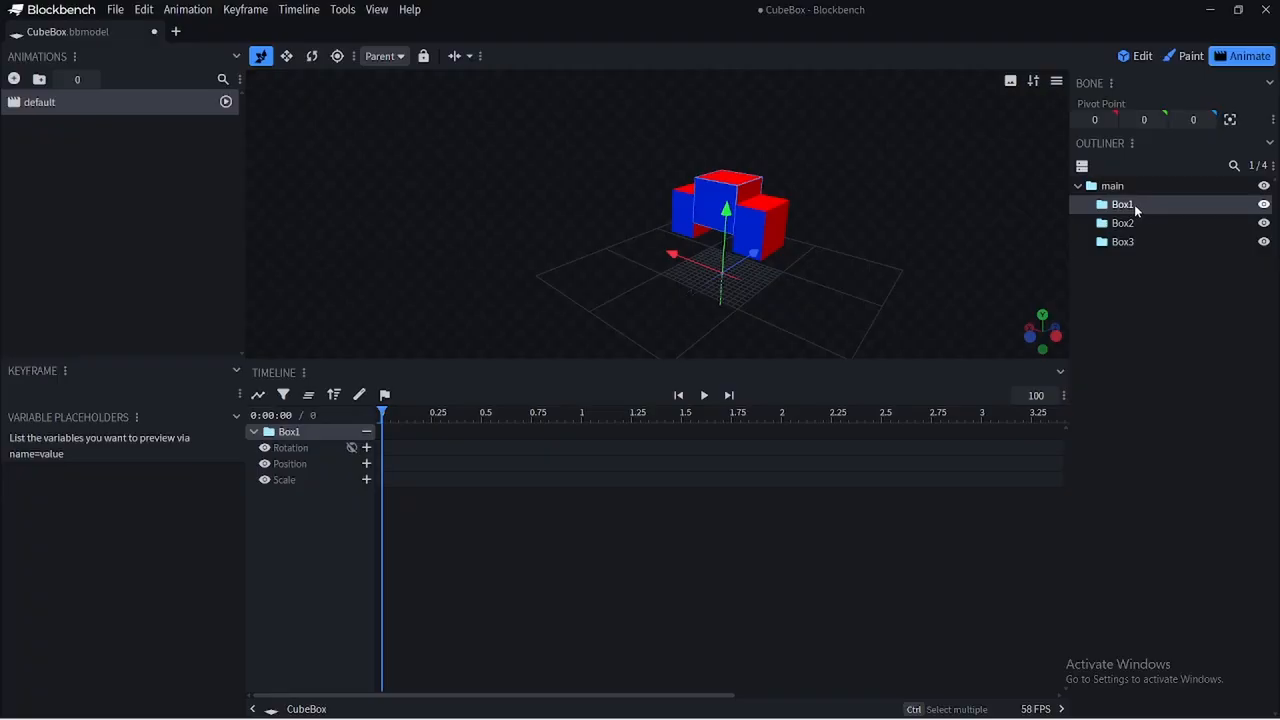
click(1123, 225)
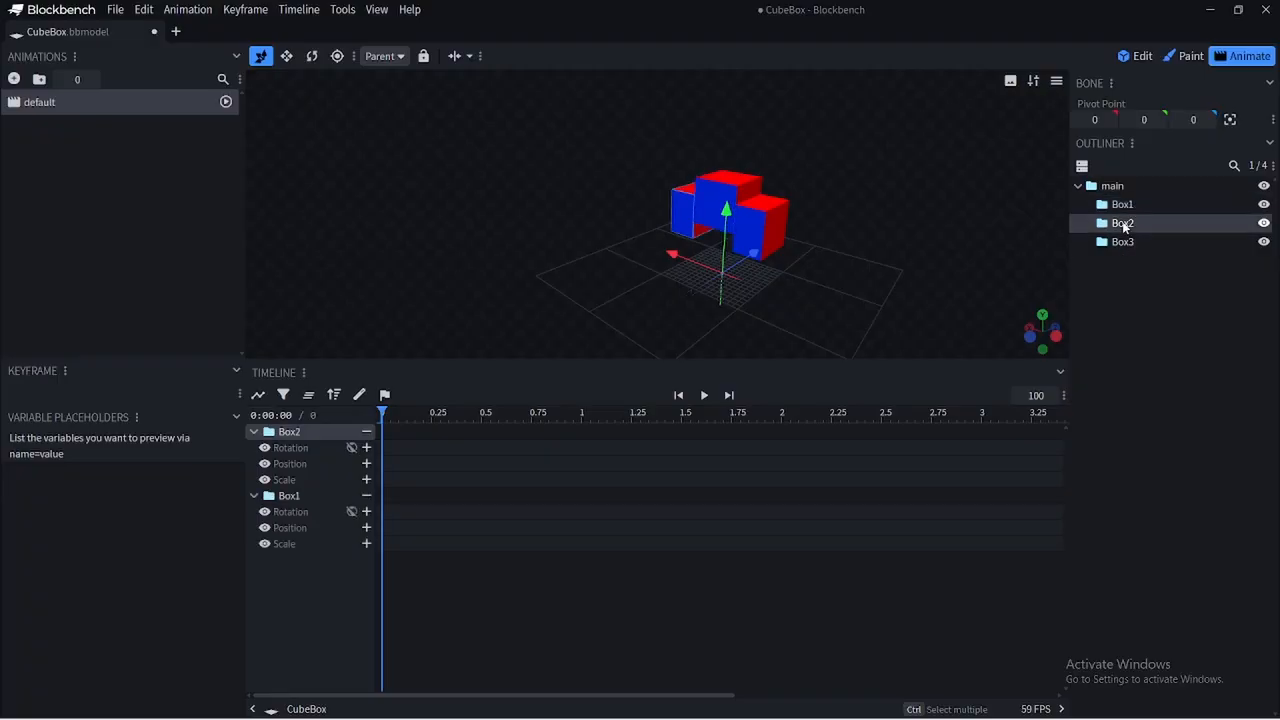
Add rotation keyframes for Box1 at 0 and 3 seconds, setting the Y rotation at 3 seconds to 90
click(366, 511)
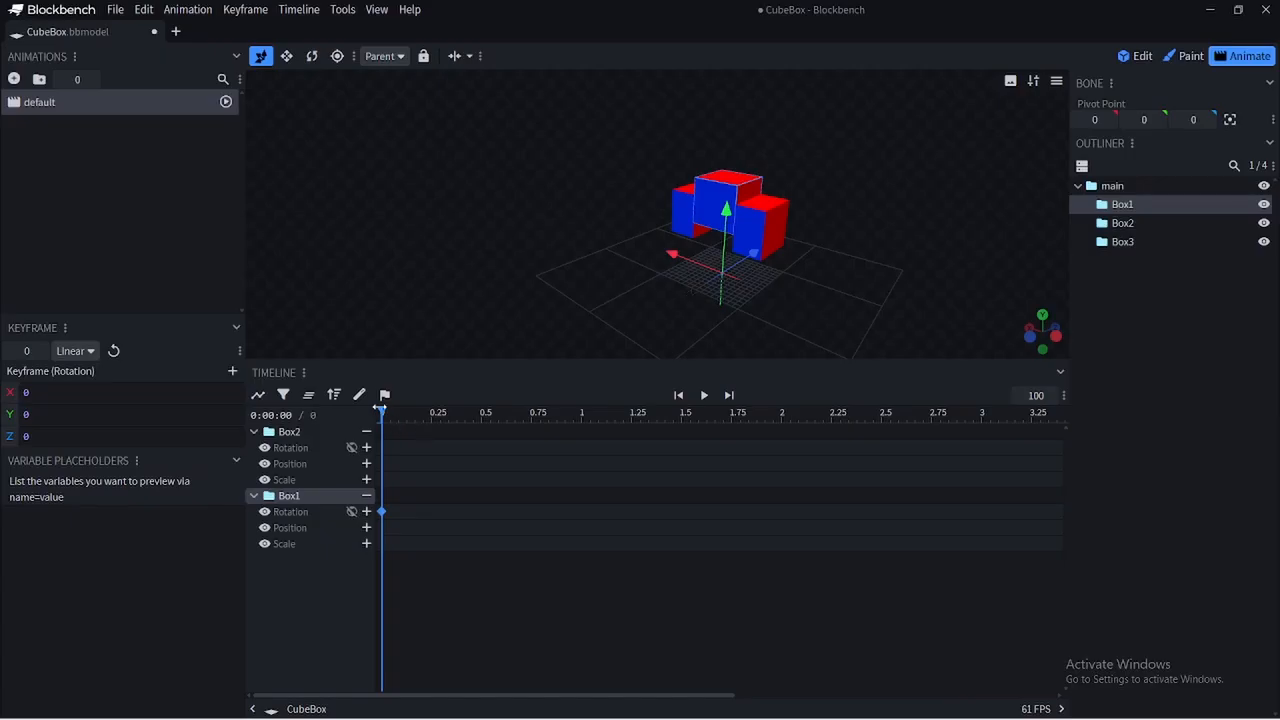
drag(380, 410, 993, 449)
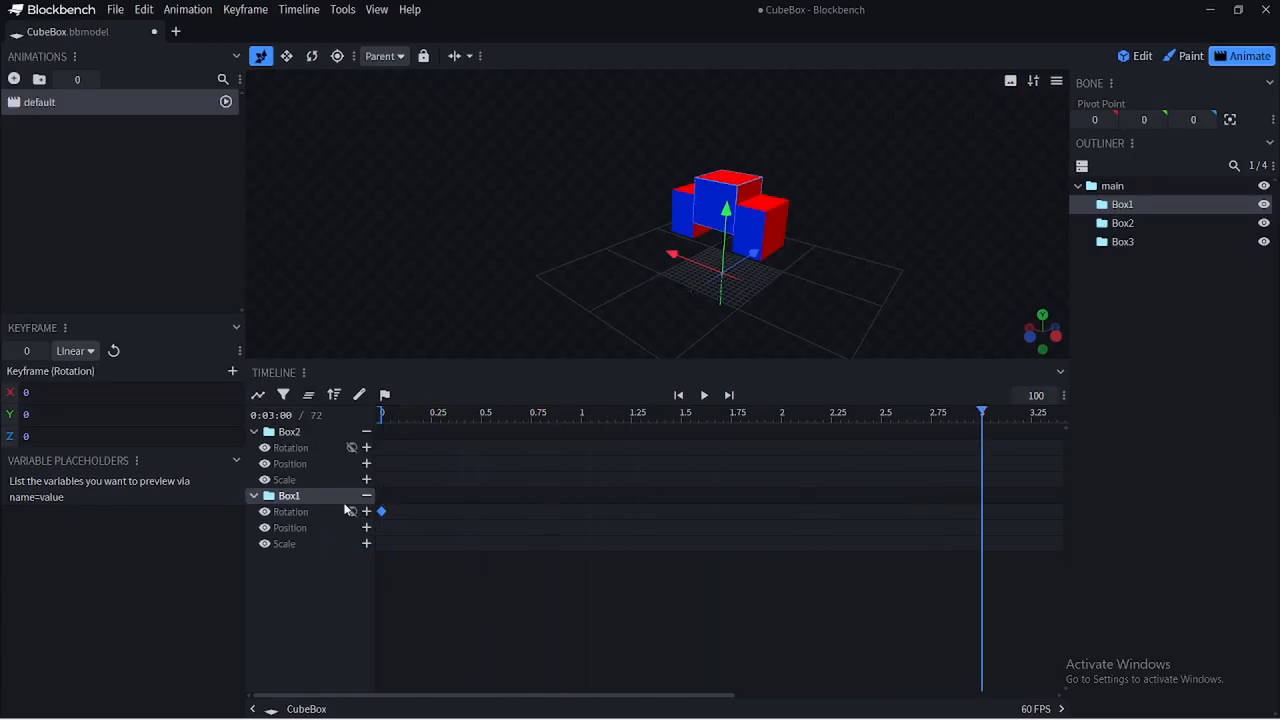
click(366, 511)
double_click(43, 414)
text(90)
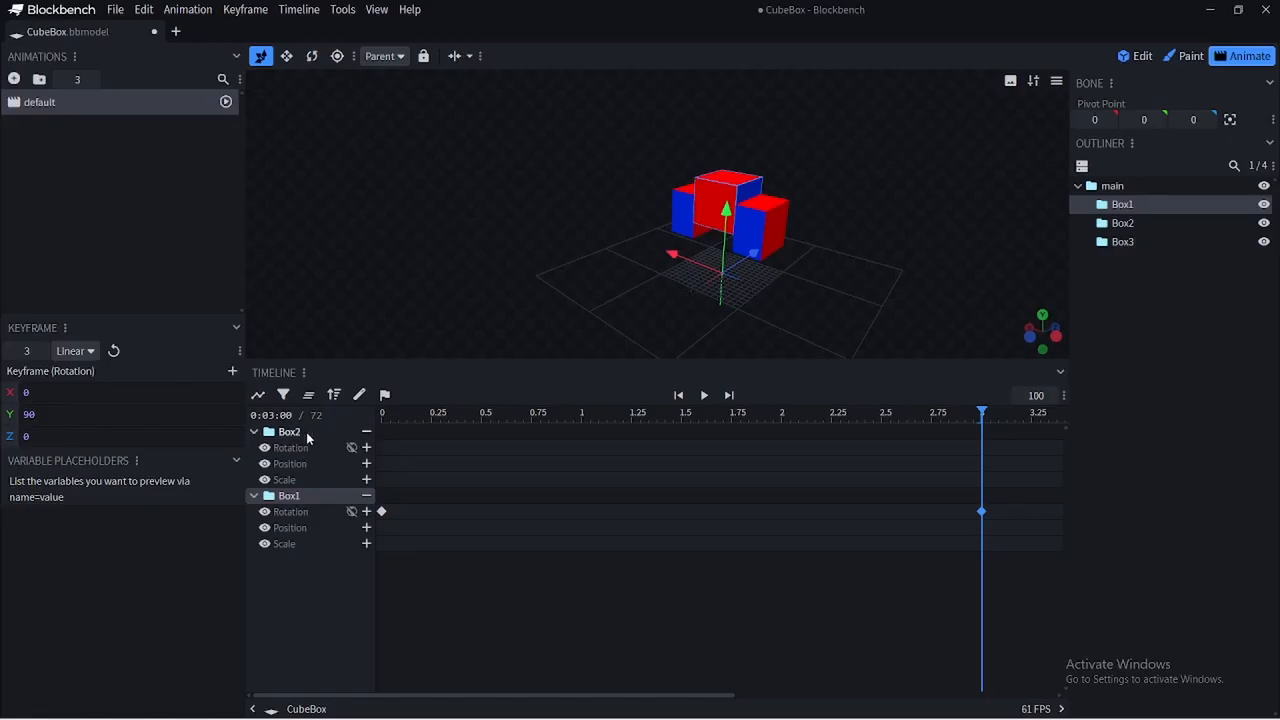
Clear the 90 degree Y rotation and delete both Box1 rotation keyframes
key(BackSpace)
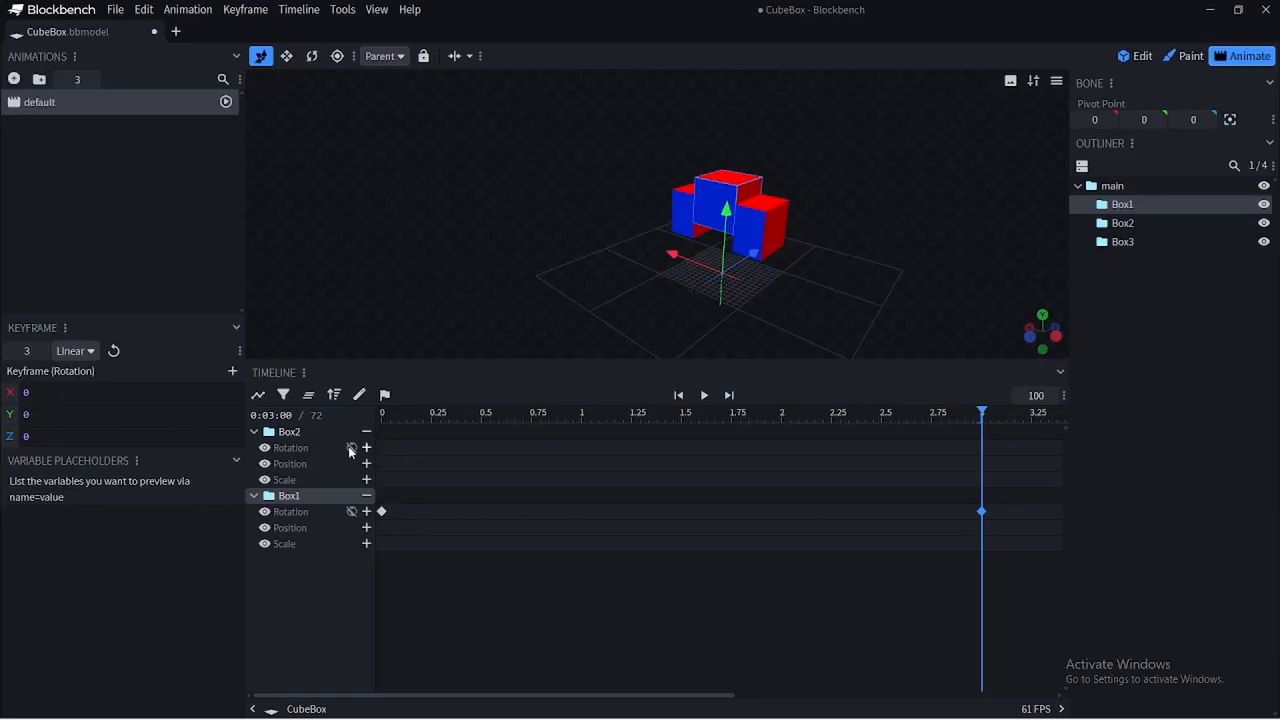
key(Delete)
click(982, 512)
key(Delete)
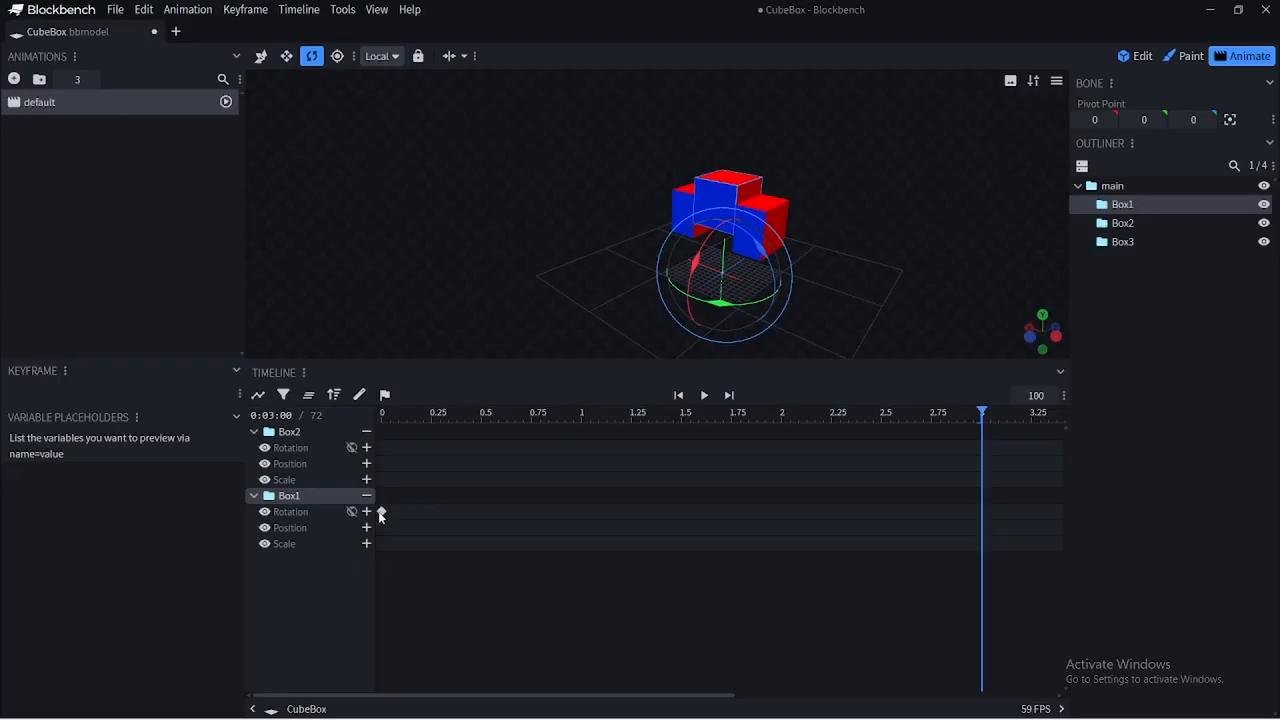
click(381, 512)
key(Delete)
Add rotation keyframes for Box2 at 3 seconds and at 0 seconds
click(366, 448)
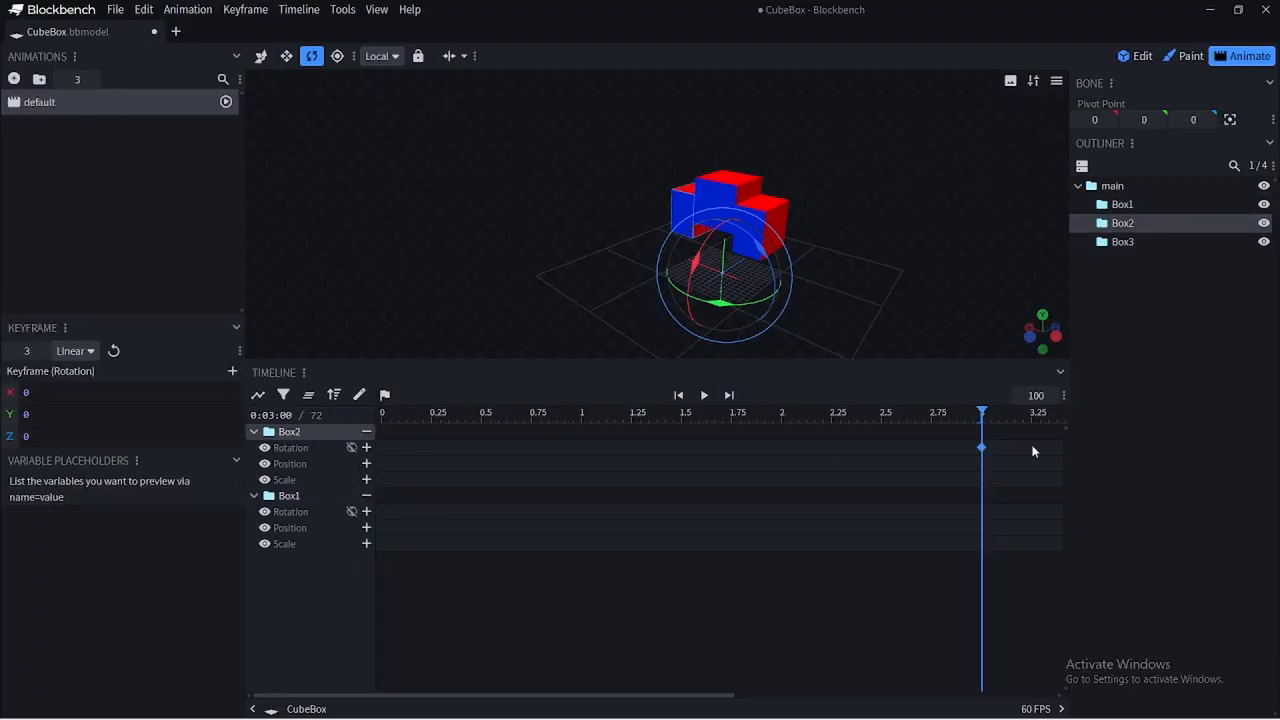
drag(982, 413, 381, 455)
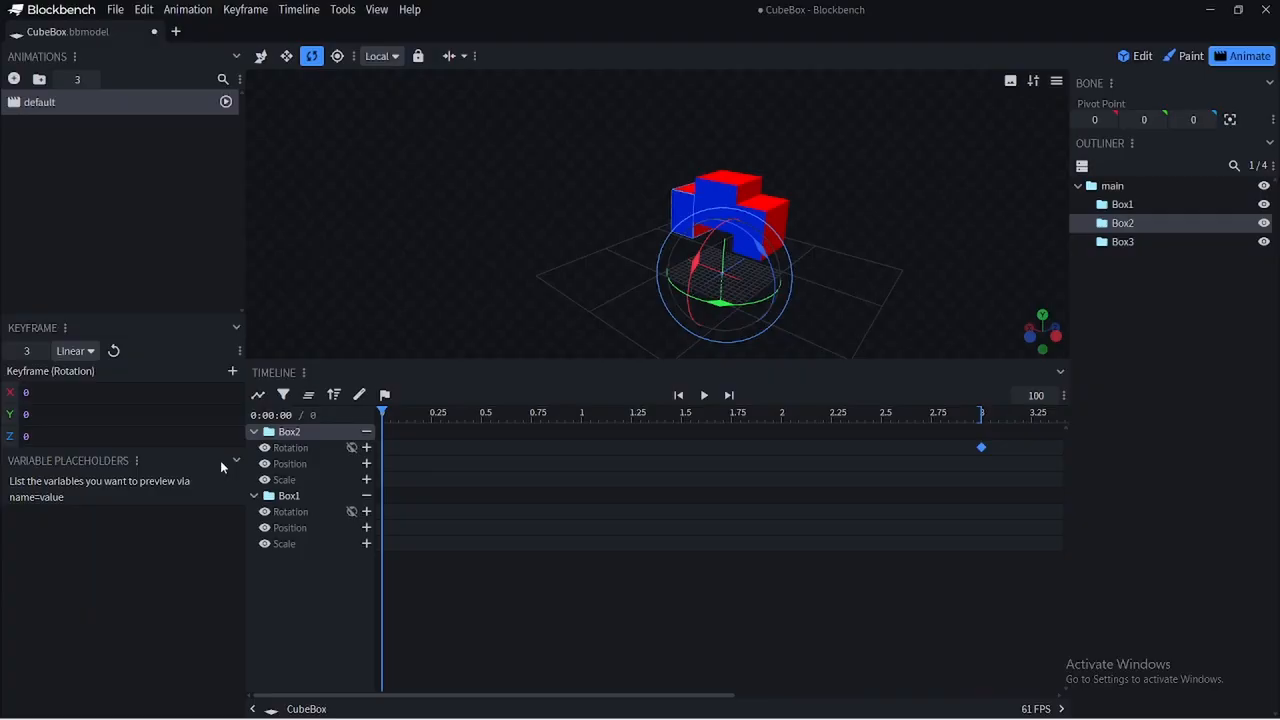
click(366, 448)
Try a Y rotation of 90 on Box2's 3 second keyframe and scrub the timeline from 0 to 3 seconds
click(982, 448)
drag(60, 414, 3, 425)
text(90)
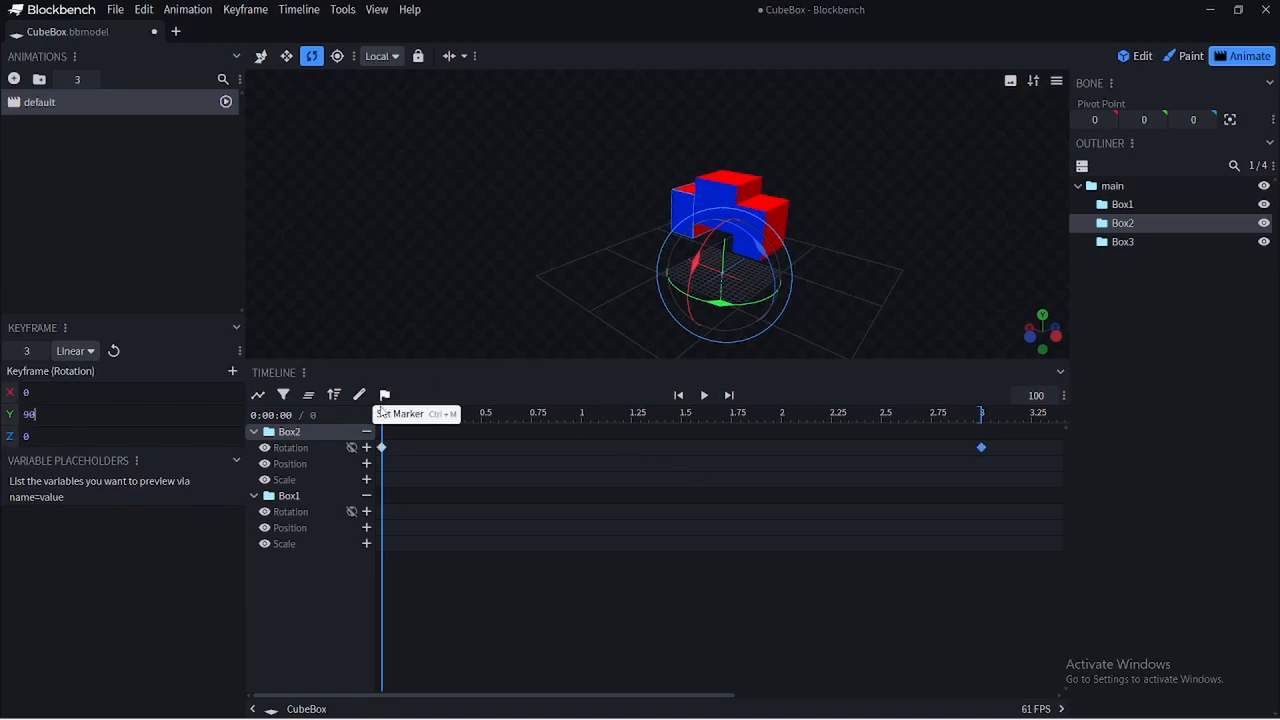
mouse_move(382, 412)
mouse_down()
mouse_move(1016, 457)
mouse_move(971, 454)
mouse_up()
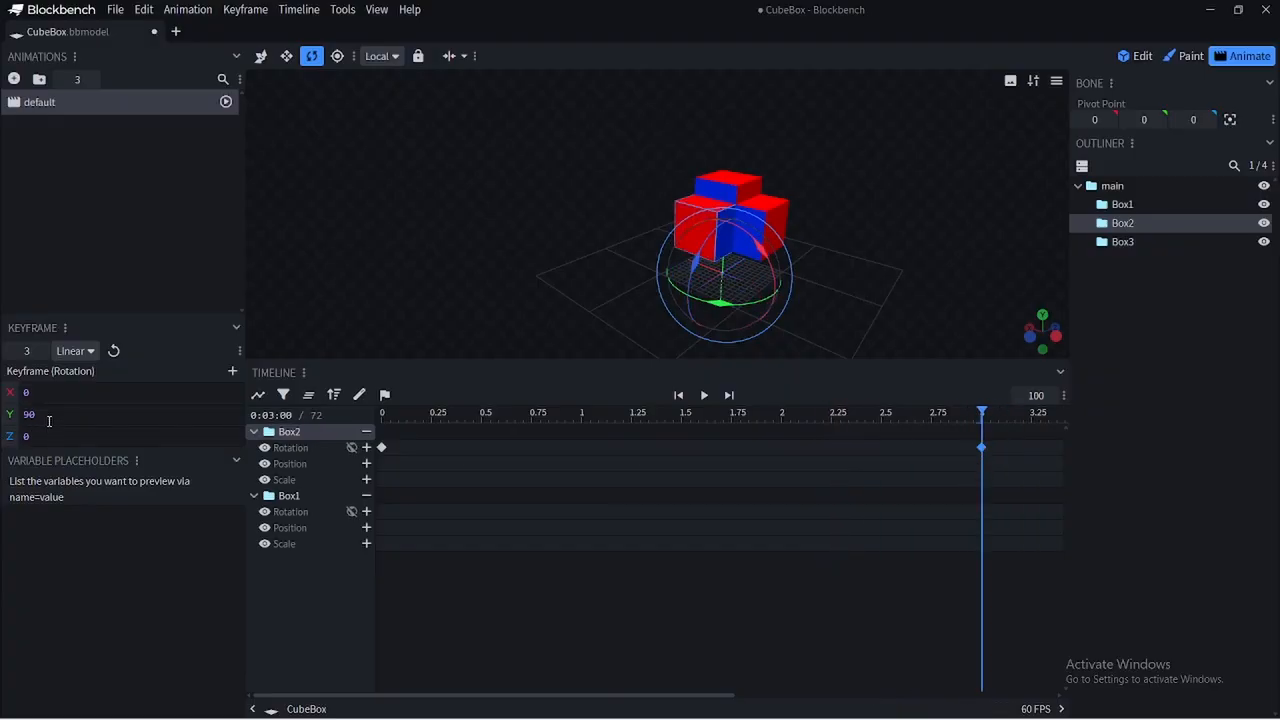
Try a Z rotation of 90 and an X rotation of 90 on Box2's 3 second keyframe, resetting every axis to 0
drag(49, 421, 2, 443)
text(090)
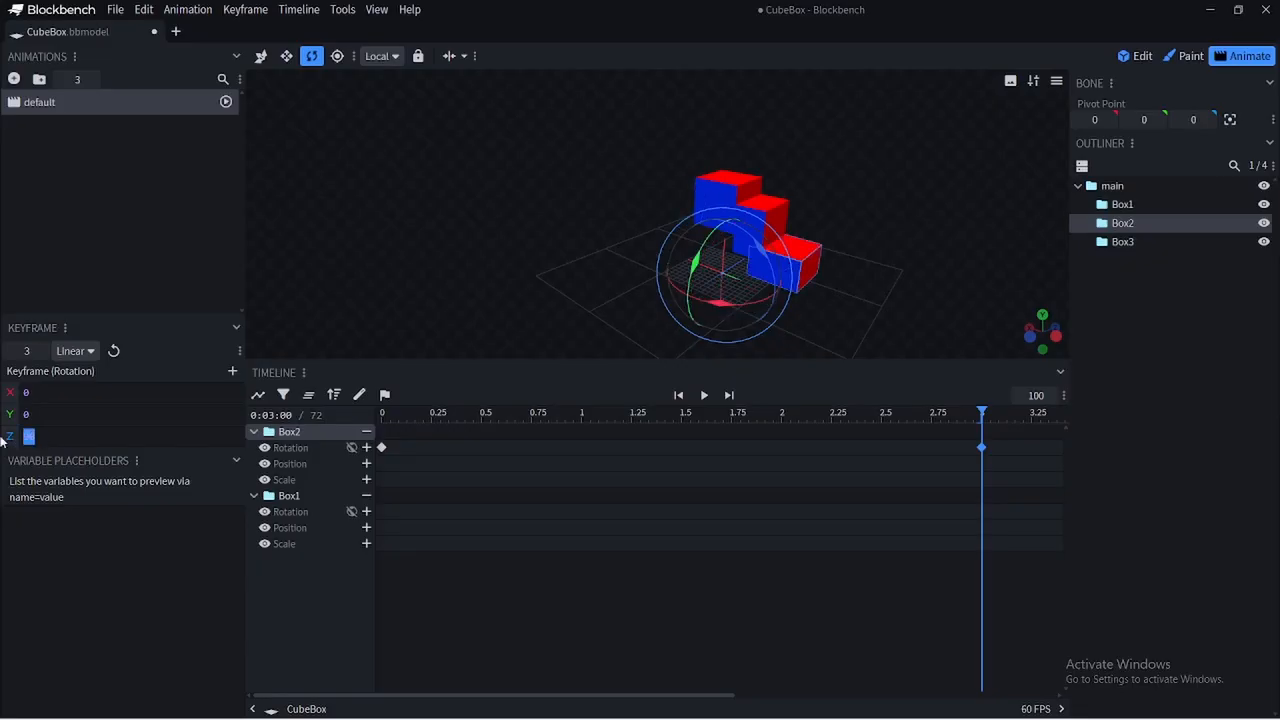
key(BackSpace)
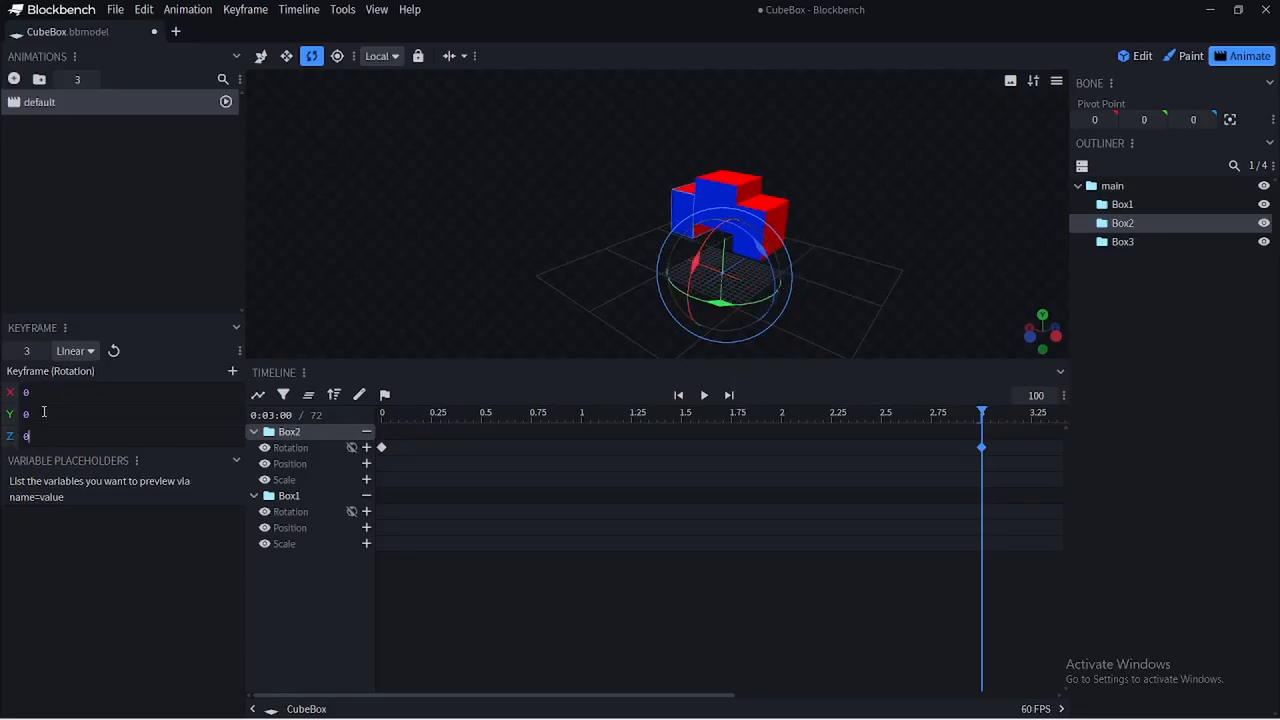
drag(44, 395, 3, 400)
text(90)
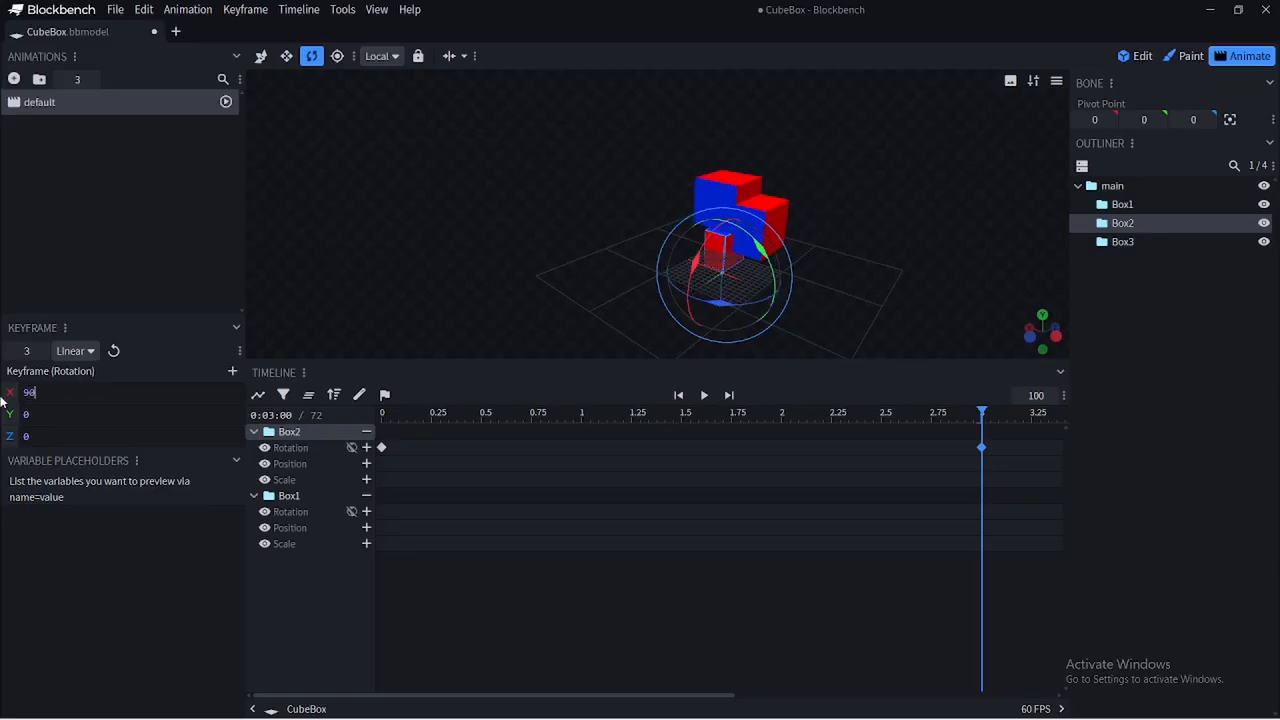
key(BackSpace)
key(BackSpace)
text(0)
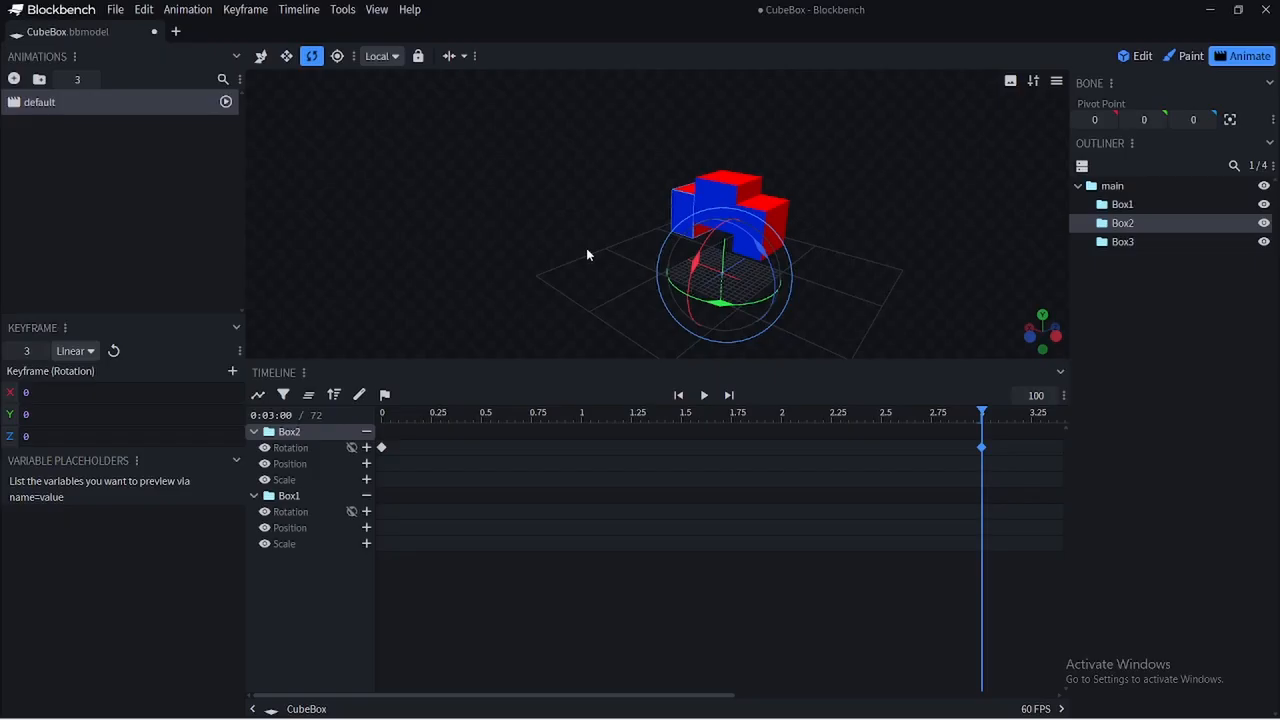
Center Box2's pivot point on its mesh and set the X rotation of its 3 second keyframe to 90
drag(558, 246, 650, 235)
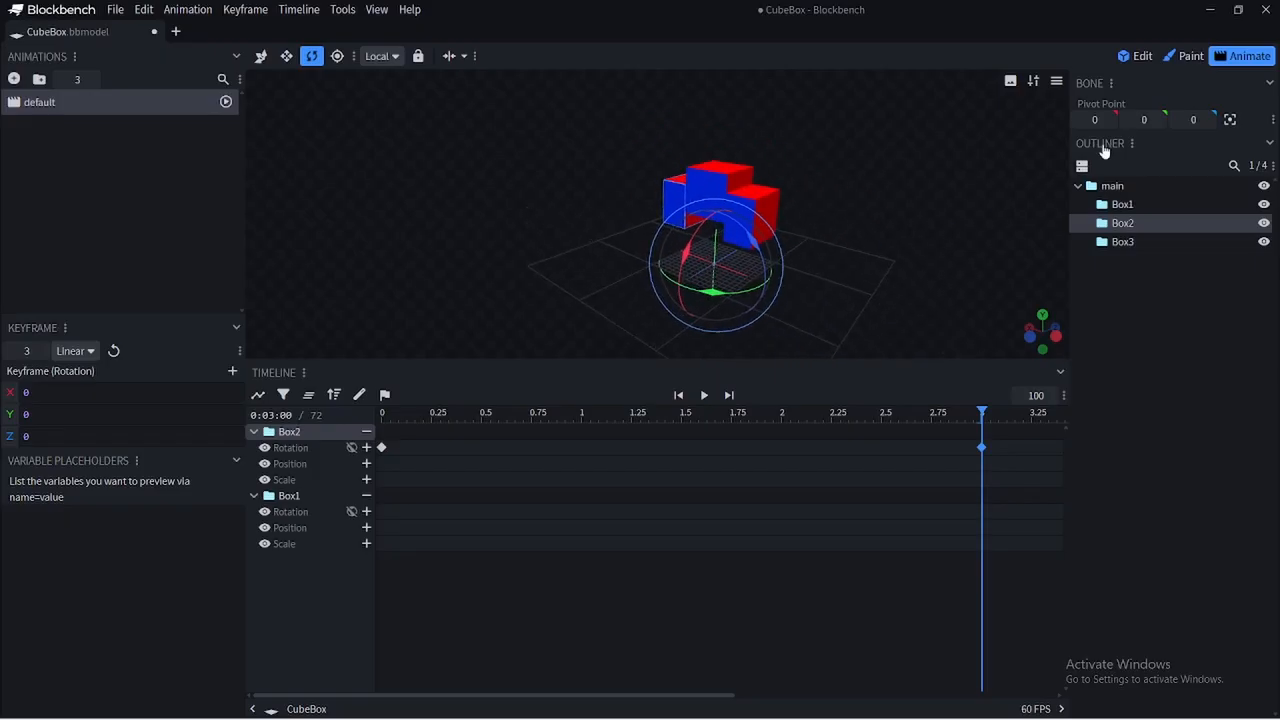
click(1230, 119)
drag(770, 267, 678, 270)
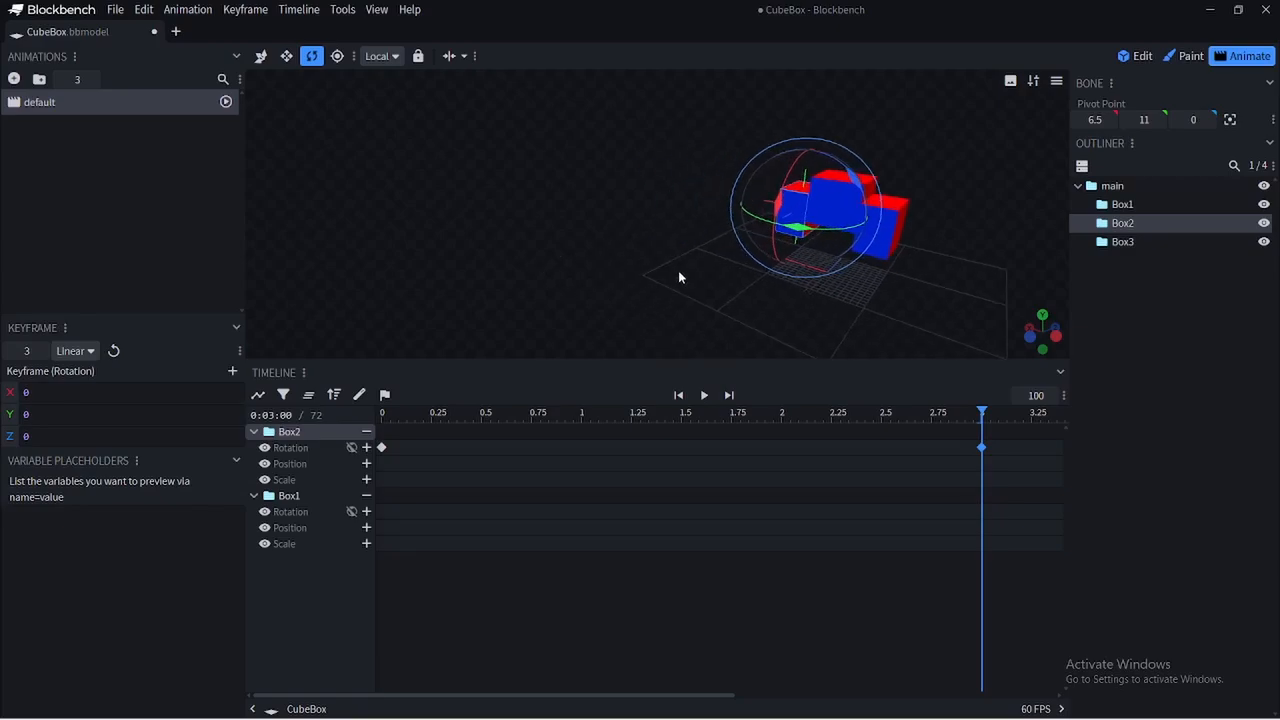
drag(776, 202, 797, 165)
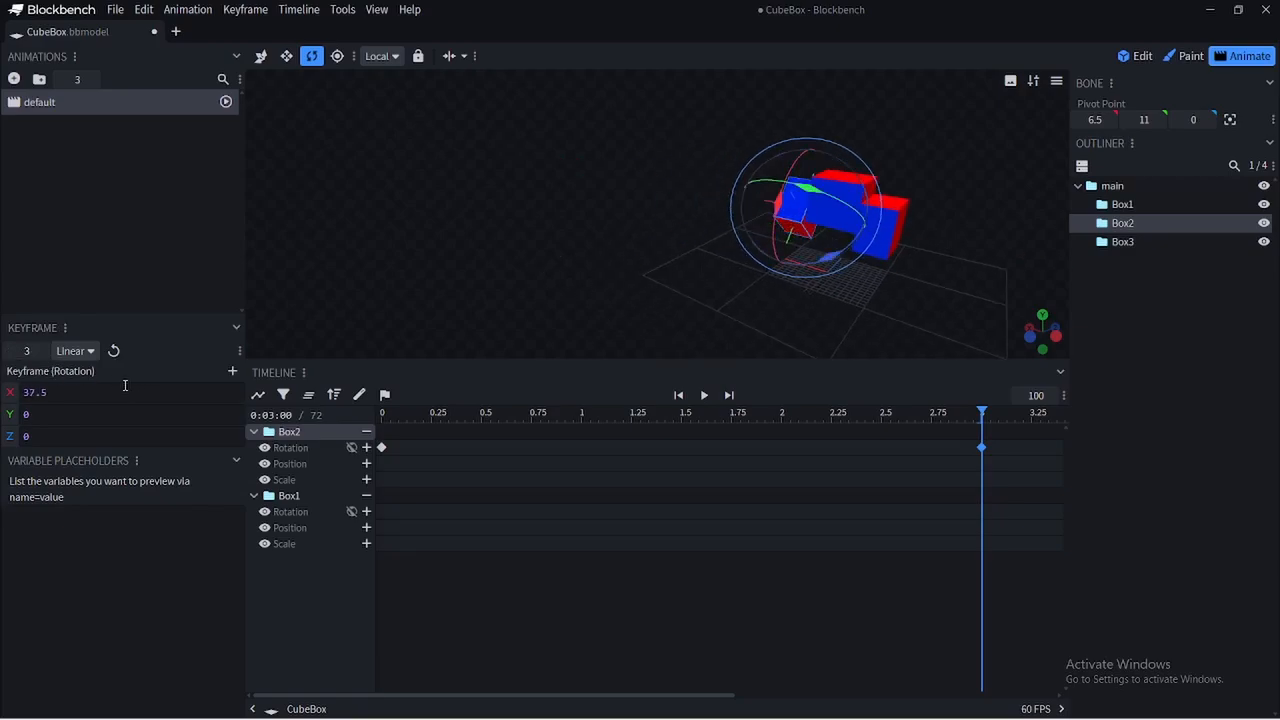
drag(73, 393, 3, 397)
text(90)
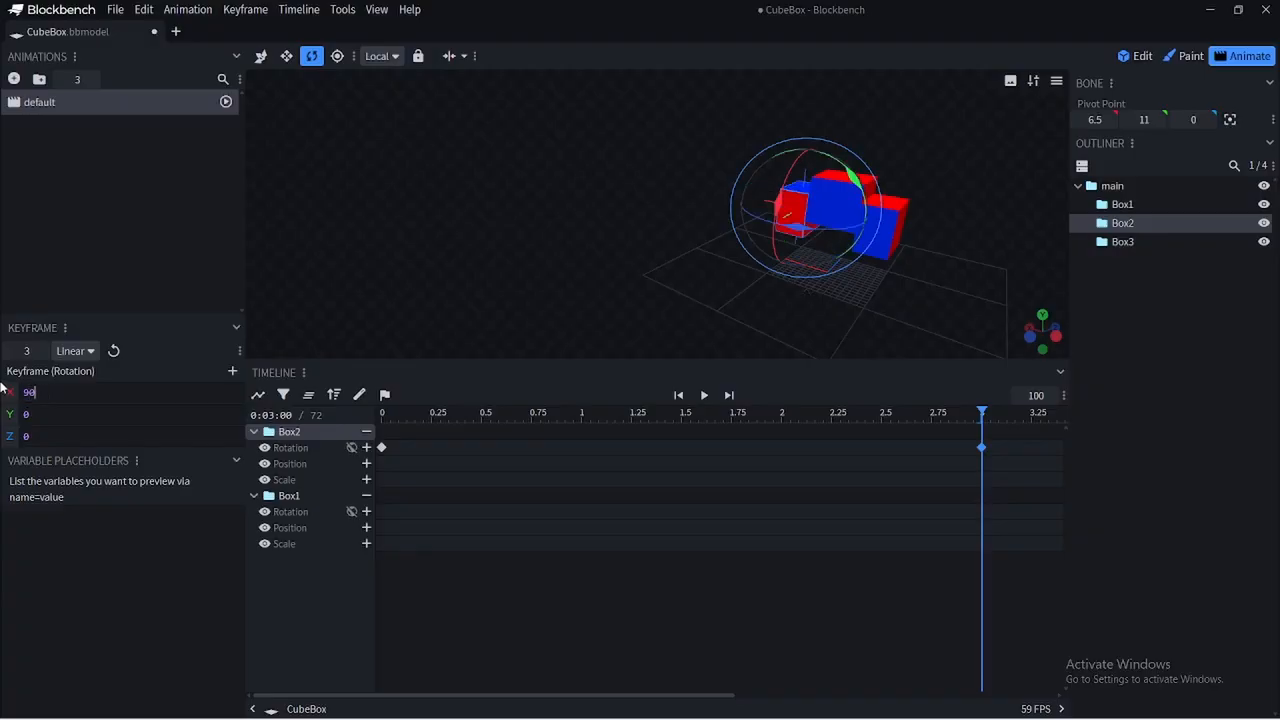
key(Return)
Center Box3's pivot point on its mesh and add rotation keyframes for it at 0 and 3 seconds
drag(981, 412, 319, 424)
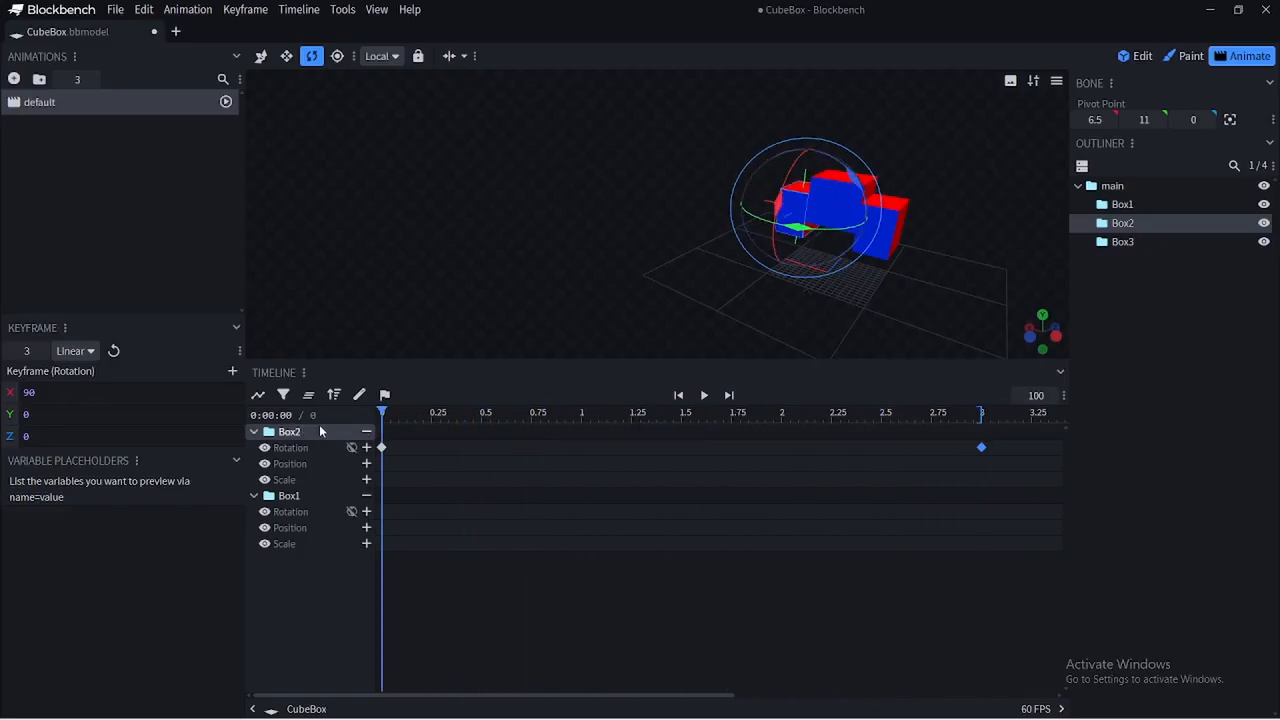
click(1115, 246)
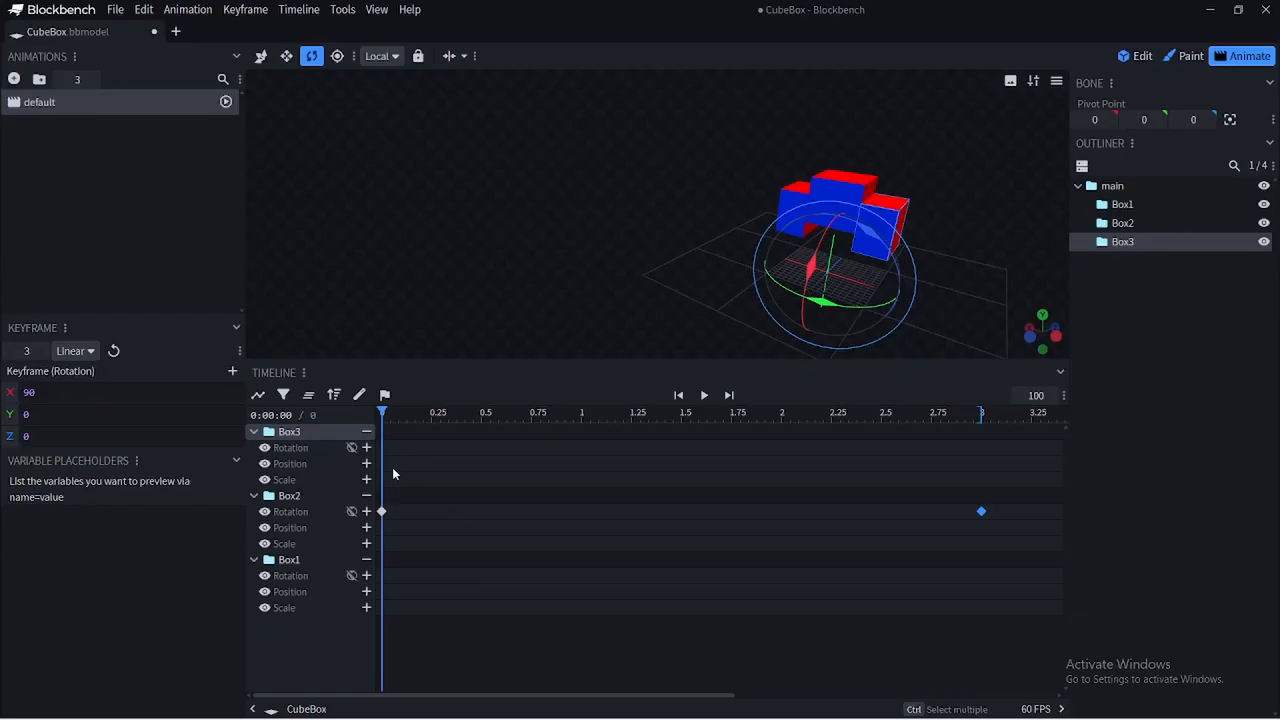
click(1230, 120)
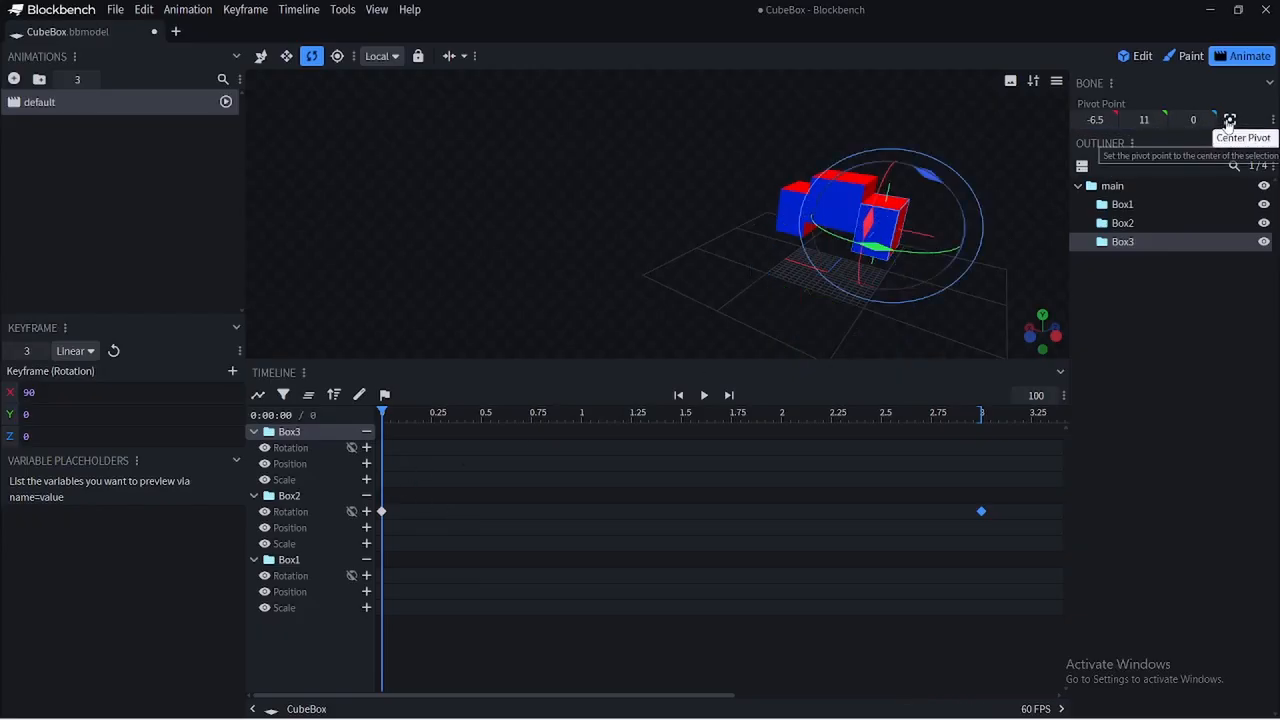
click(366, 448)
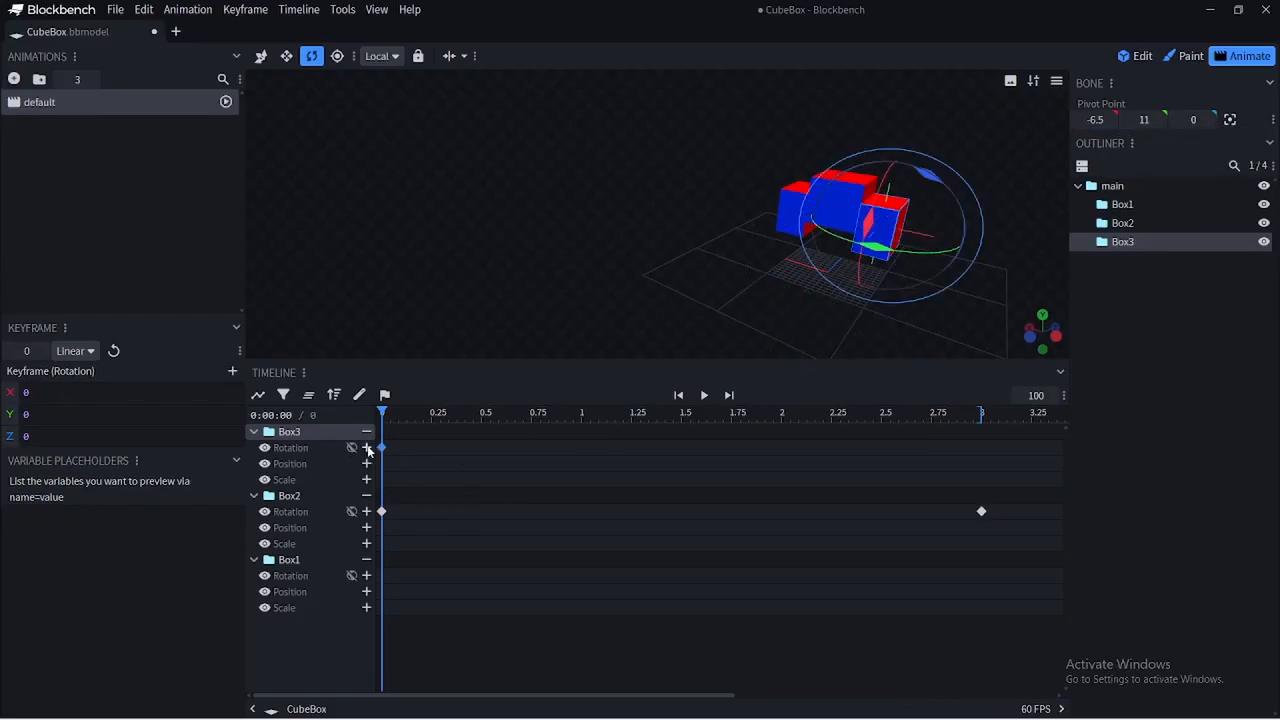
click(979, 414)
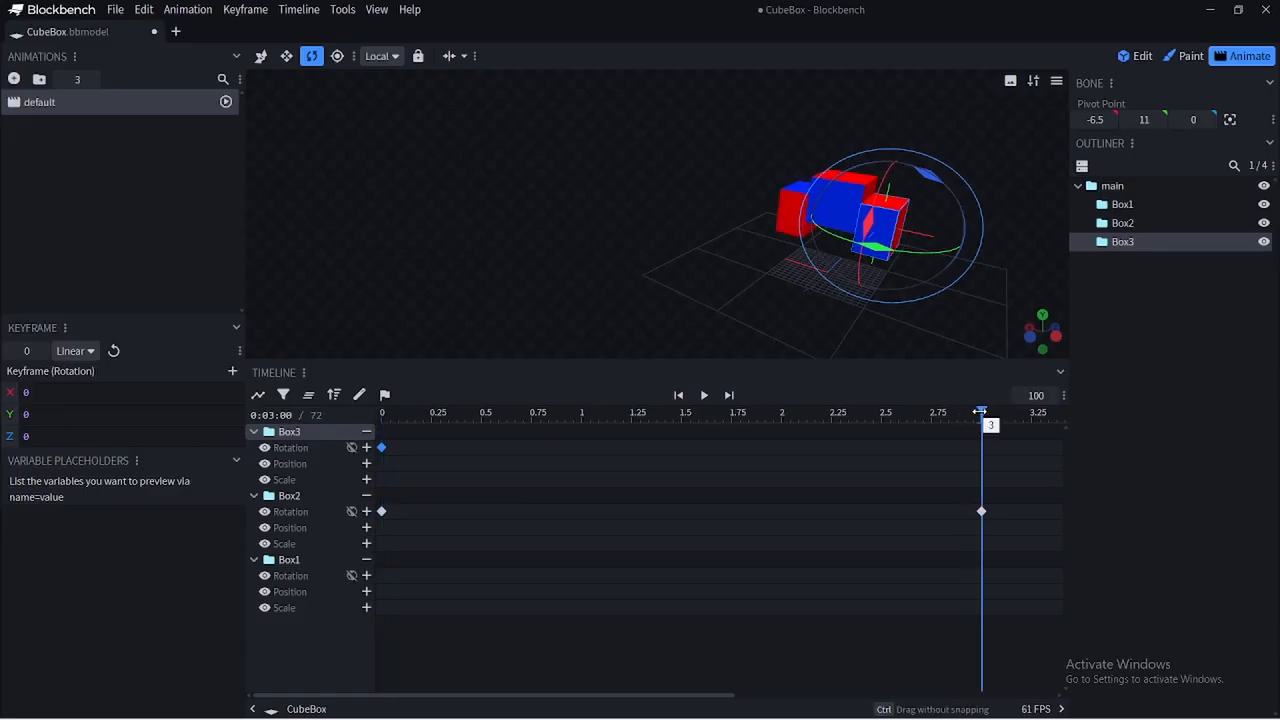
click(366, 448)
Set the X rotation of Box3's 3 second keyframe to -90 and scrub the timeline back to 0
click(4, 394)
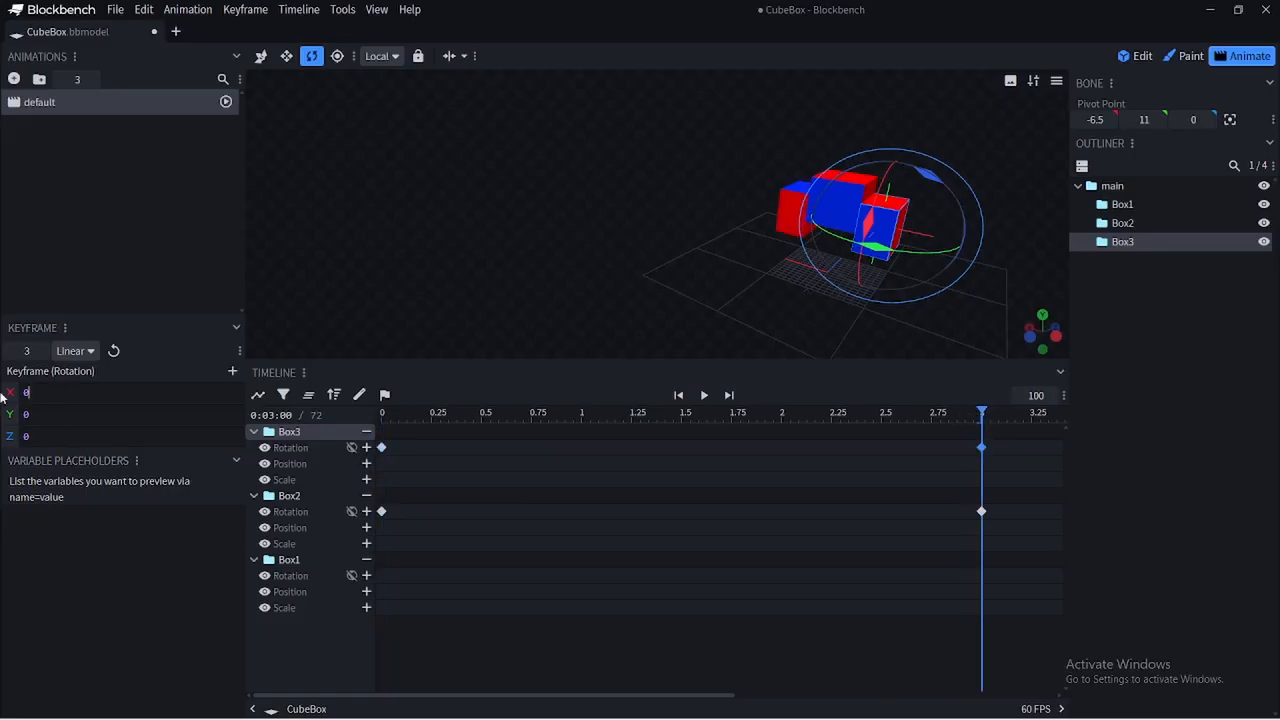
text(9)
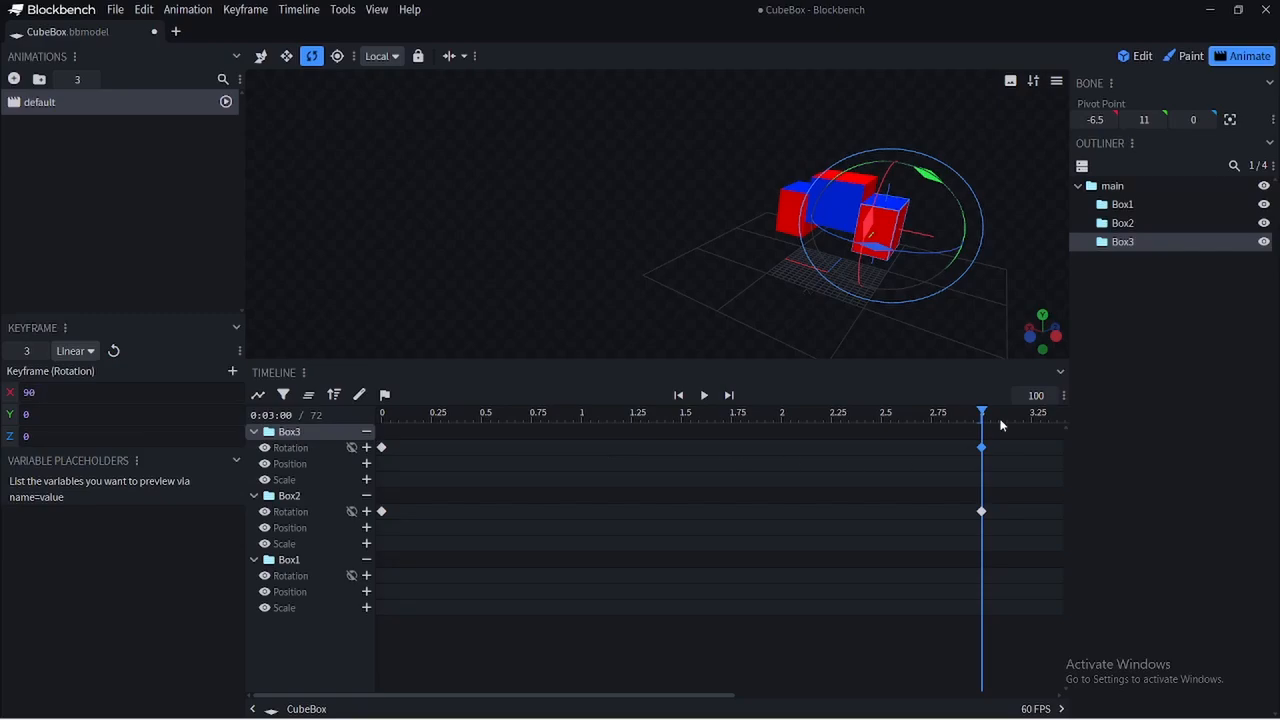
drag(982, 414, 982, 458)
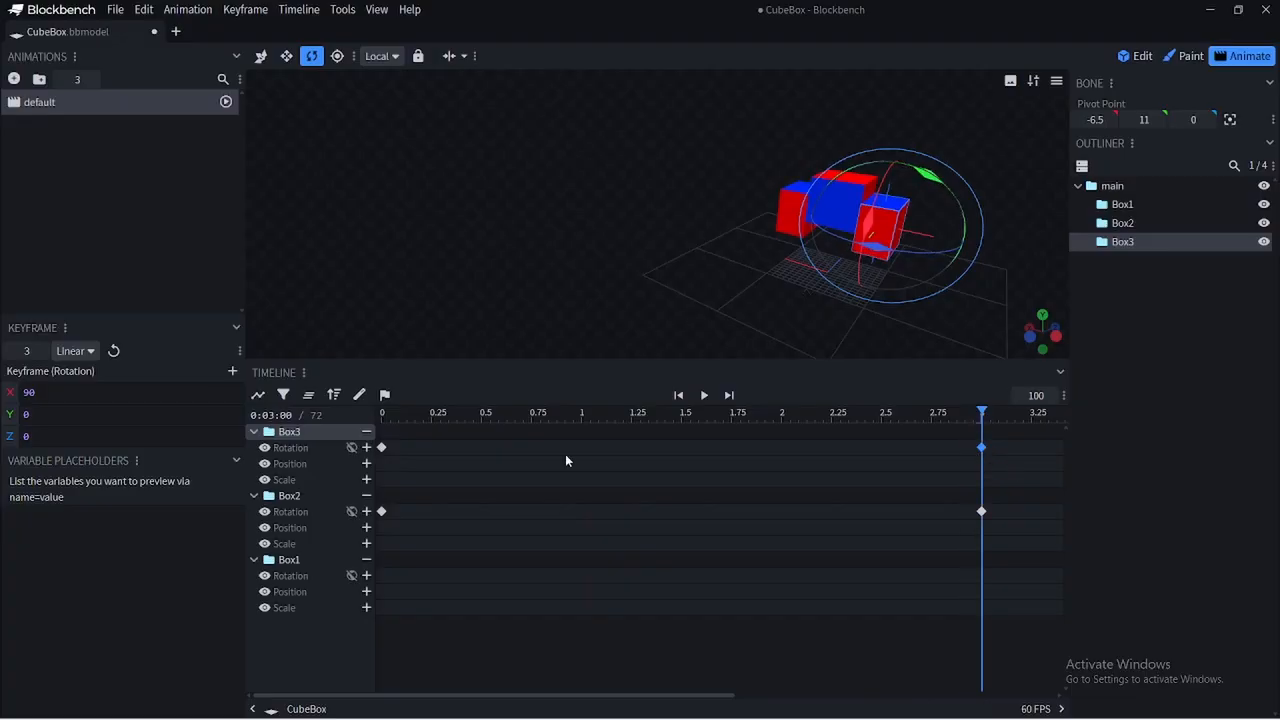
click(27, 393)
text(-)
drag(855, 410, 327, 441)
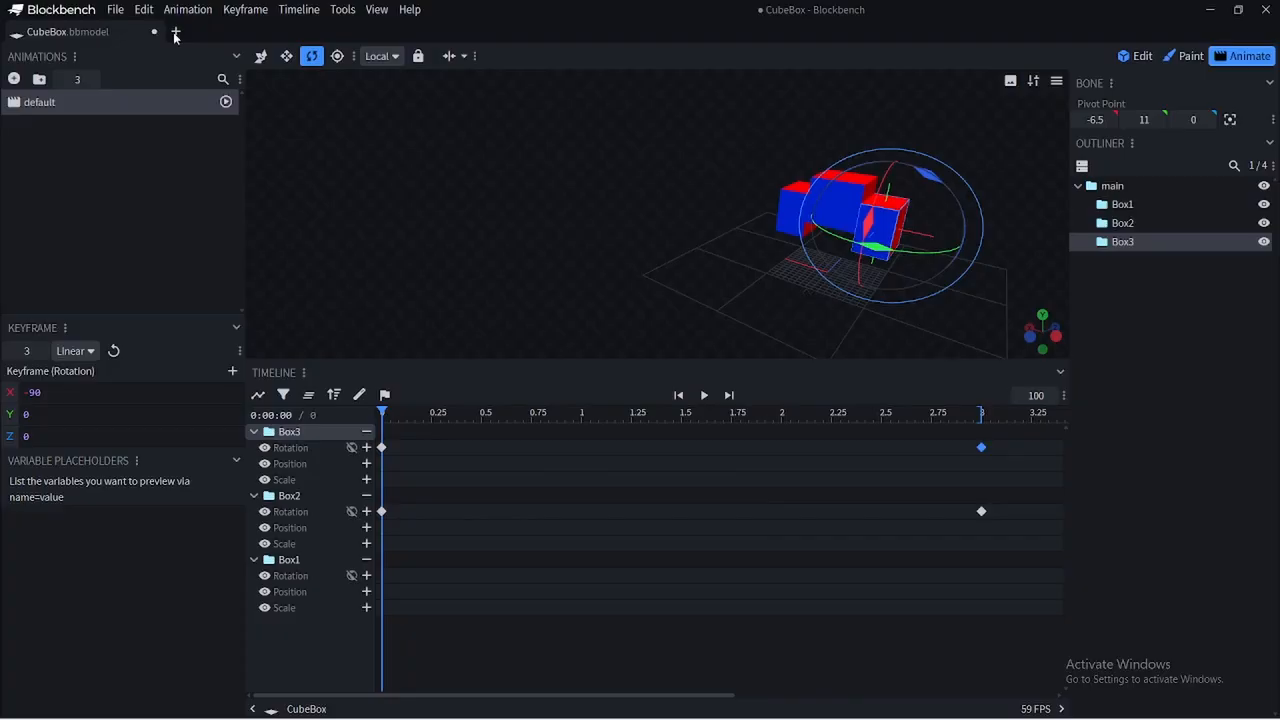
Return to edit mode and save the CubeBox model
click(1139, 57)
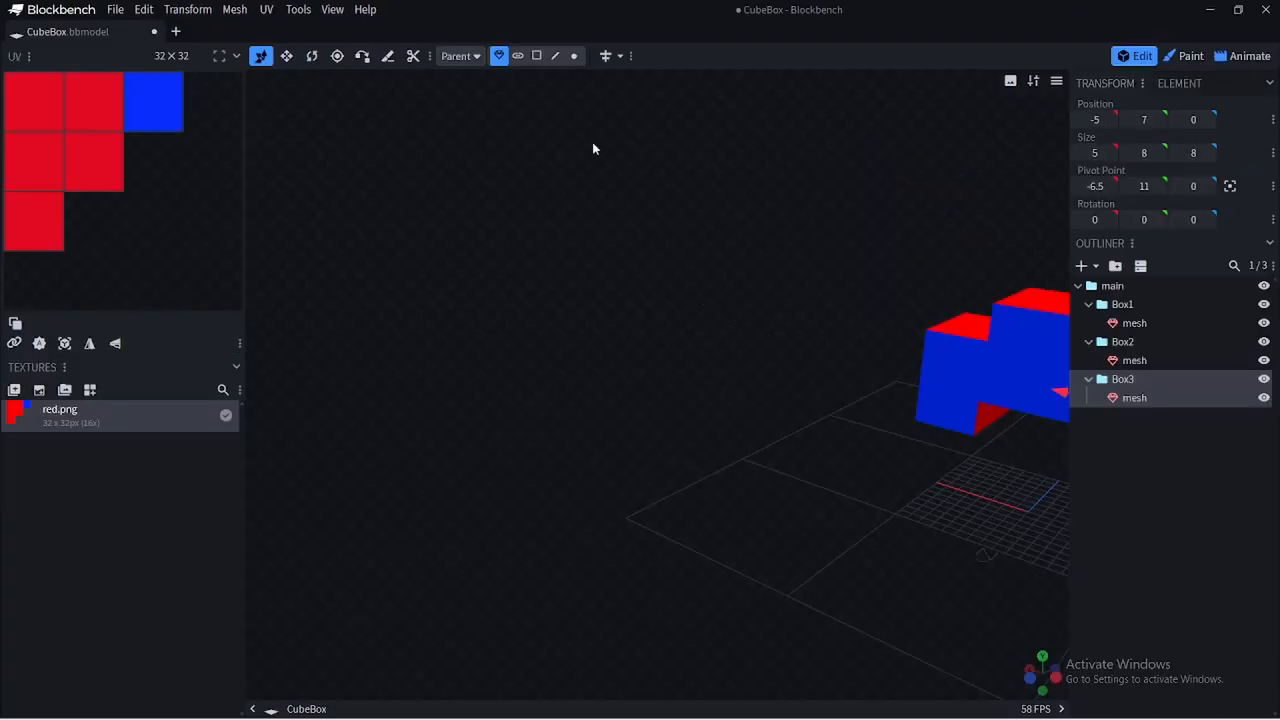
click(117, 12)
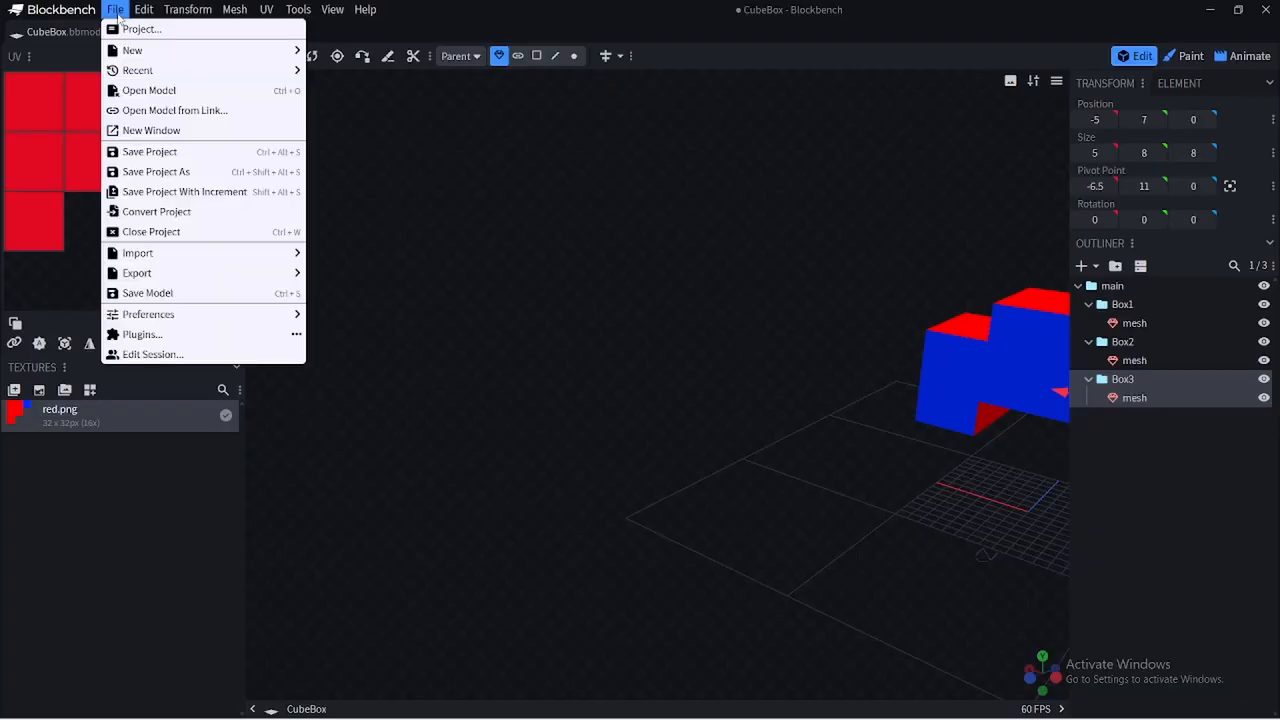
click(168, 293)
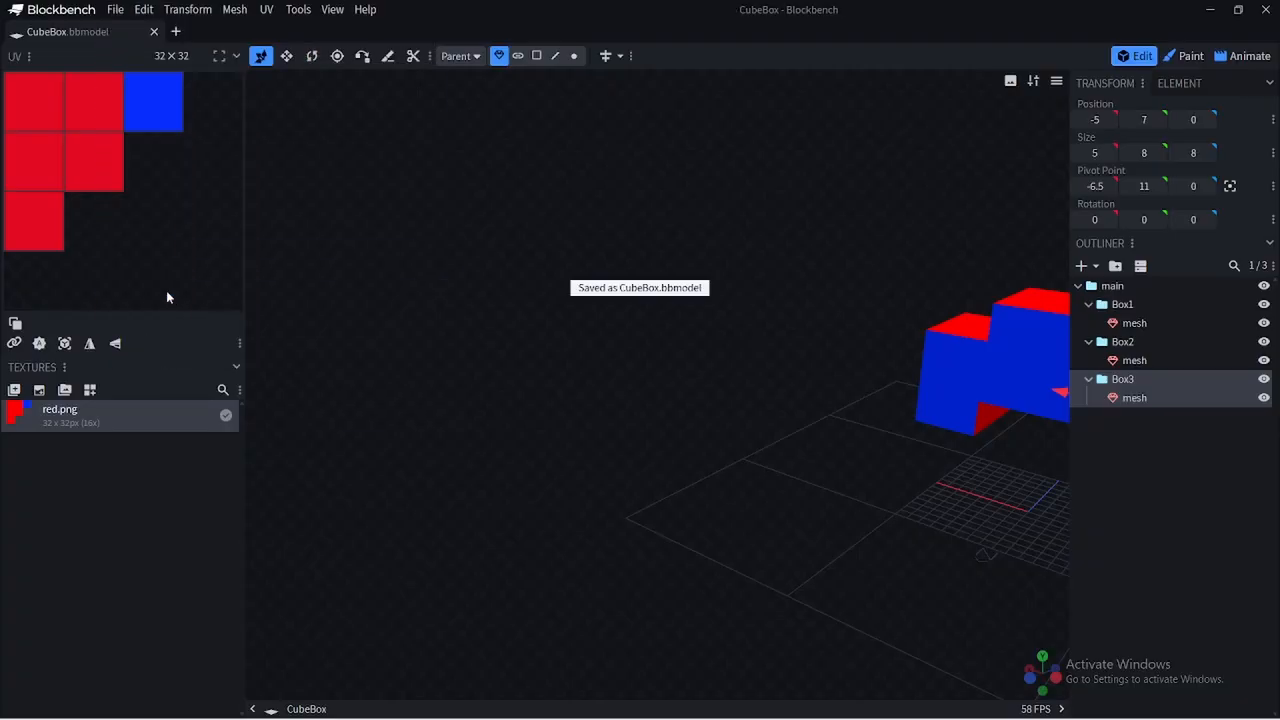
Switch to RPG in a Box, import CubeBox.bbmodel into the CubeBox object and rotate the model so its blue side faces front
key(alt+Tab)
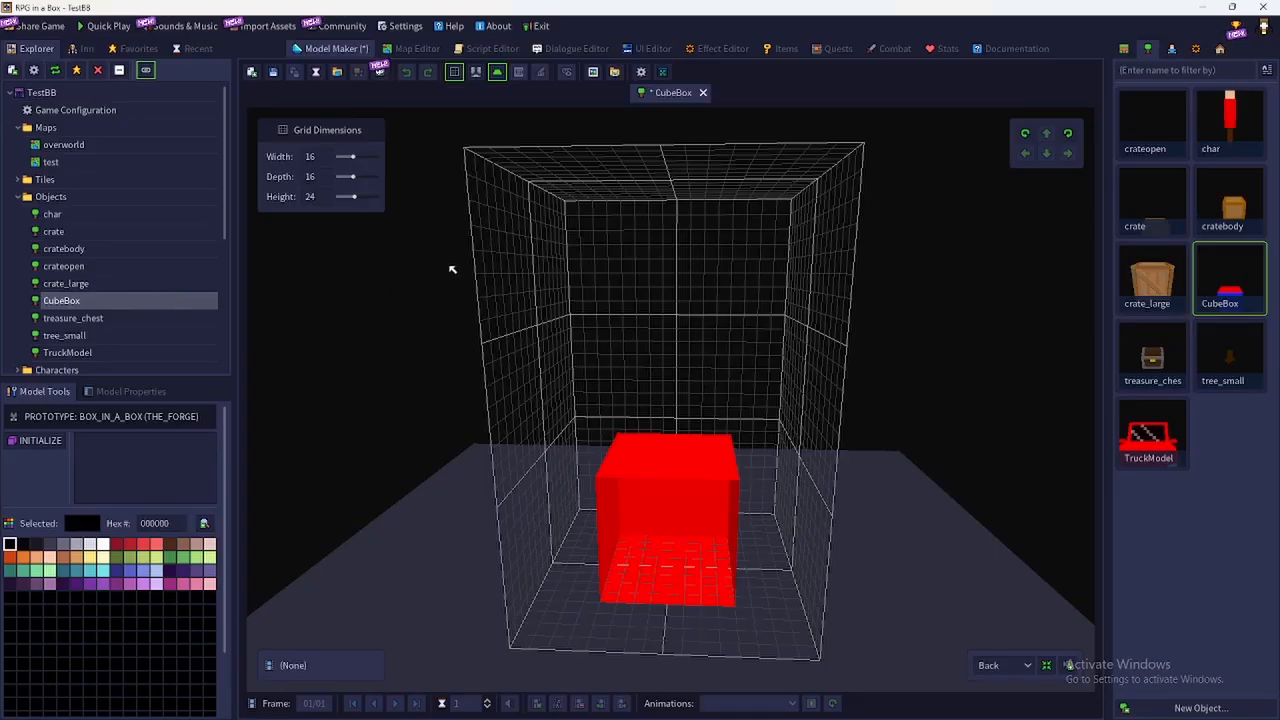
click(337, 72)
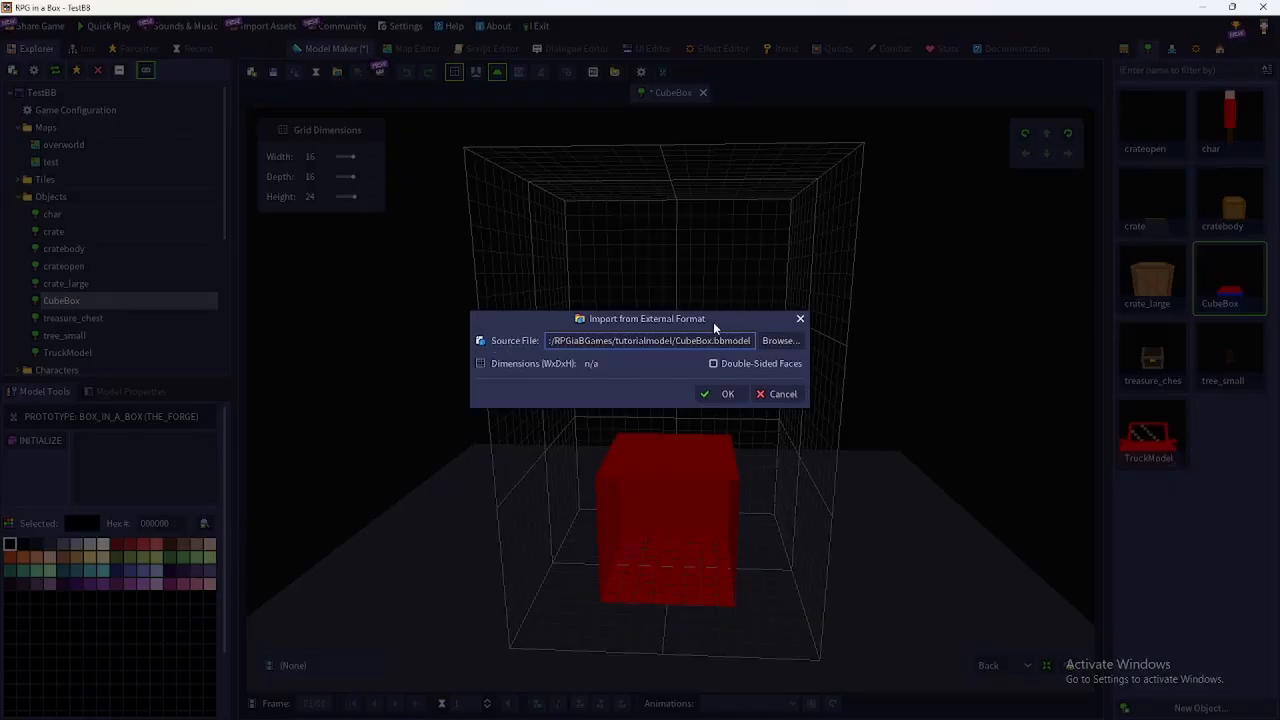
click(727, 394)
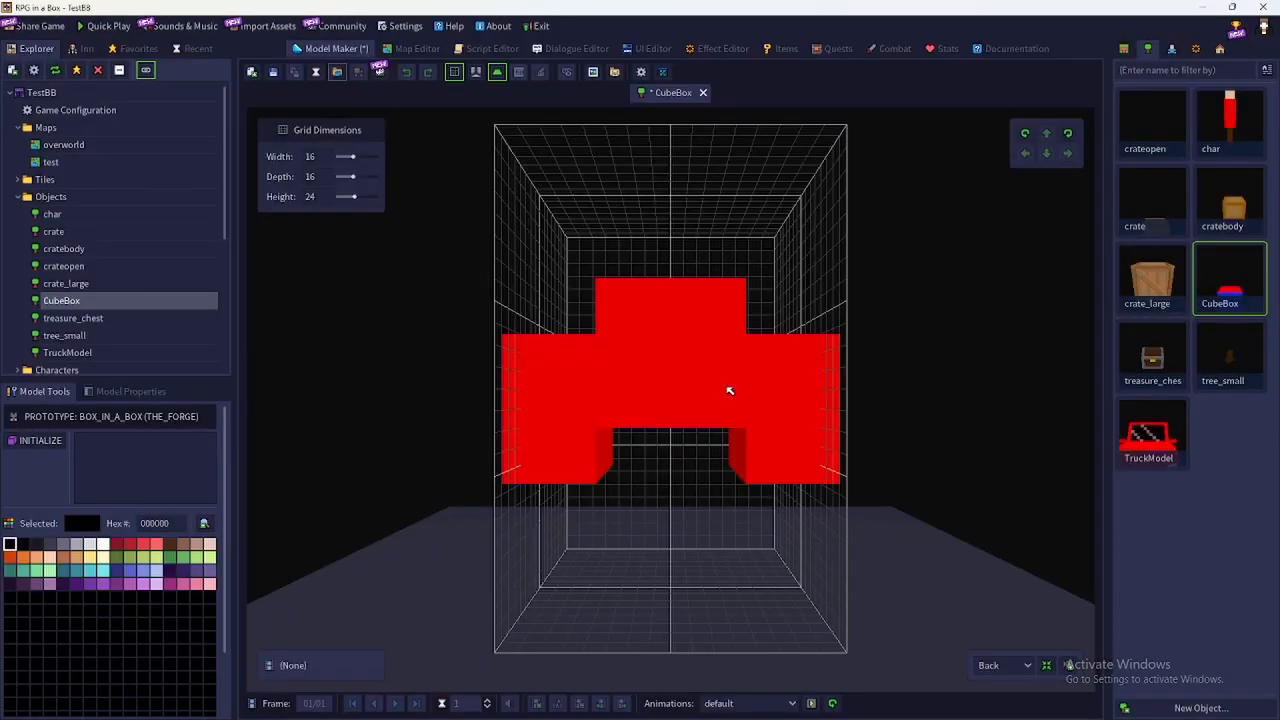
middle_drag(731, 391, 780, 480)
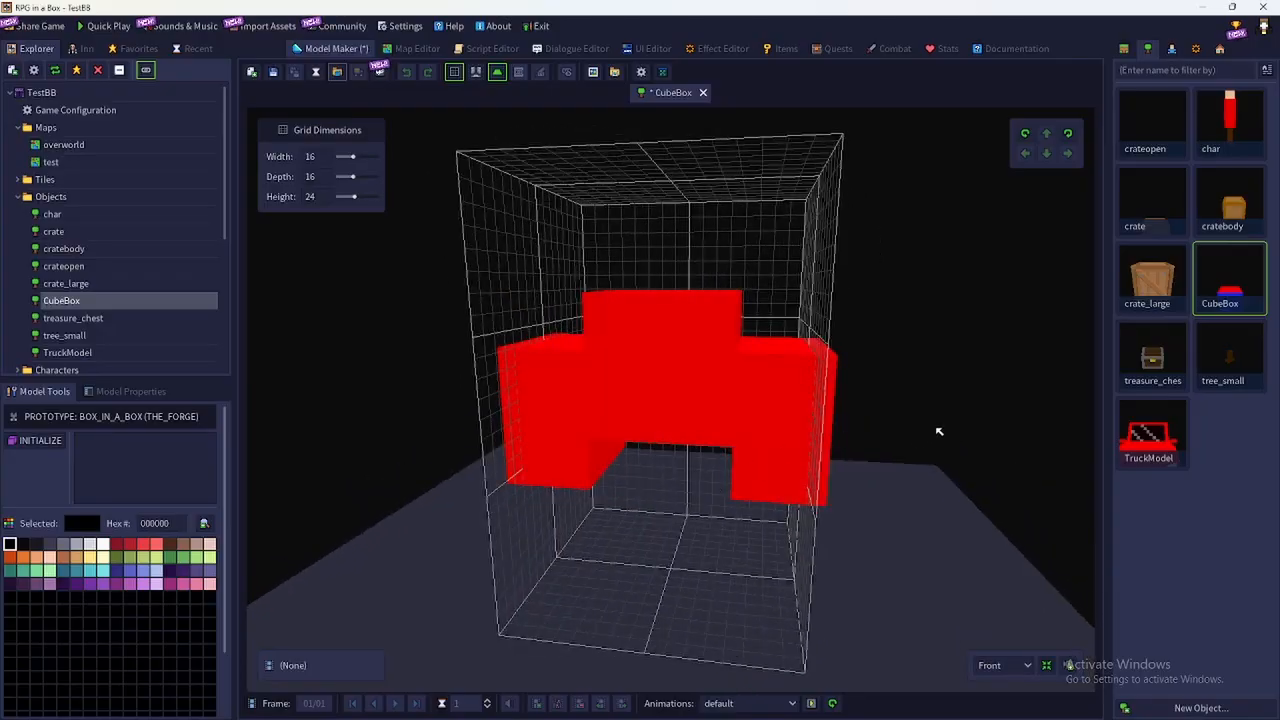
click(1069, 136)
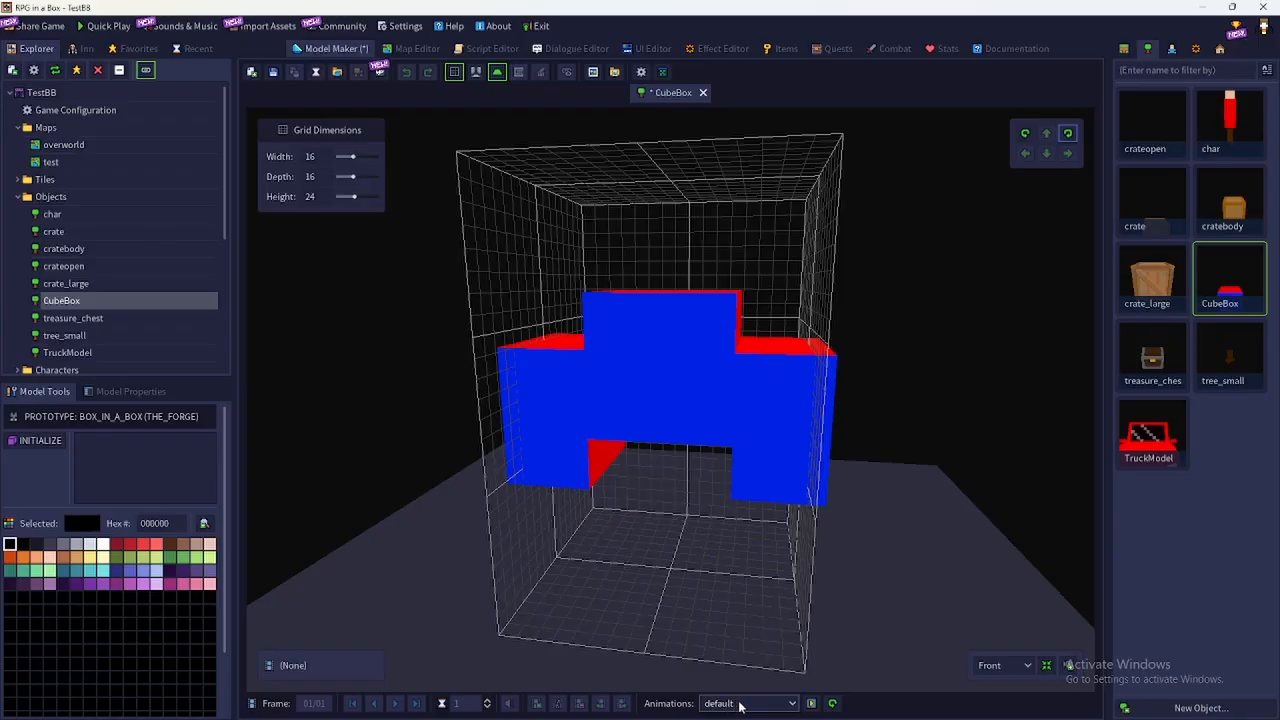
Preview the imported default animation and save the CubeBox object
click(810, 704)
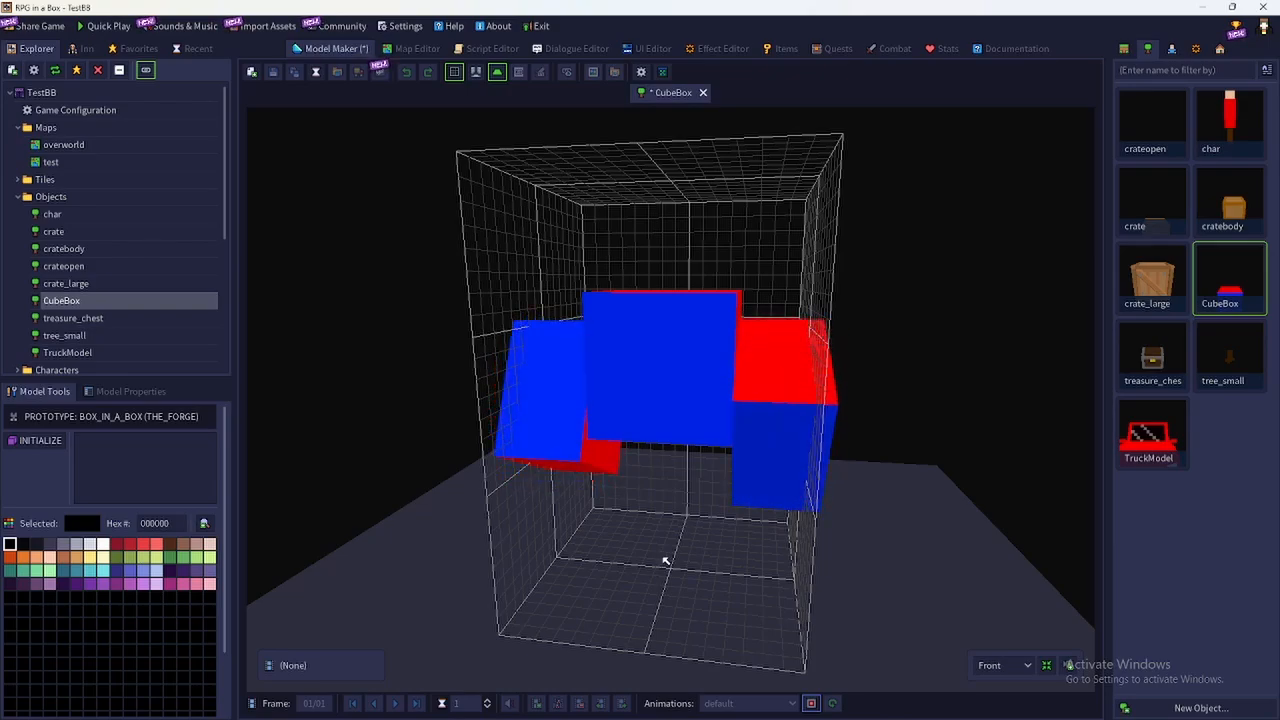
click(811, 703)
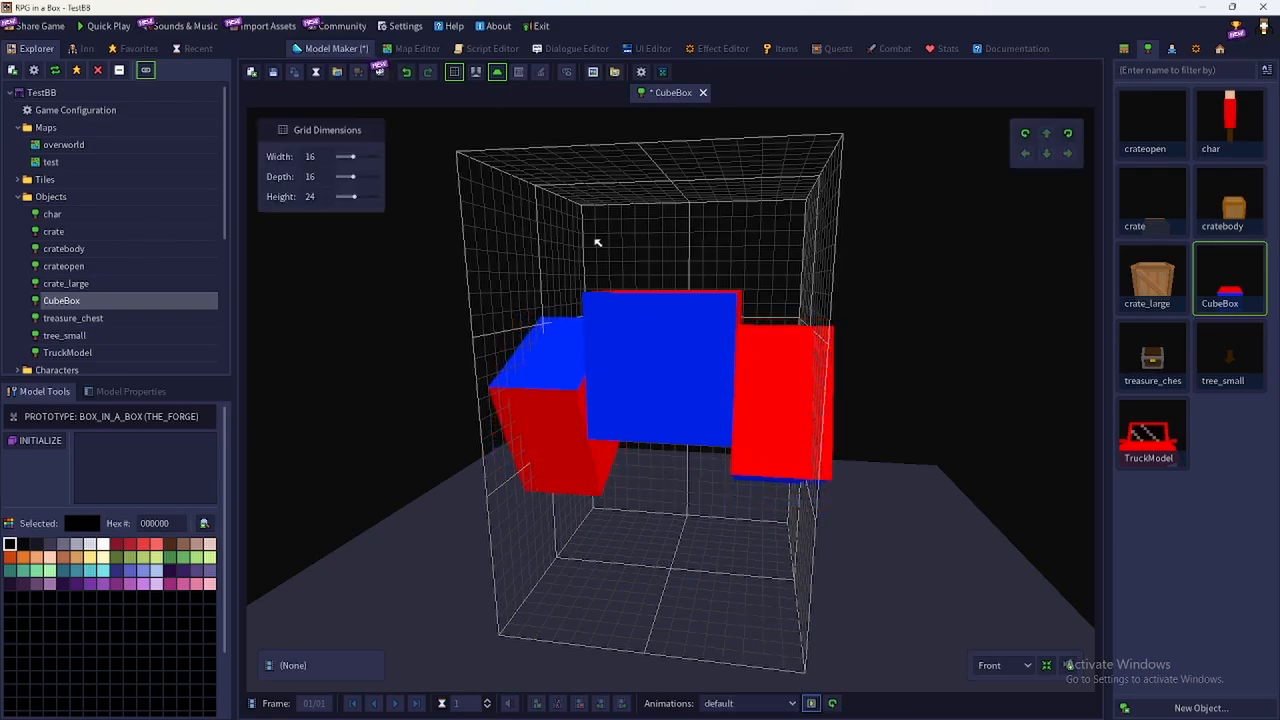
click(287, 77)
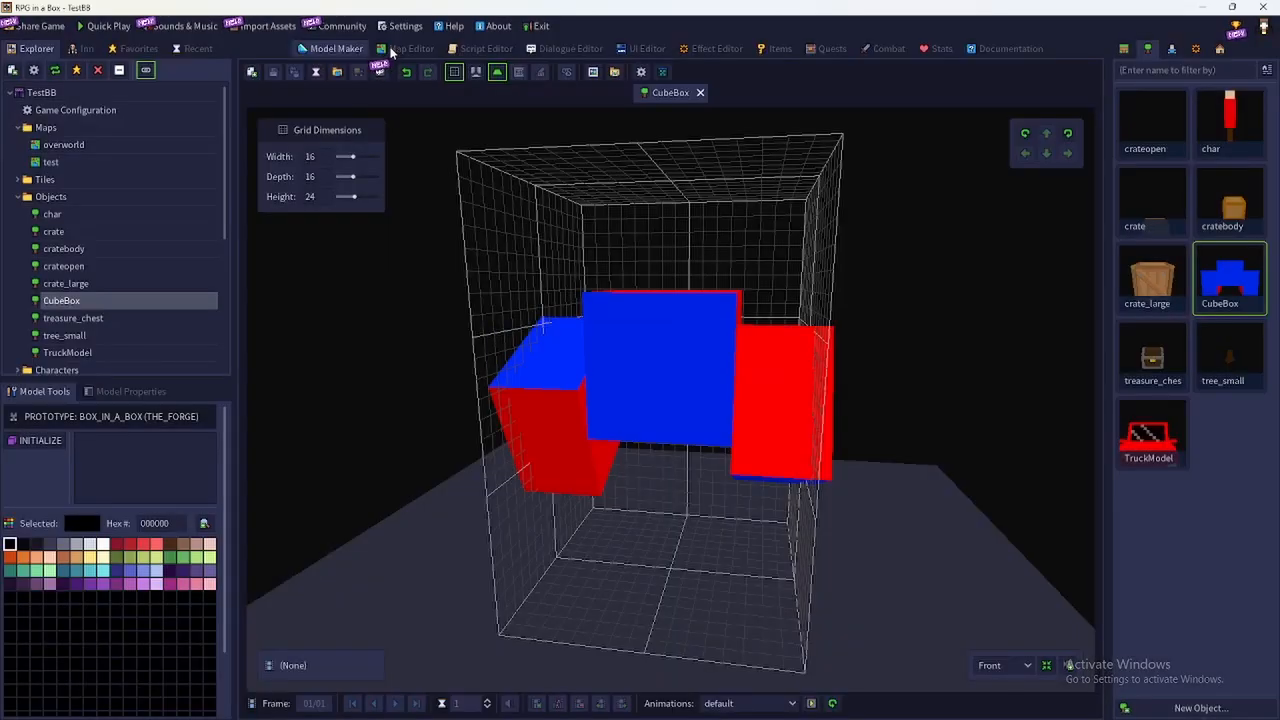
Switch to the map editor and delete the old single-cube CubeBox from the test map
click(398, 48)
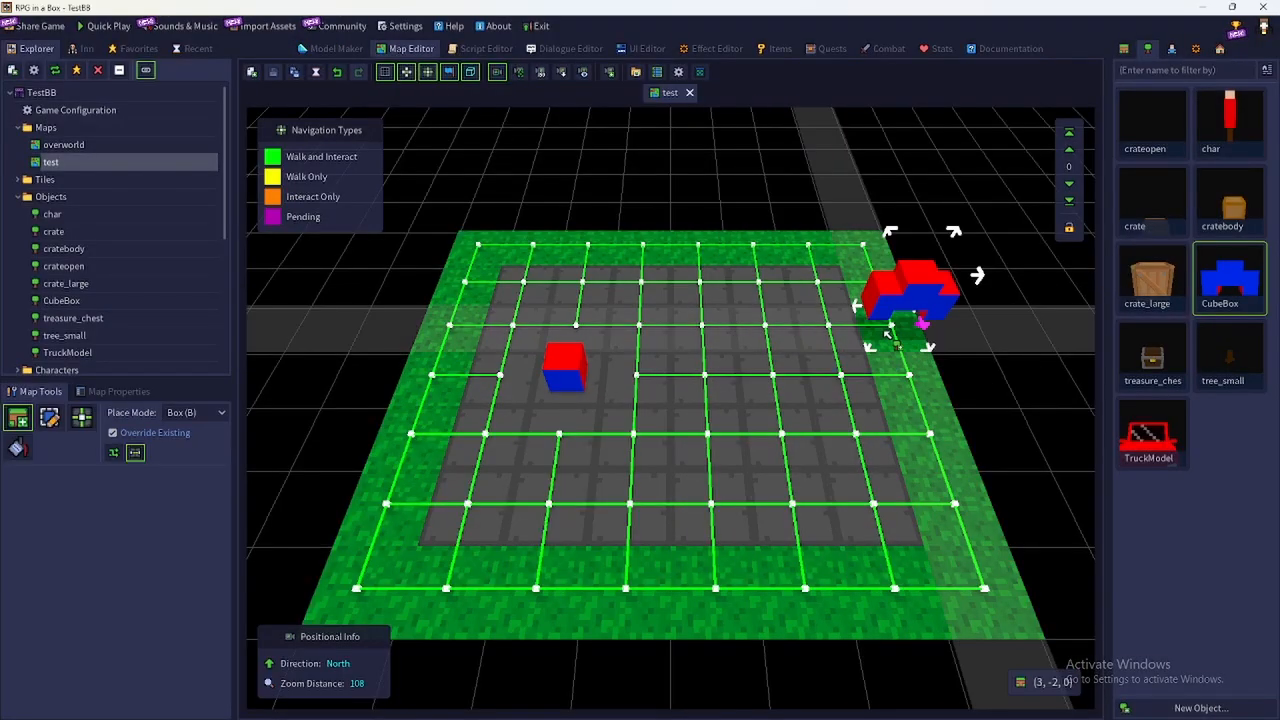
key(e)
click(568, 368)
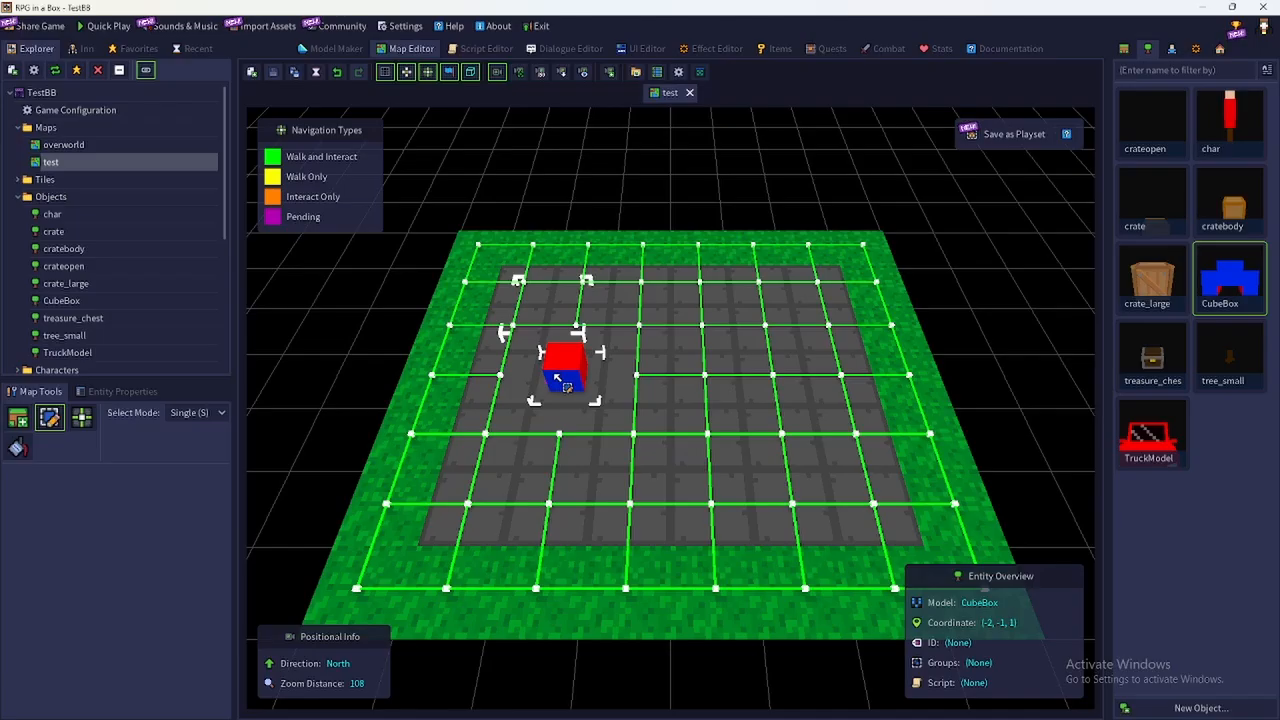
key(Delete)
Place the CubeBox object on the test map at tile (-2, -1, 0)
click(1258, 272)
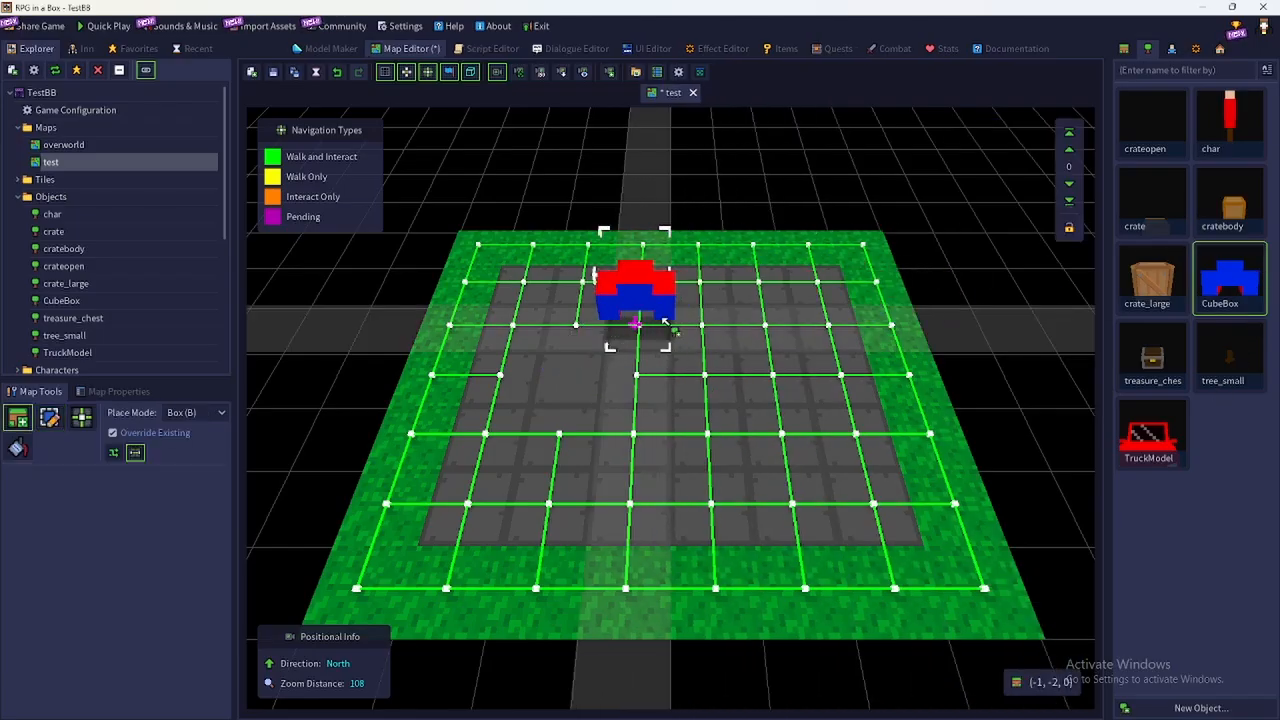
click(578, 376)
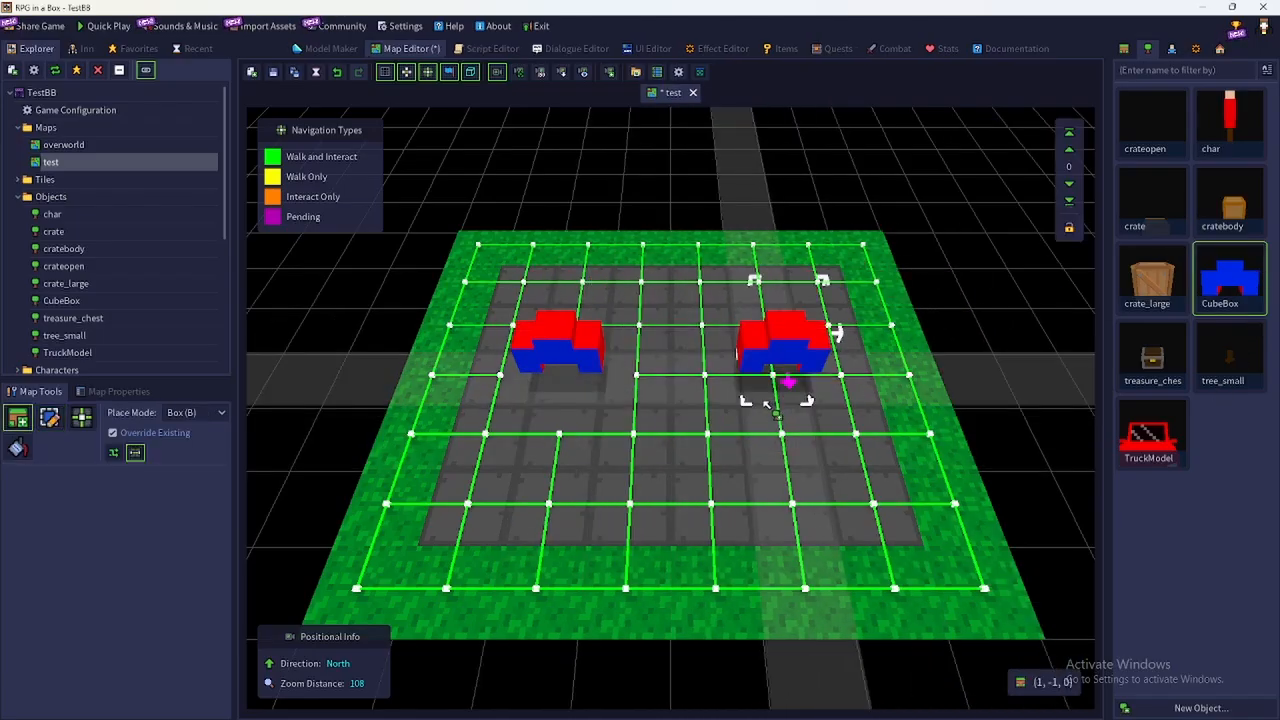
key(e)
Playtest the game, walk the character around the CubeBox to watch its animation, and close the game window
key(F5)
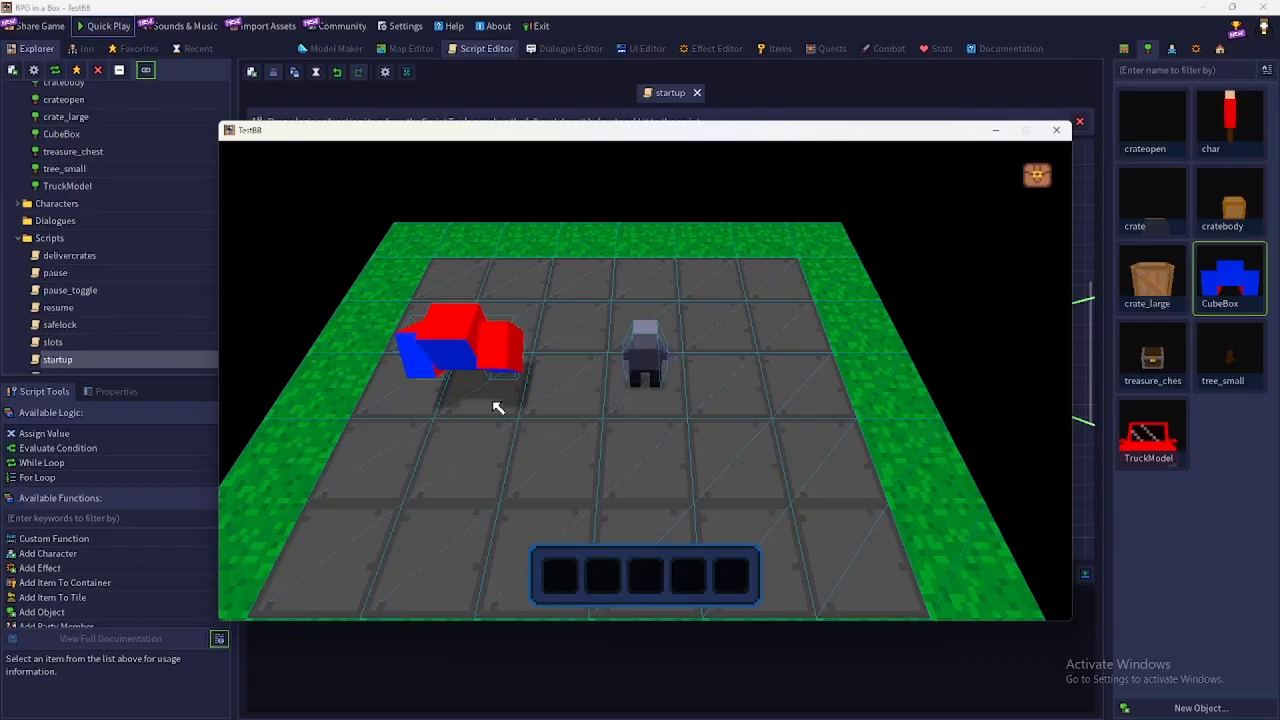
key(s)
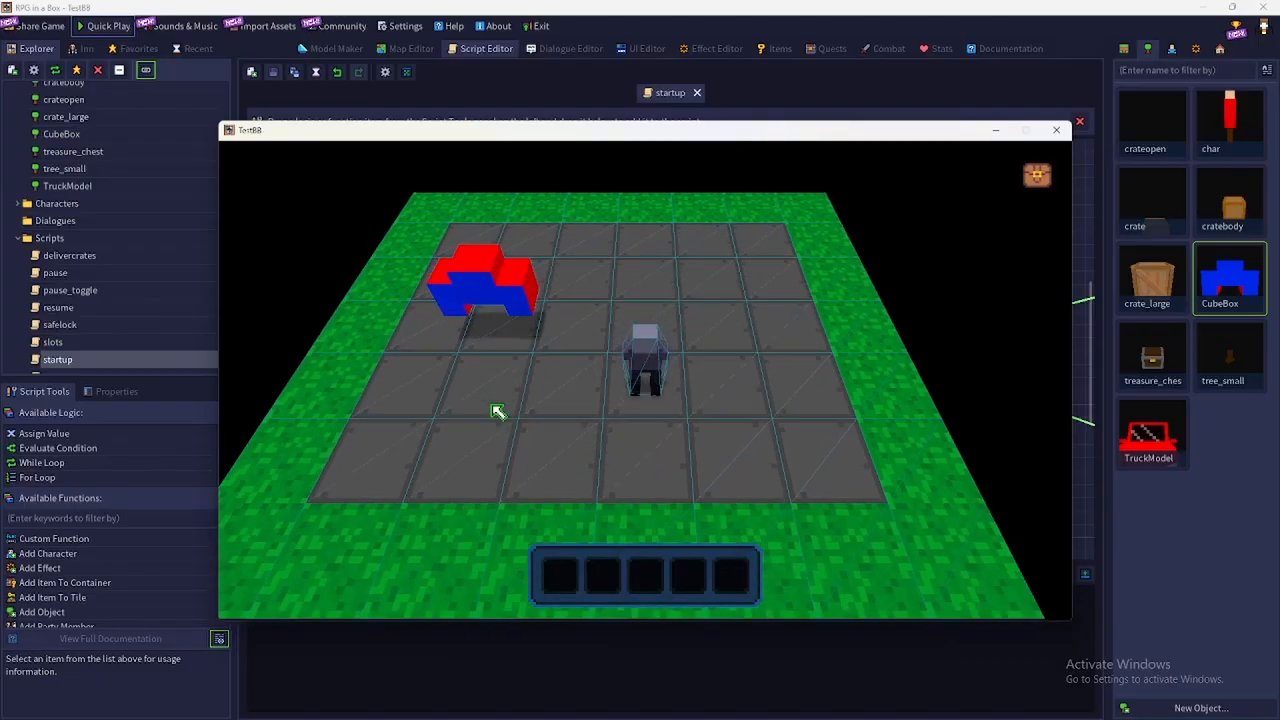
key(a)
key(w)
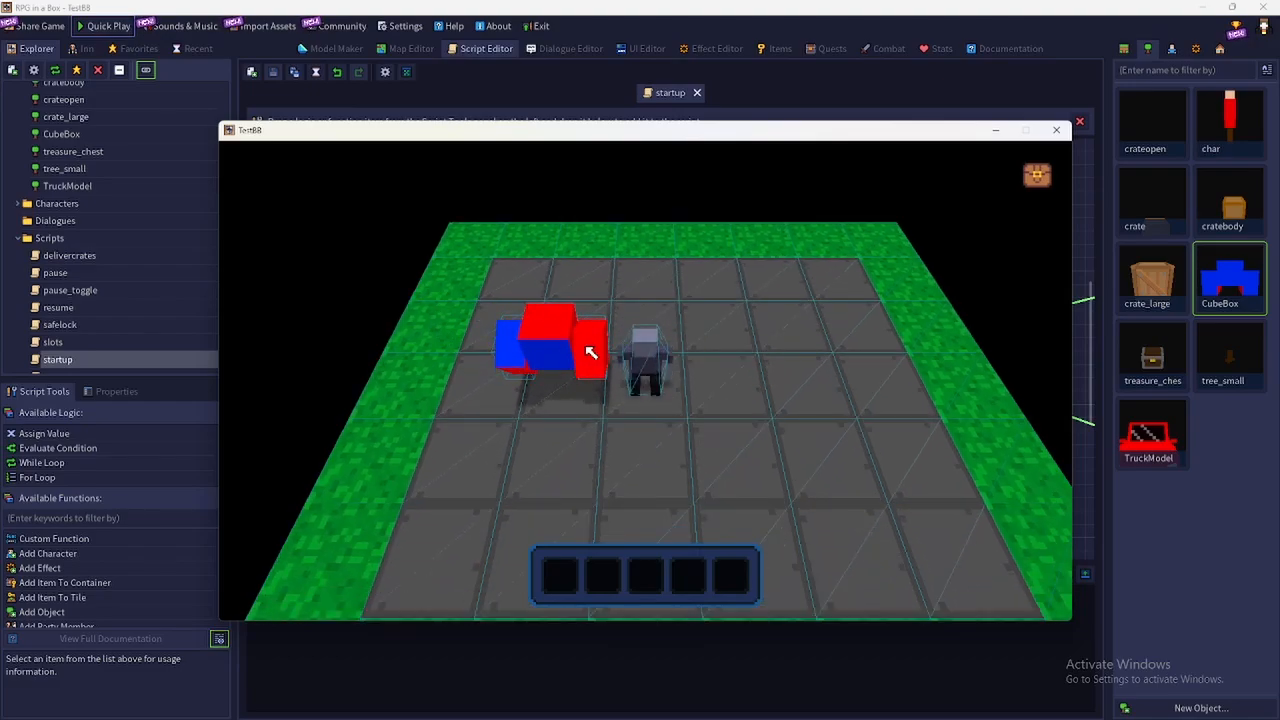
key(s)
key(a)
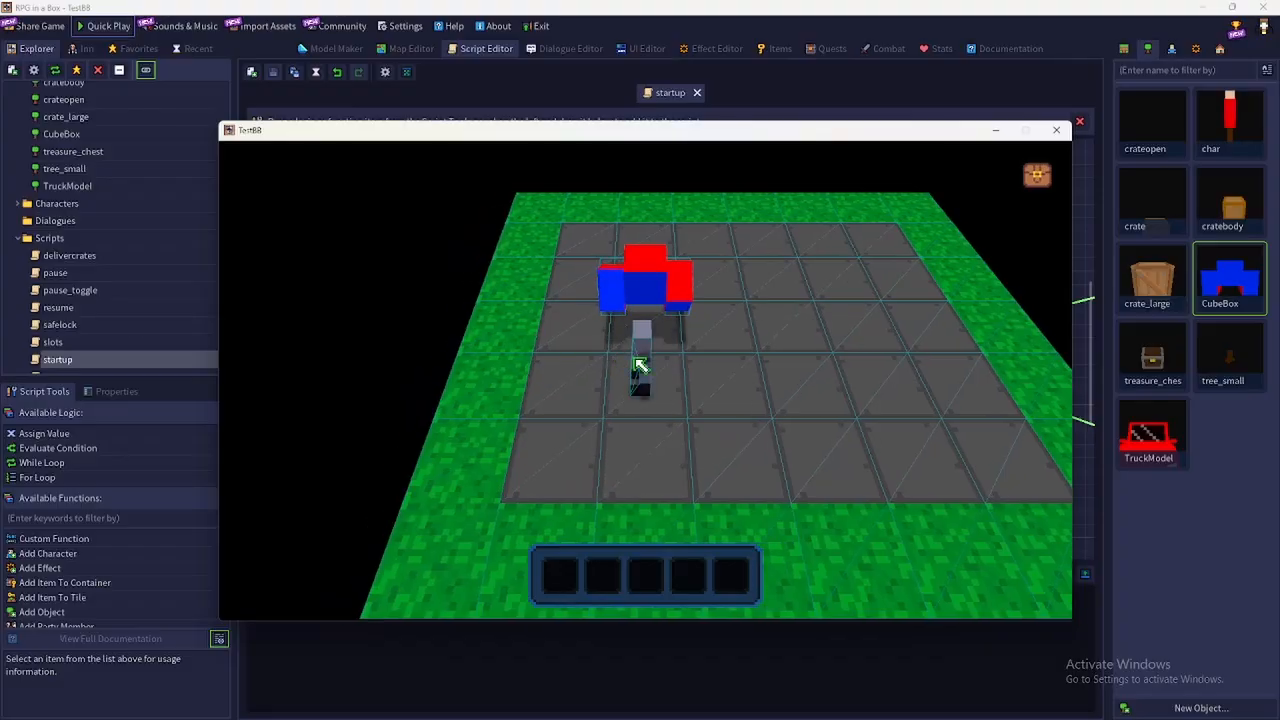
key(d)
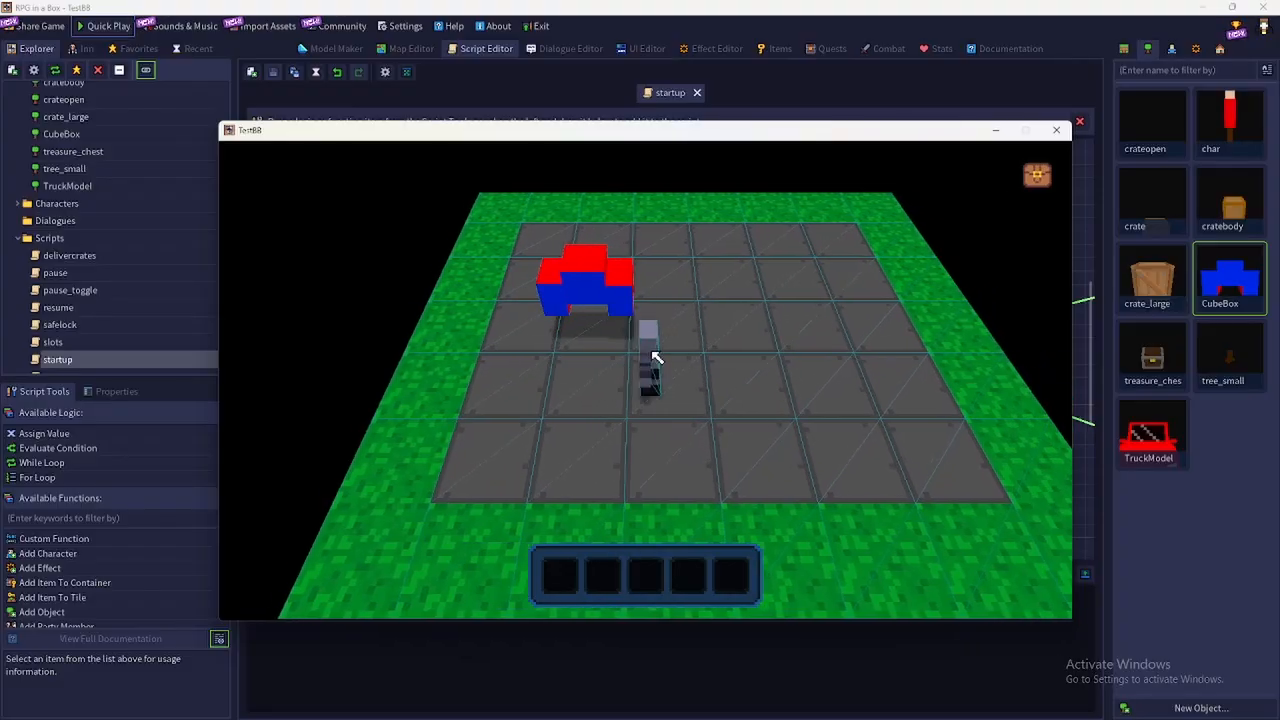
key(w)
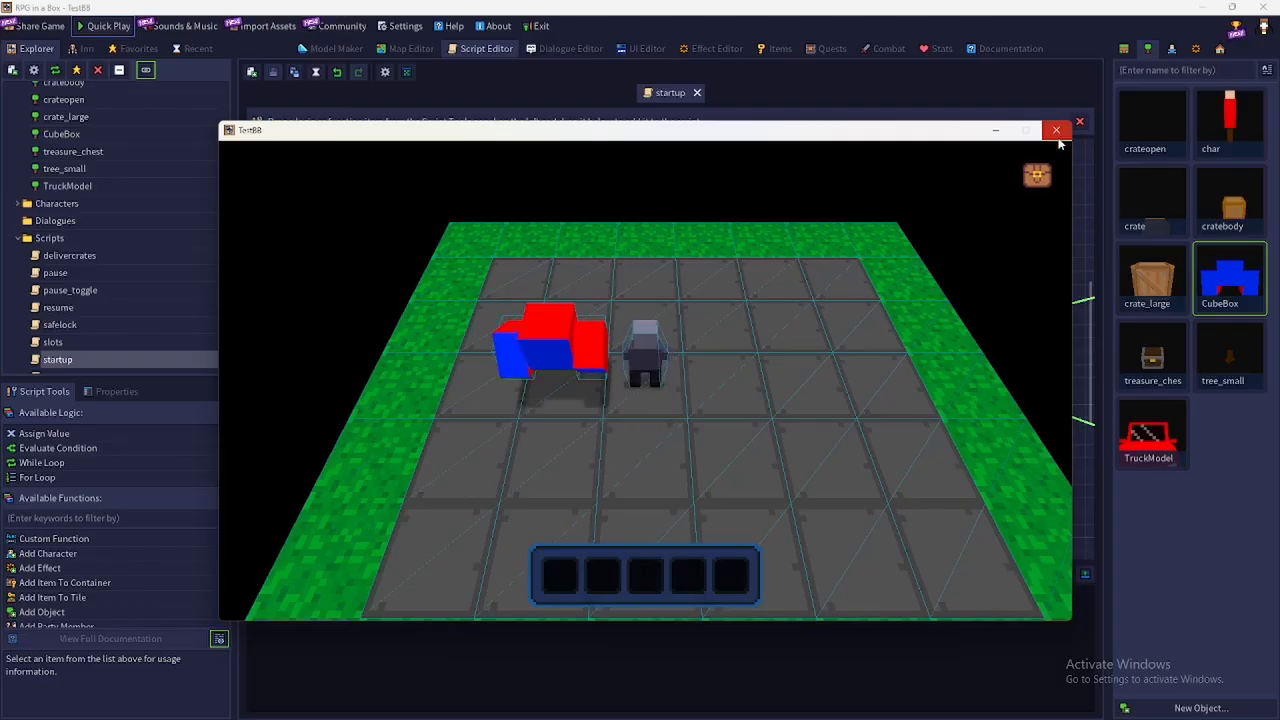
click(1056, 131)
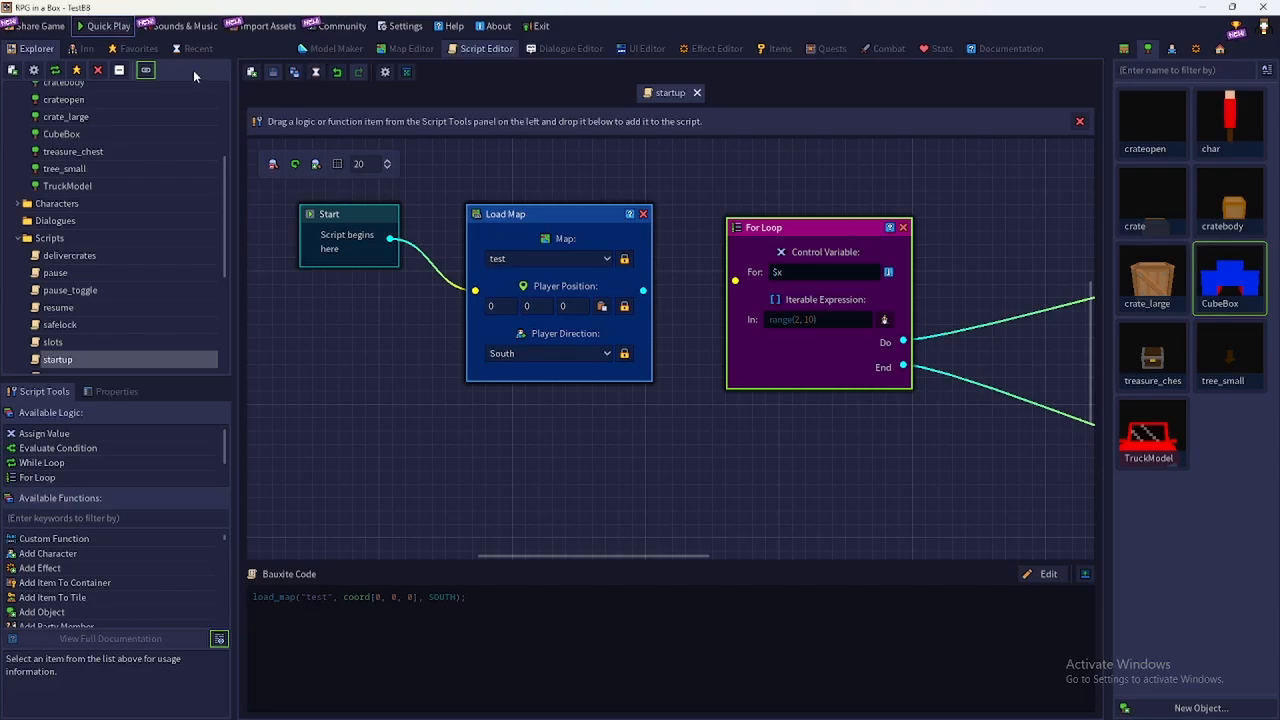
Switch to Blockbench, bring the CubeBox model into view from its blue side, and enter animation mode
key(alt+Tab)
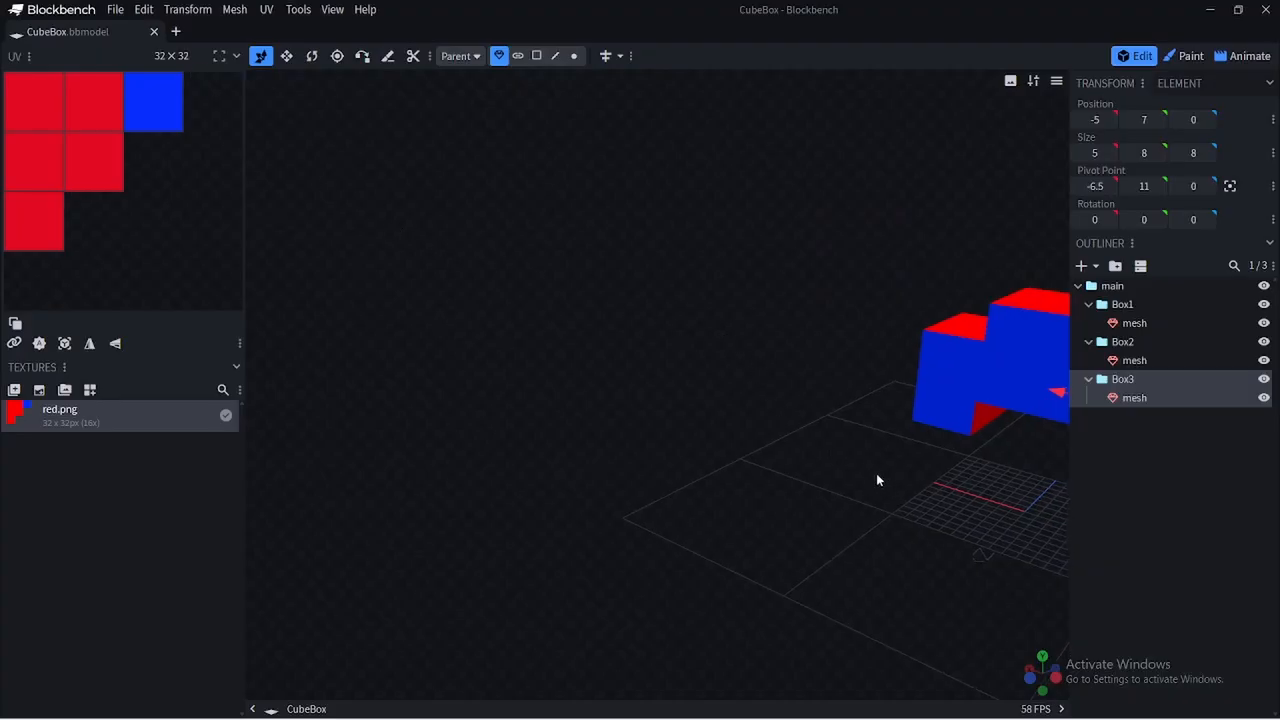
right_drag(876, 473, 583, 469)
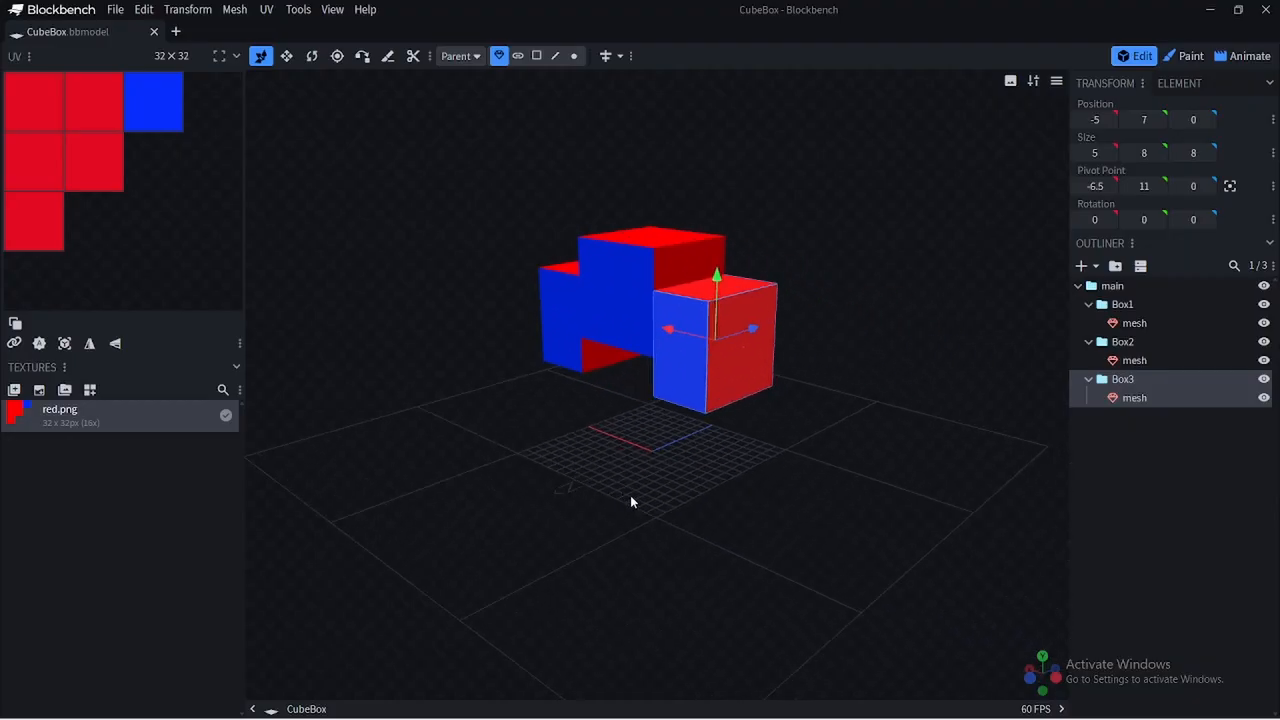
drag(631, 498, 729, 506)
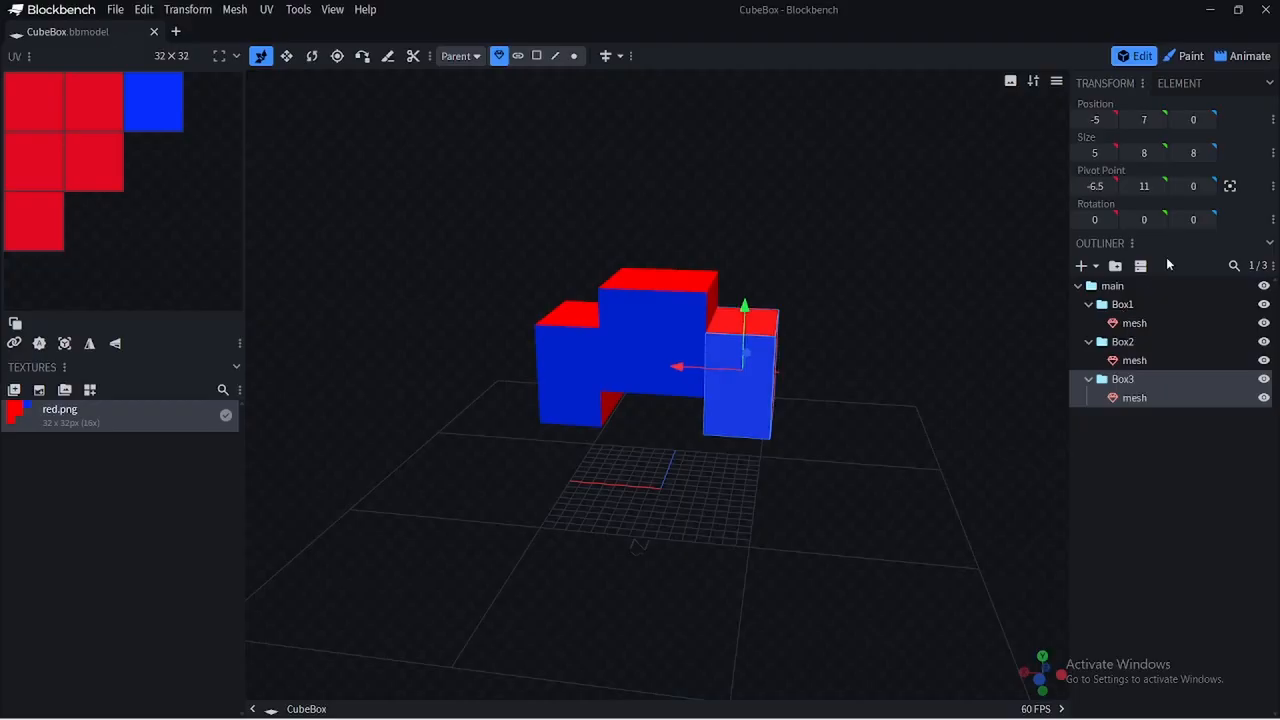
click(1243, 60)
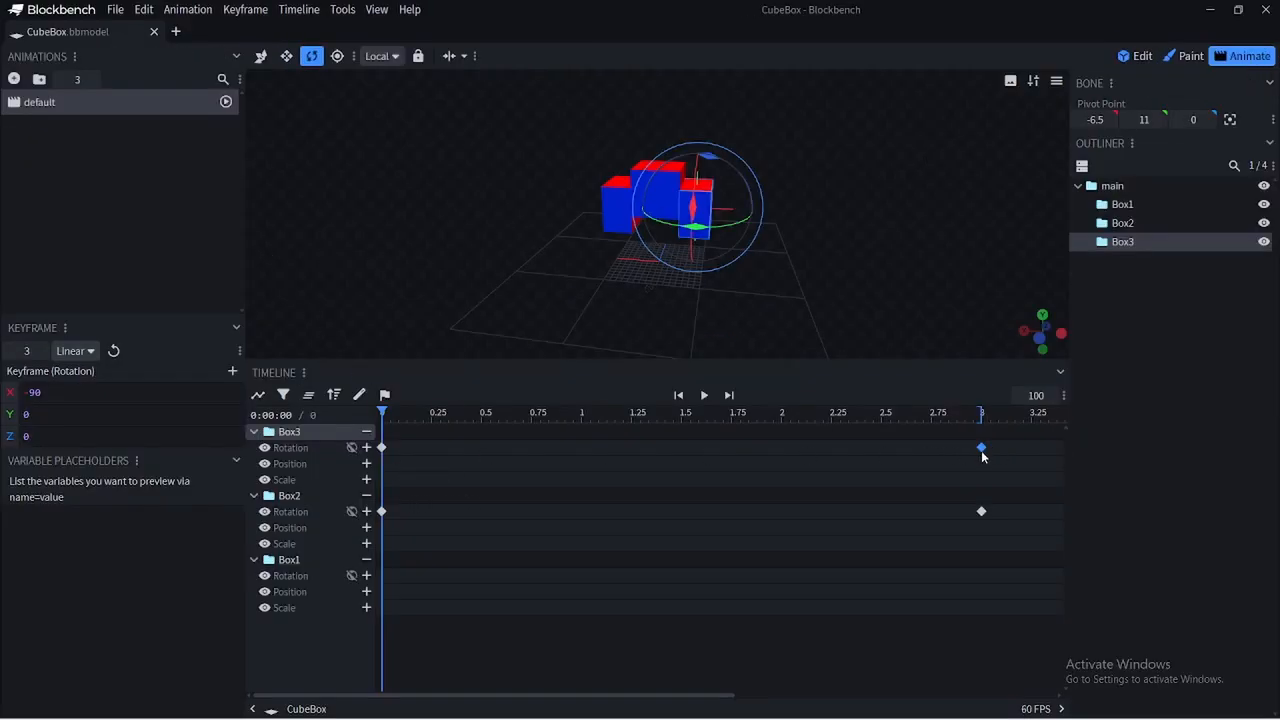
Set the X rotation of the 3-second keyframes to -270 for Box3 and 270 for Box2, and save the model
click(981, 512)
click(981, 449)
click(19, 398)
click(982, 512)
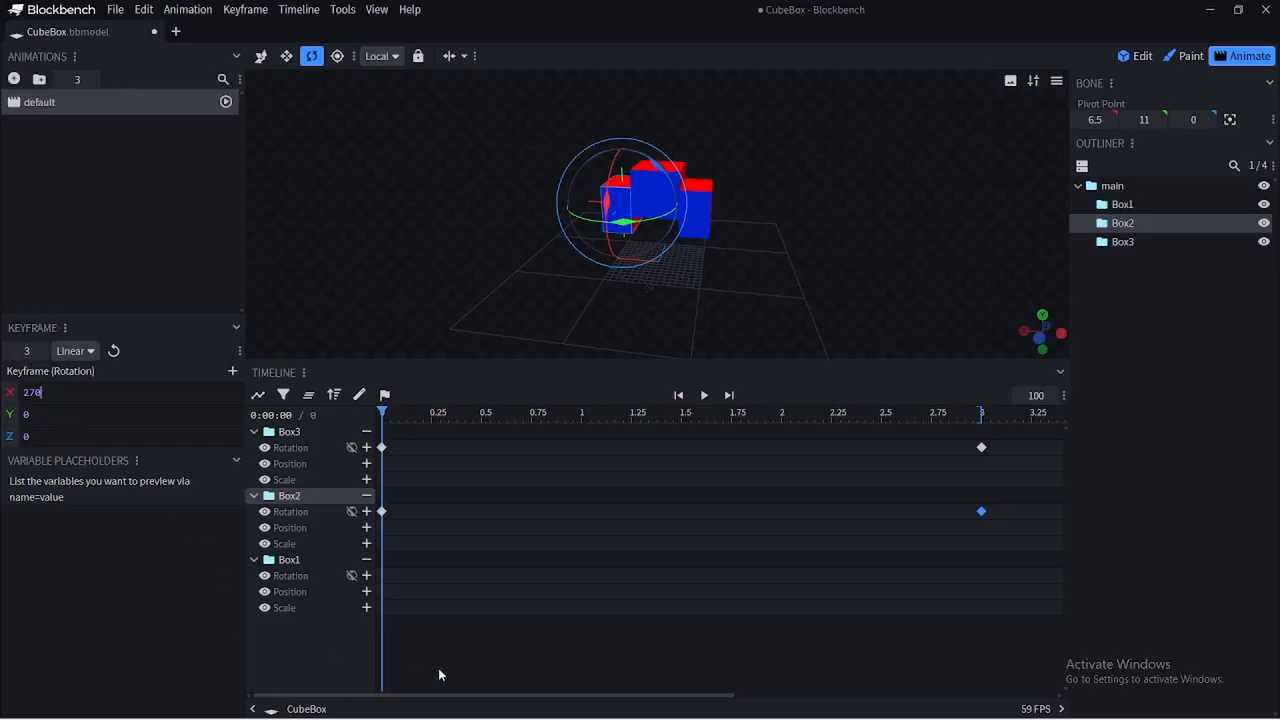
drag(380, 411, 372, 462)
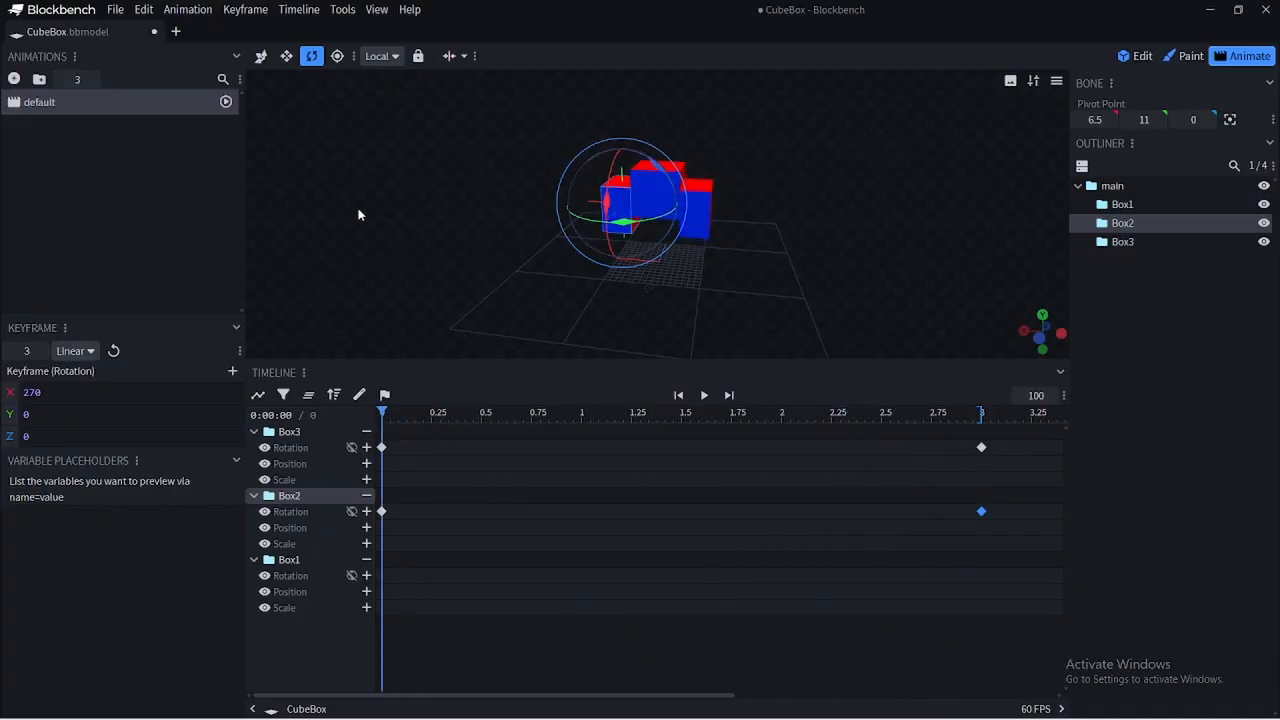
click(117, 10)
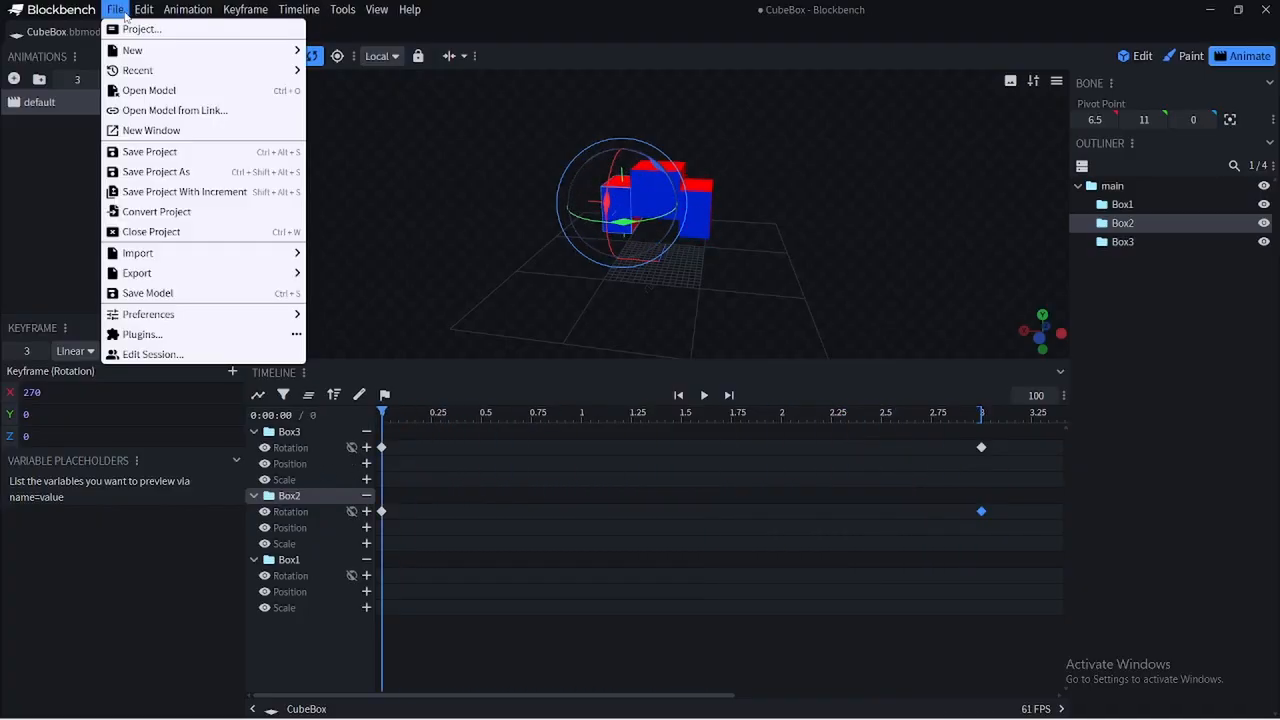
click(171, 293)
Switch to RPG in a Box, re-import CubeBox.bbmodel into the CubeBox object, and rotate it so its blue side faces front
key(alt+Tab)
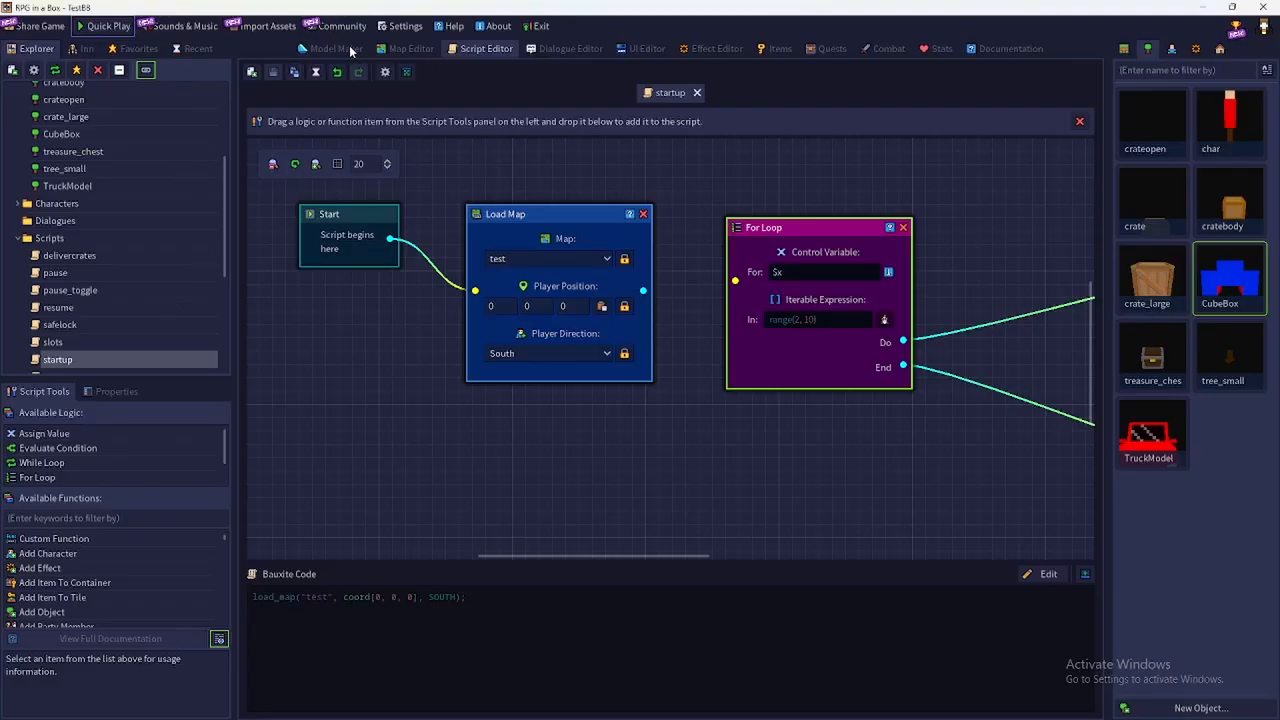
click(340, 49)
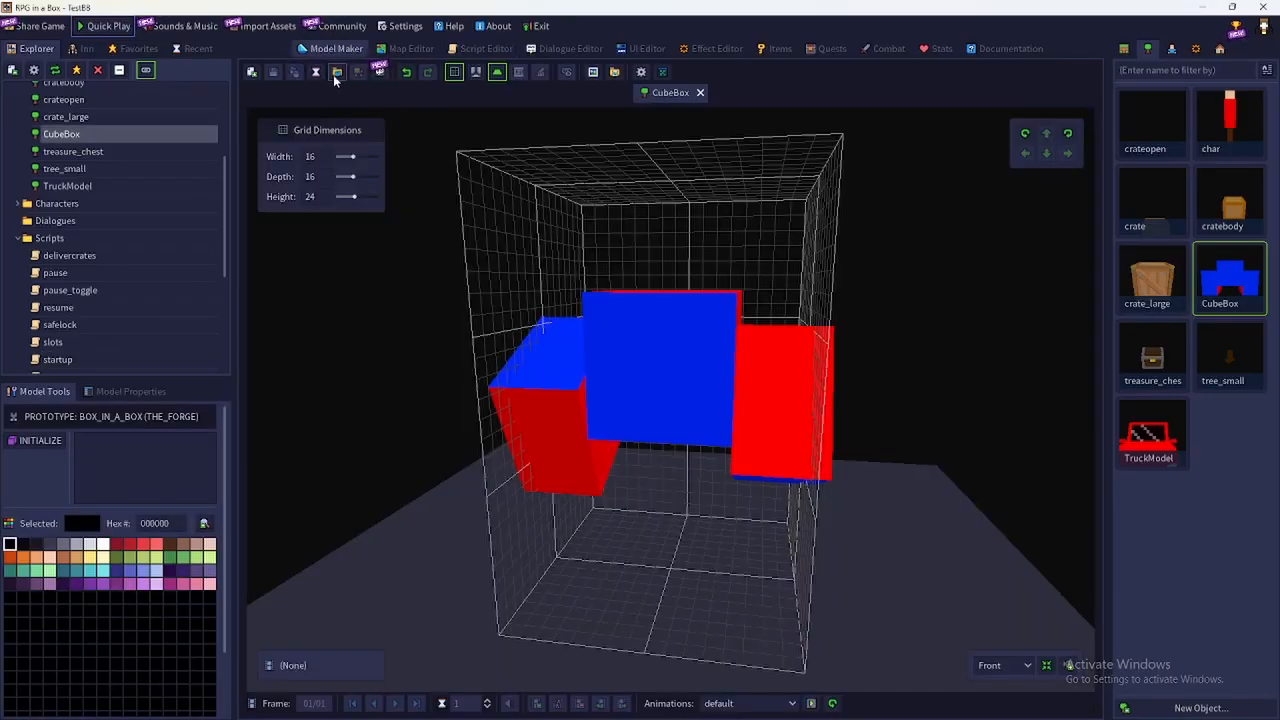
click(337, 73)
click(722, 394)
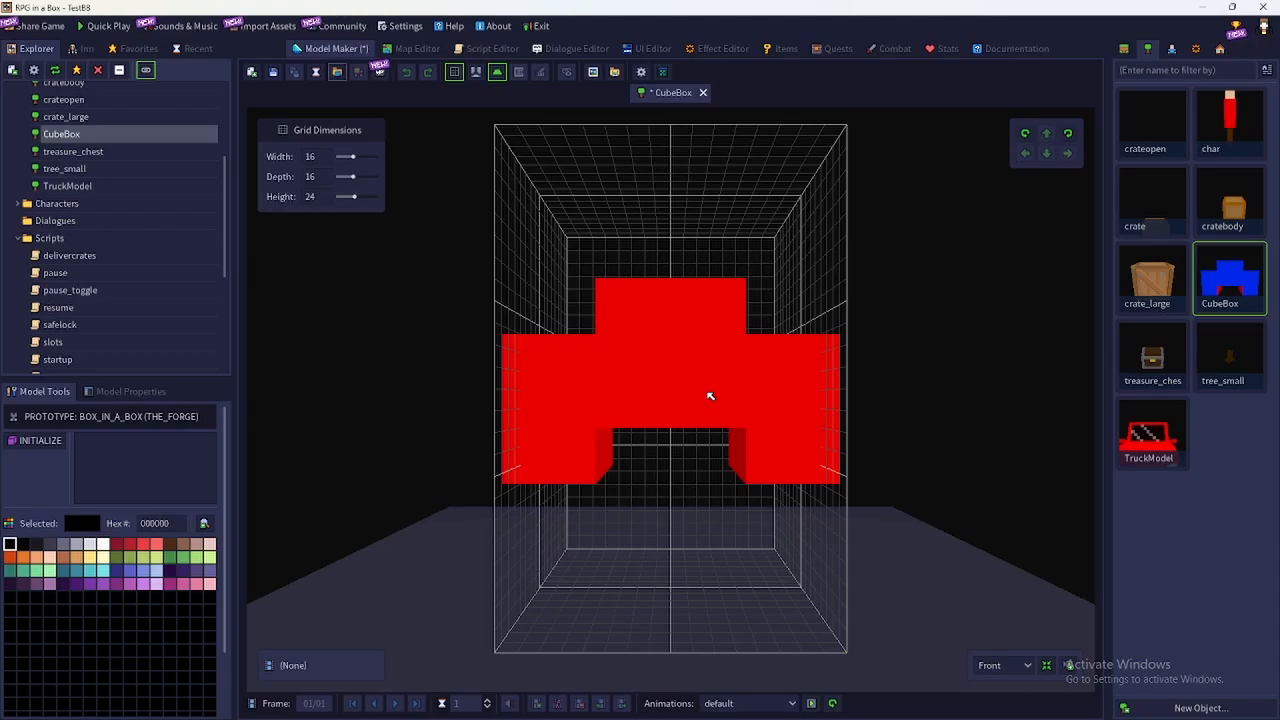
click(1067, 136)
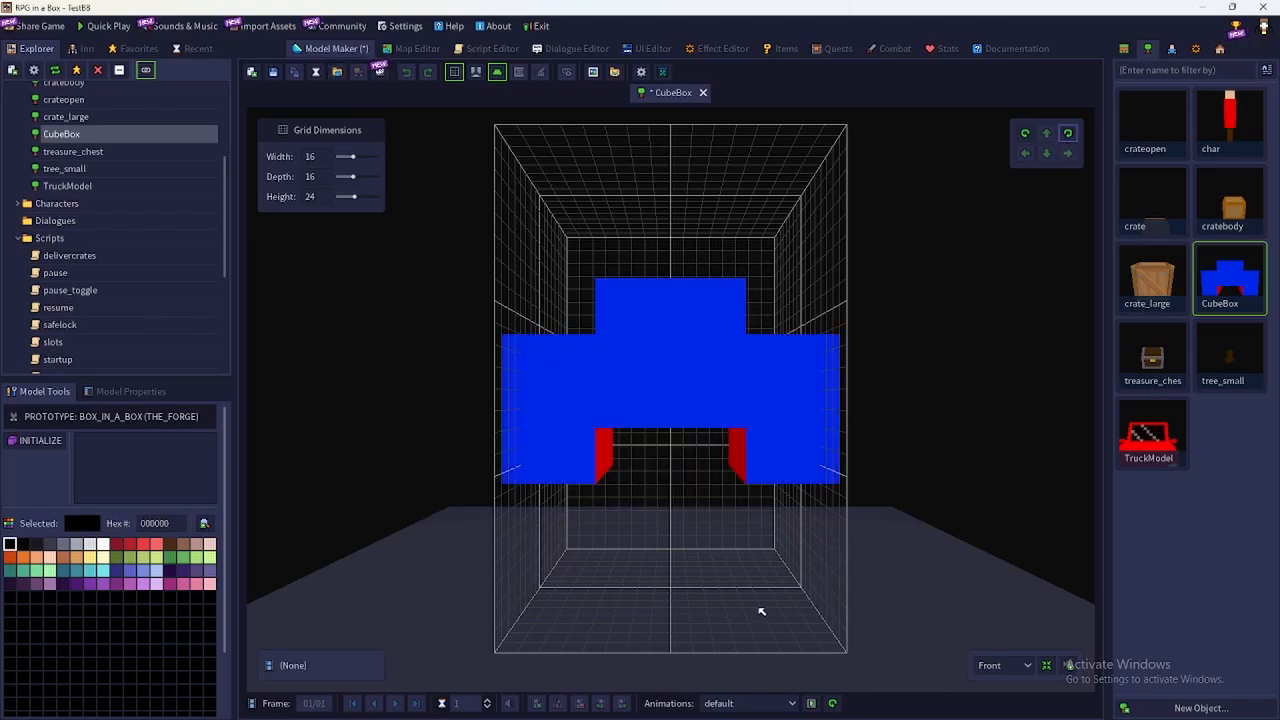
Play the CubeBox's default animation in the model editor, inspect it from an angle, and stop playback
click(810, 703)
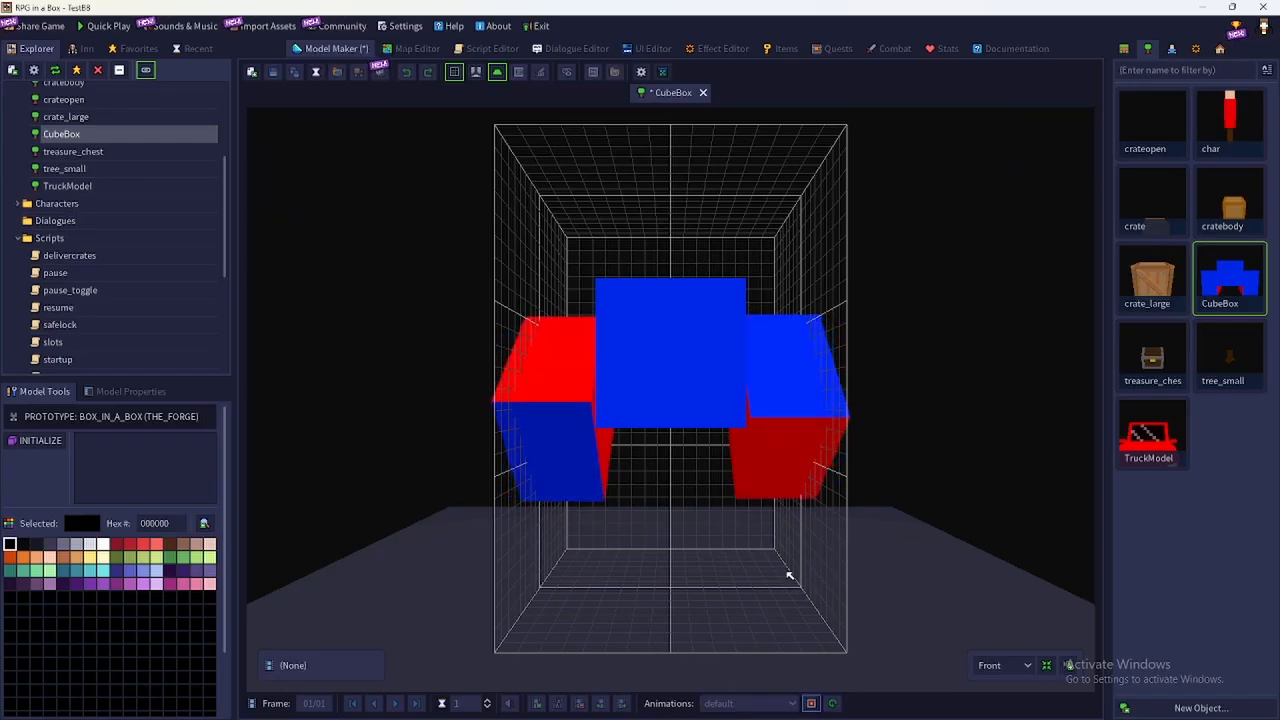
middle_drag(789, 574, 760, 586)
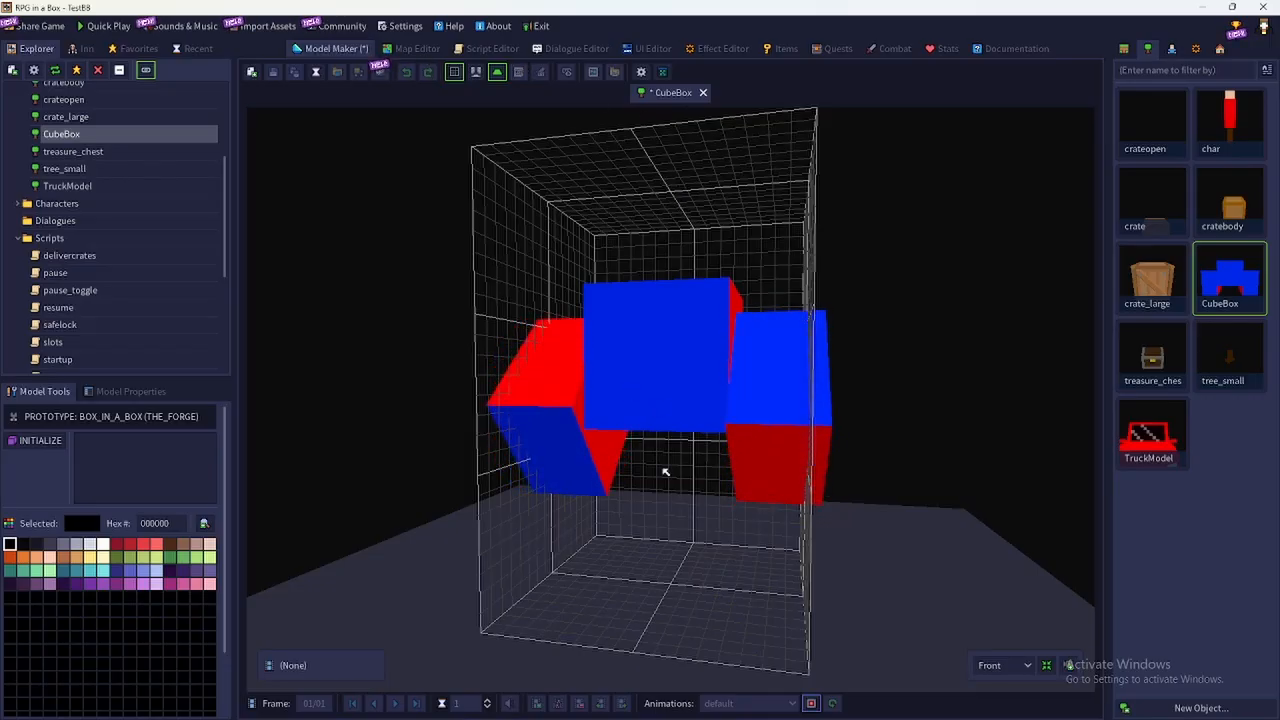
click(811, 703)
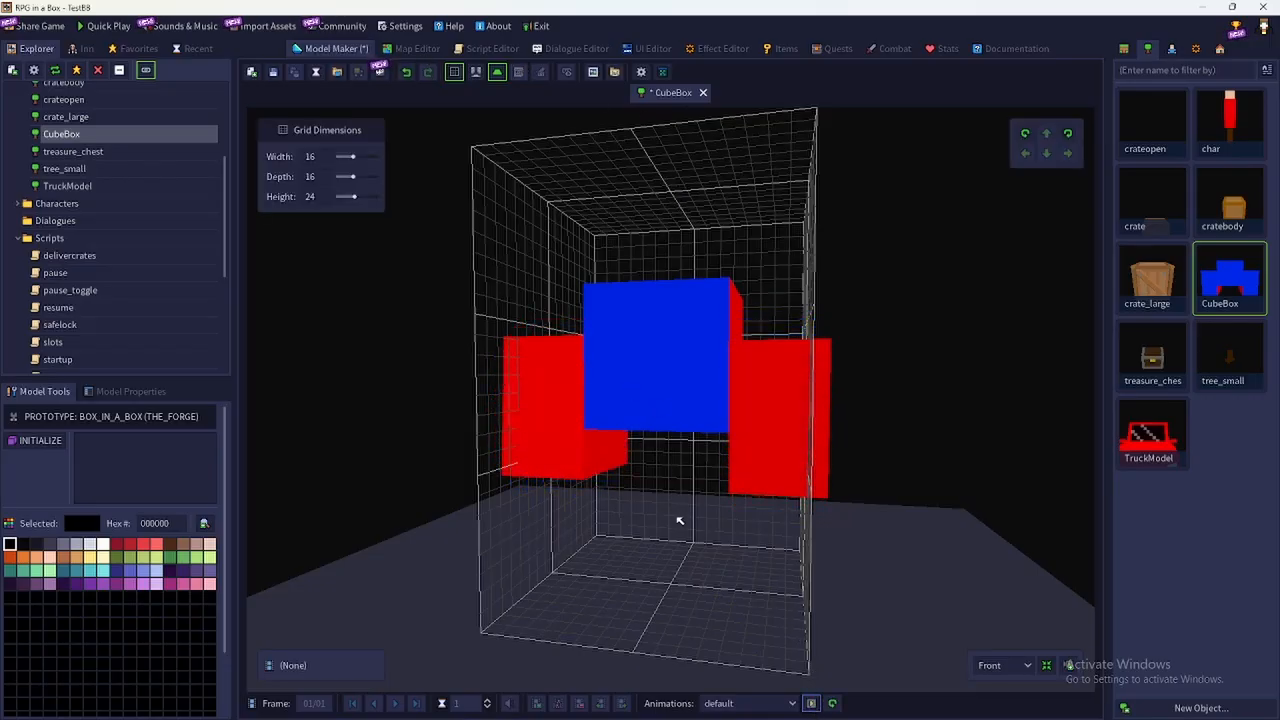
Switch to Blockbench, set Box2's and Box3's 3-second keyframes to full X rotations, with Box3 at -360, and save the model
key(alt+Tab)
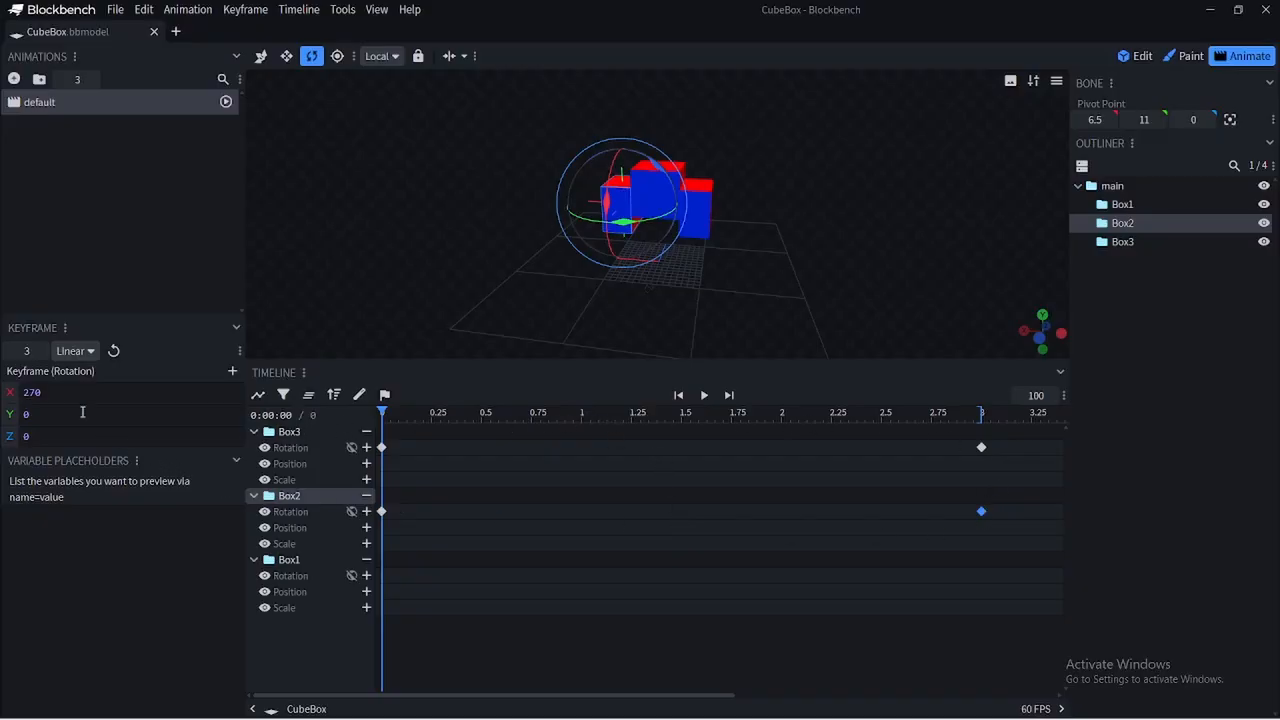
drag(48, 393, 2, 393)
click(982, 449)
drag(90, 400, 3, 403)
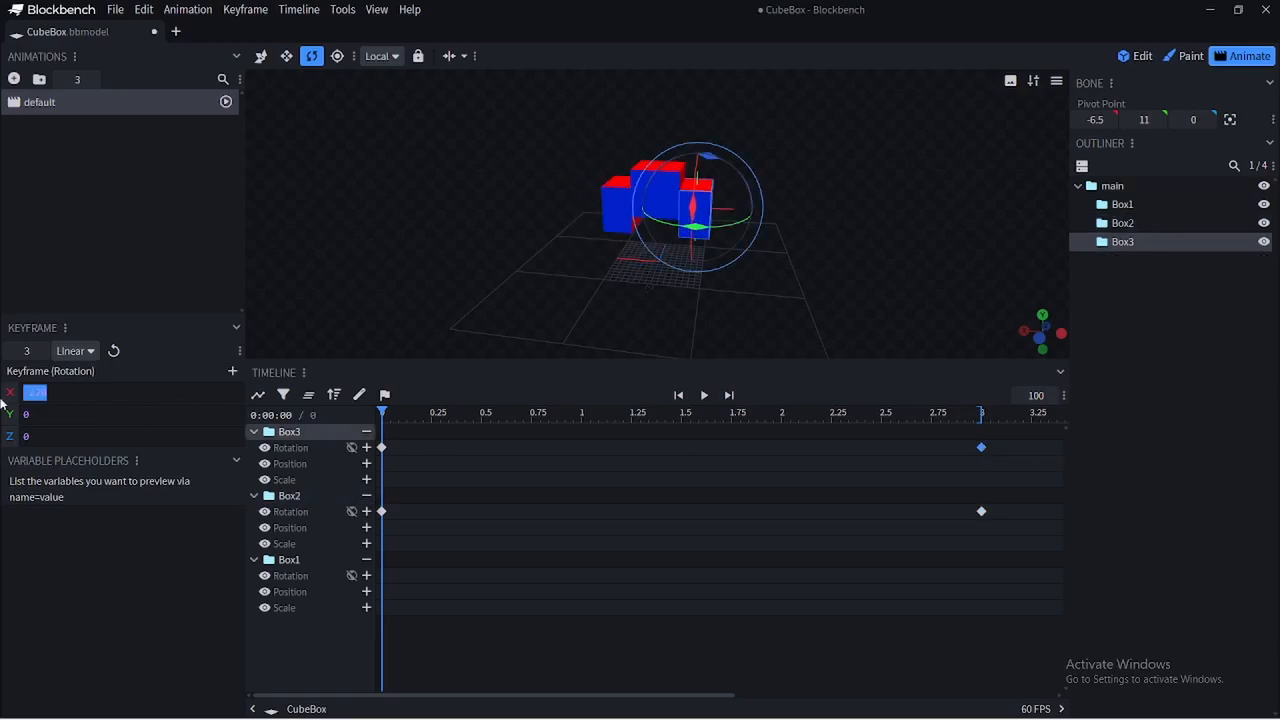
text(-360)
drag(380, 414, 1007, 470)
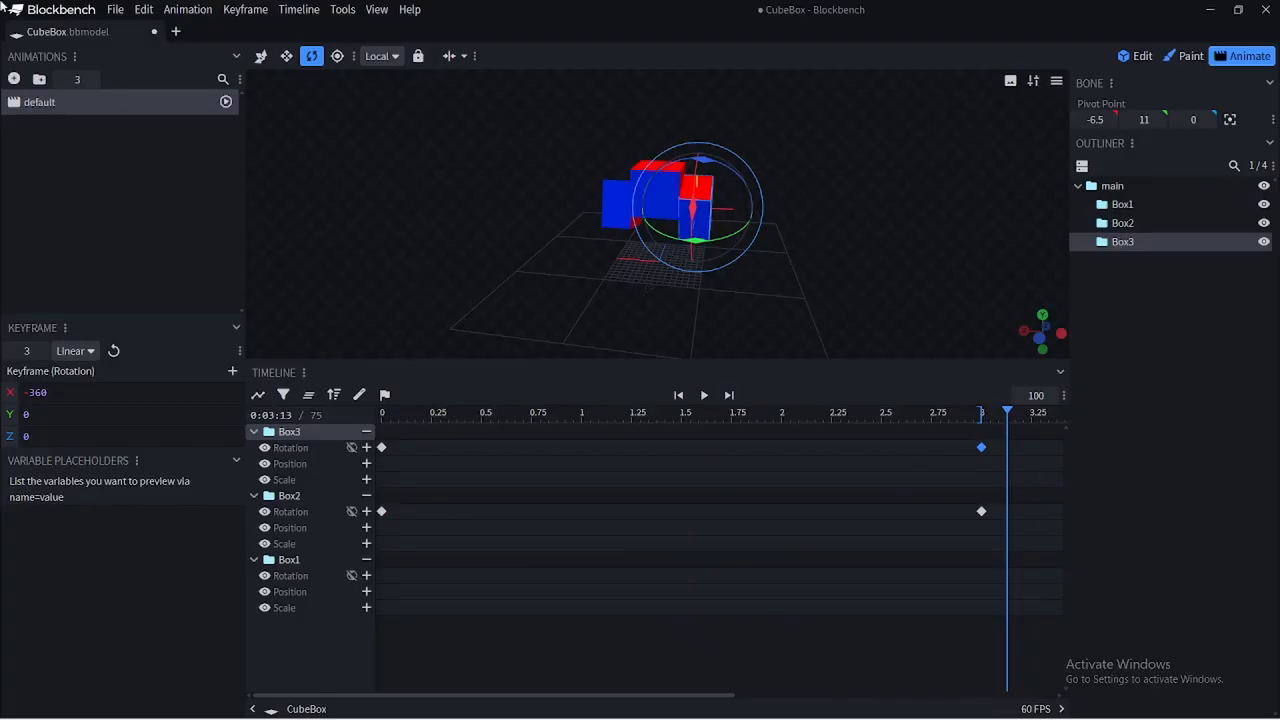
click(116, 10)
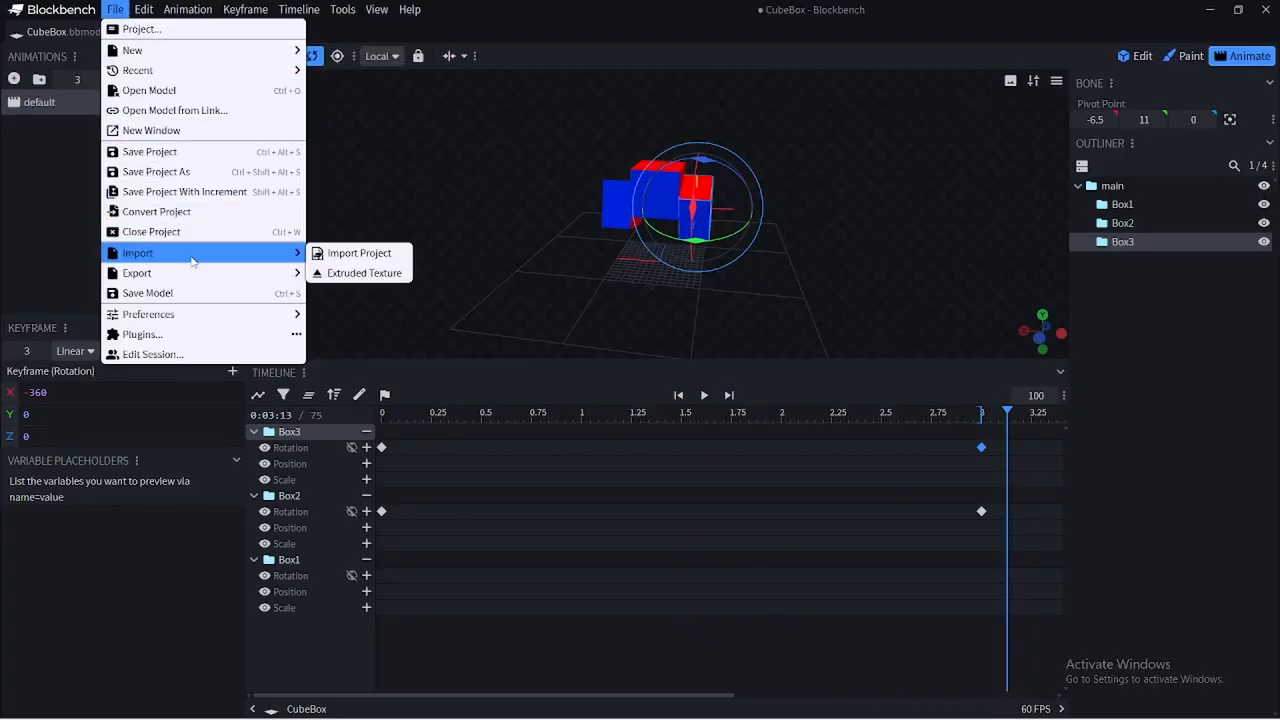
click(170, 293)
Switch back to RPG in a Box, import the updated CubeBox.bbmodel, and turn the model until its blue side faces front
key(alt+Tab)
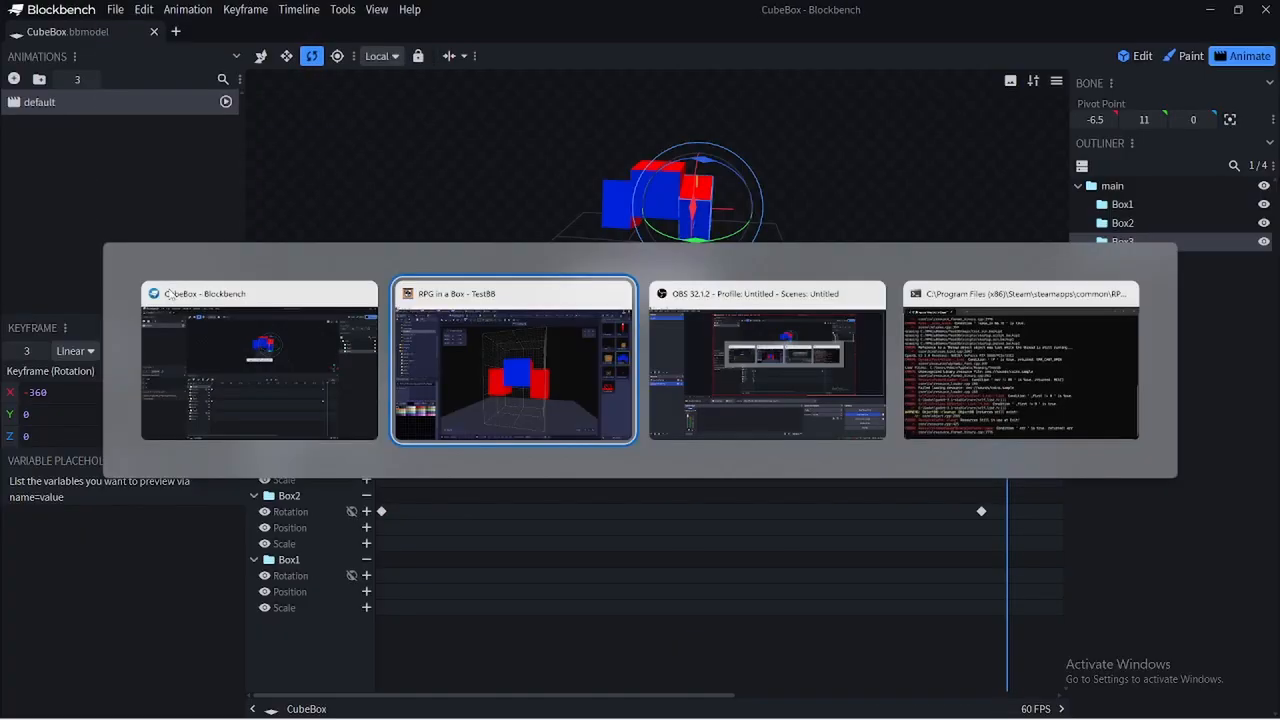
click(315, 72)
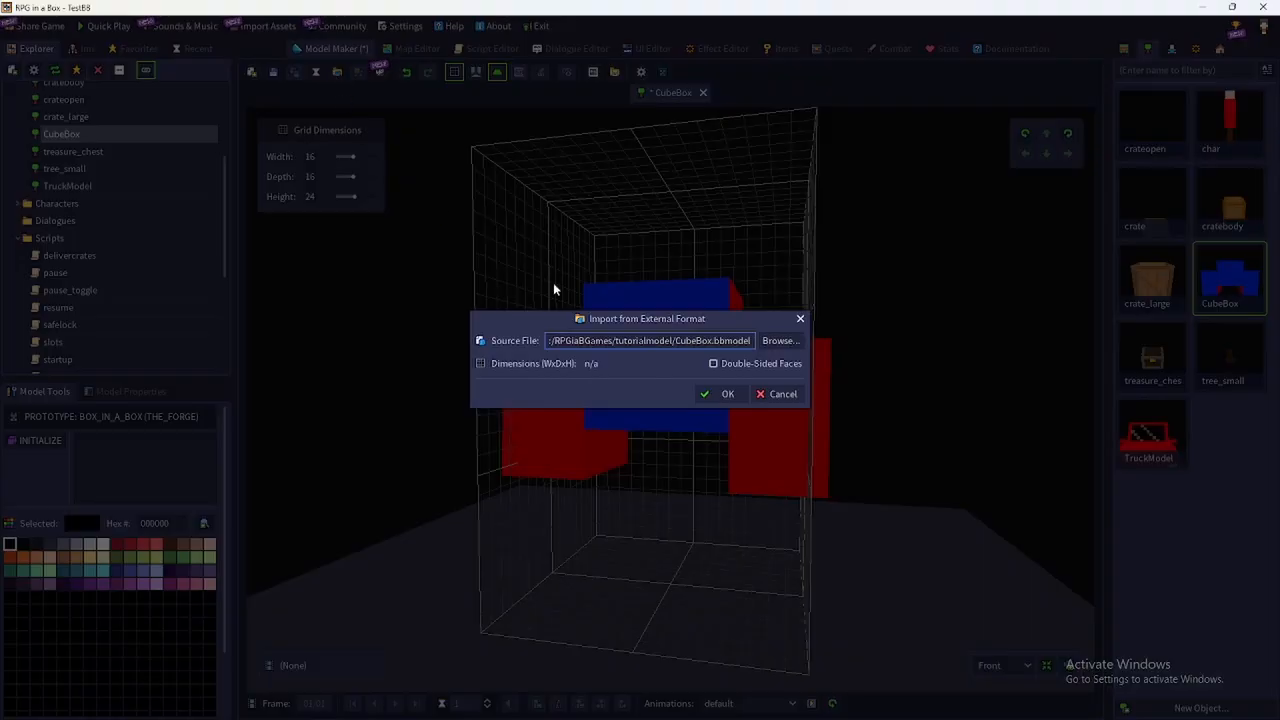
click(718, 393)
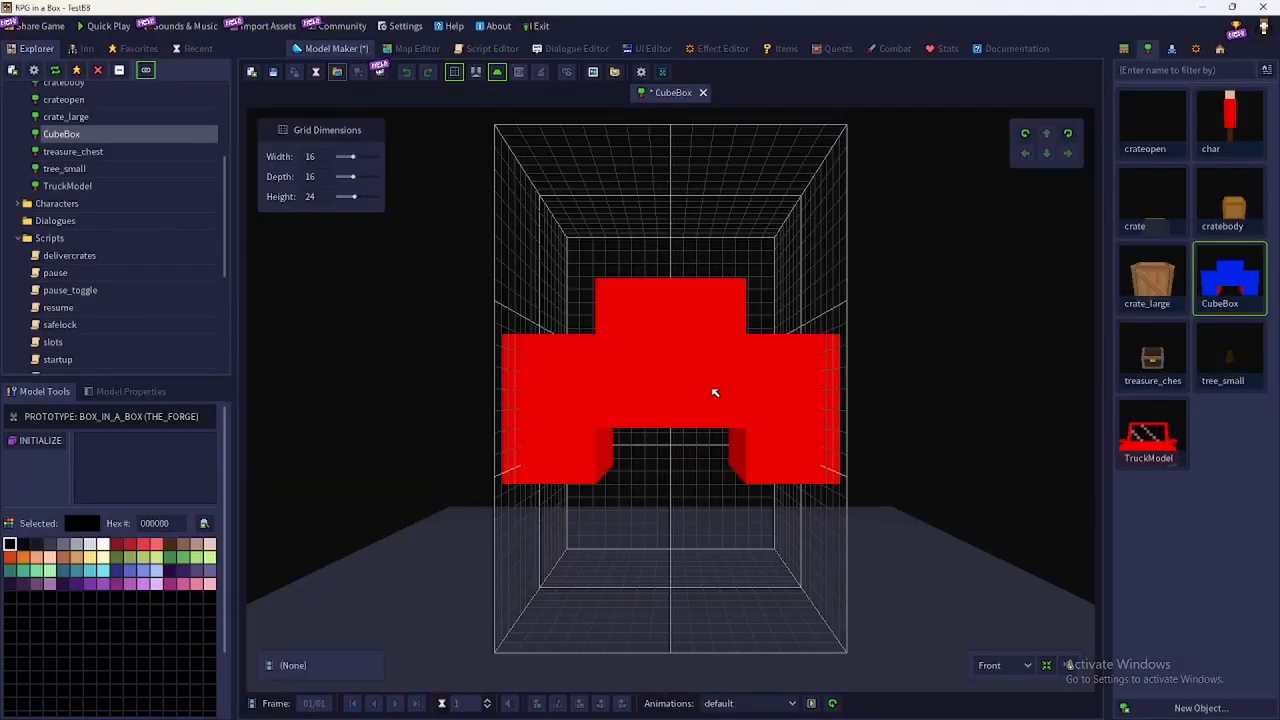
click(1067, 136)
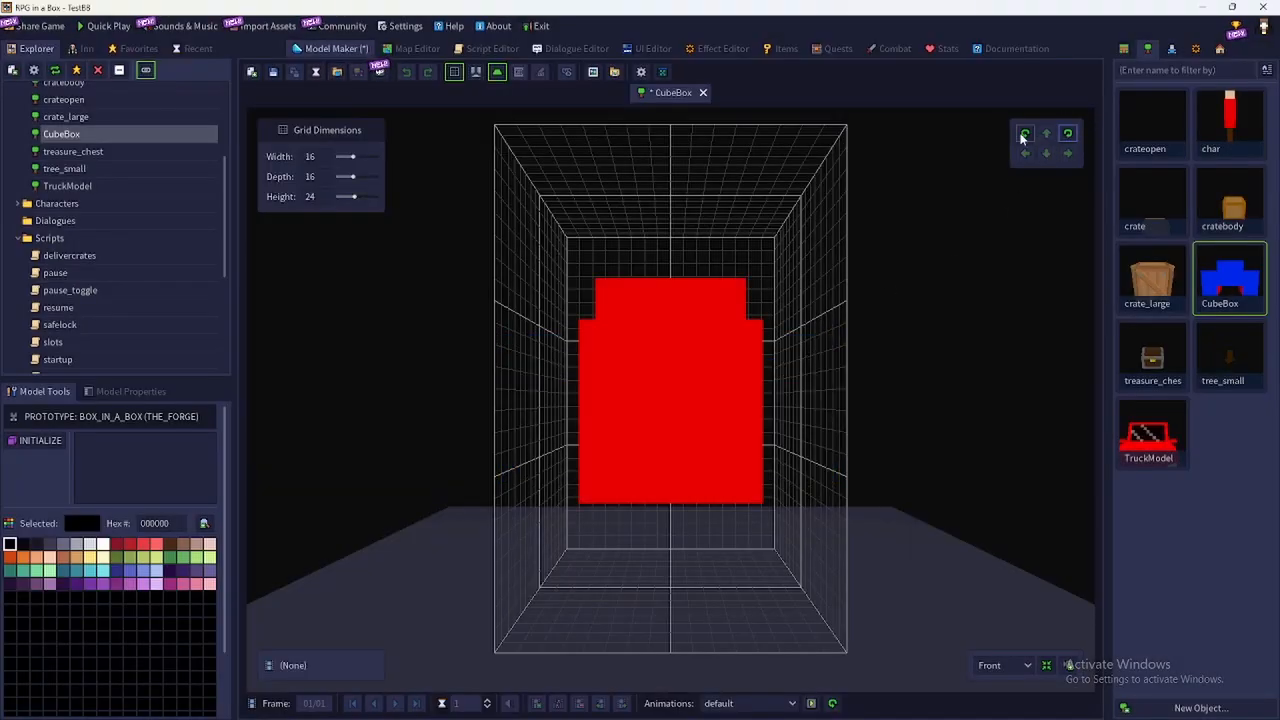
click(1024, 135)
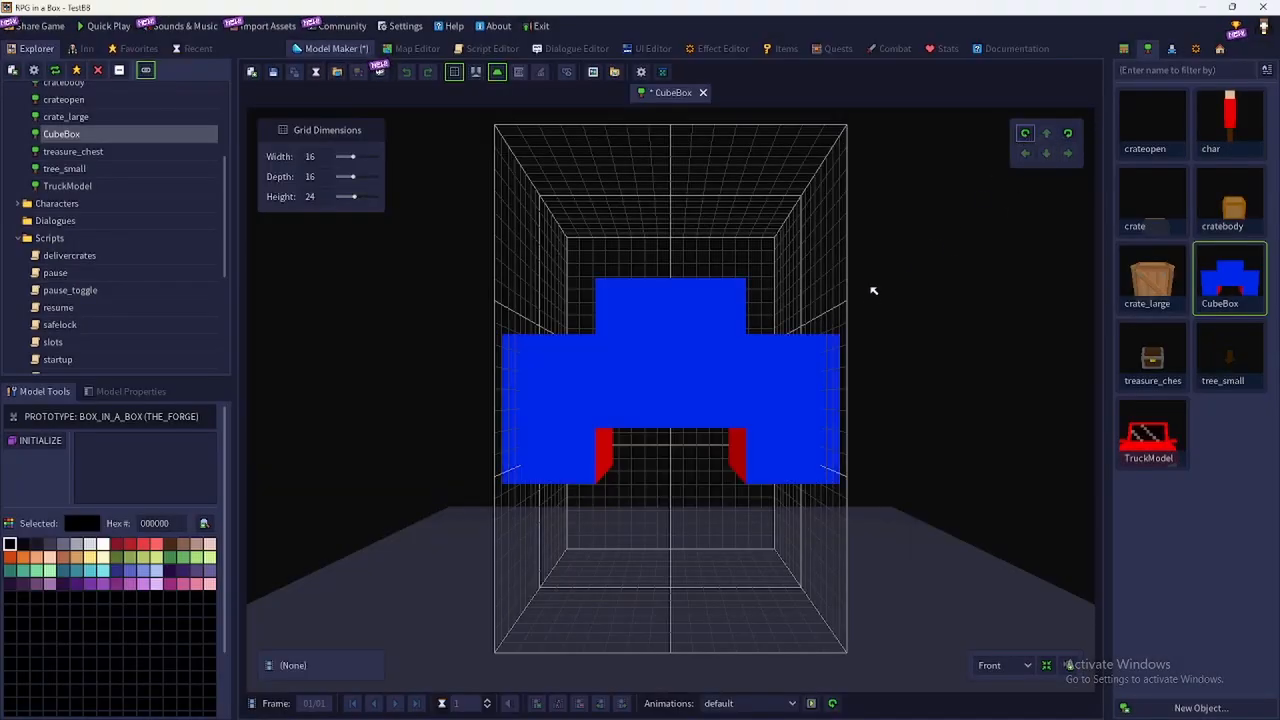
Preview the updated default animation with its full-turn keyframes from an angled view
click(811, 705)
mouse_move(803, 574)
middle_down()
mouse_move(606, 563)
mouse_move(939, 562)
mouse_move(740, 580)
mouse_move(780, 574)
middle_up()
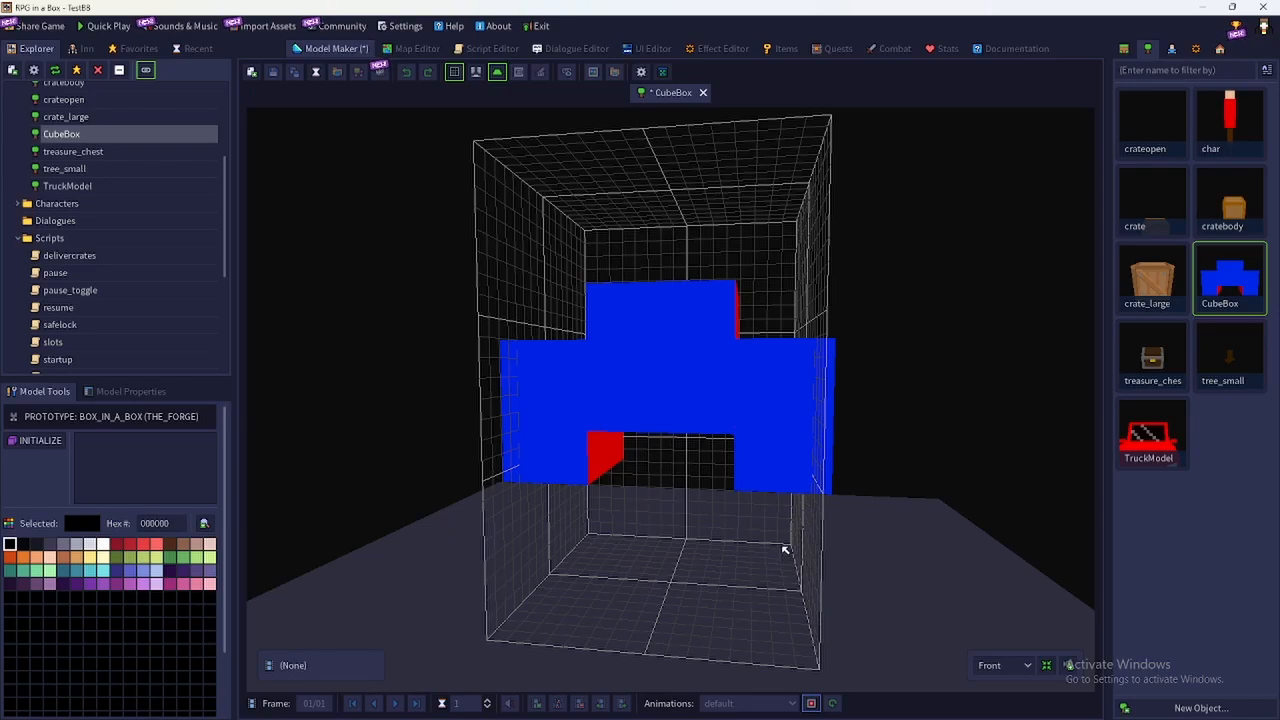
Open the Importing from Blockbench documentation page and read the Current Issues/Limitations section about animation rotations
click(982, 49)
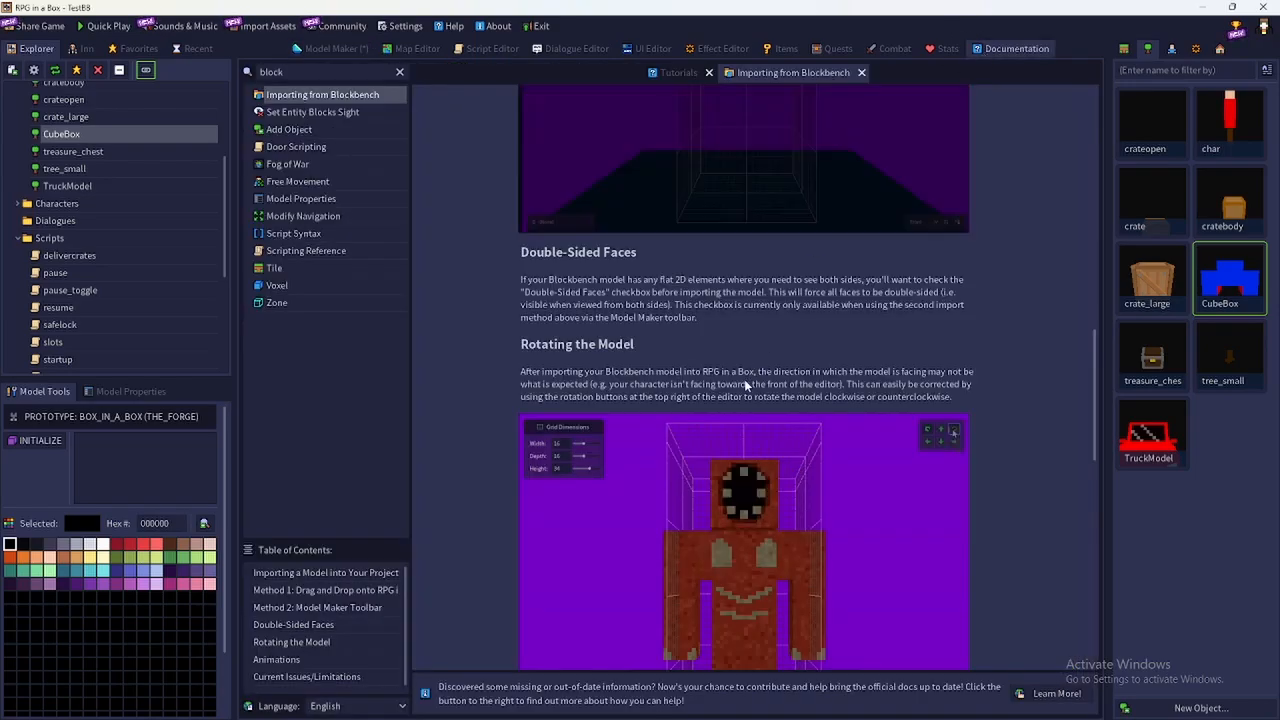
scroll(626, 458, down, 3)
scroll(627, 457, down, 5)
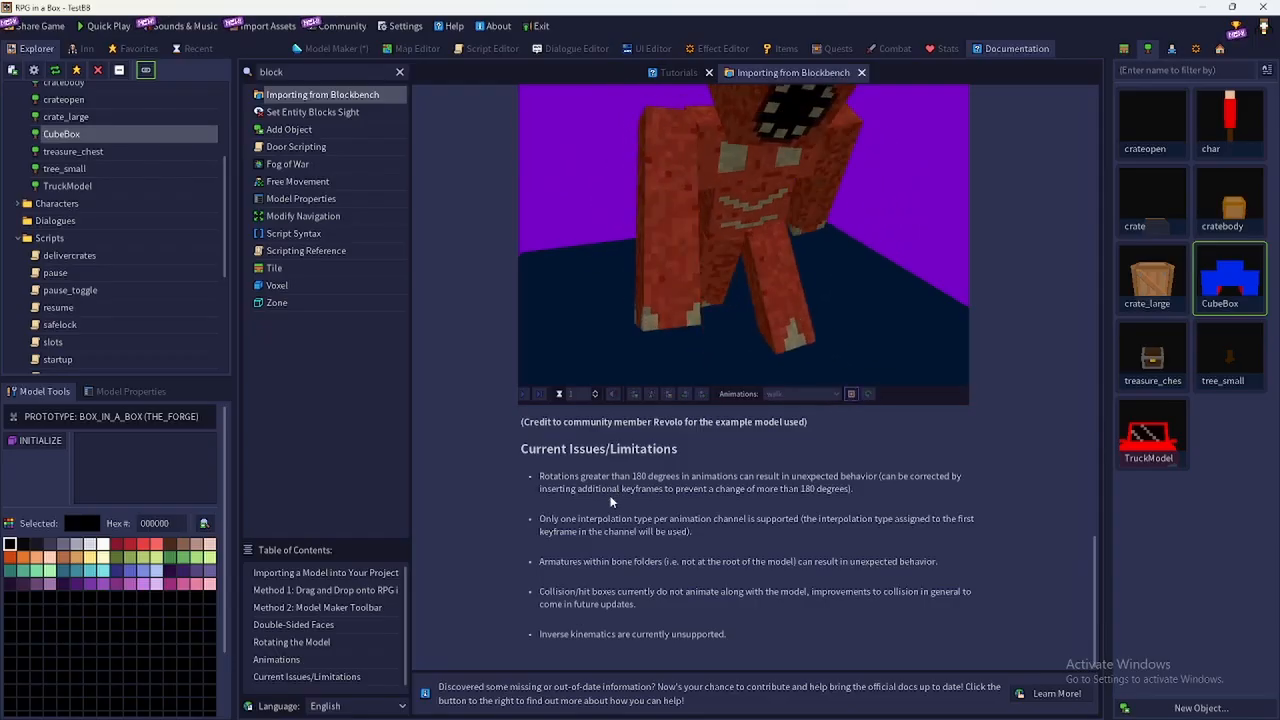
Switch to Blockbench, add rotation keyframes at 1.5 seconds to Box3 and Box2, and save the model
key(alt+Tab)
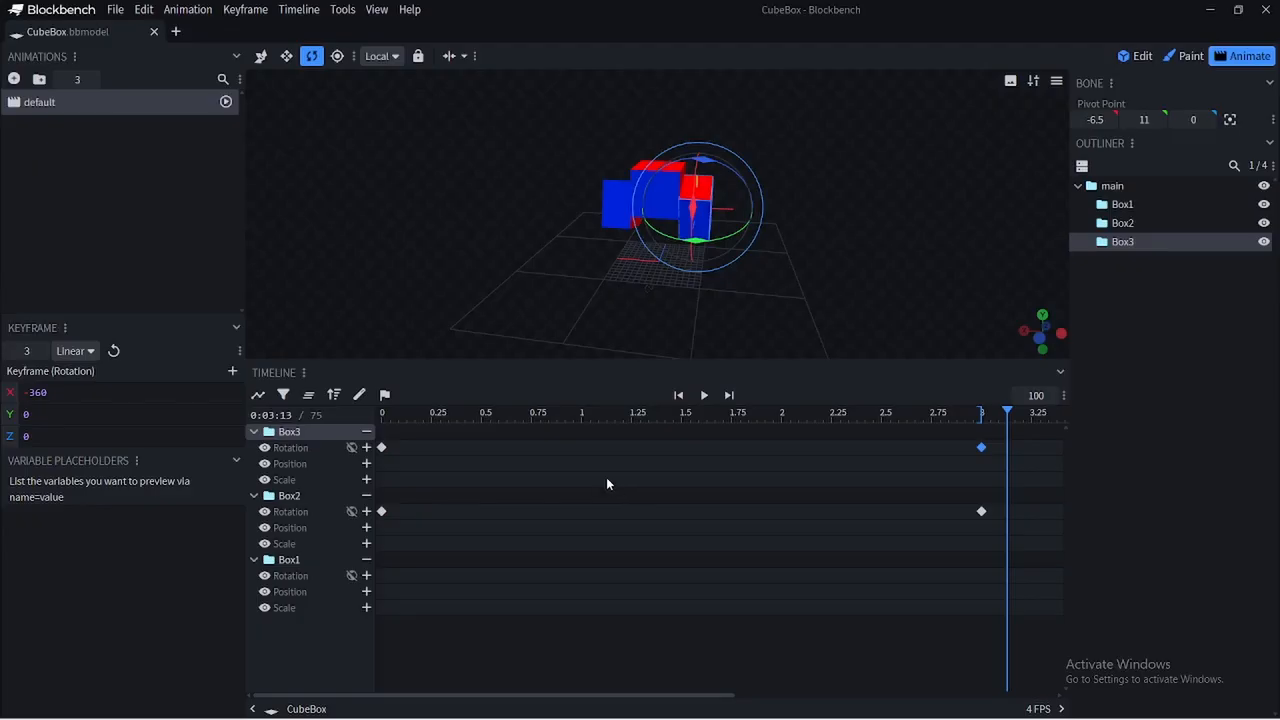
key(alt+Tab)
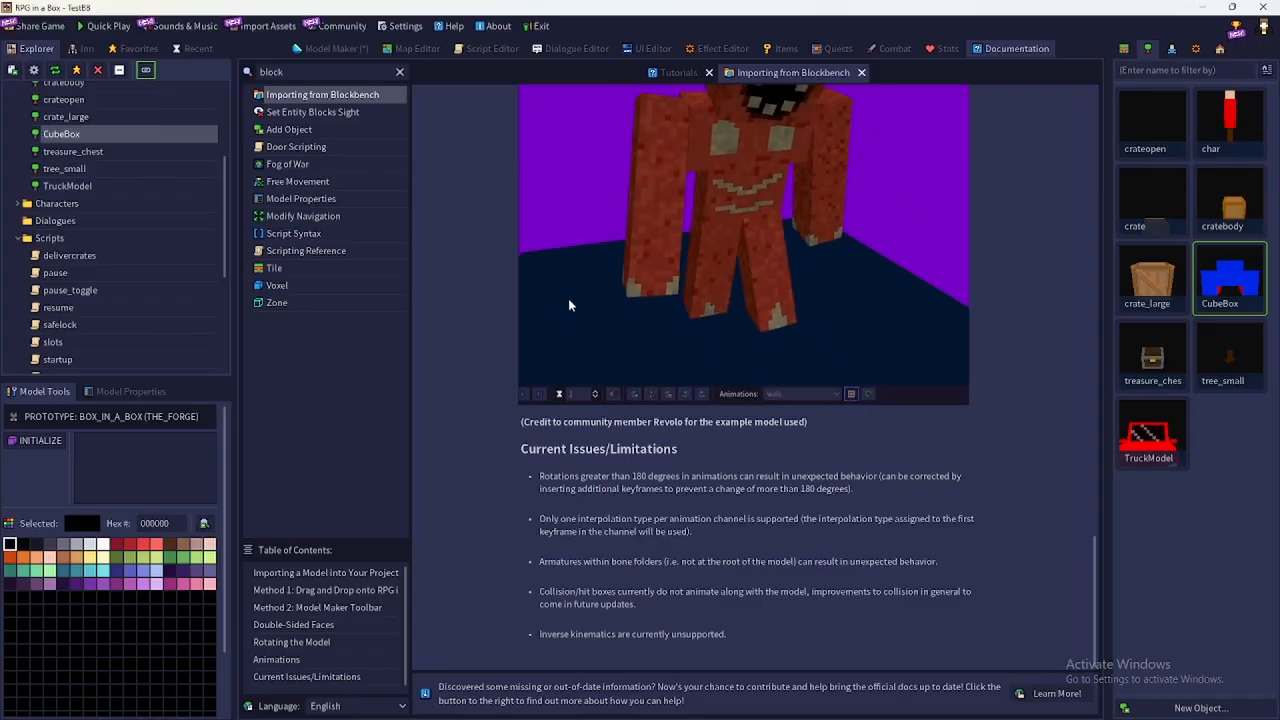
key(alt+Tab)
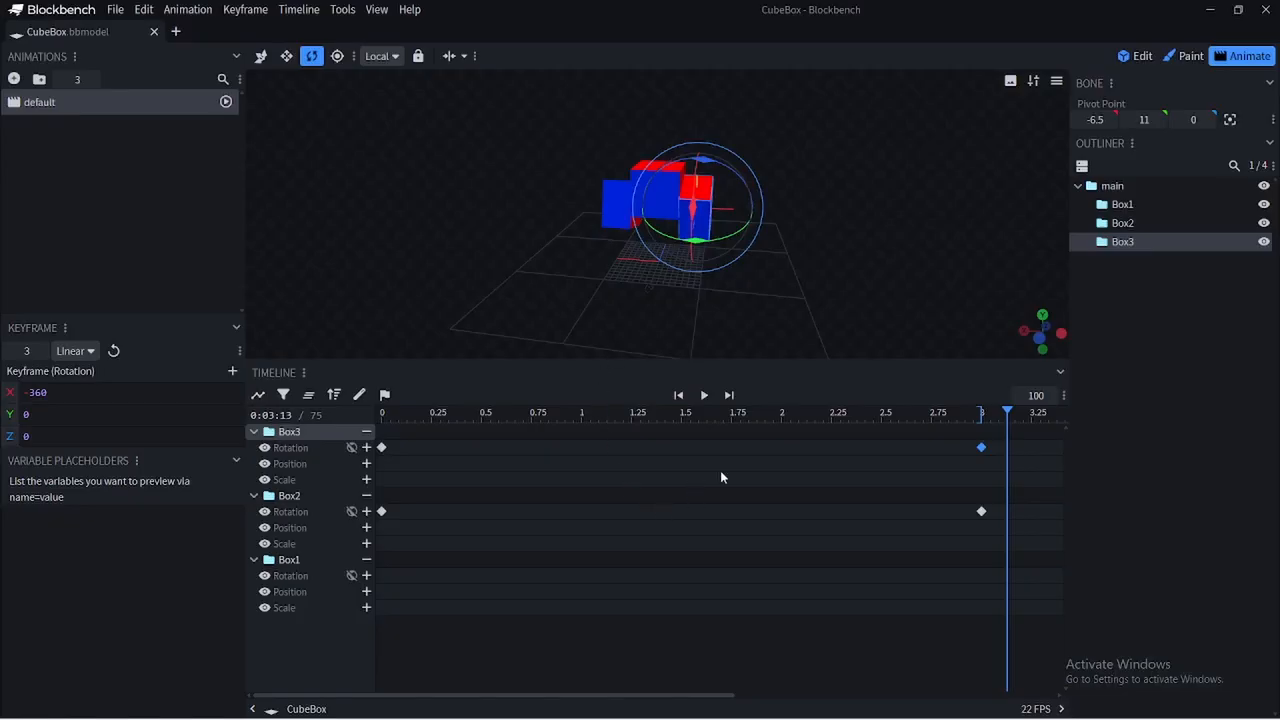
drag(576, 424, 682, 431)
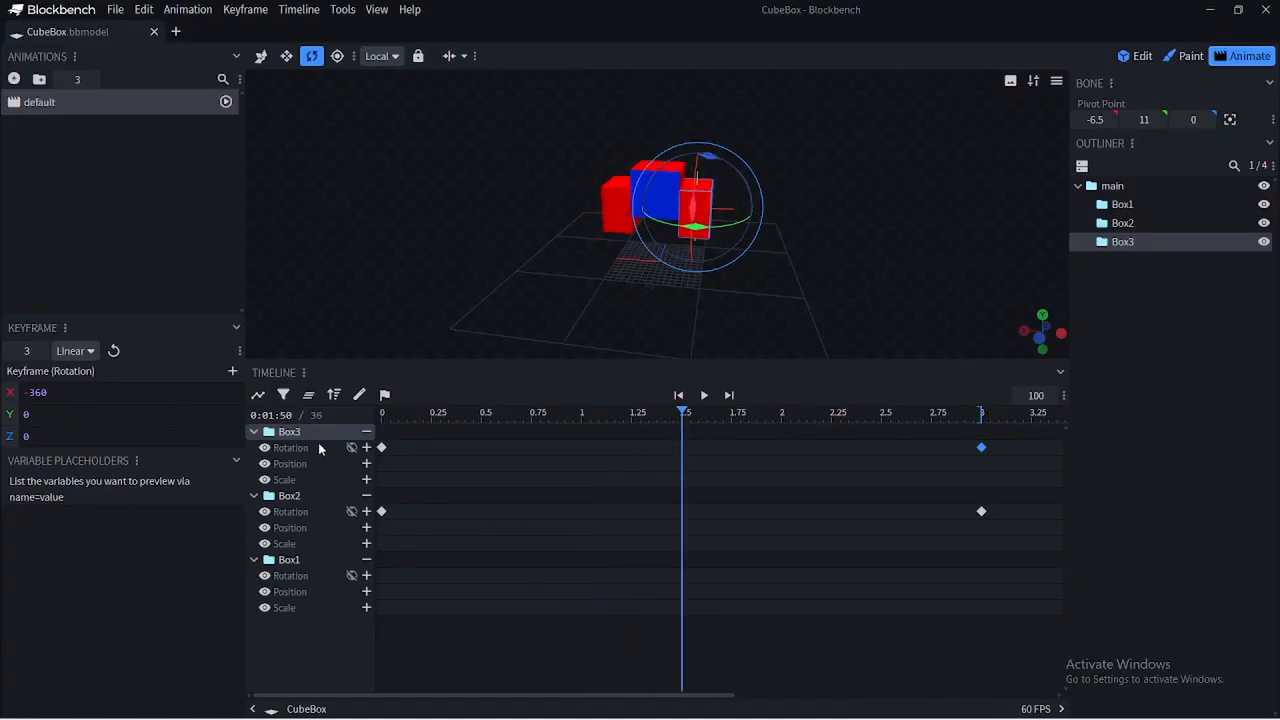
click(366, 448)
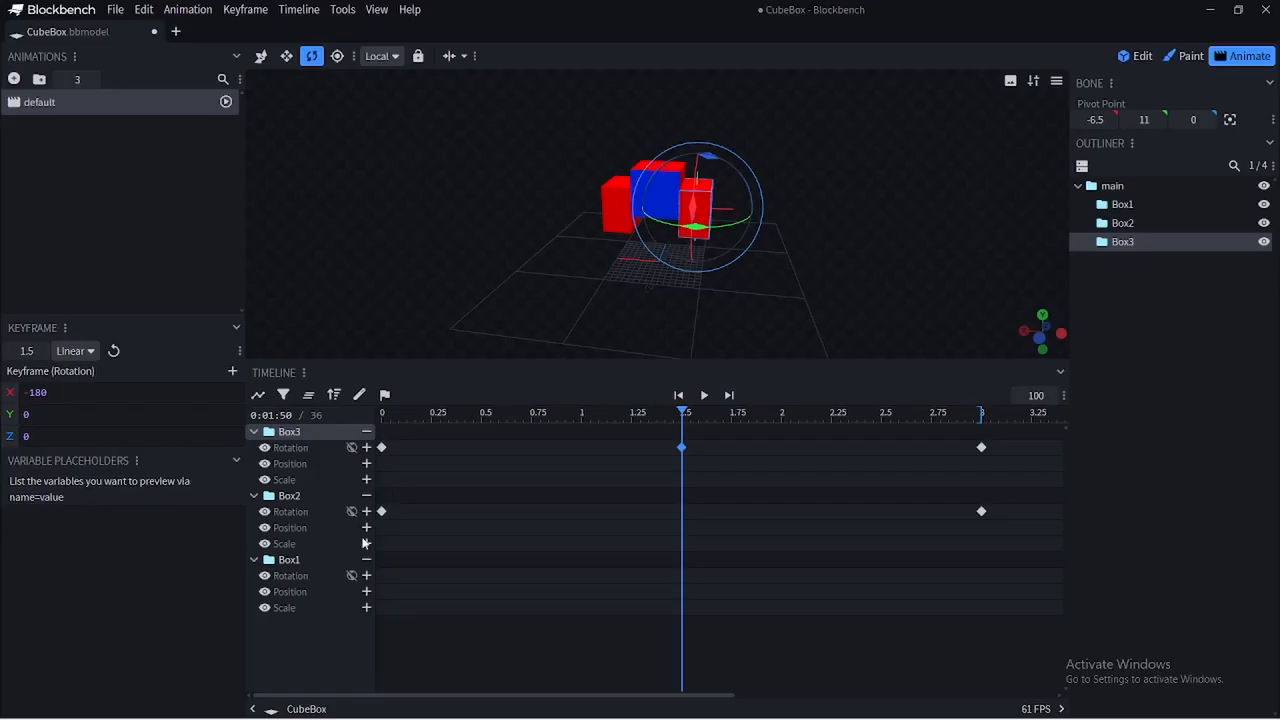
click(367, 513)
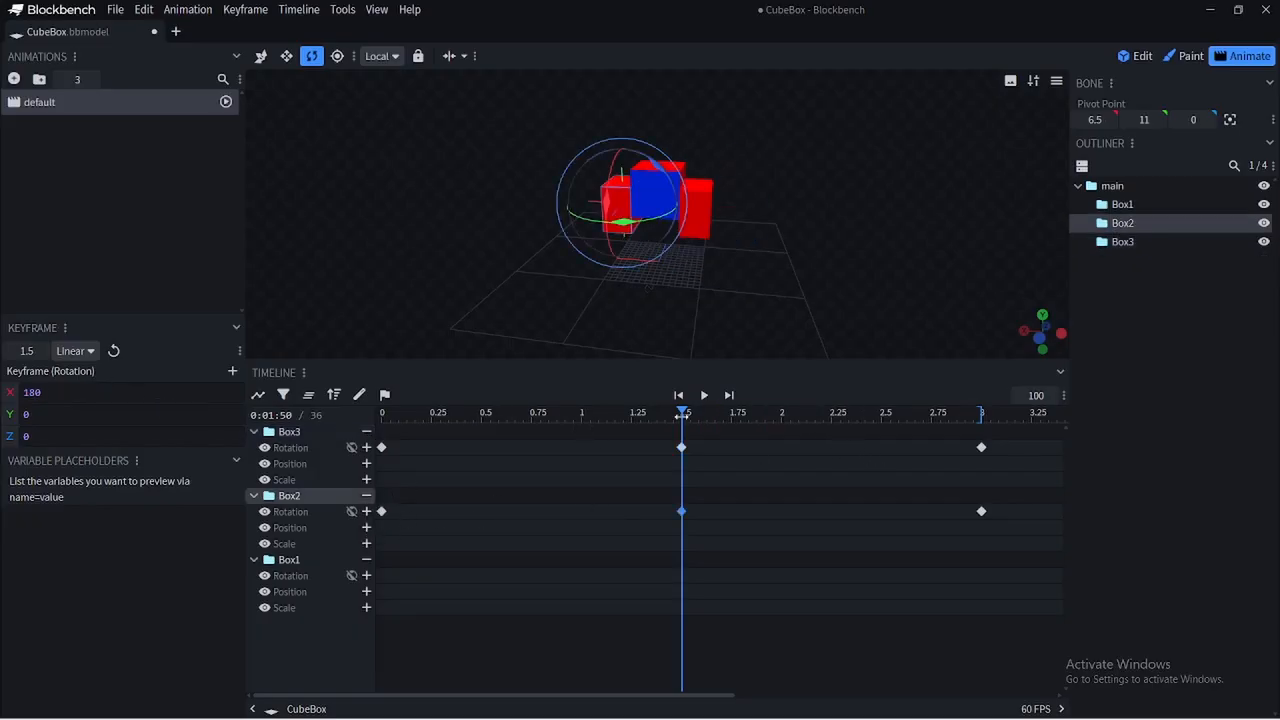
drag(683, 415, 982, 450)
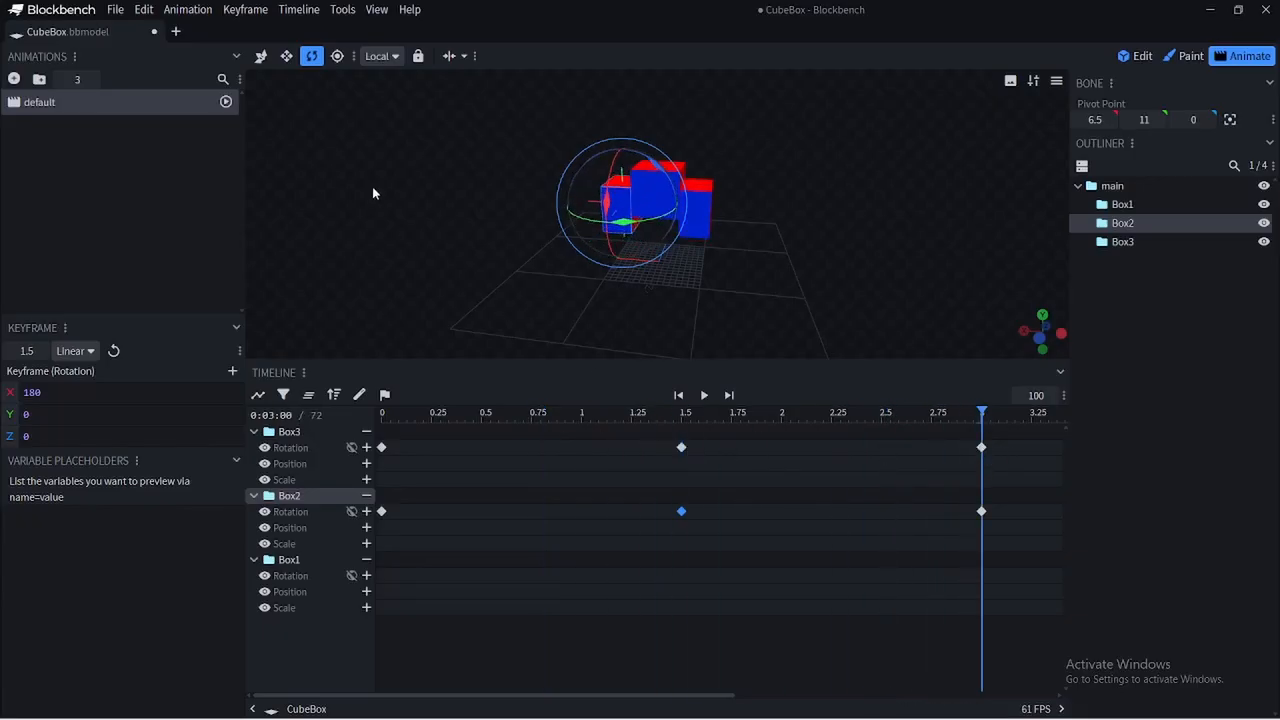
click(116, 11)
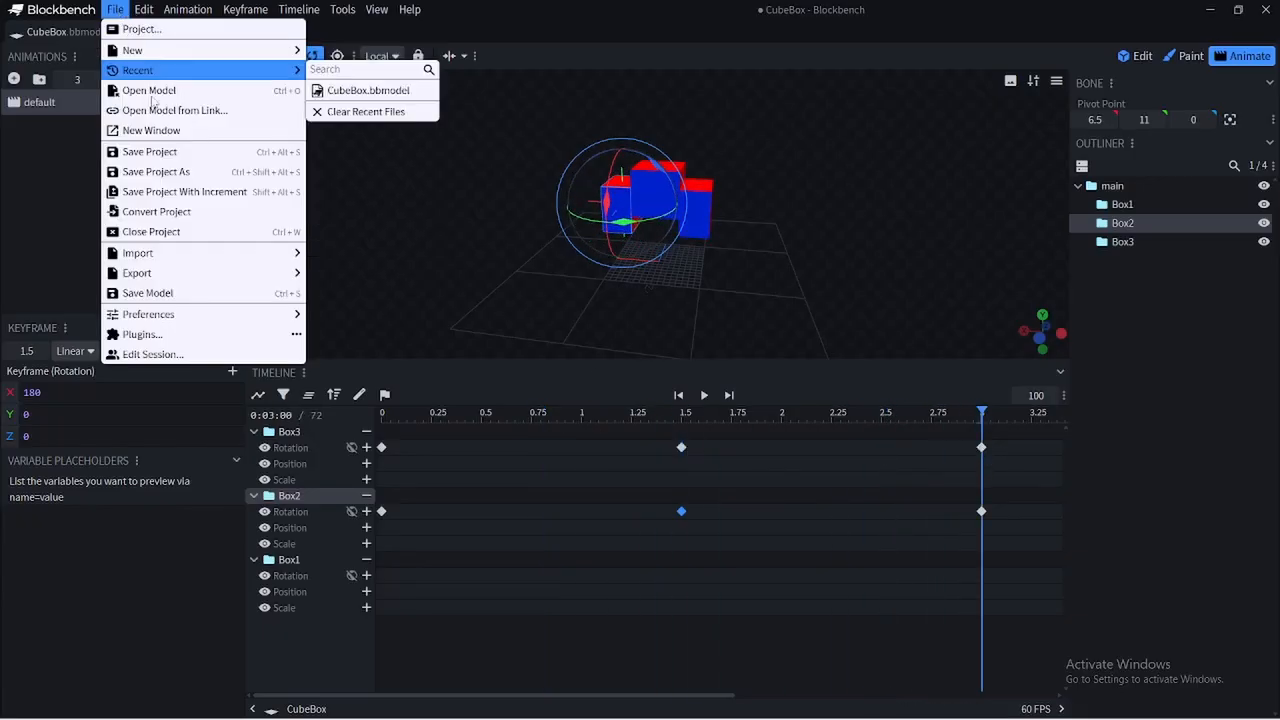
click(185, 294)
Switch to RPG in a Box, re-import CubeBox.bbmodel with its blue side facing front, and preview the default animation
key(alt+Tab)
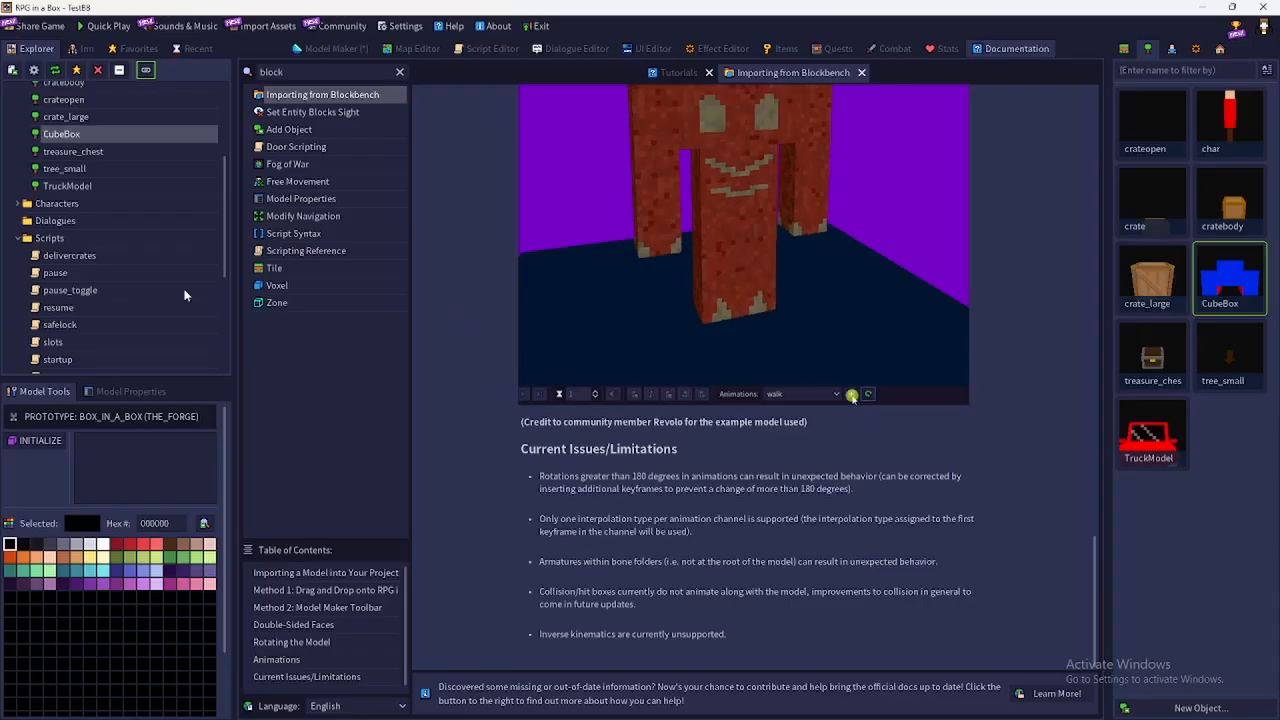
click(348, 49)
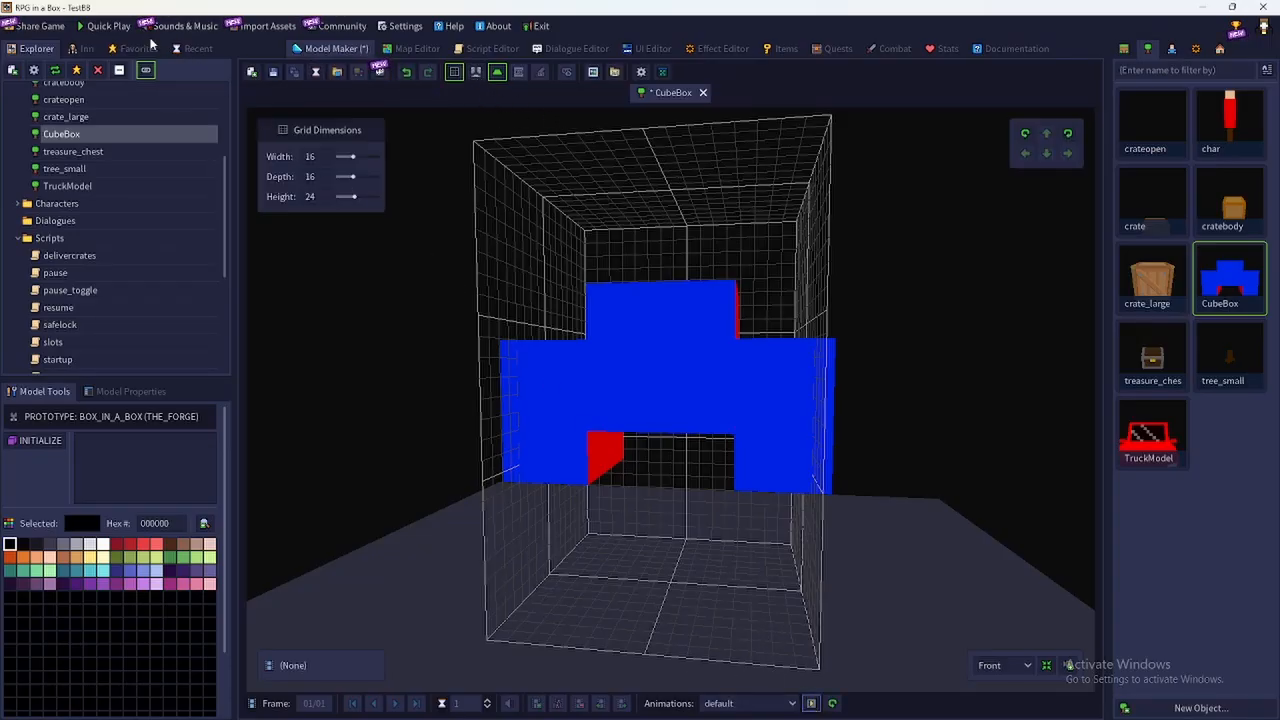
click(337, 72)
click(708, 395)
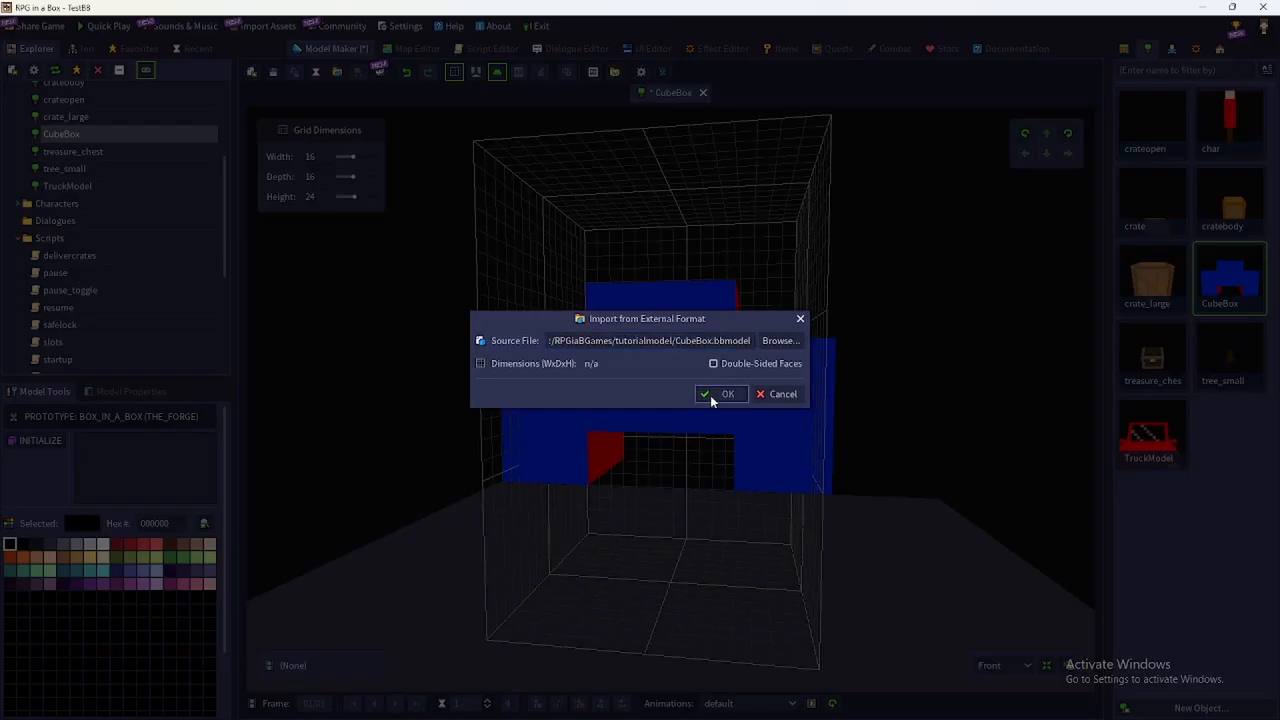
click(1068, 134)
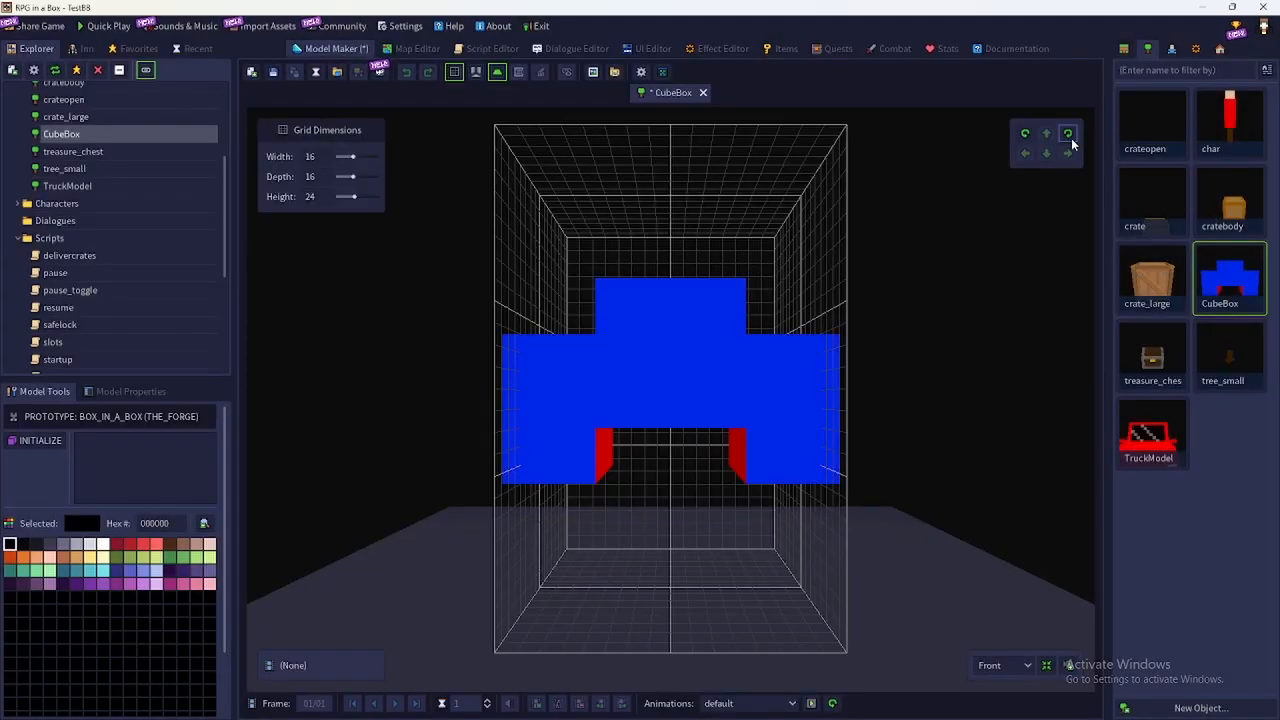
click(813, 703)
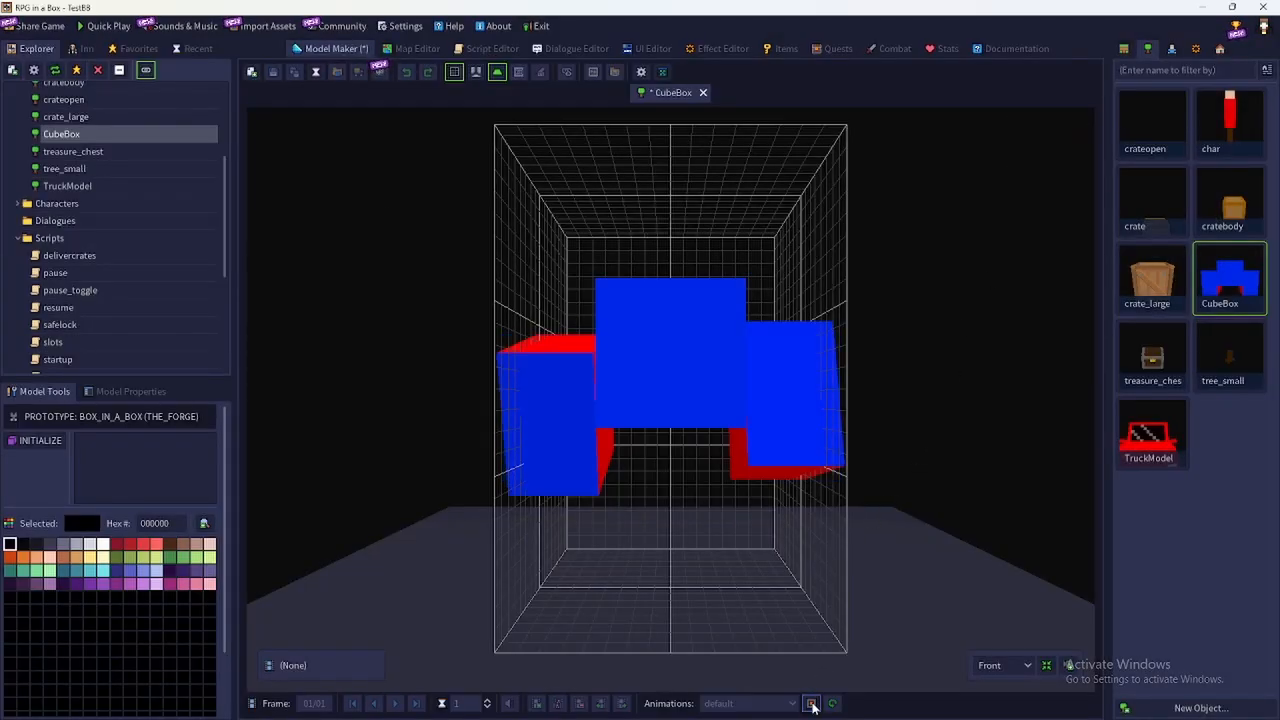
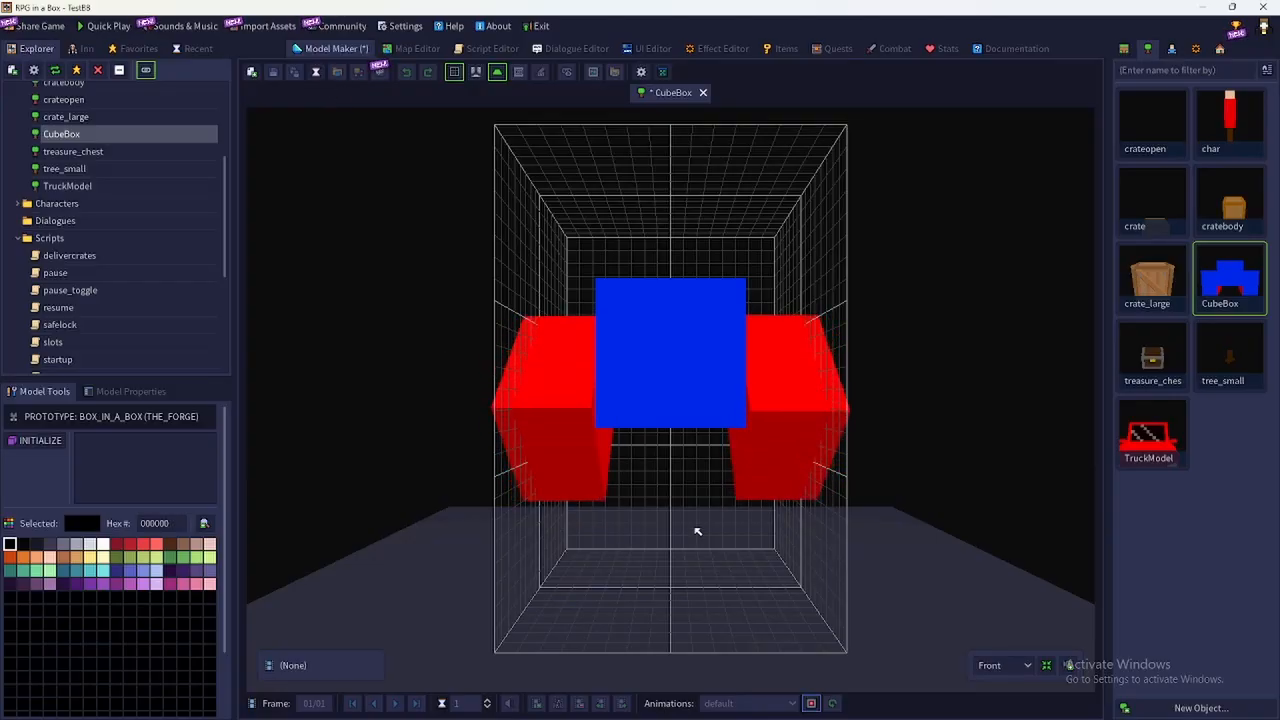
click(811, 703)
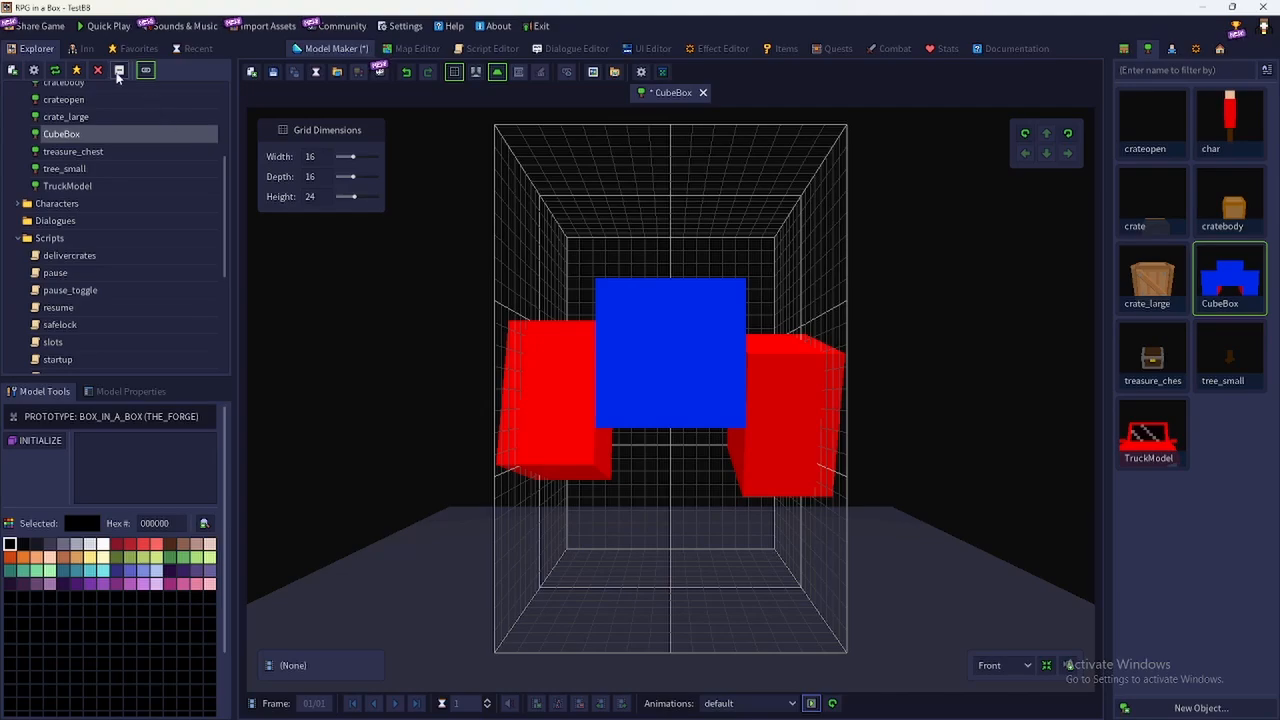
Switch to Blockbench and delete all rotation keyframes of Box3 and Box2 from the default animation
key(alt+Tab)
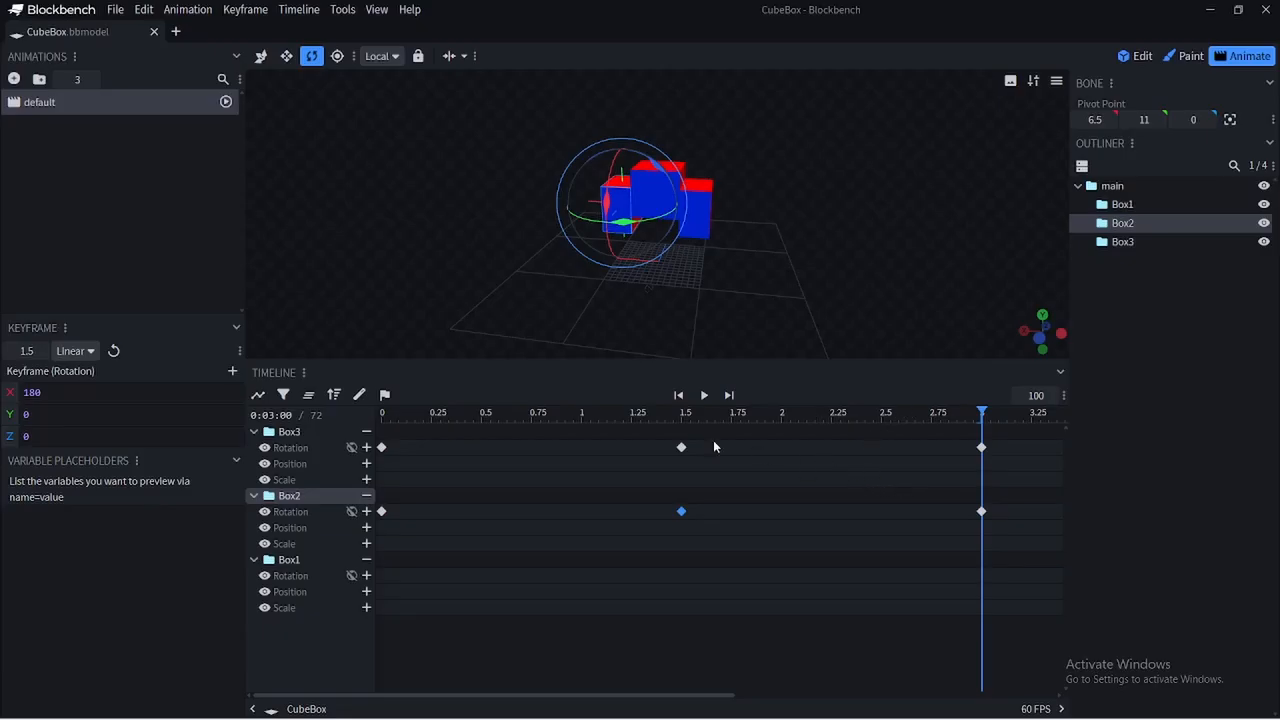
click(981, 447)
key(Delete)
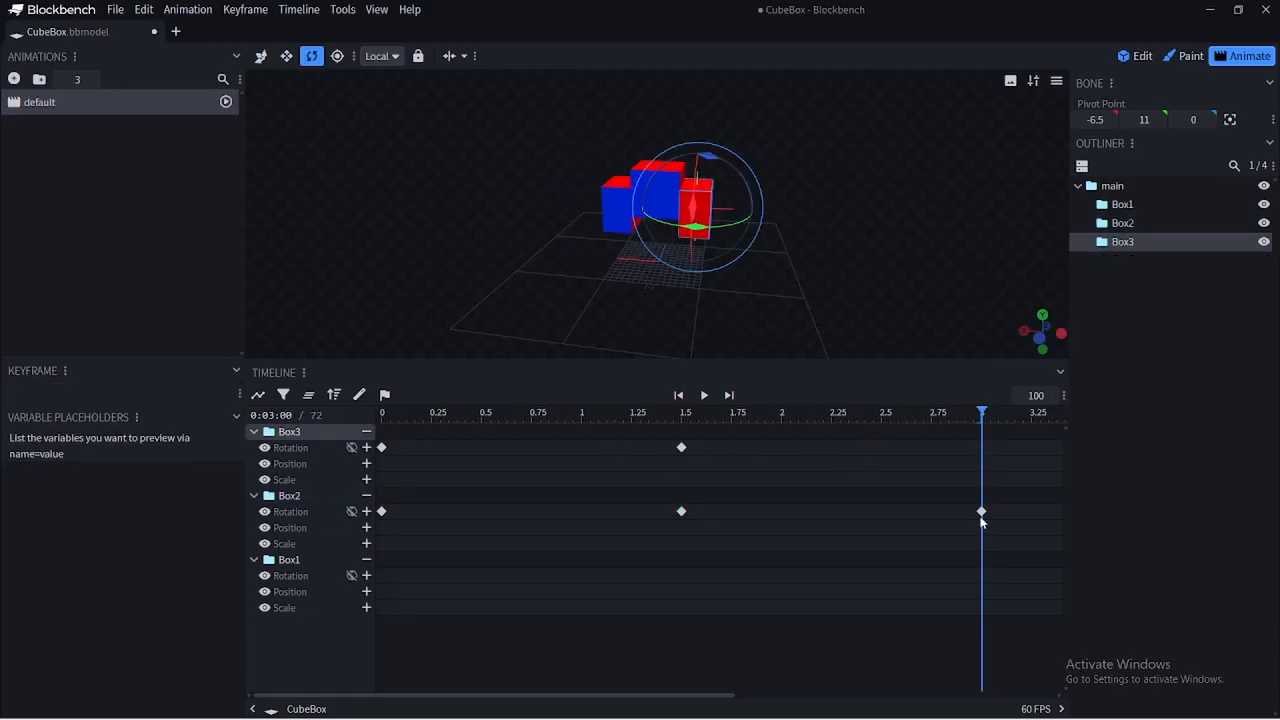
click(981, 511)
key(Delete)
click(681, 511)
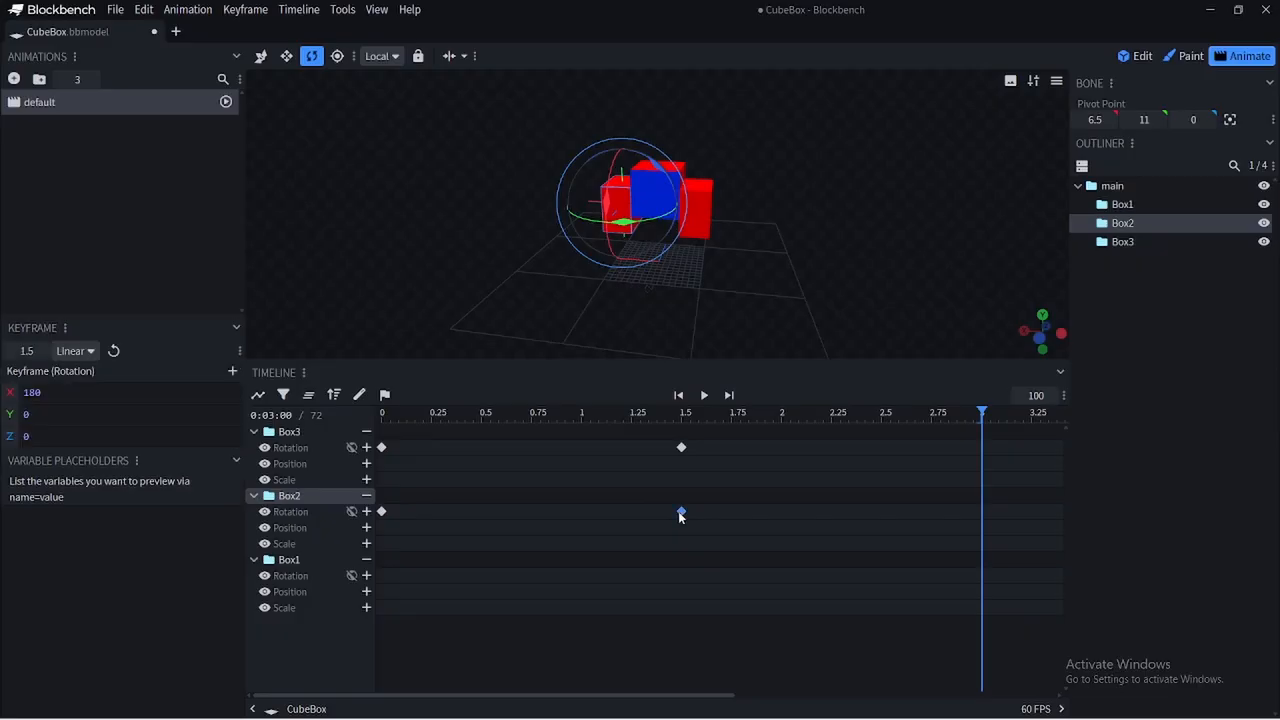
key(Delete)
click(681, 447)
key(Delete)
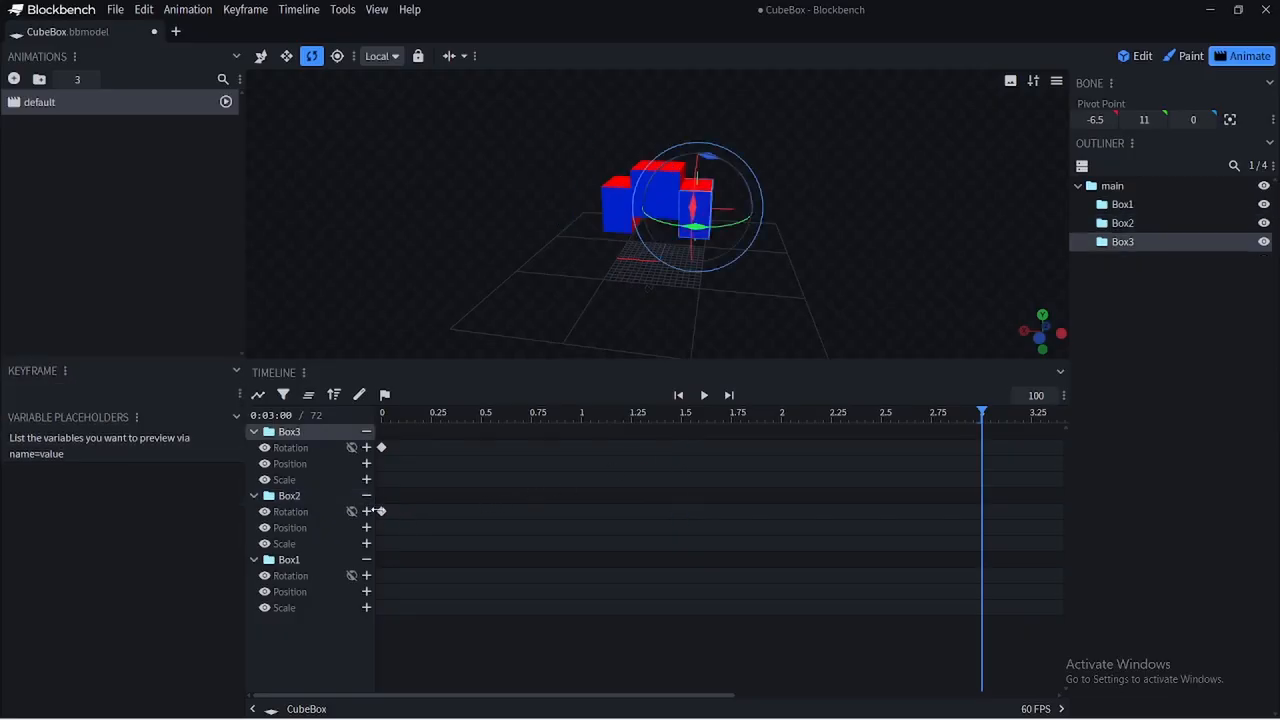
click(381, 511)
key(Delete)
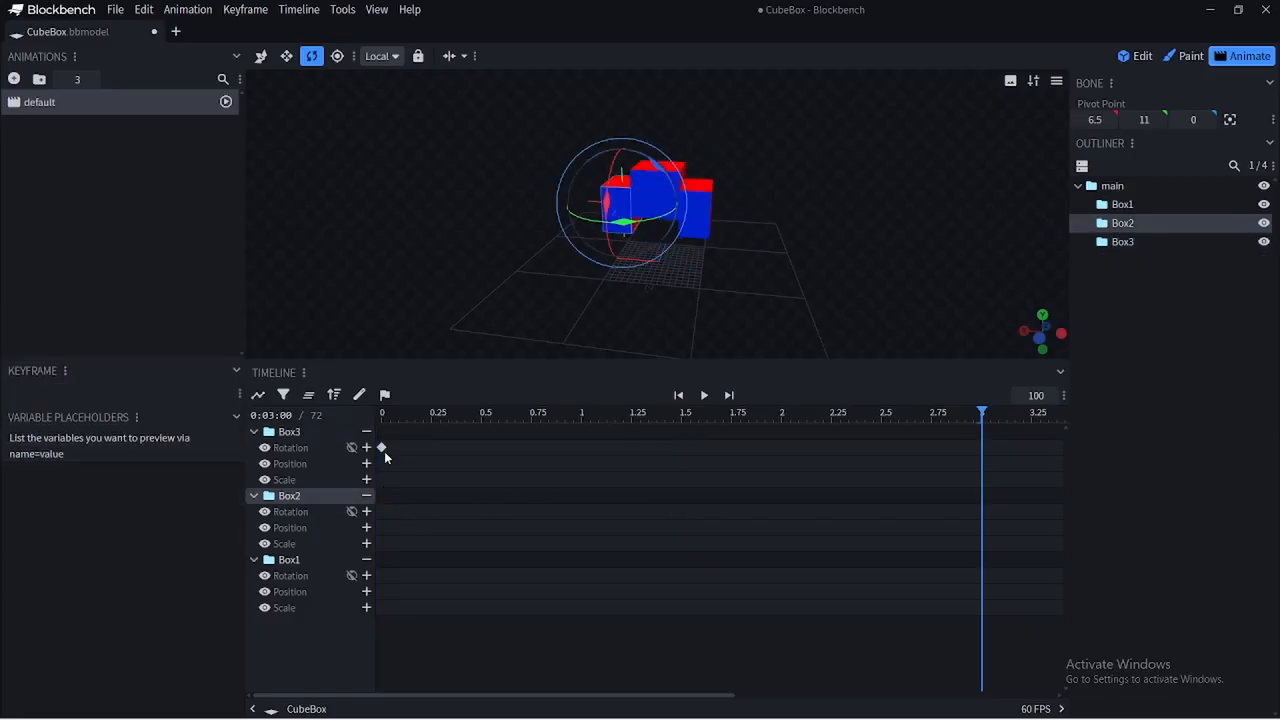
click(382, 448)
key(Delete)
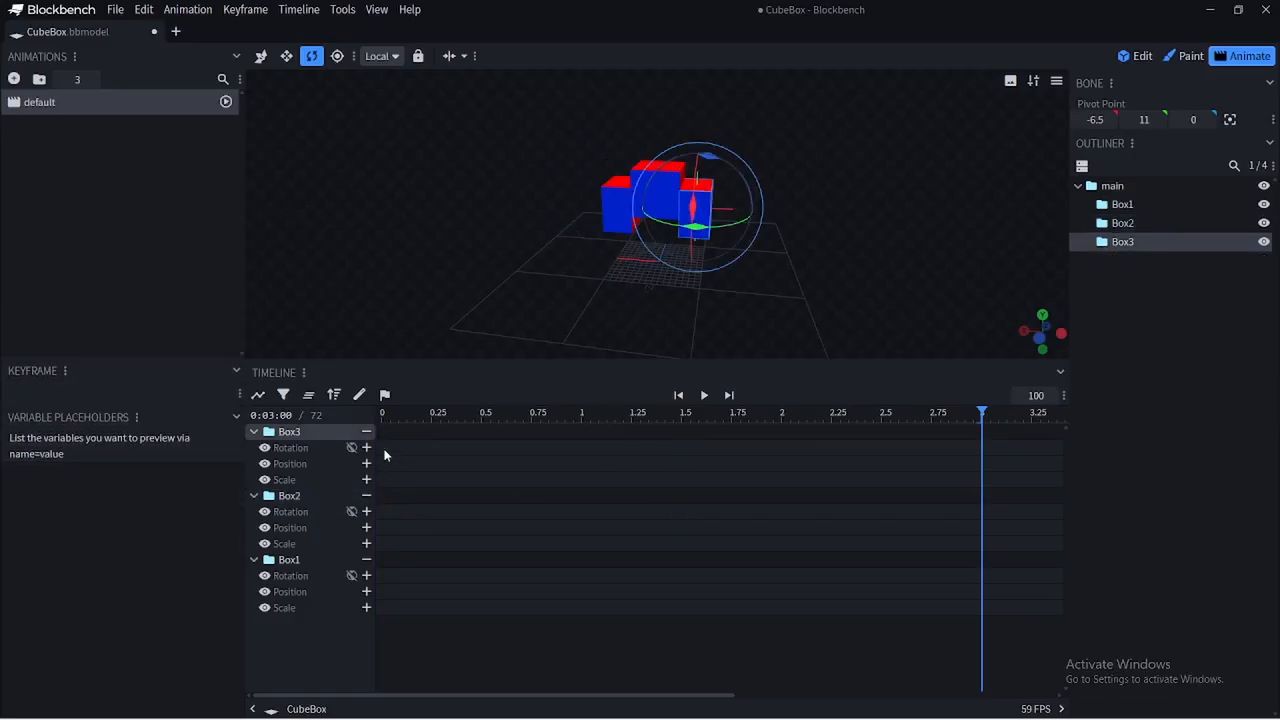
Add rotation keyframes to Box1 at 0 and 3 seconds, setting the 3-second X rotation to 180
click(294, 561)
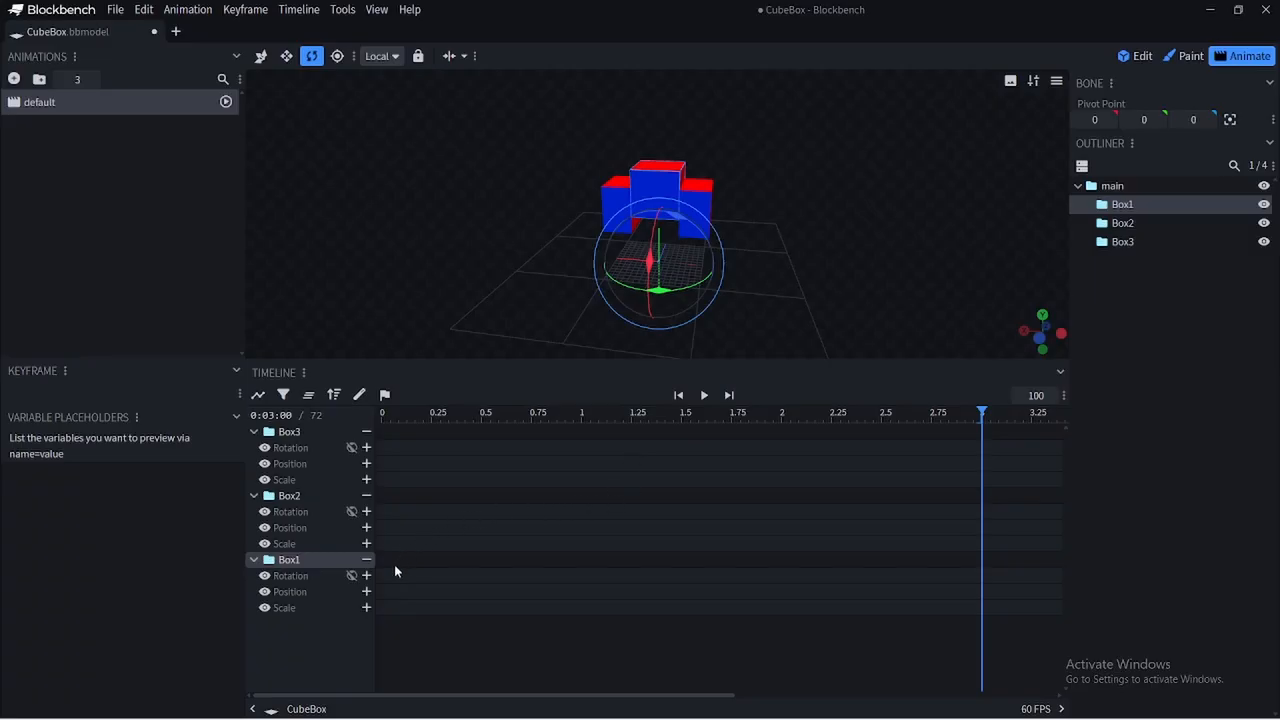
drag(400, 416, 981, 441)
click(366, 576)
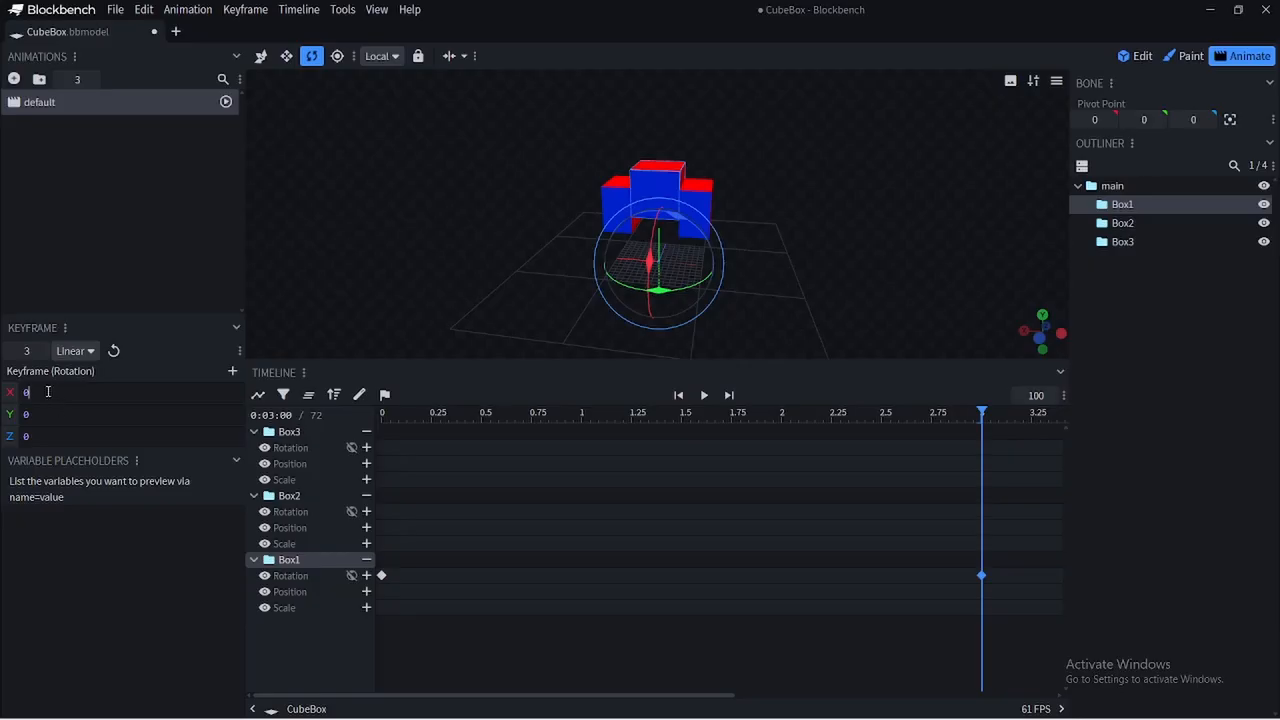
text(180)
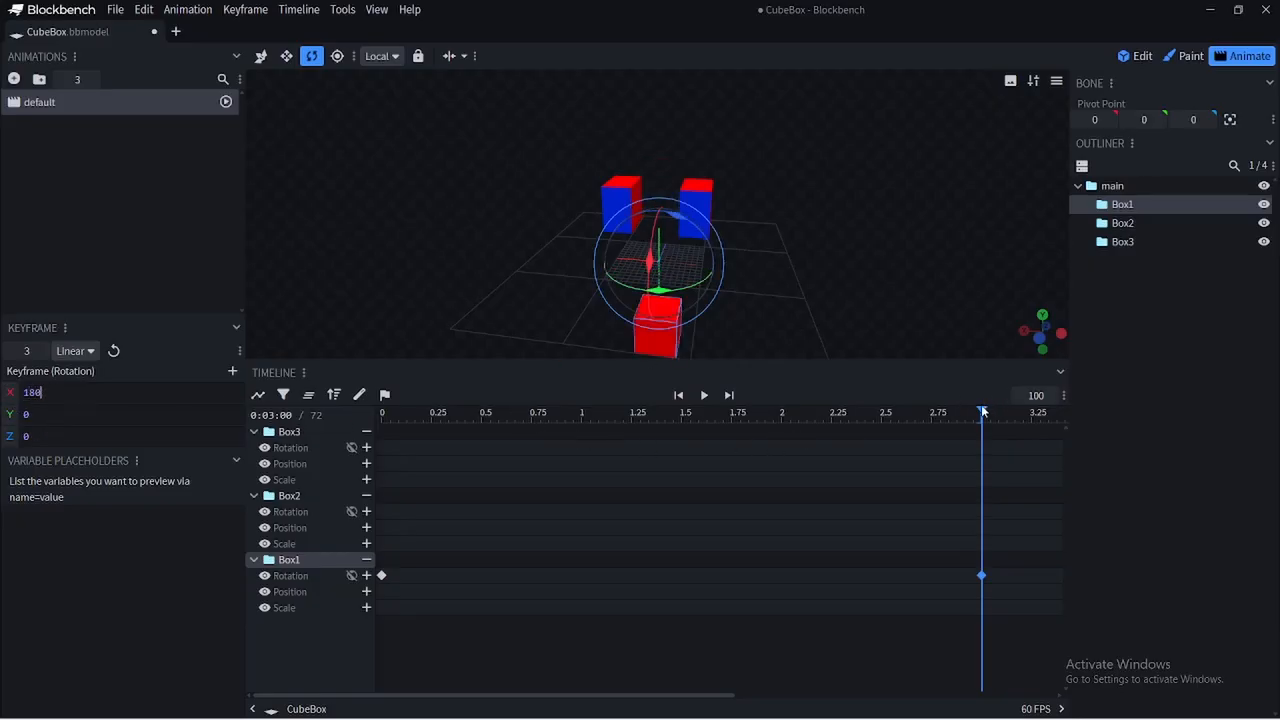
Center Box1's pivot point on the cube and set its 3-second keyframe's Y and Z rotations to 180
drag(983, 411, 381, 412)
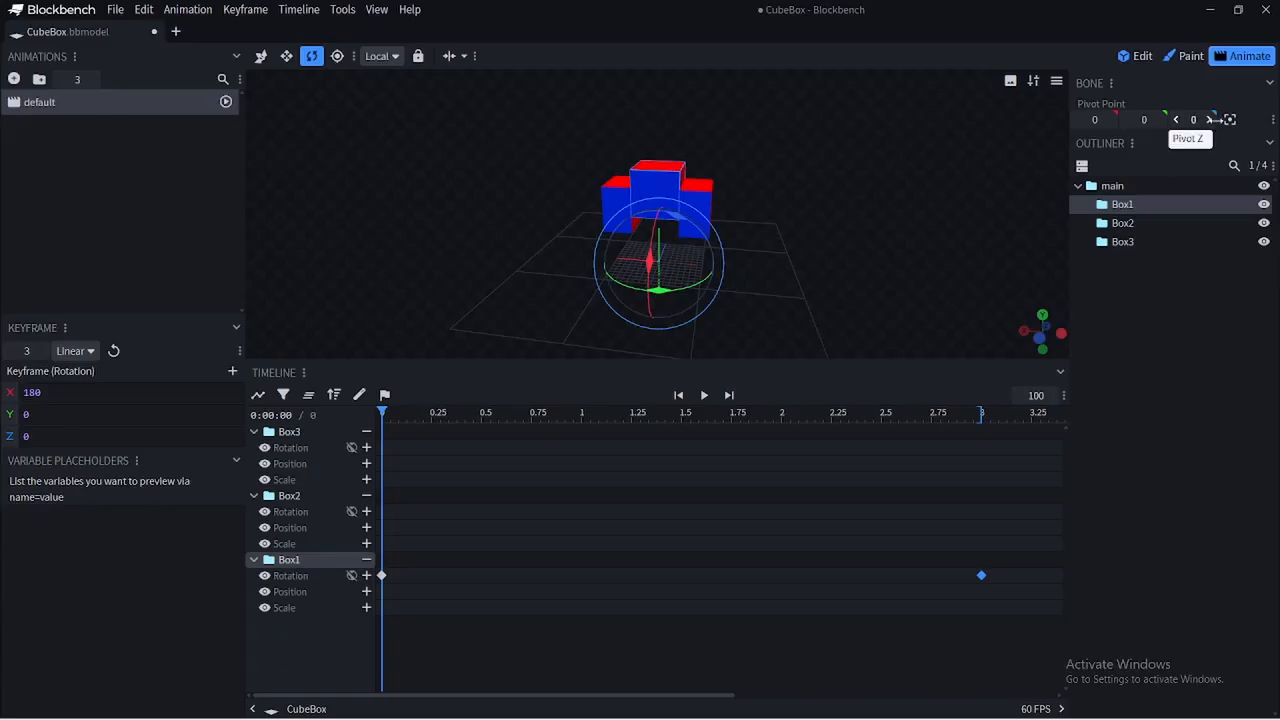
click(1230, 119)
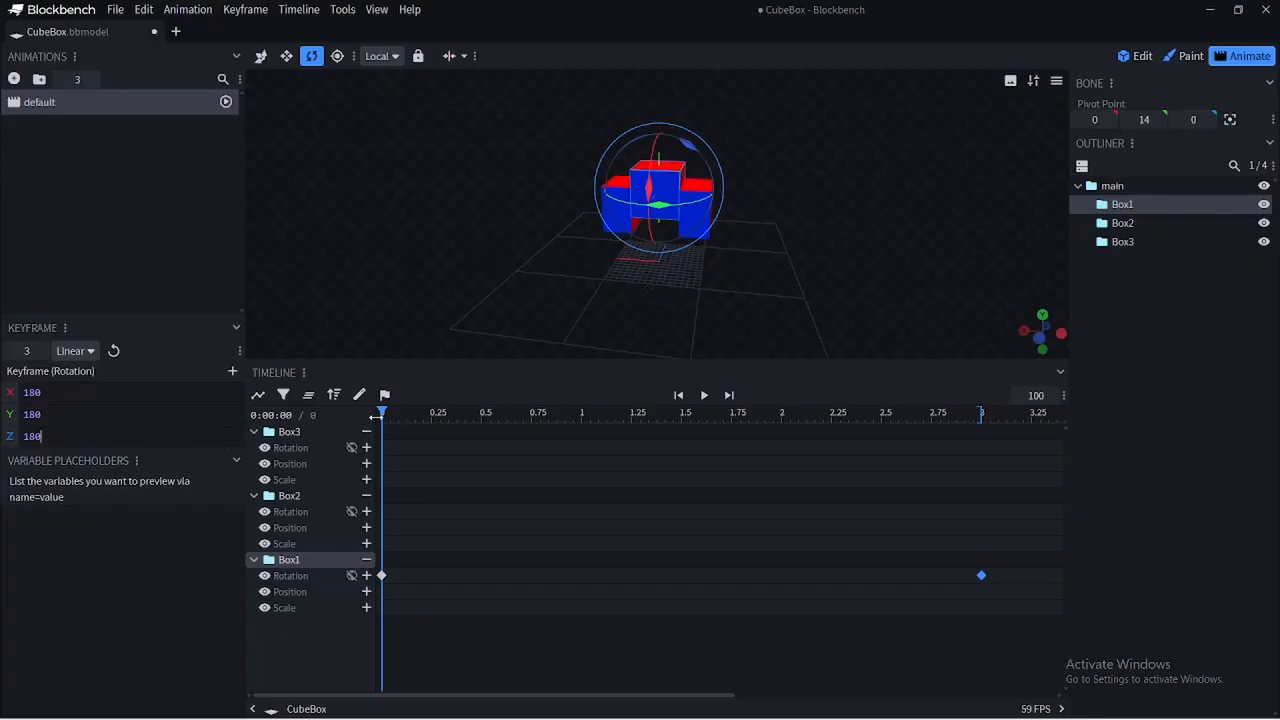
drag(438, 413, 153, 436)
Save the model, switch to RPG in a Box, and re-import CubeBox.bbmodel with its blue side facing front
click(117, 10)
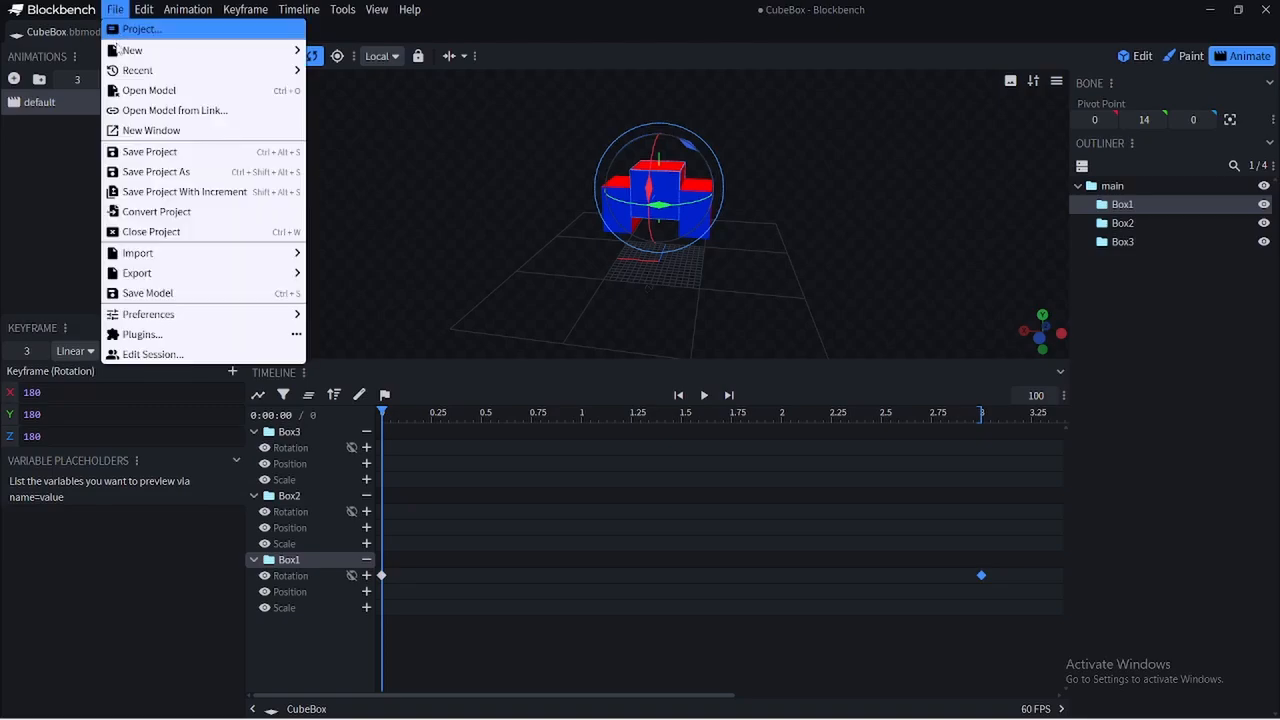
click(175, 294)
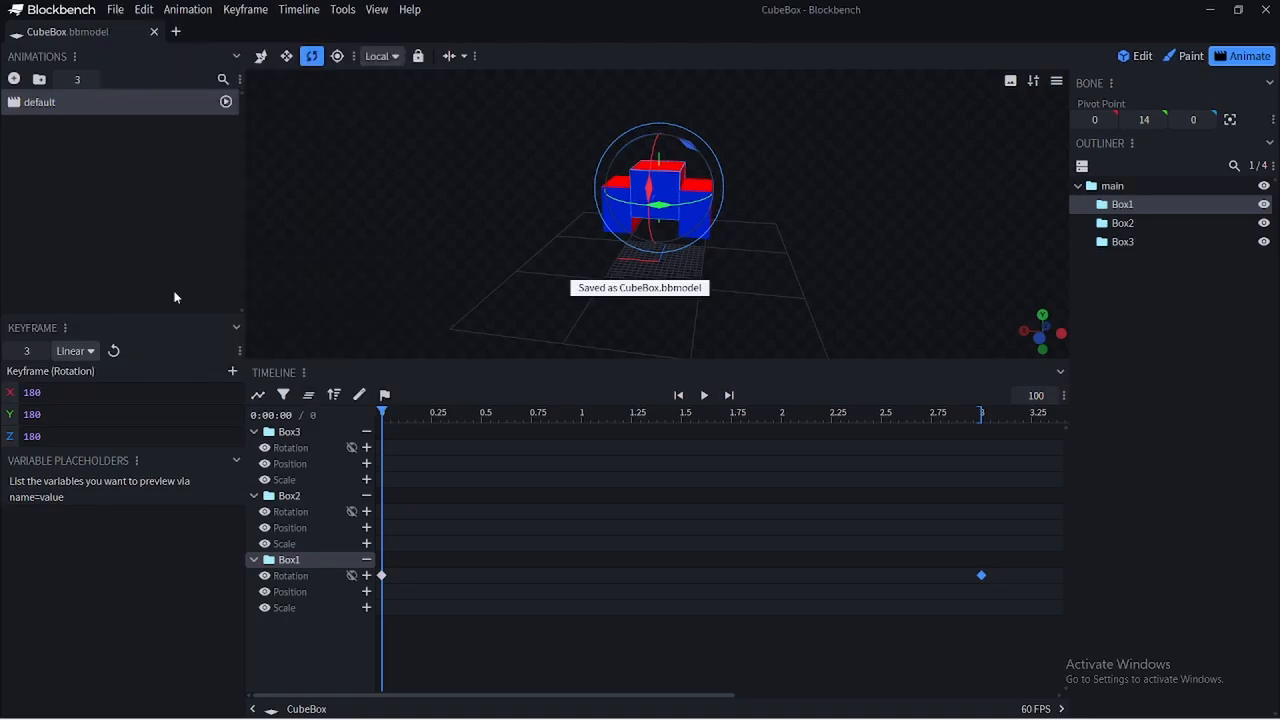
key(alt+Tab)
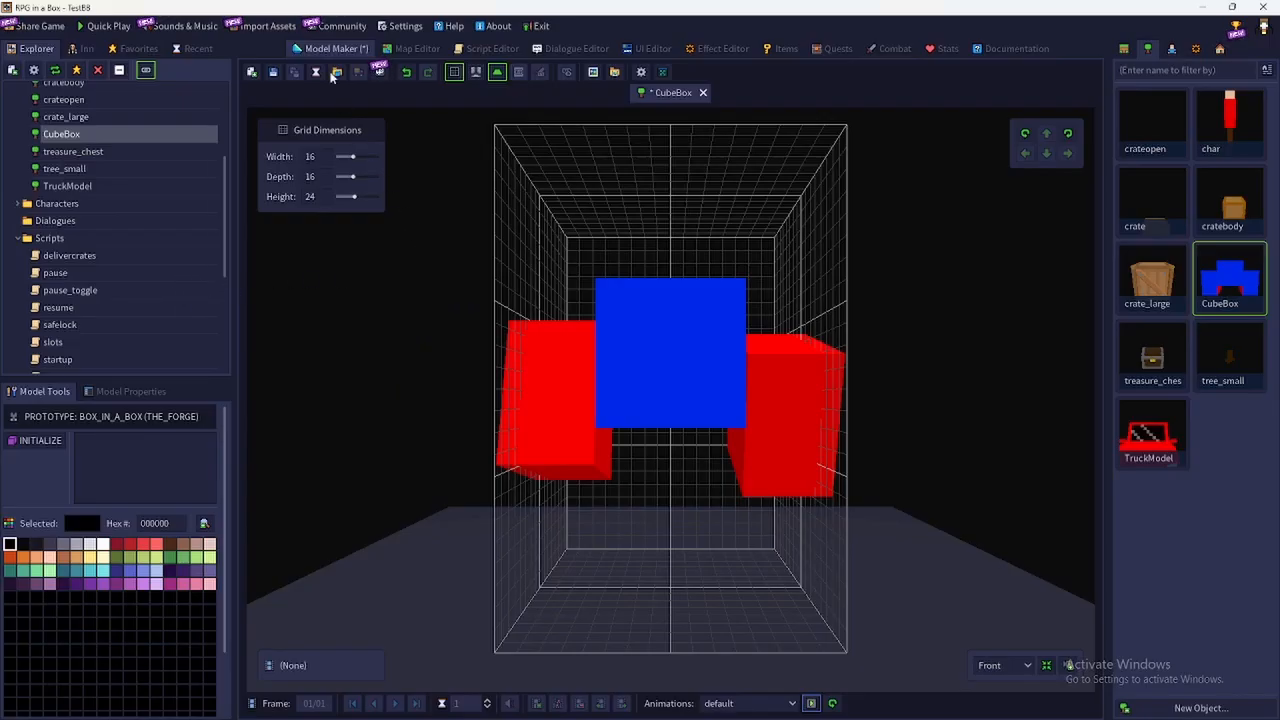
click(311, 73)
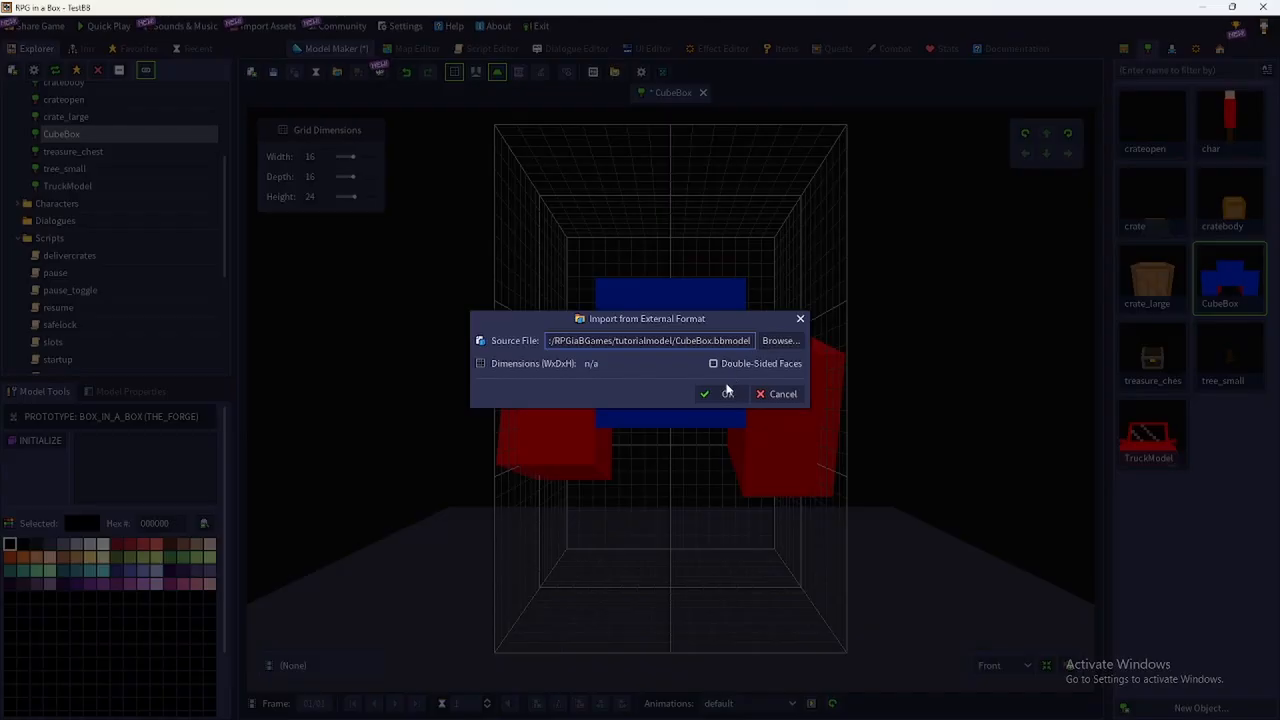
click(726, 391)
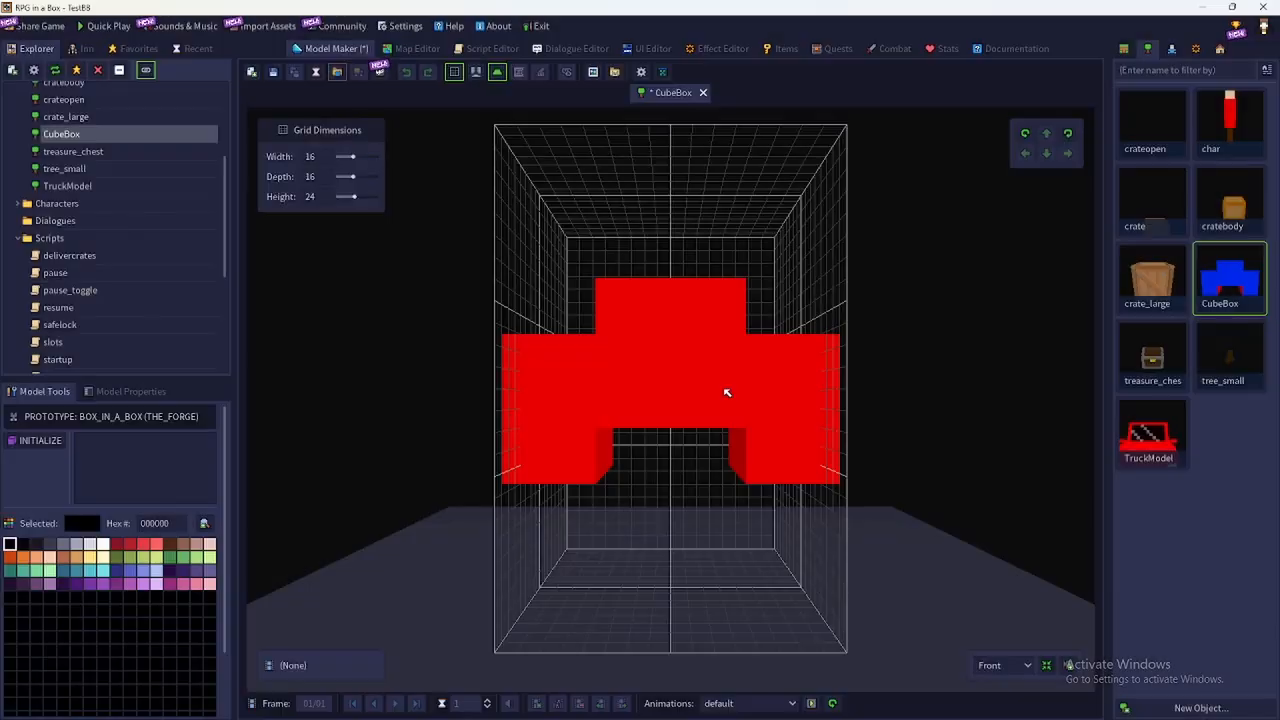
click(1071, 138)
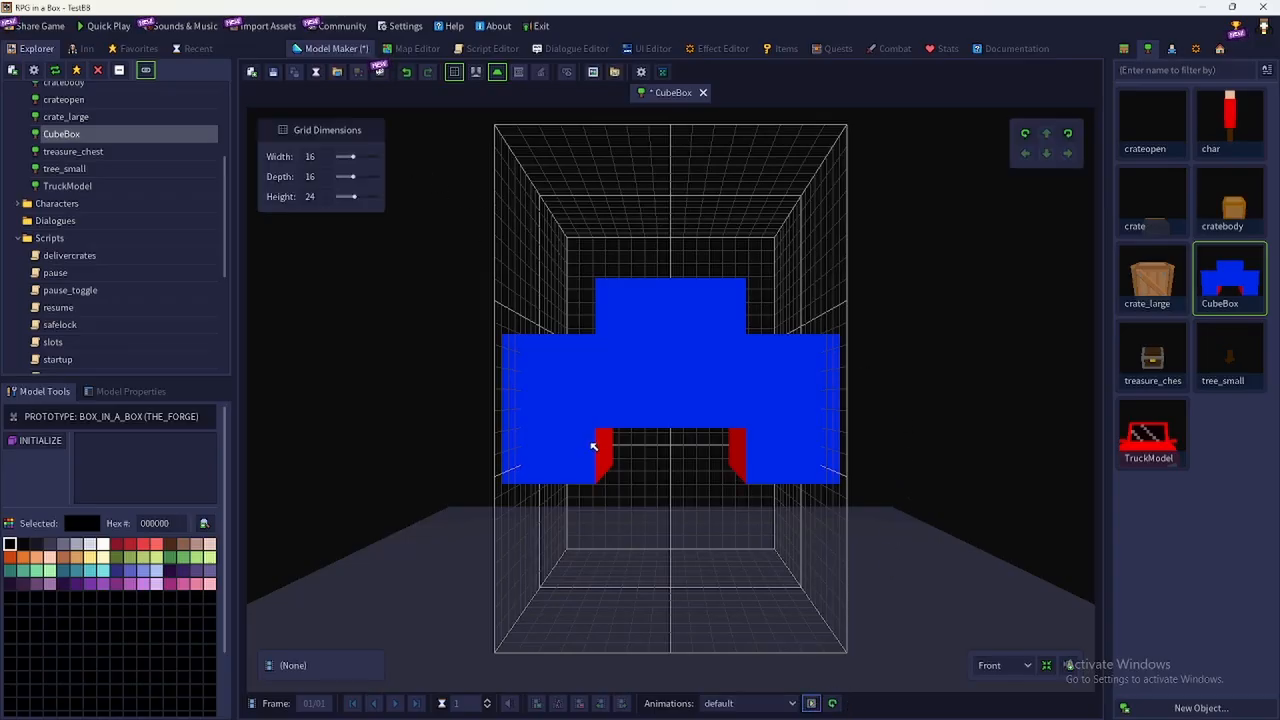
Switch to Blockbench and add rotation keyframes at 0 seconds to Box2 and Box3
key(alt+Tab)
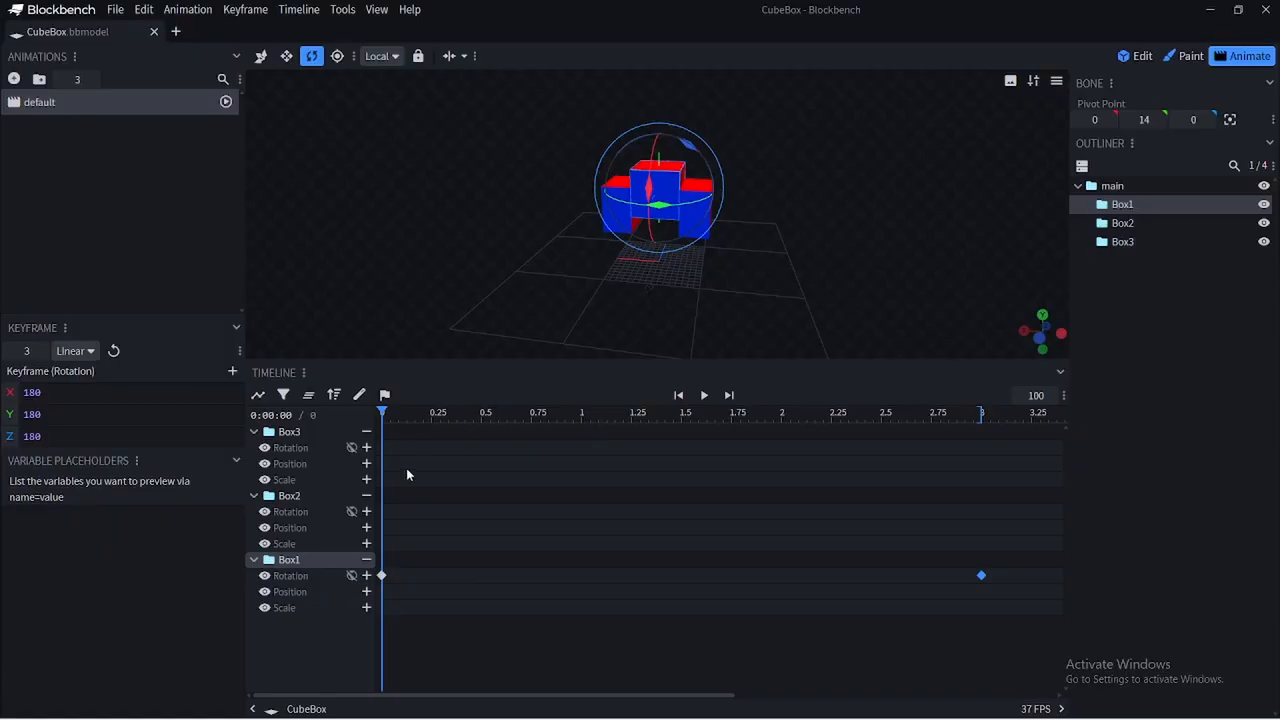
click(366, 511)
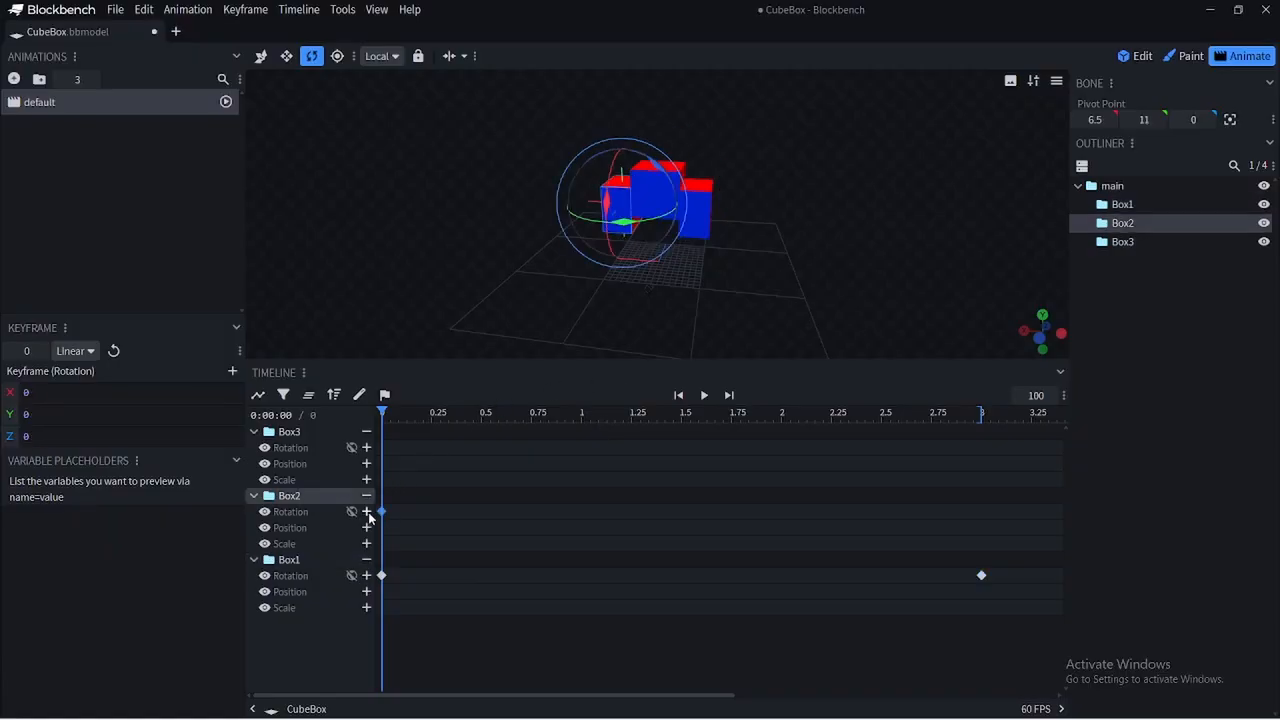
click(366, 447)
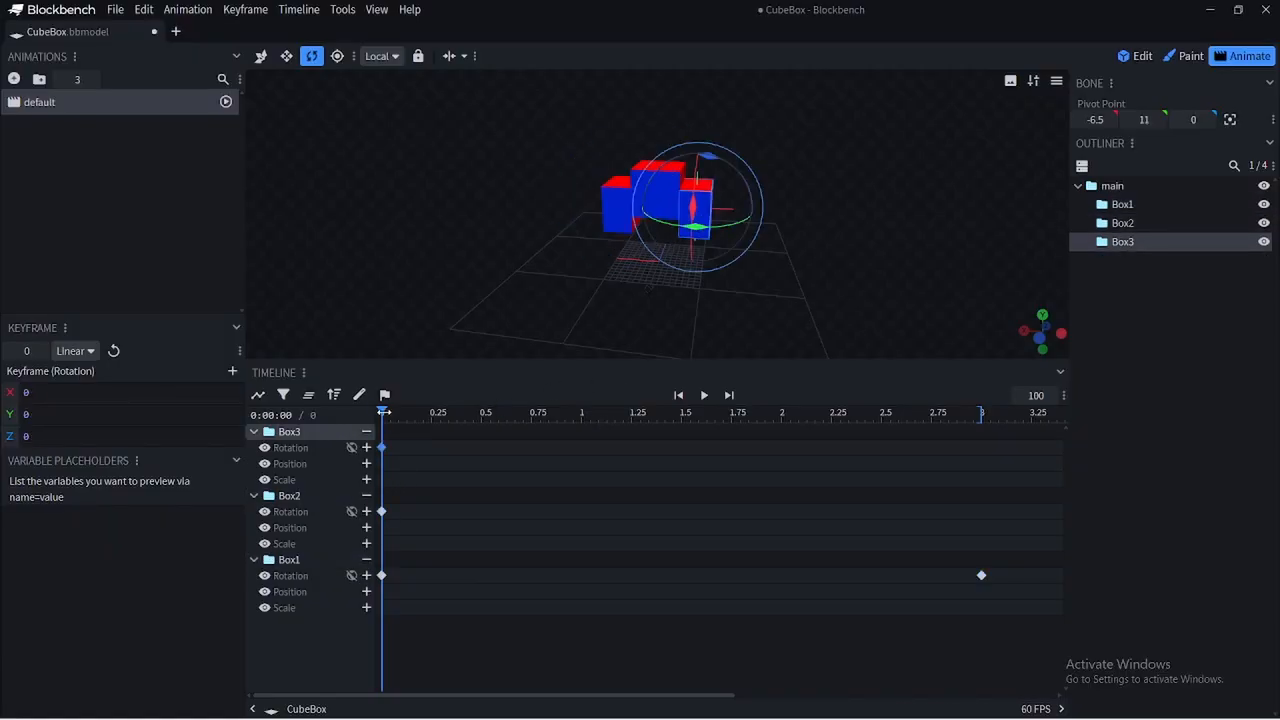
Add rotation keyframes at 3 seconds to Box2 and Box3, setting the X rotation of each to 90
drag(383, 412, 983, 457)
click(366, 511)
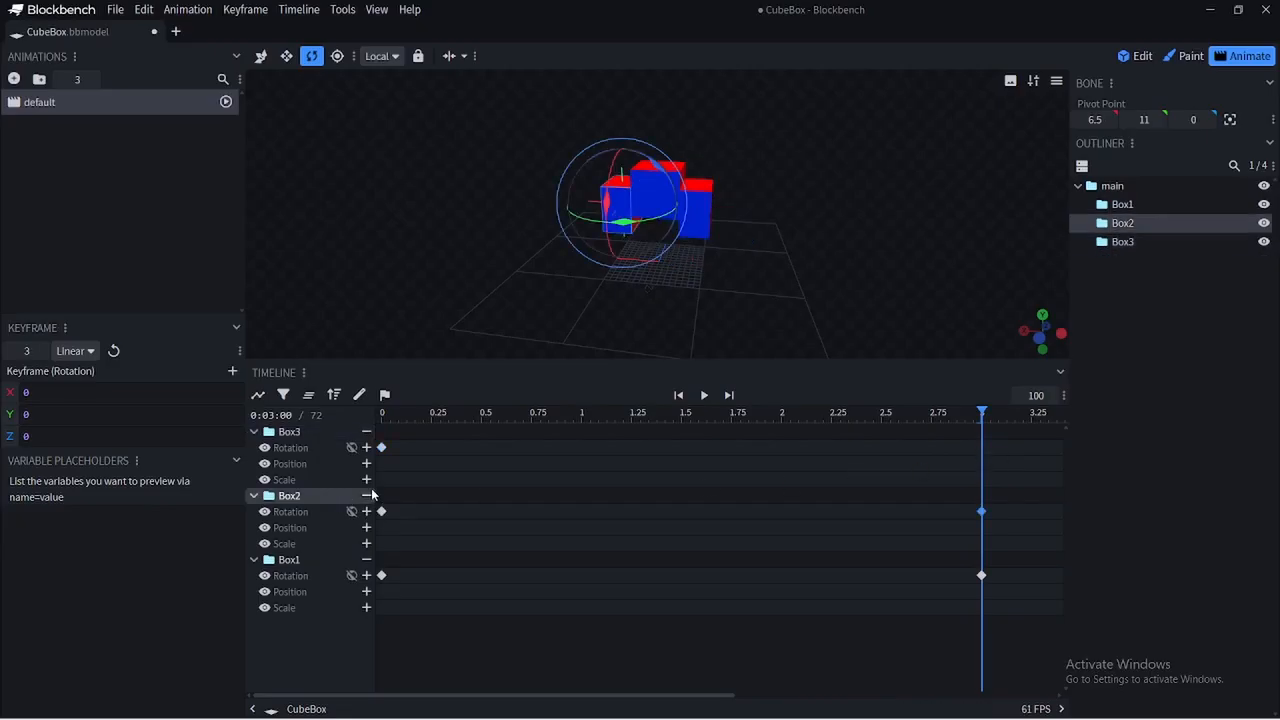
click(367, 448)
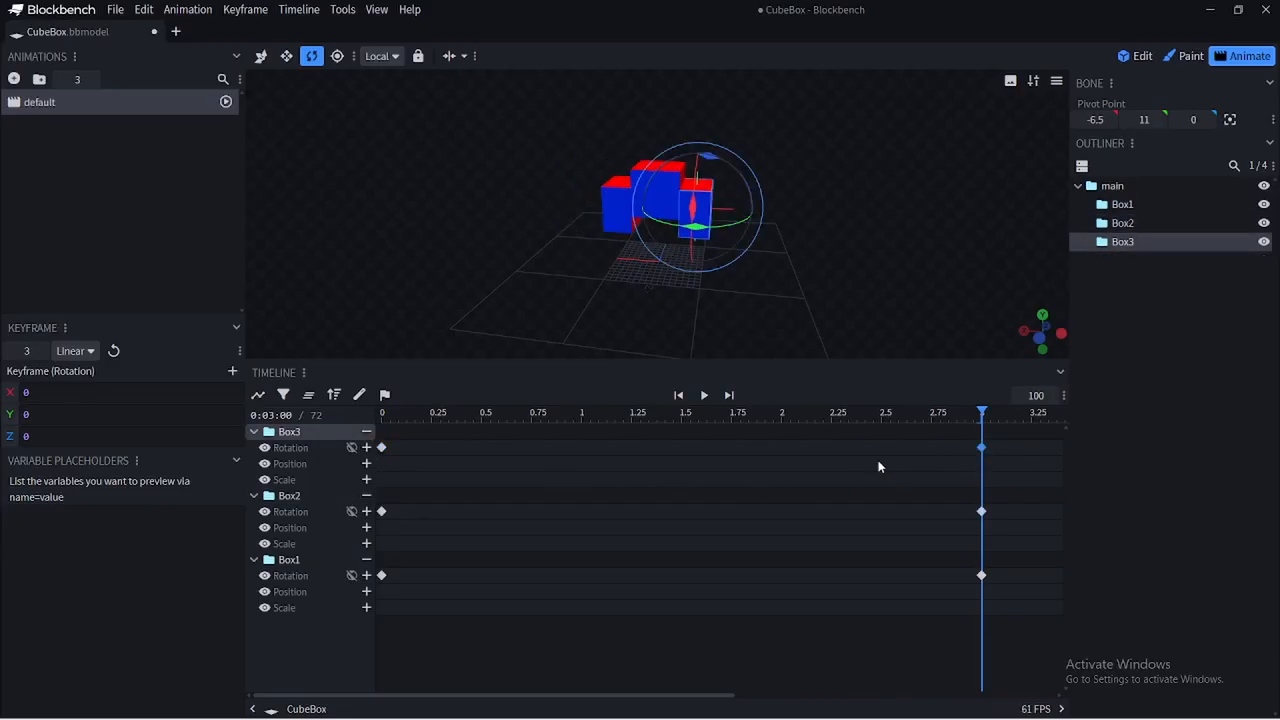
drag(48, 395, 2, 398)
text(90)
click(982, 512)
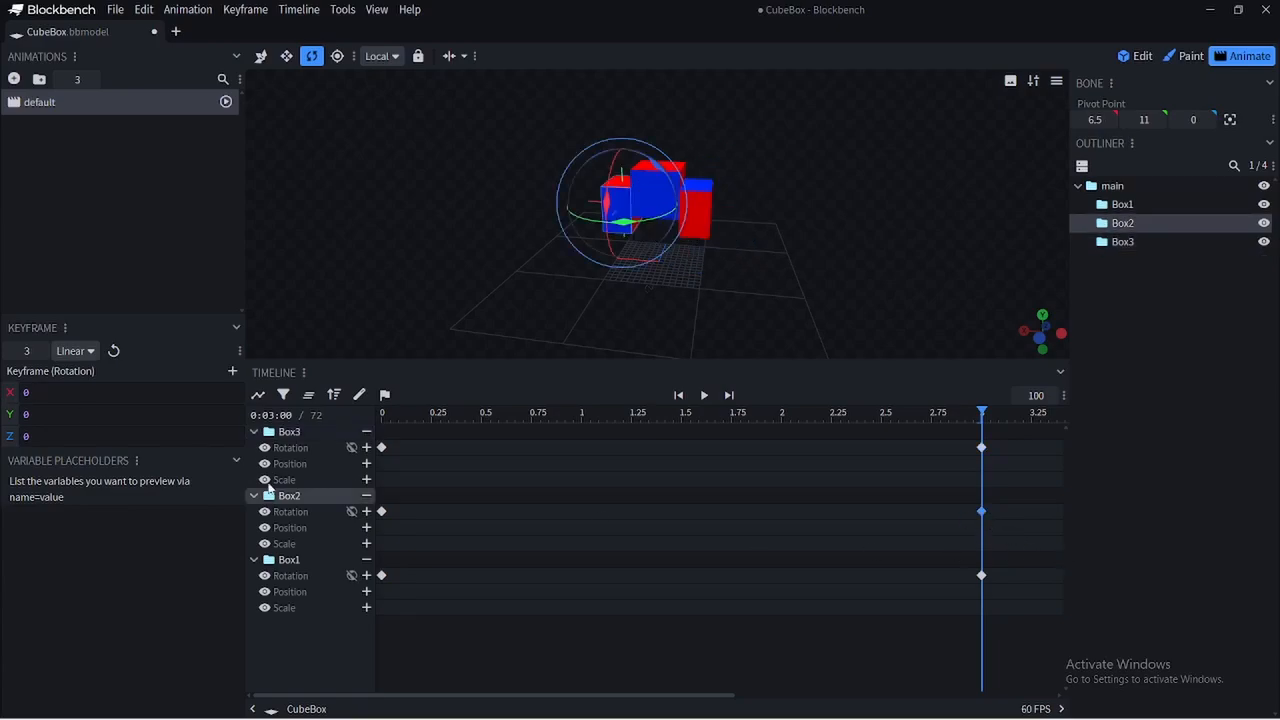
text(90)
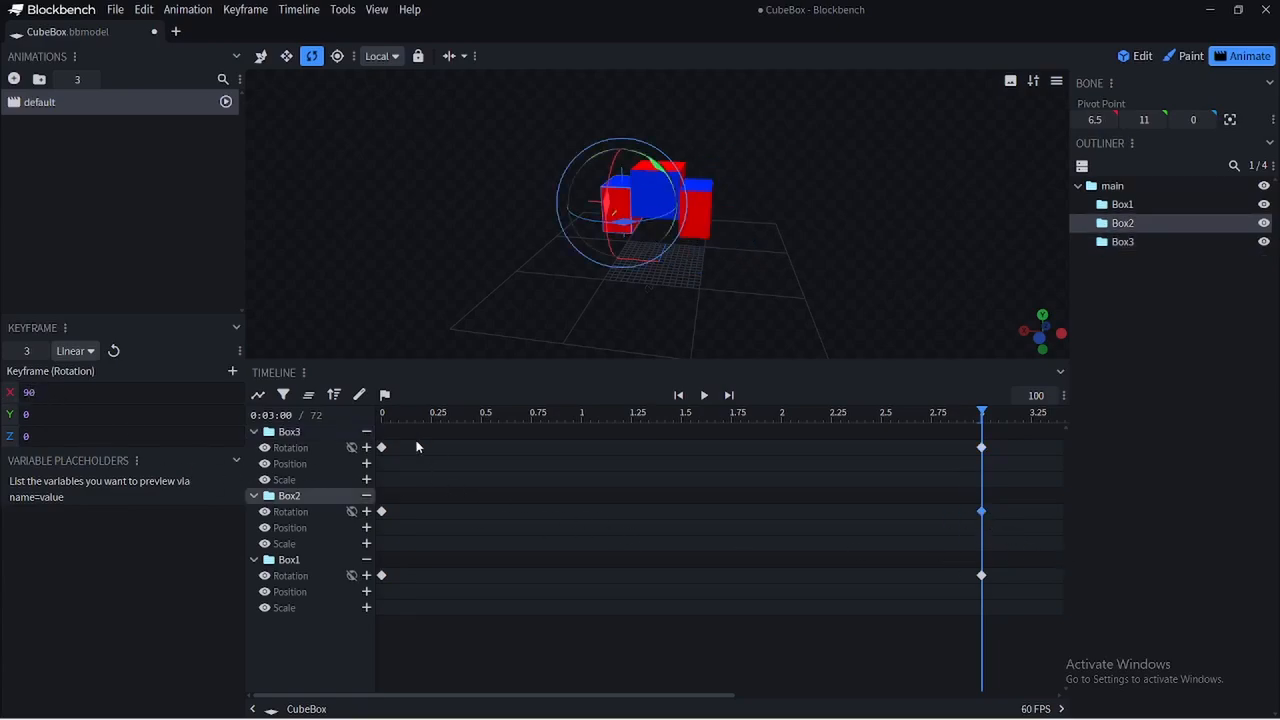
drag(397, 424, 921, 455)
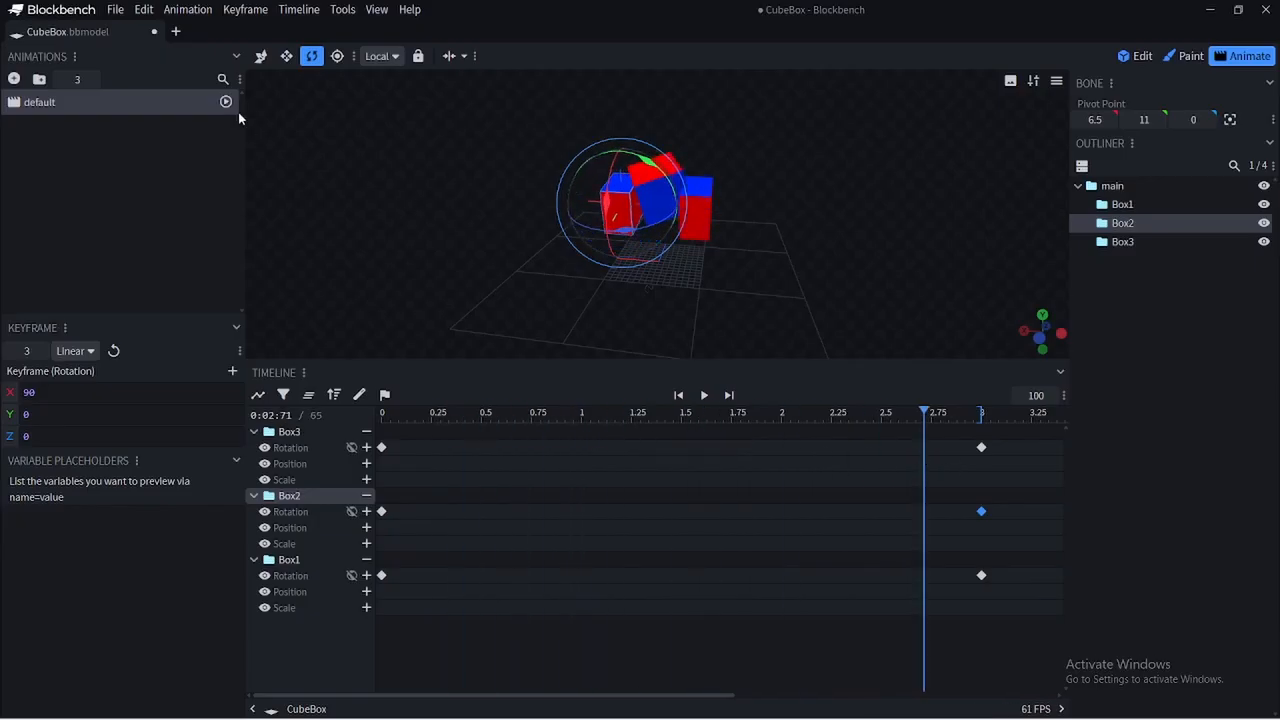
Save the model and switch to RPG in a Box
click(116, 10)
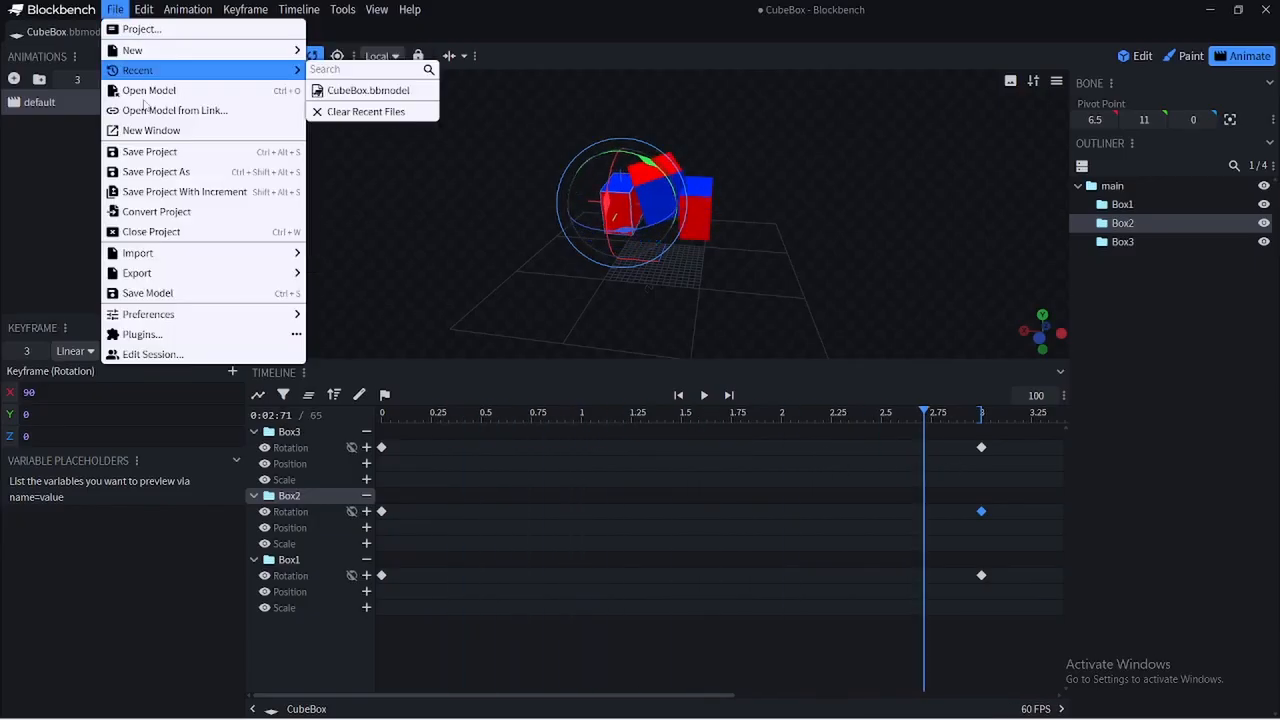
click(166, 294)
key(alt+Tab)
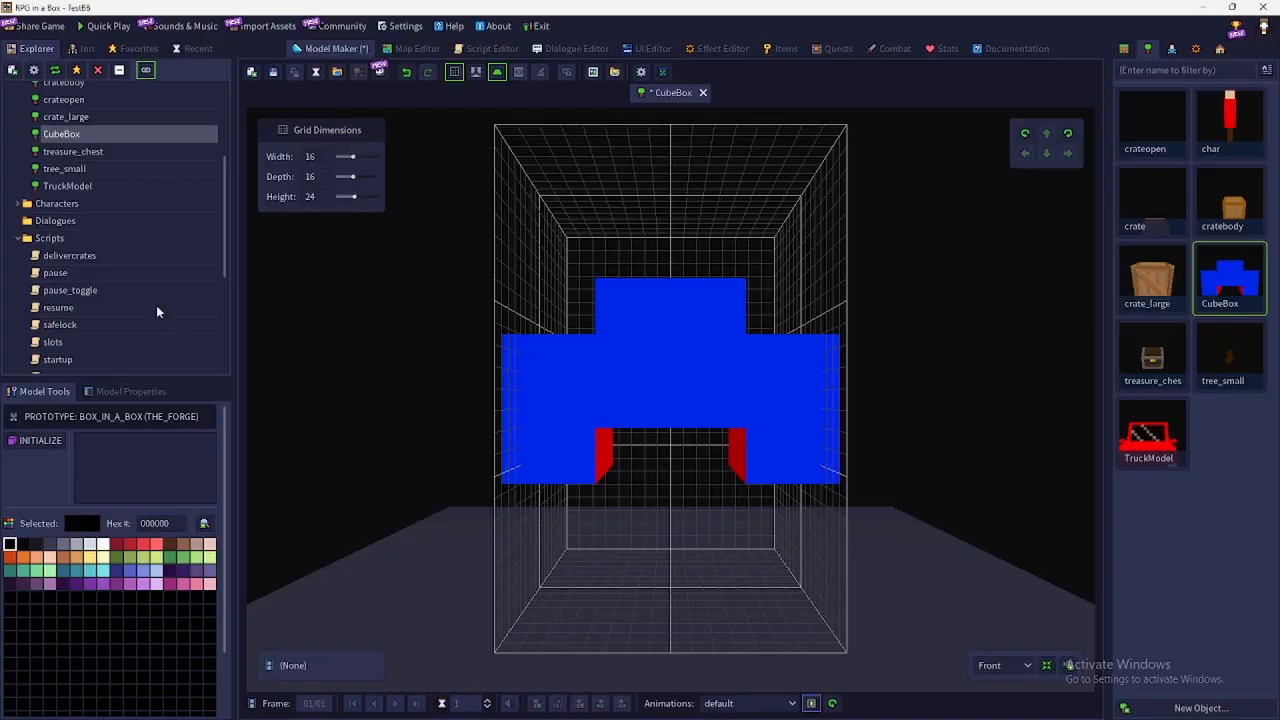
Re-import the CubeBox model, rotate it so its blue side faces front, and play the default animation
click(315, 72)
click(718, 394)
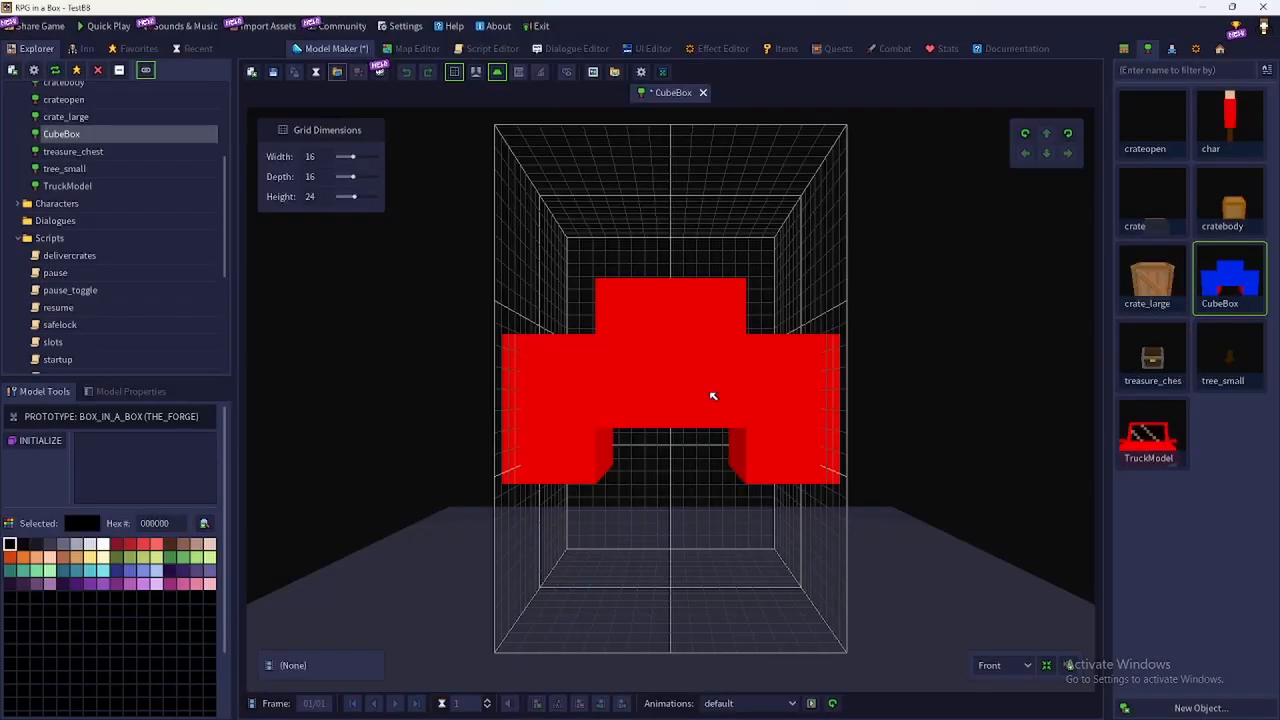
click(1068, 134)
click(1068, 134)
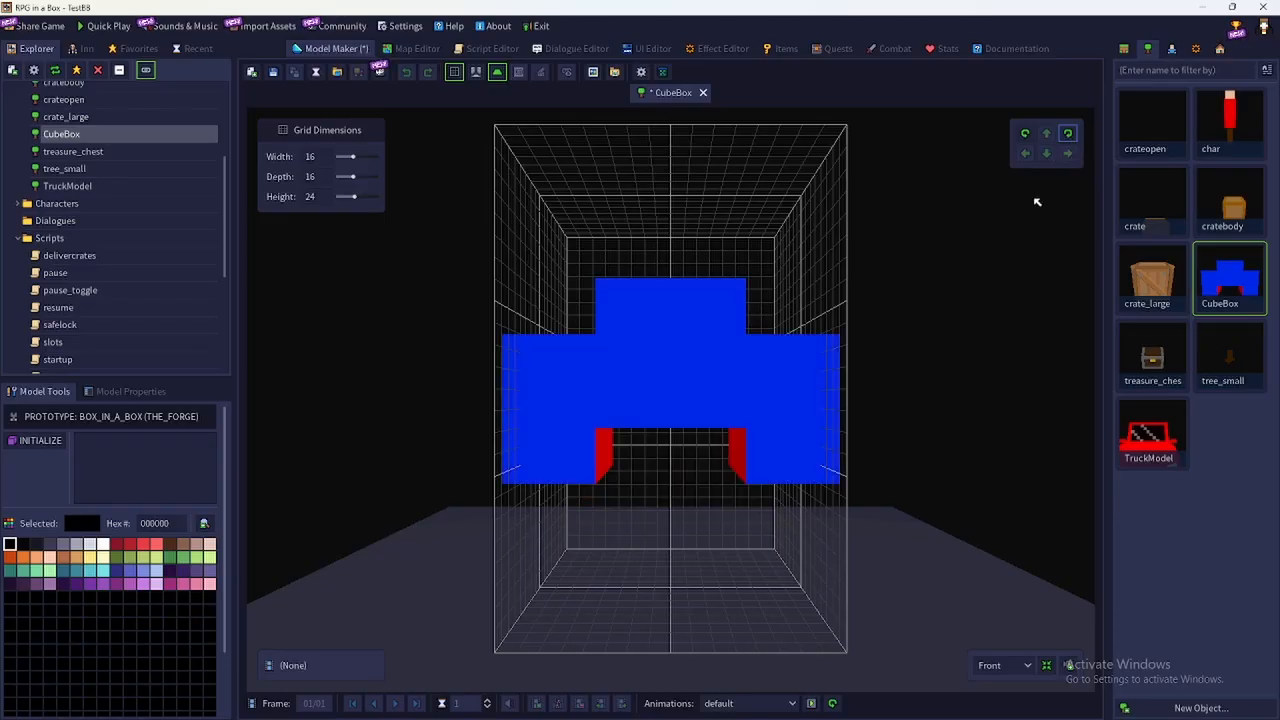
click(811, 703)
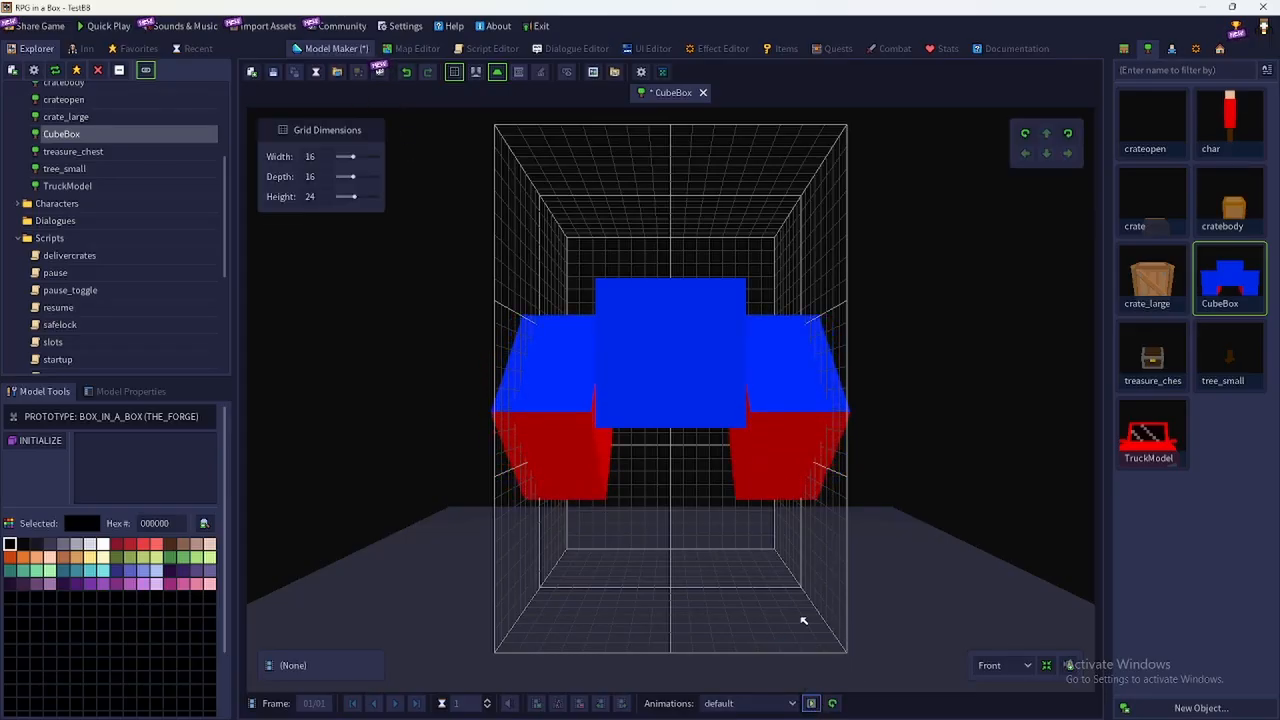
Switch to Blockbench and return the animation playhead to 0 seconds
key(alt+Tab)
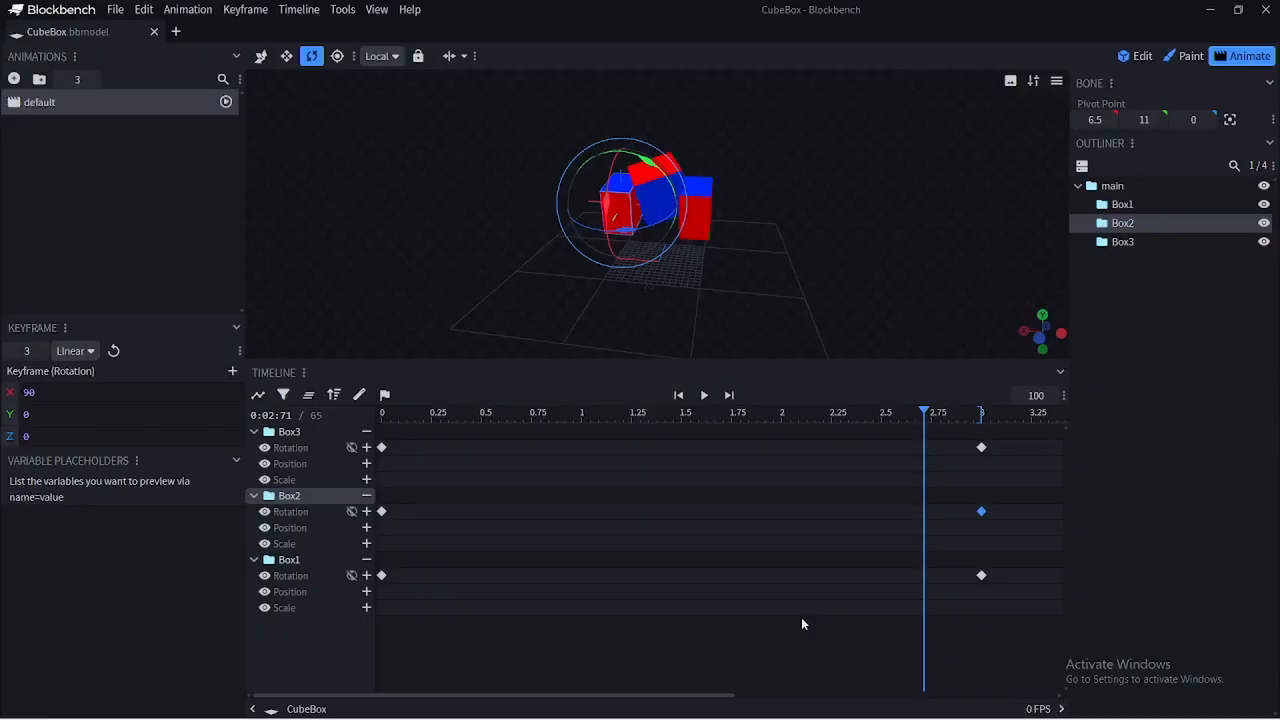
mouse_move(496, 451)
mouse_down()
mouse_move(429, 449)
mouse_move(488, 451)
mouse_up()
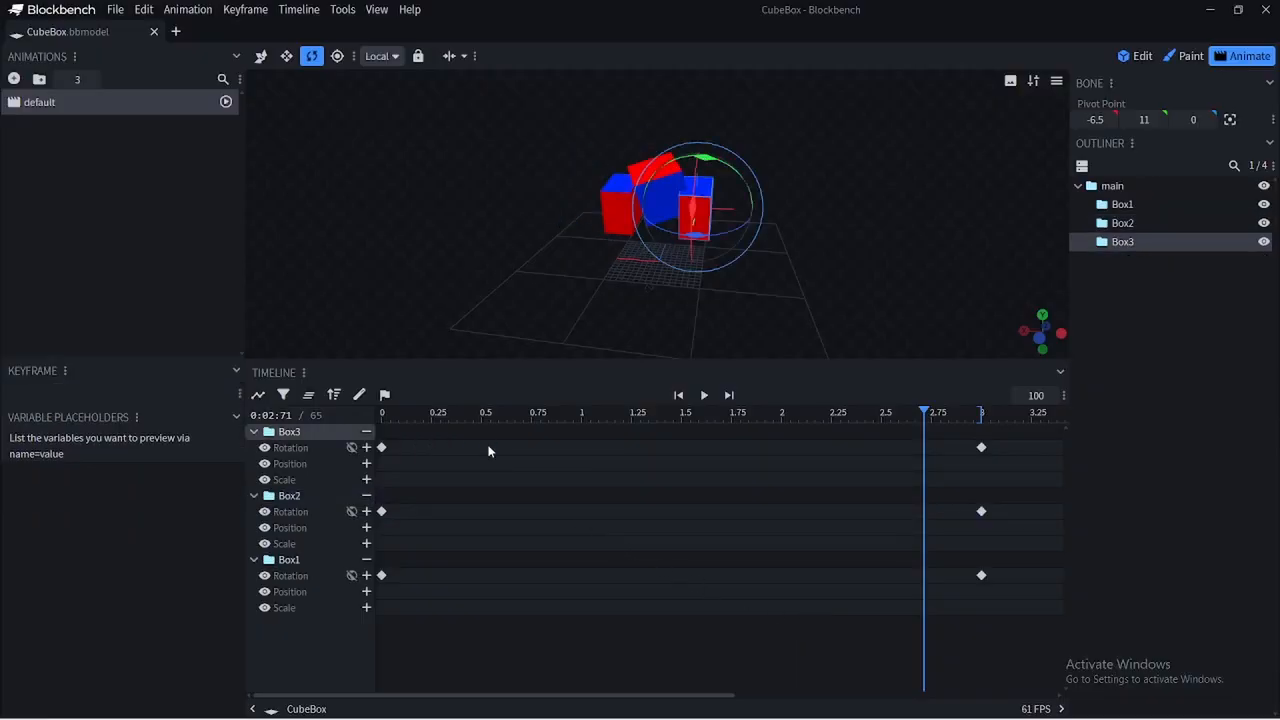
drag(627, 435, 352, 433)
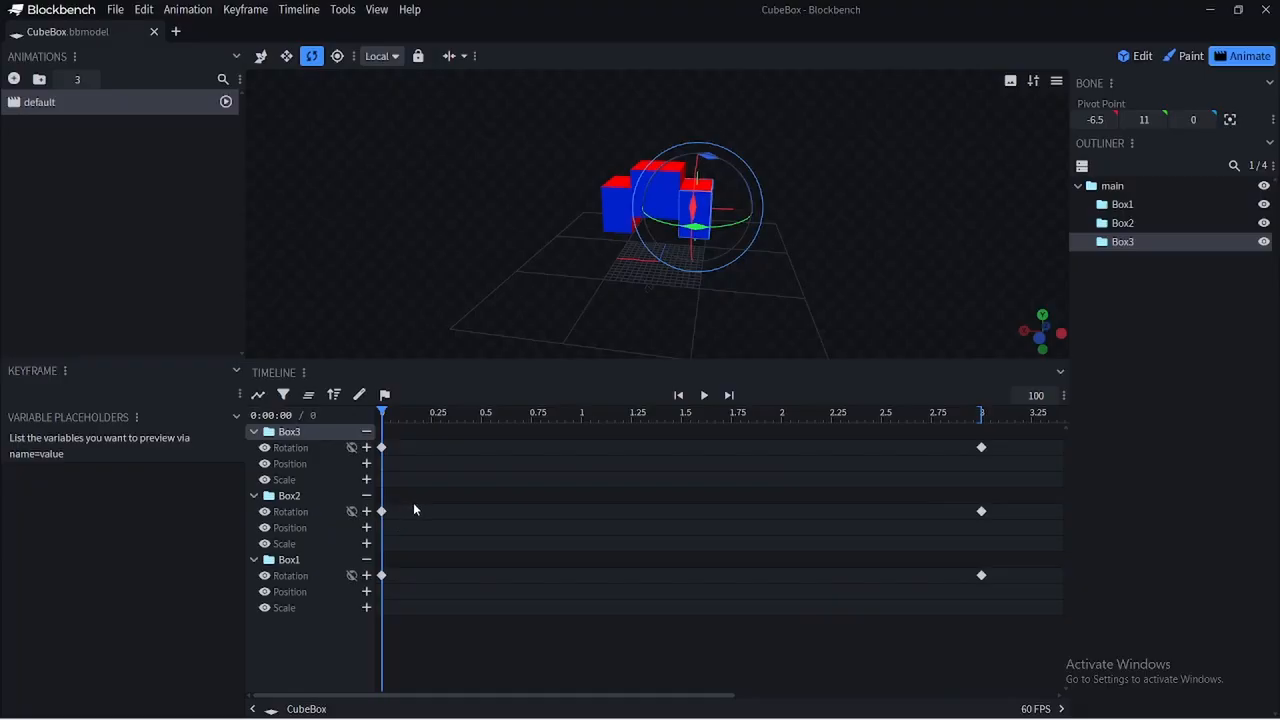
Delete Box1's rotation keyframes at 0 and 3 seconds and remove Box1 from the timeline
click(287, 560)
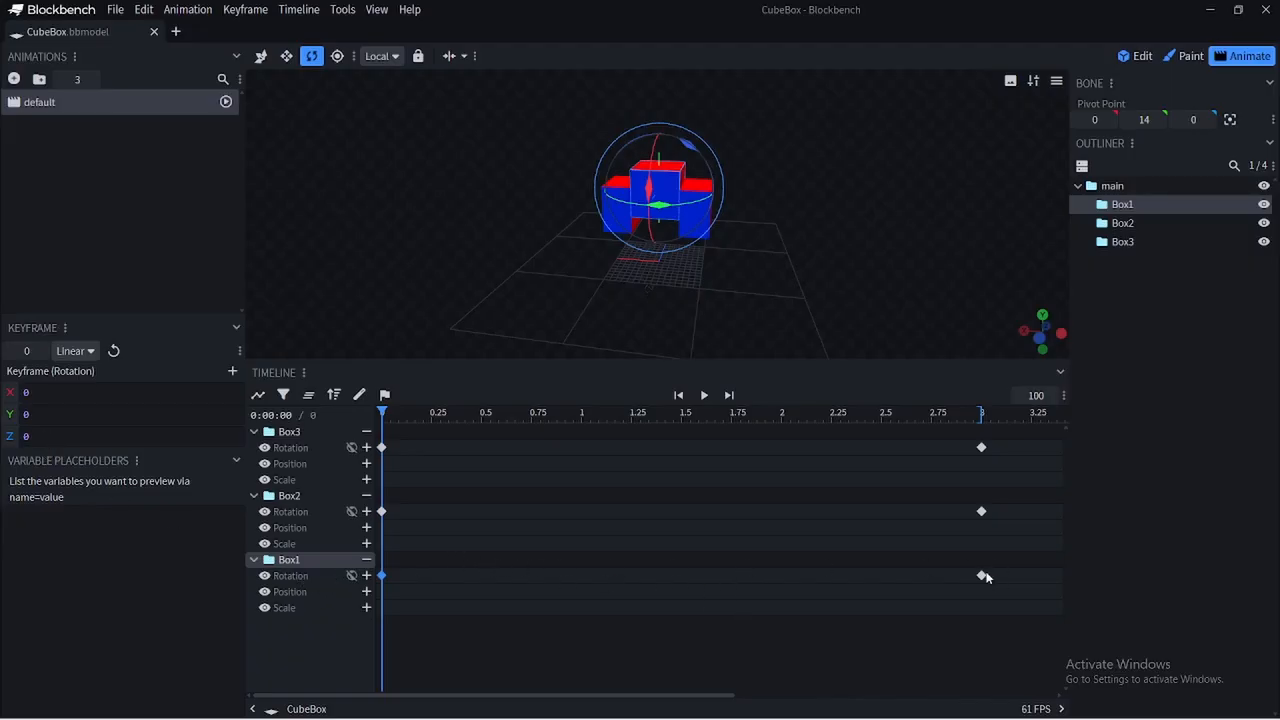
key(Delete)
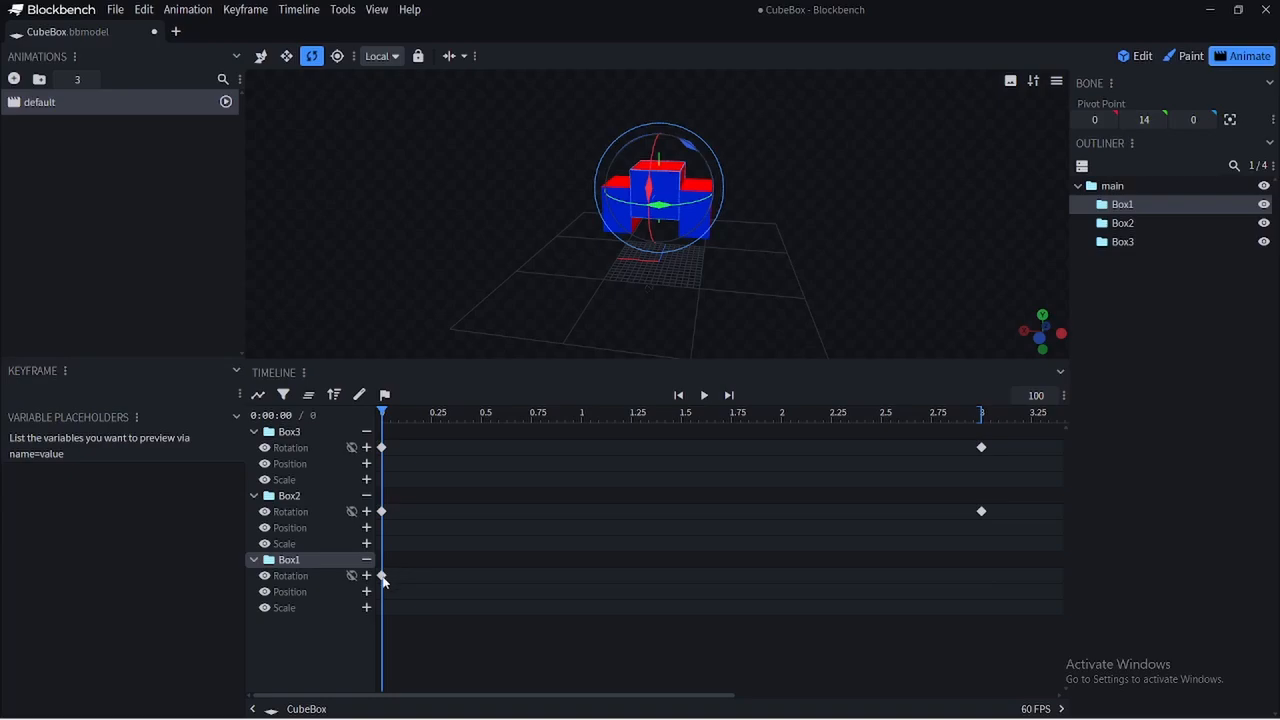
click(381, 576)
key(Delete)
click(365, 560)
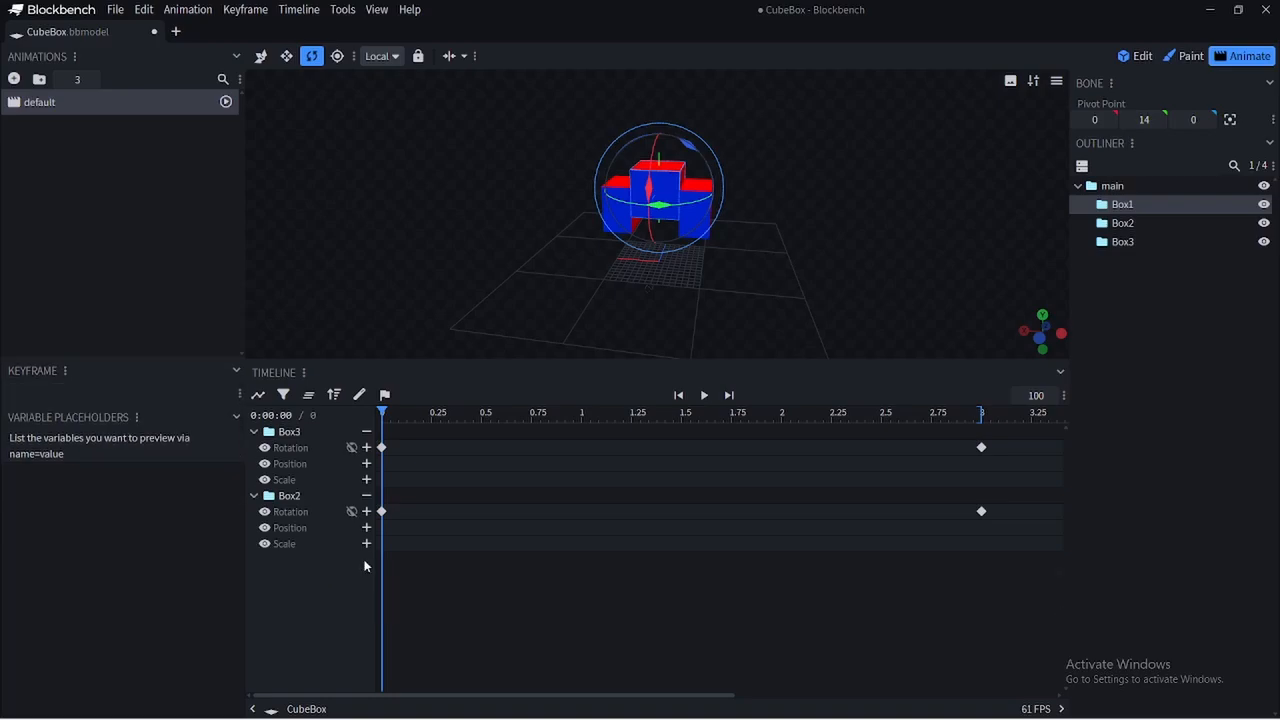
click(1113, 302)
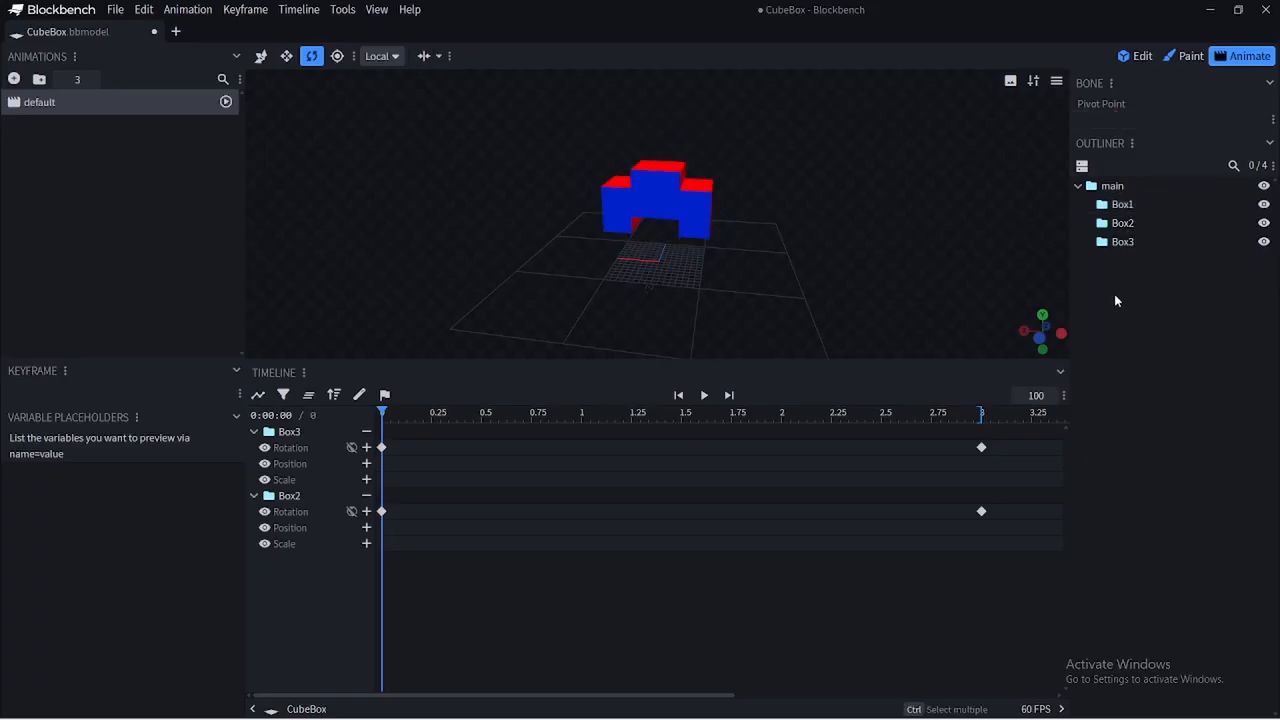
right_click(1120, 293)
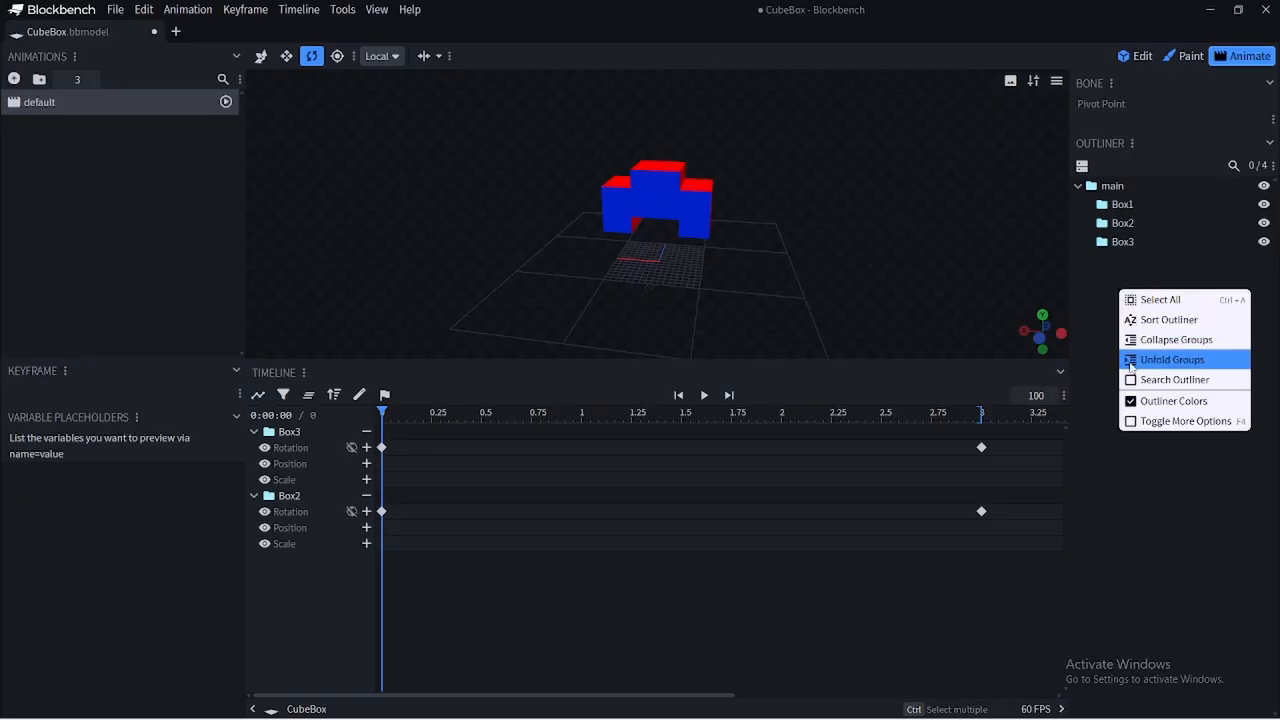
key(Escape)
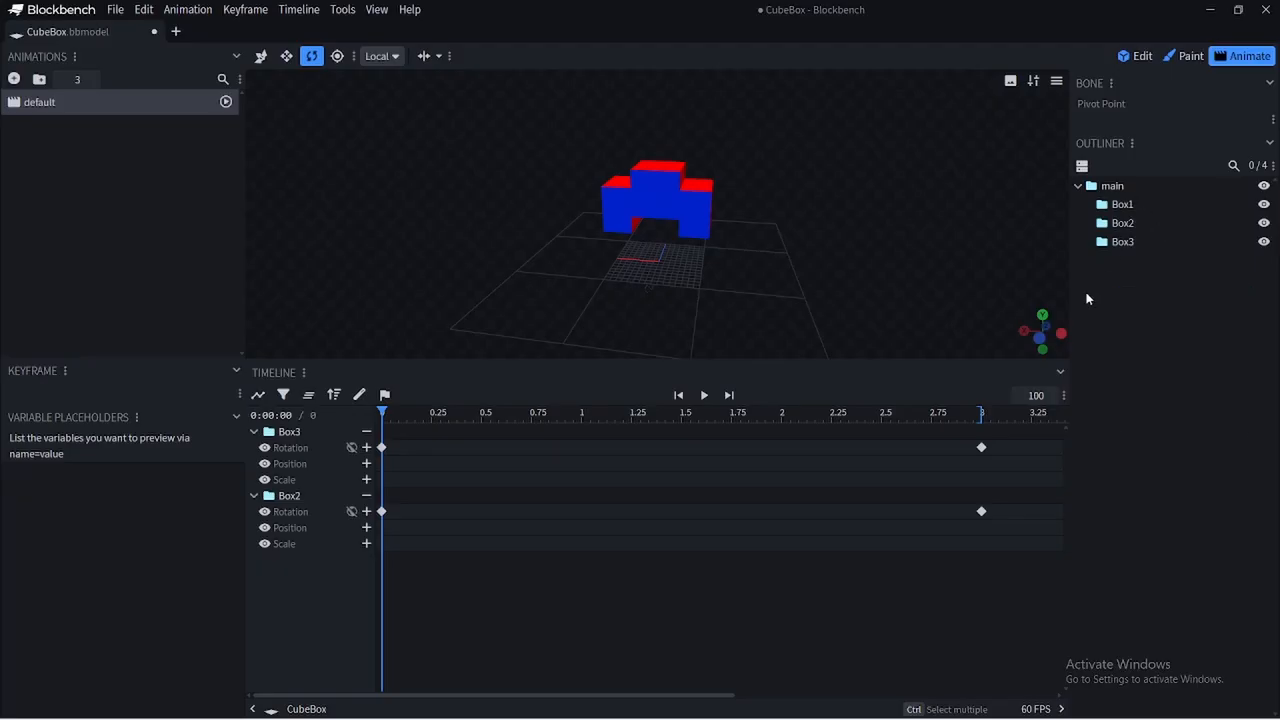
Return to Edit mode and add a new group named Box3_X at the outliner's root level
click(1136, 56)
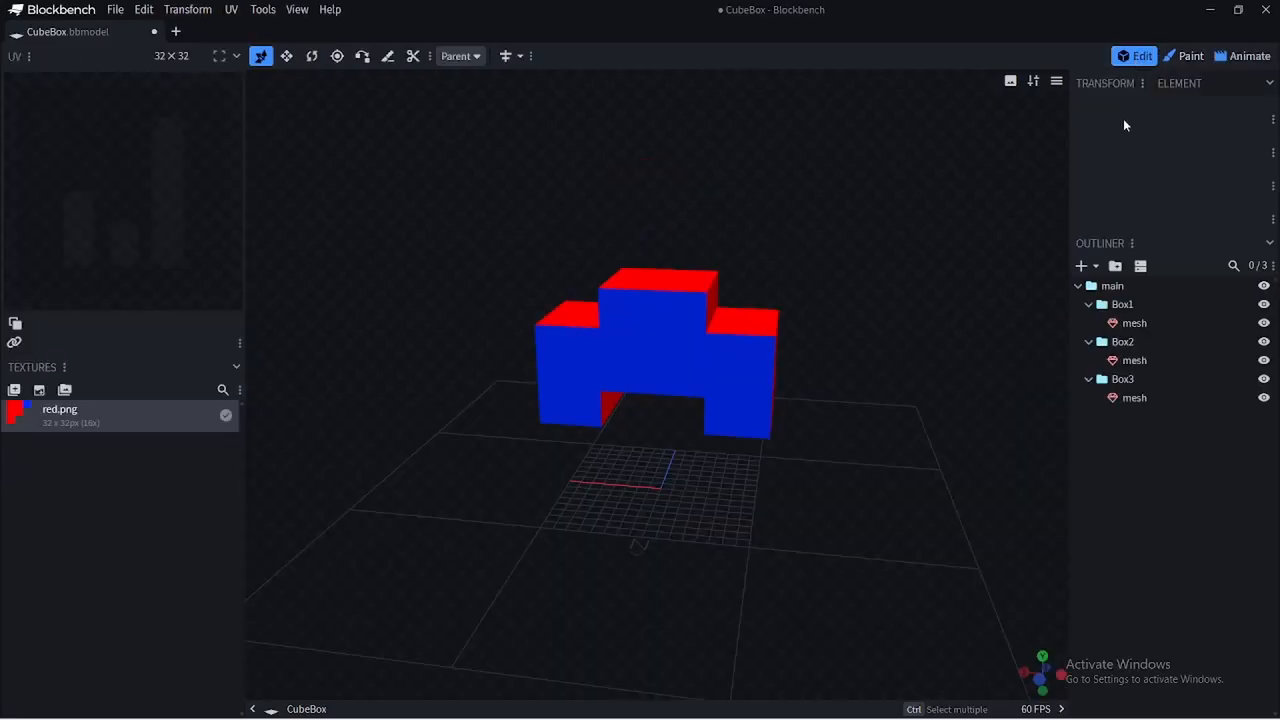
right_click(1111, 451)
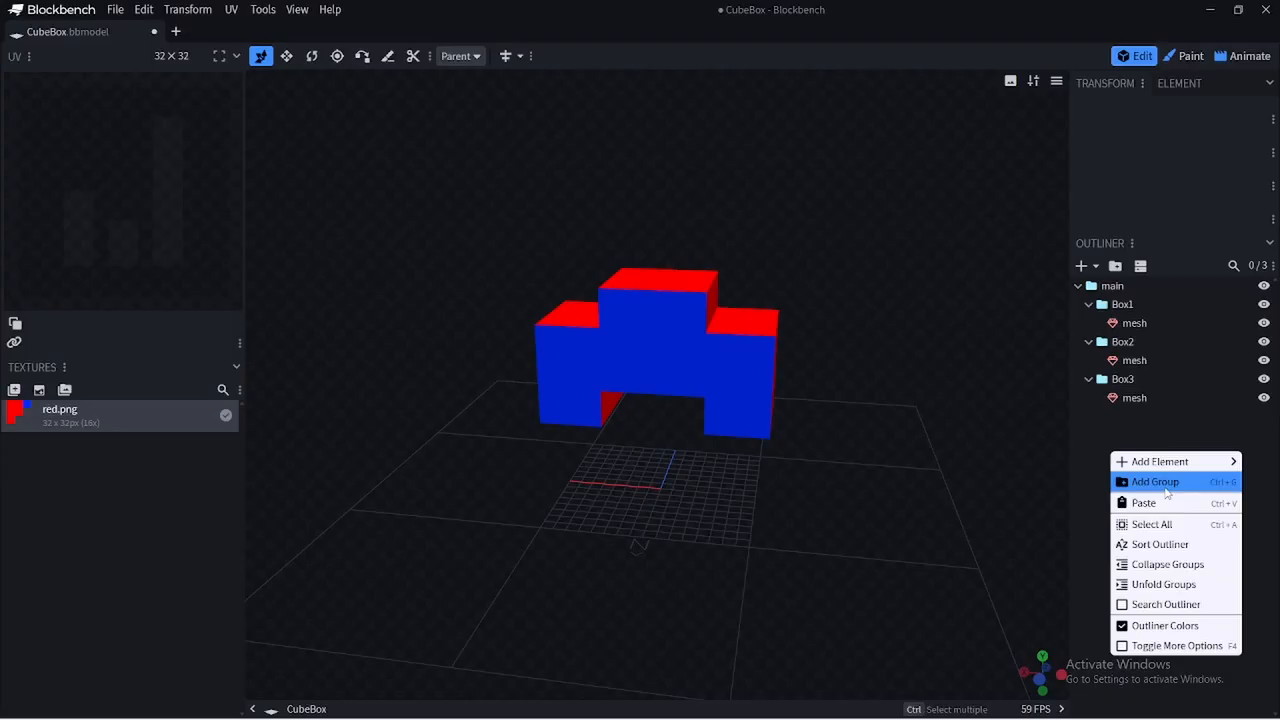
click(1166, 488)
double_click(1154, 421)
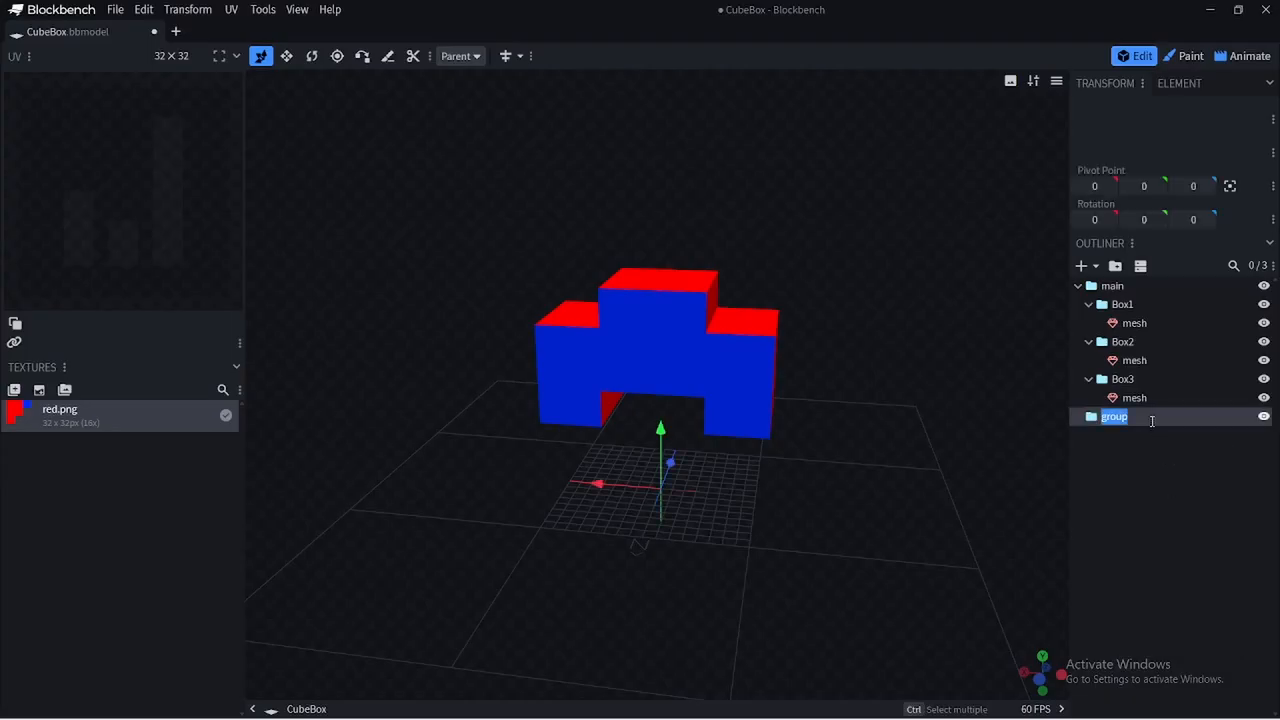
text(Box3_X)
Add two more root-level groups named Box3_y and Box3_z
right_click(1148, 434)
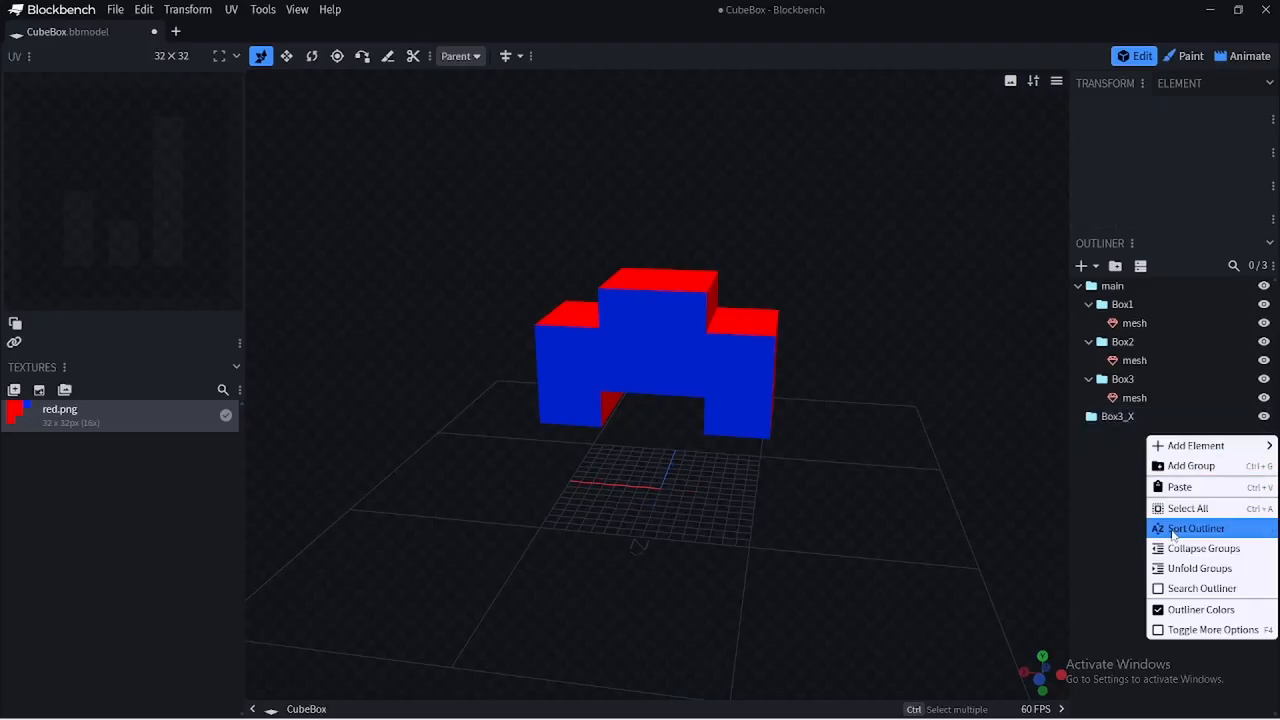
click(1115, 265)
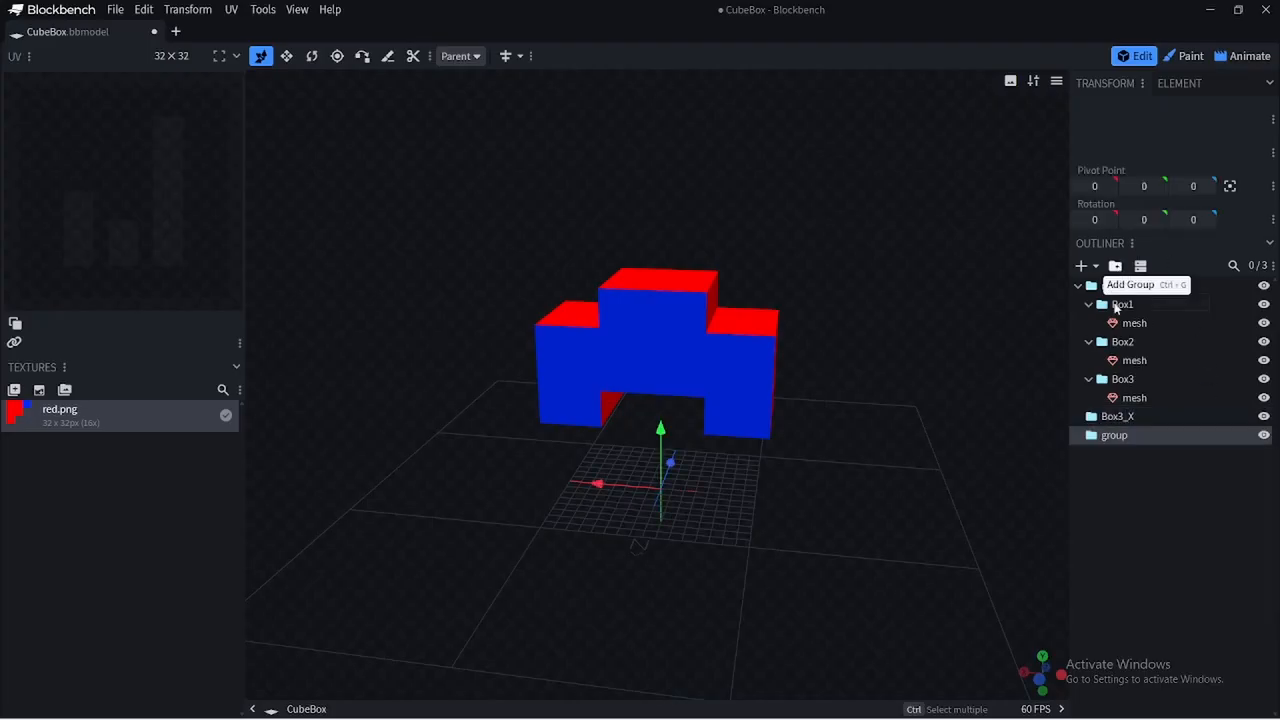
double_click(1130, 434)
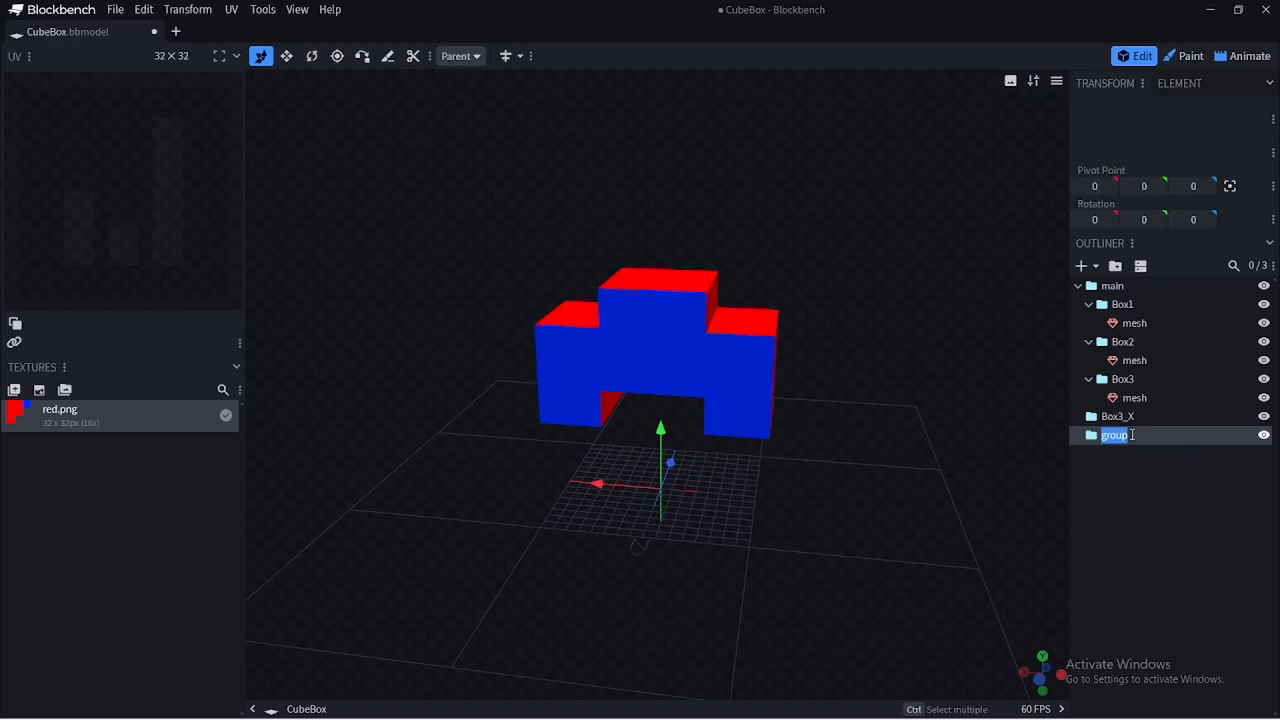
text(Box3_y)
right_click(1132, 495)
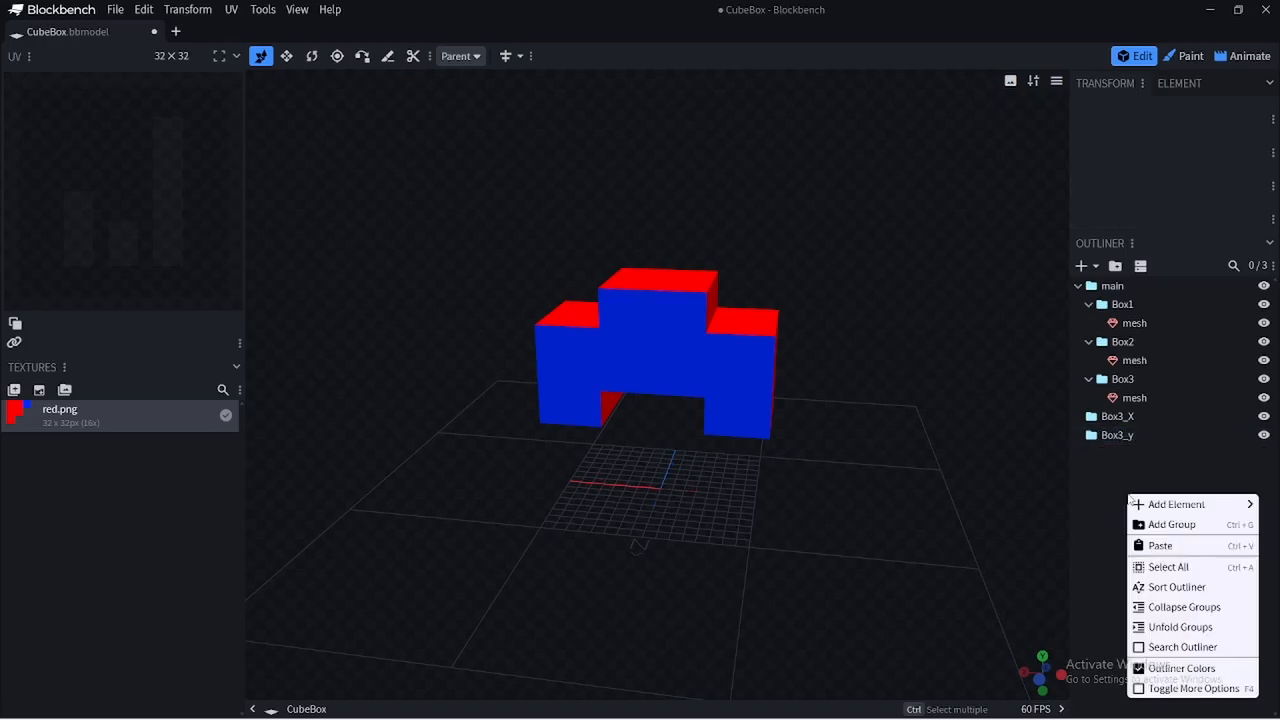
click(1180, 526)
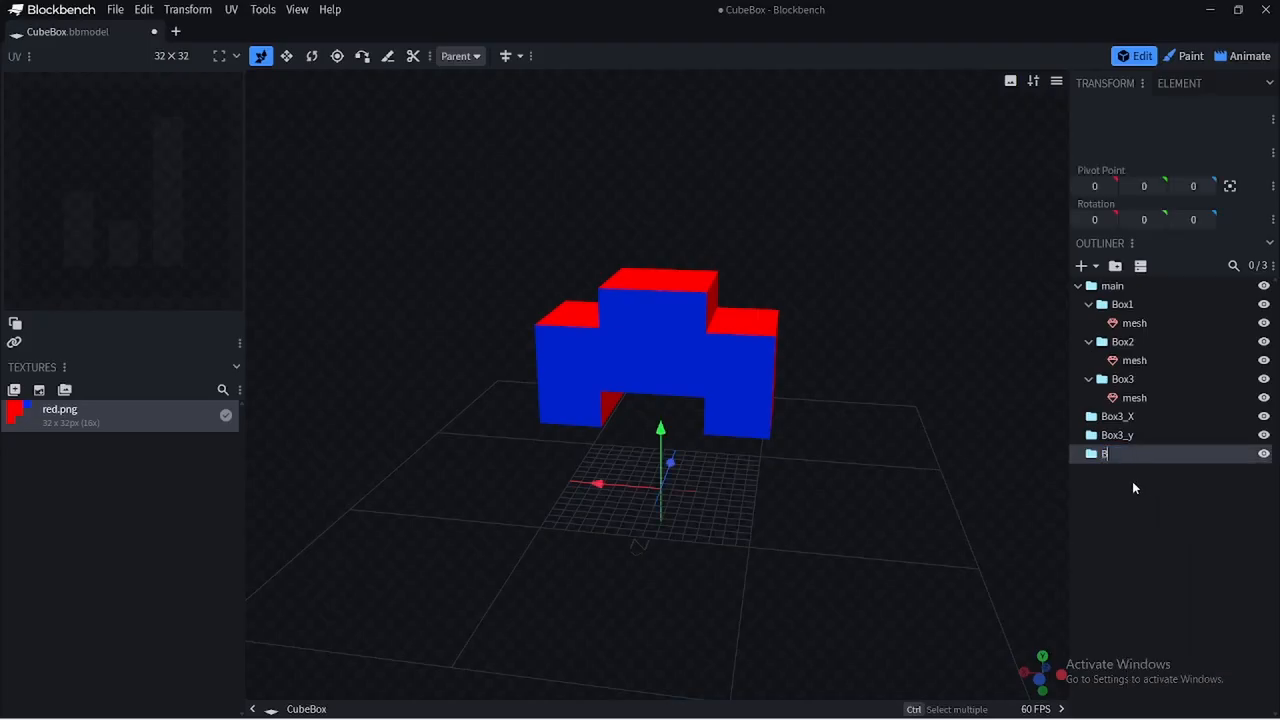
text(z)
Nest the Box3_y group inside Box3_X and the Box3_z group inside Box3_y
click(1114, 438)
right_click(1115, 434)
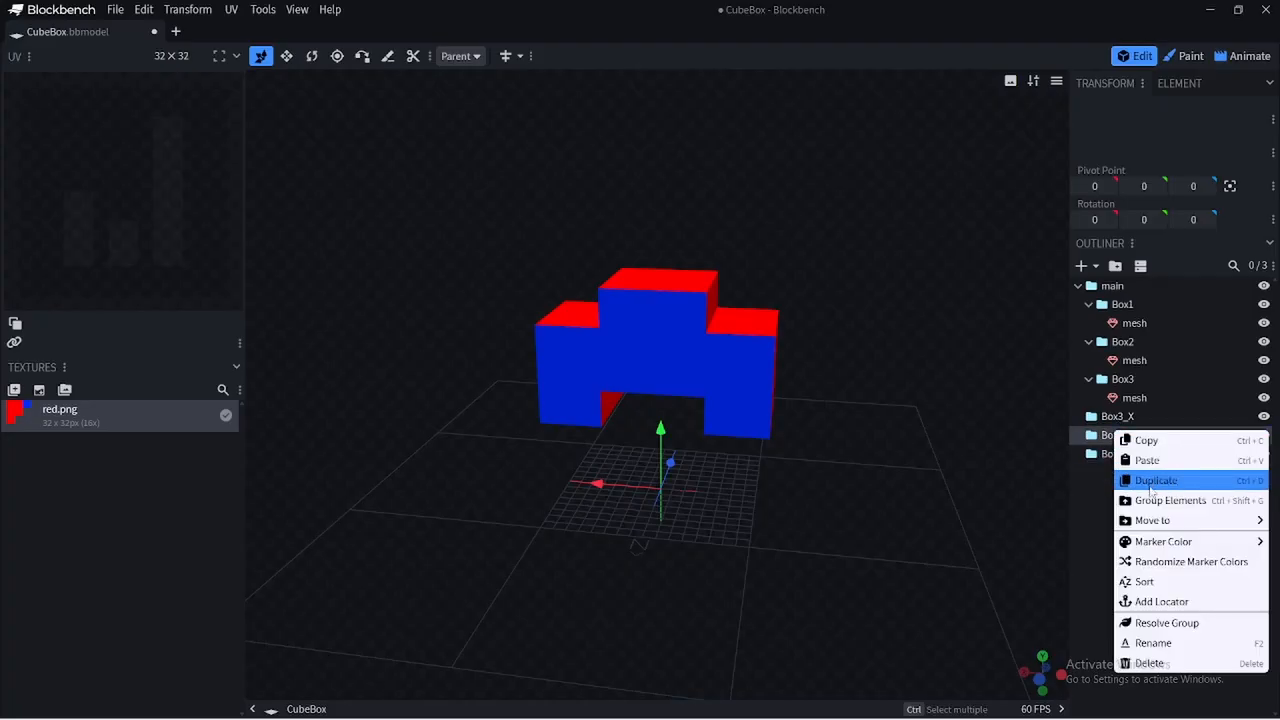
mouse_move(1160, 524)
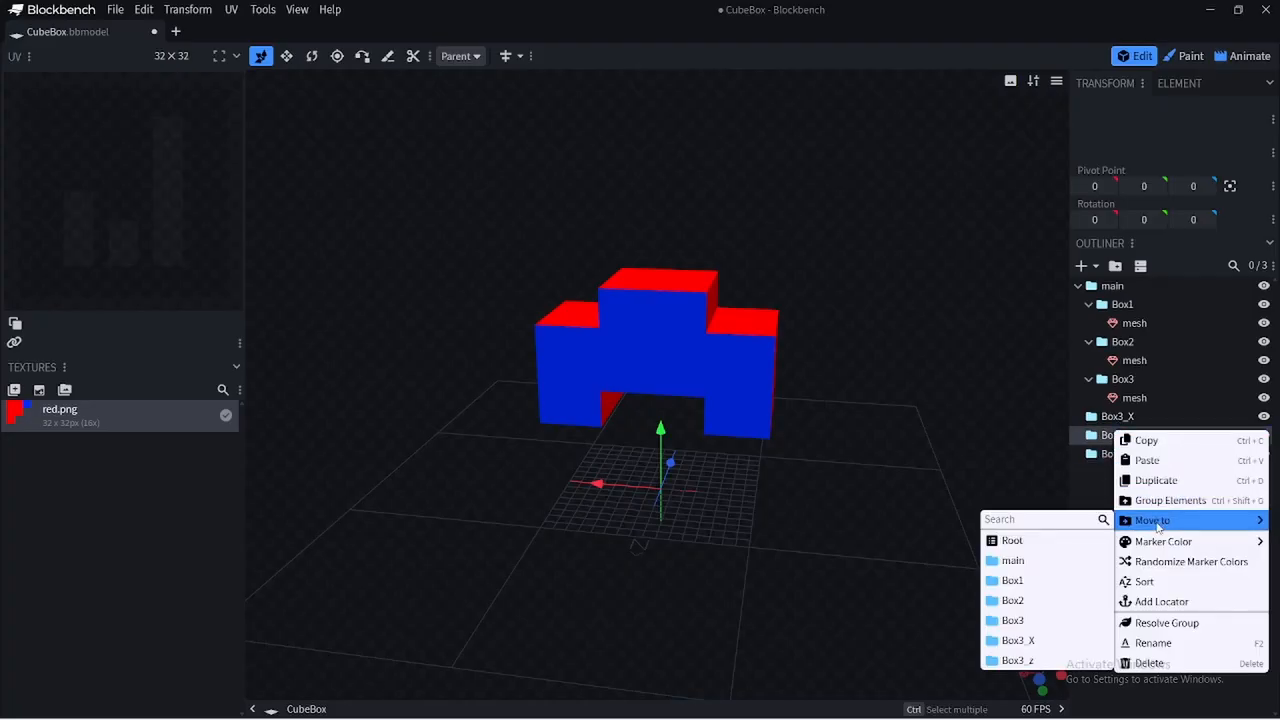
click(1033, 641)
click(1114, 455)
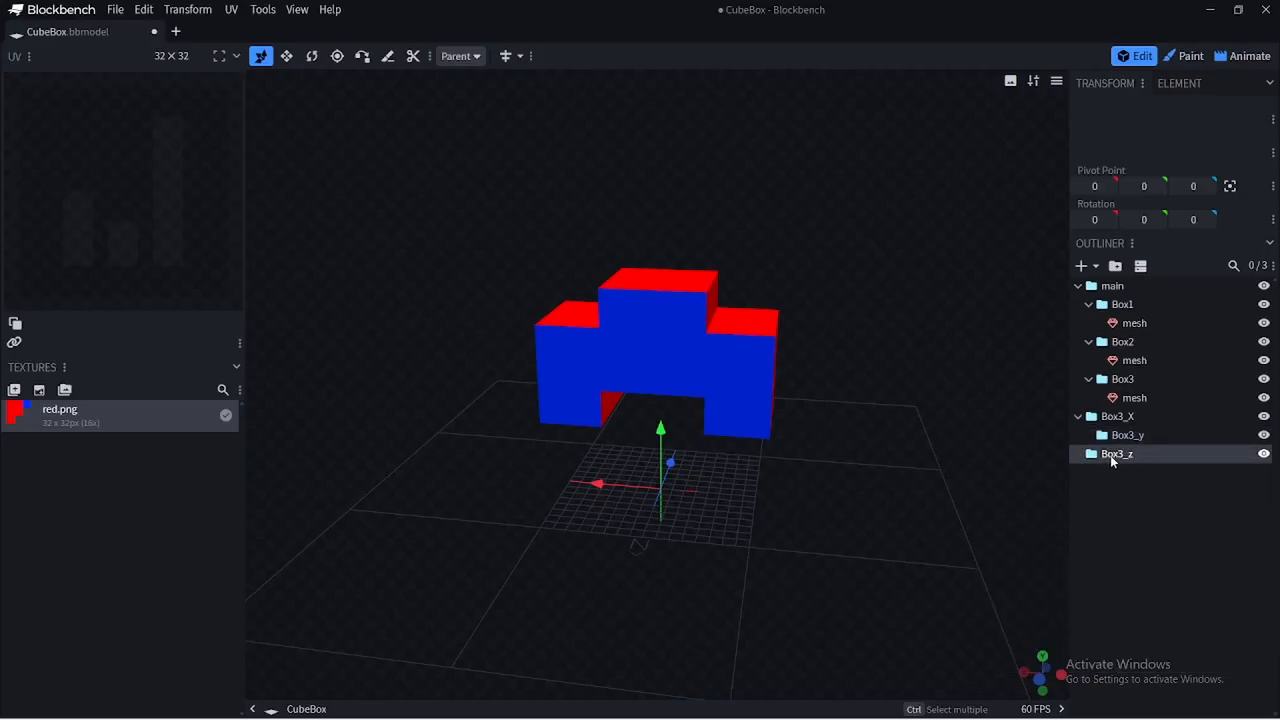
right_click(1112, 460)
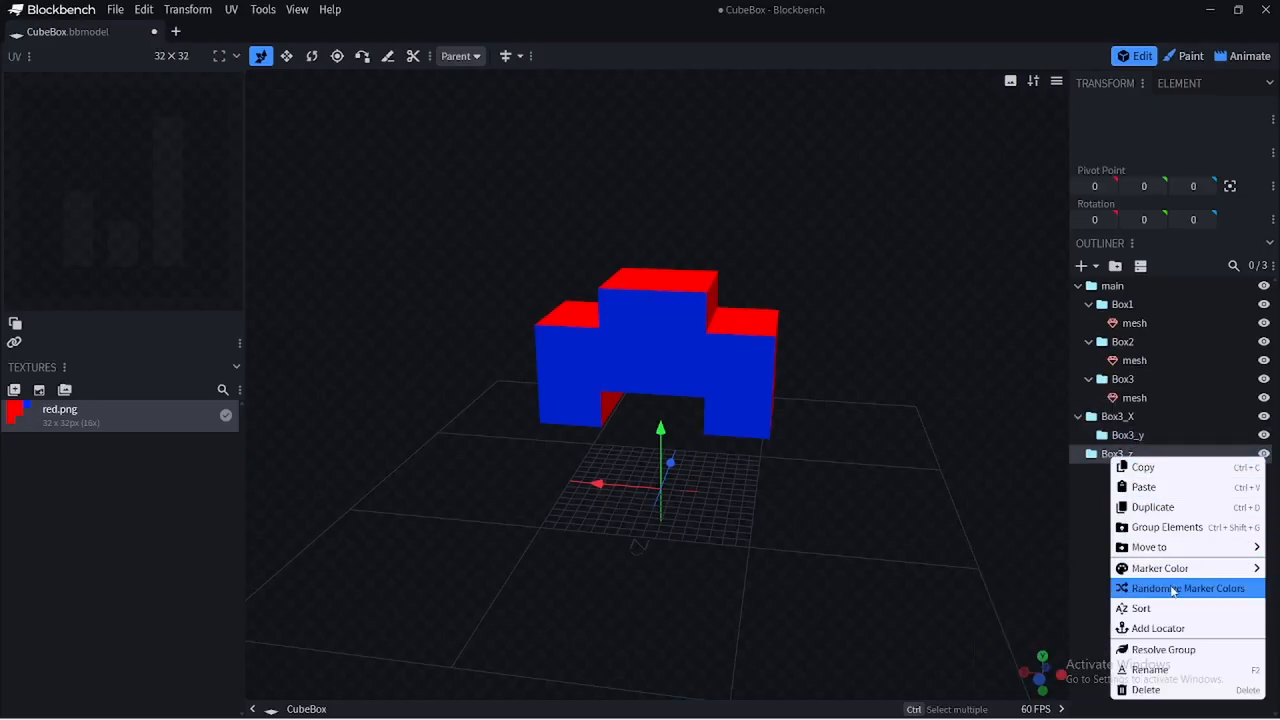
mouse_move(1152, 549)
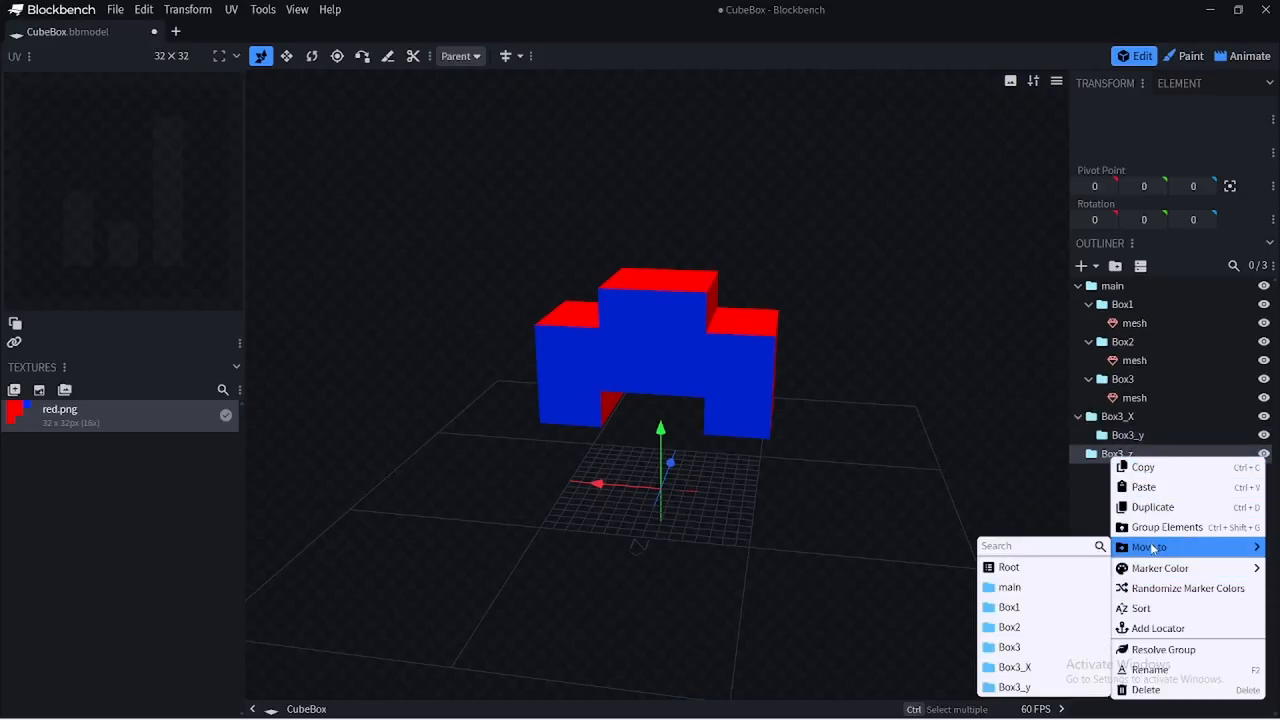
click(1050, 687)
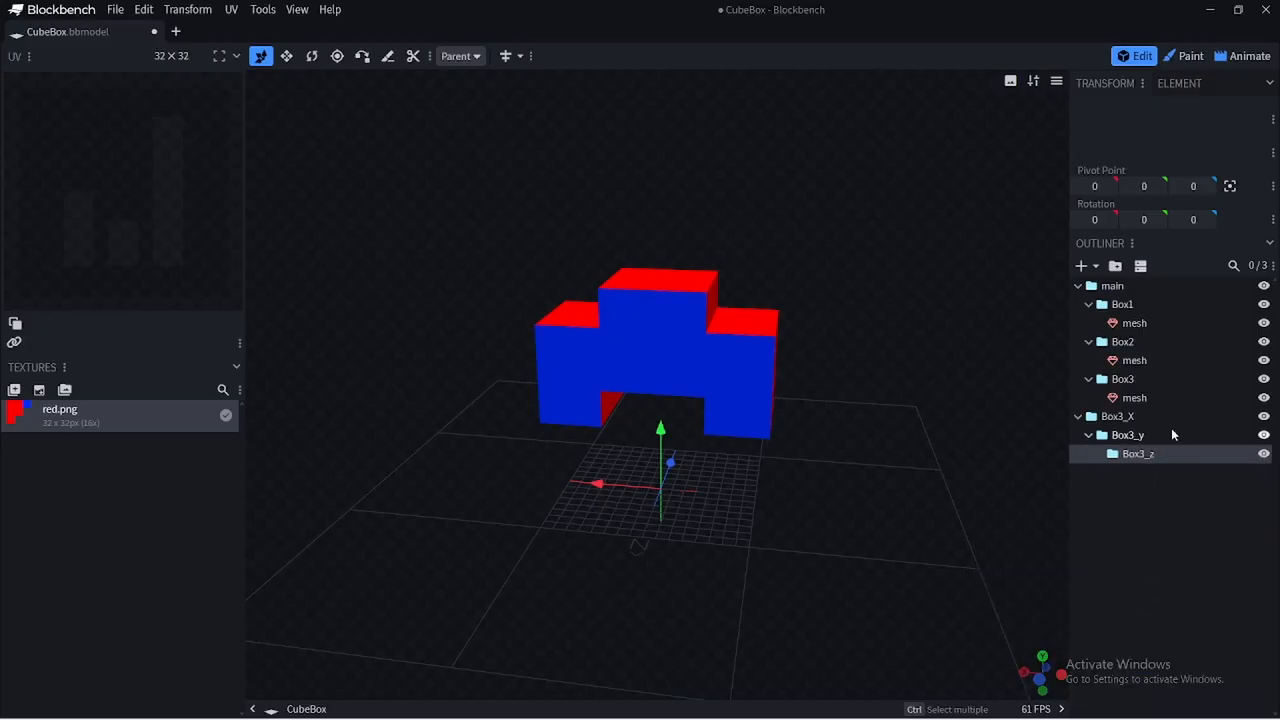
Move the Box1 group, with its mesh, out of main and into the Box3_z group
click(1121, 384)
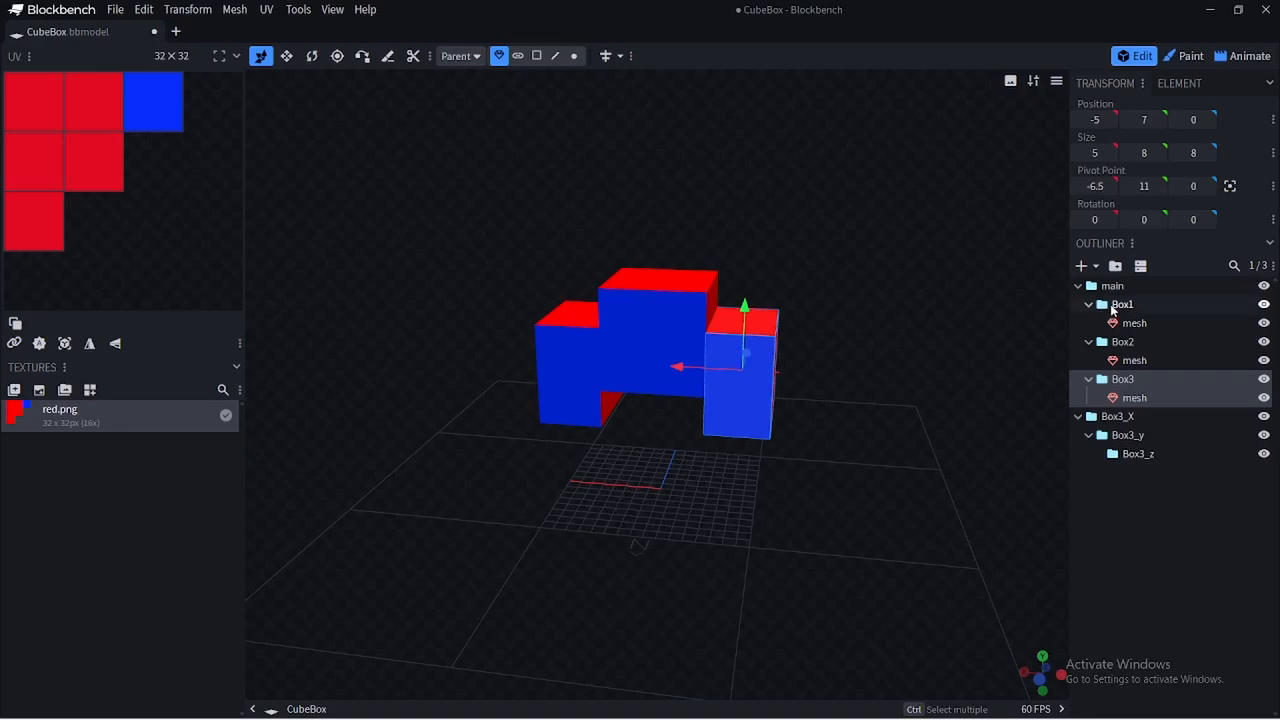
click(1116, 305)
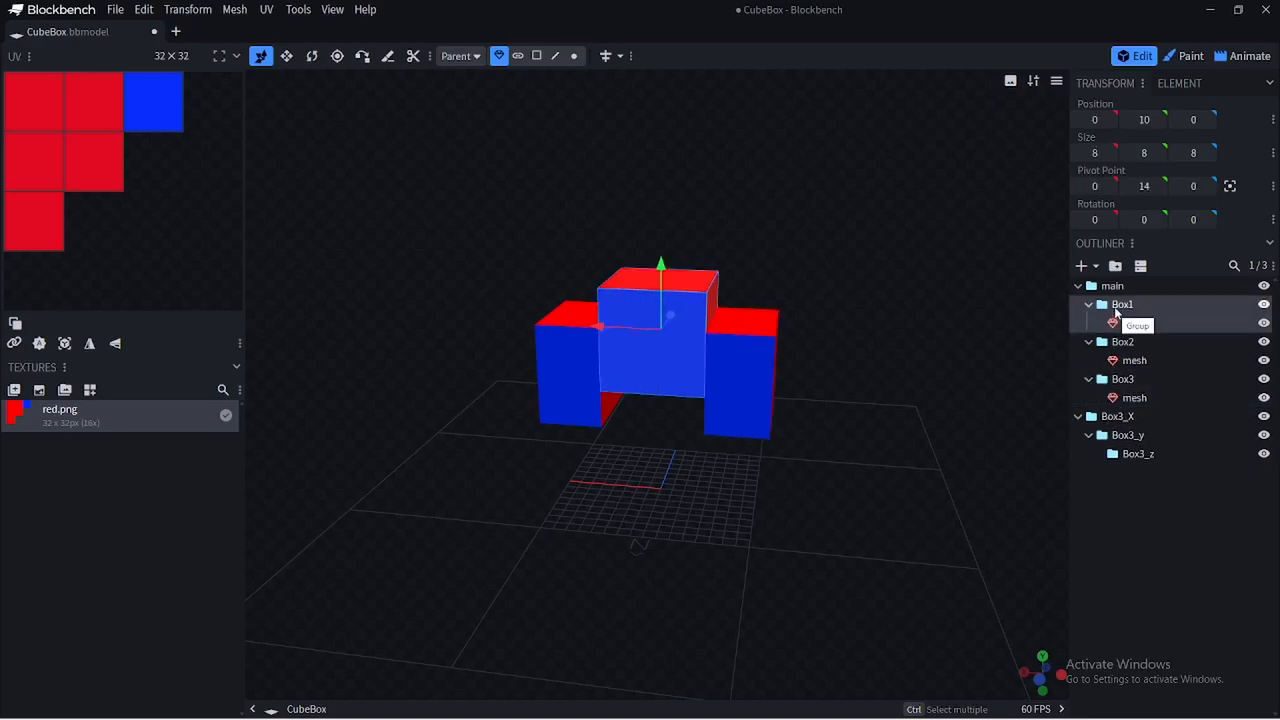
right_click(1116, 312)
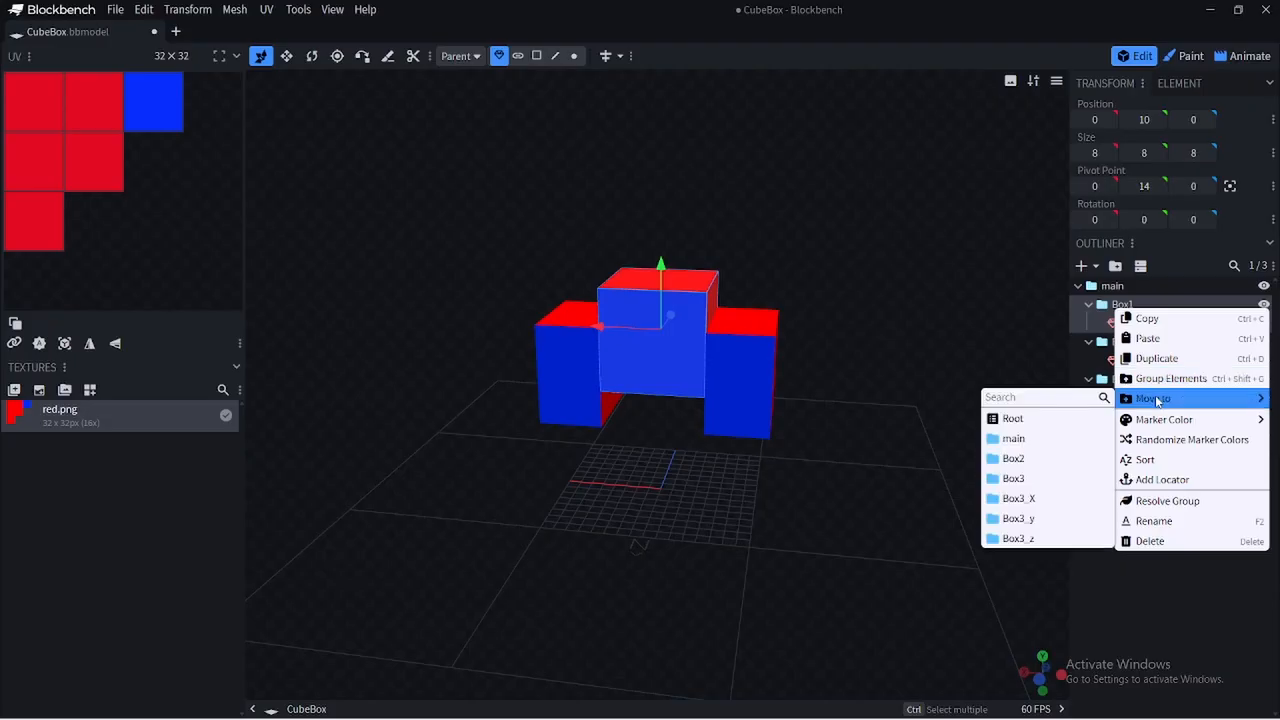
mouse_move(1150, 419)
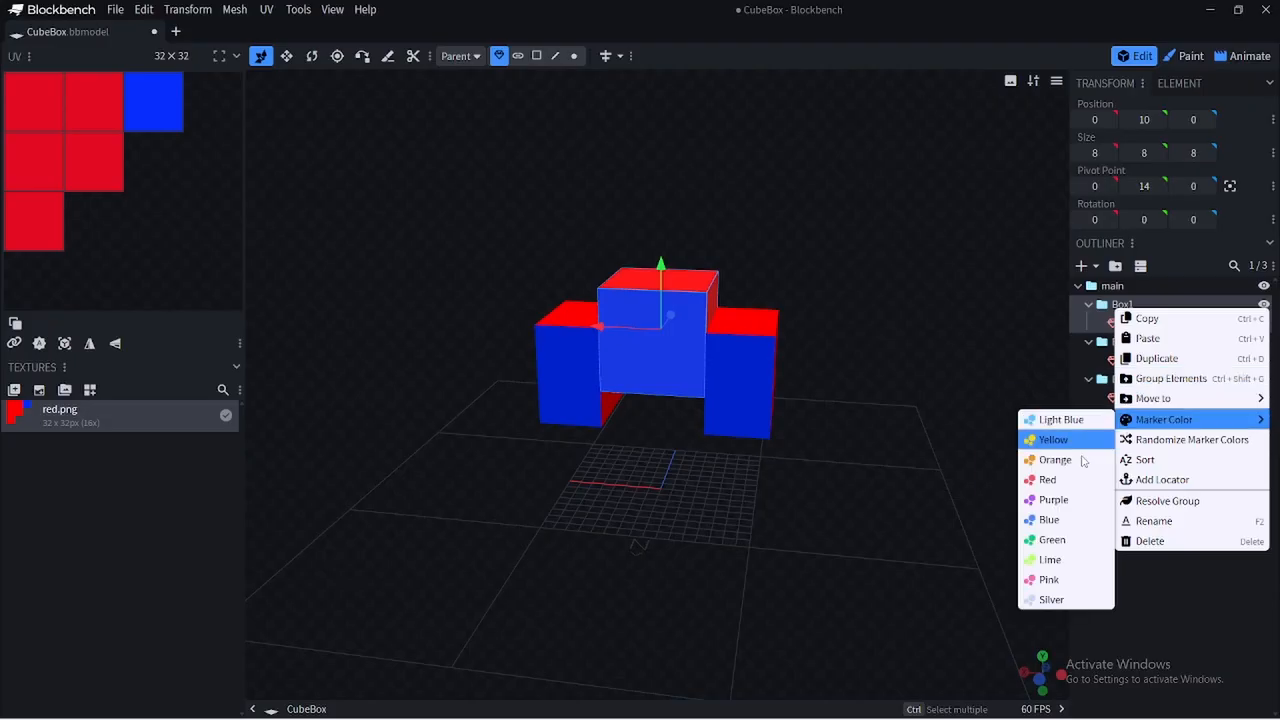
mouse_move(1178, 400)
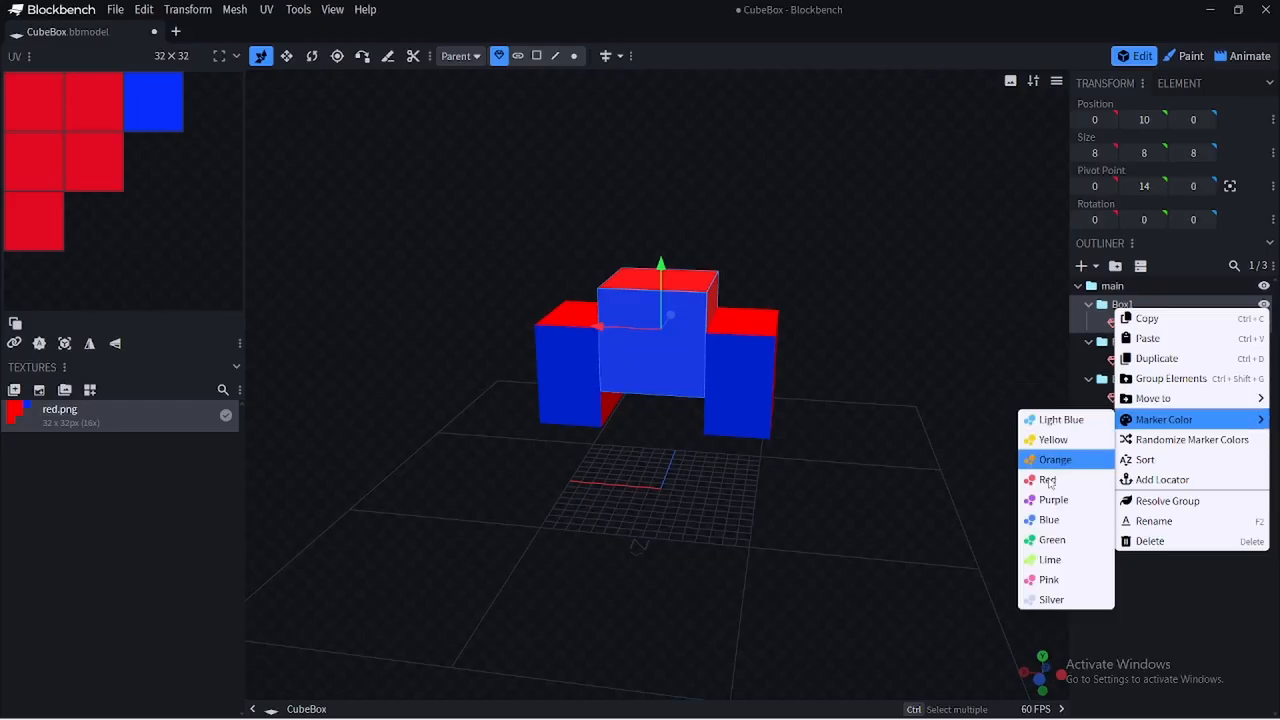
mouse_move(1150, 419)
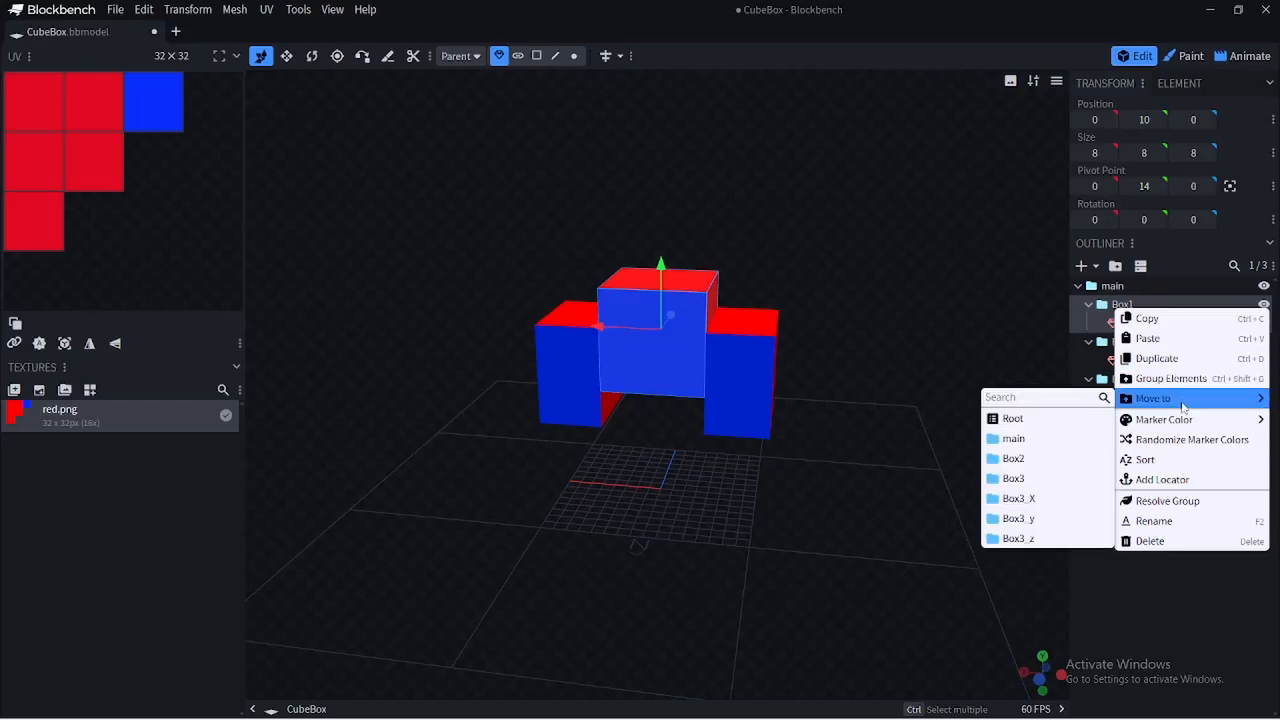
mouse_move(1235, 400)
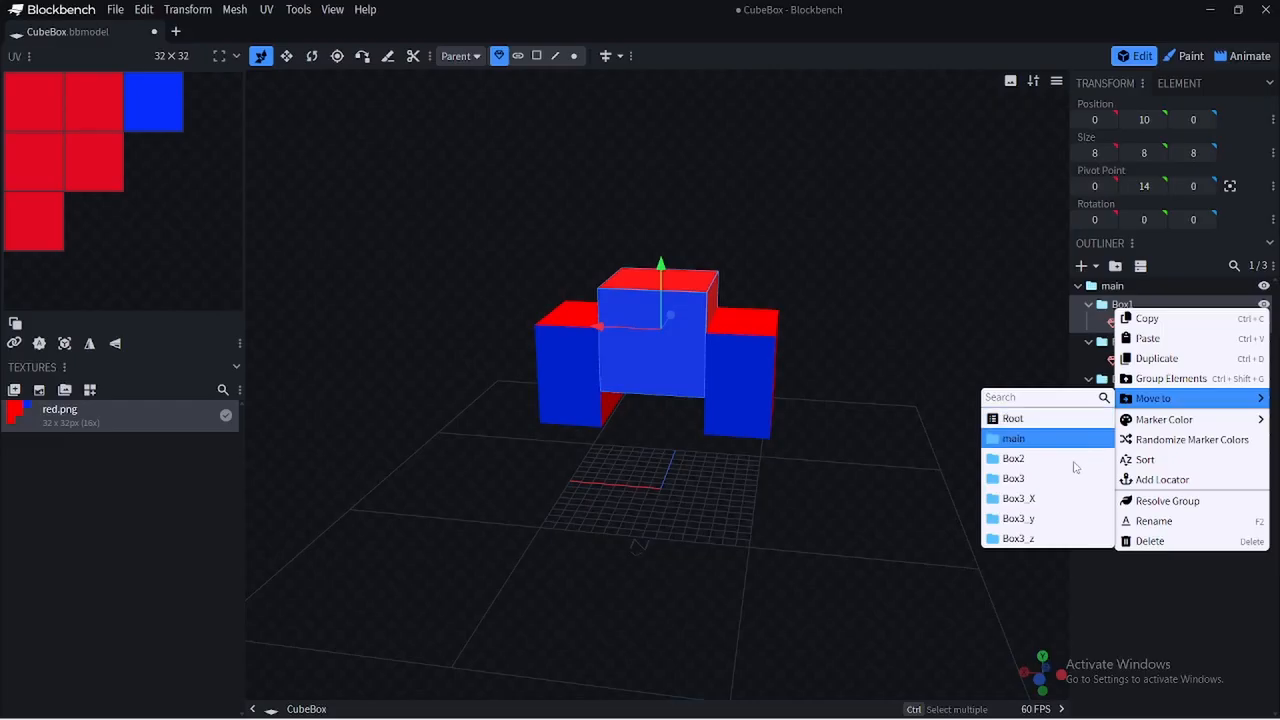
click(1050, 539)
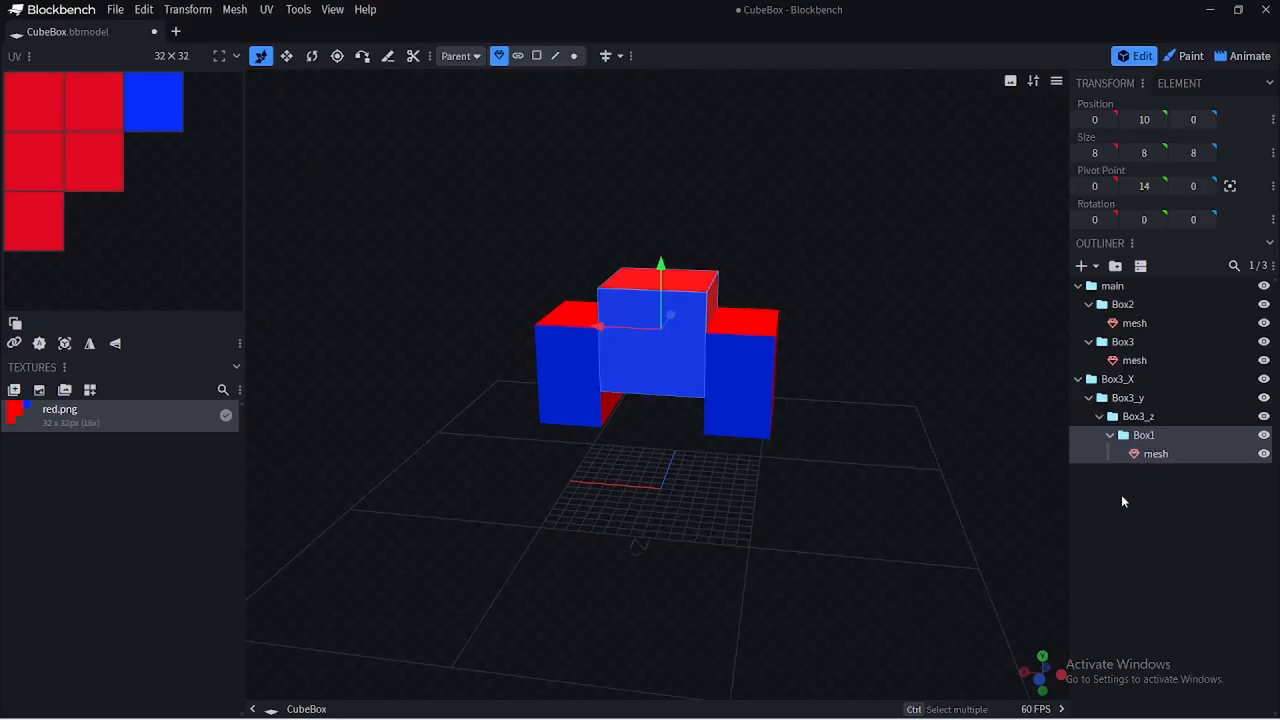
click(1168, 533)
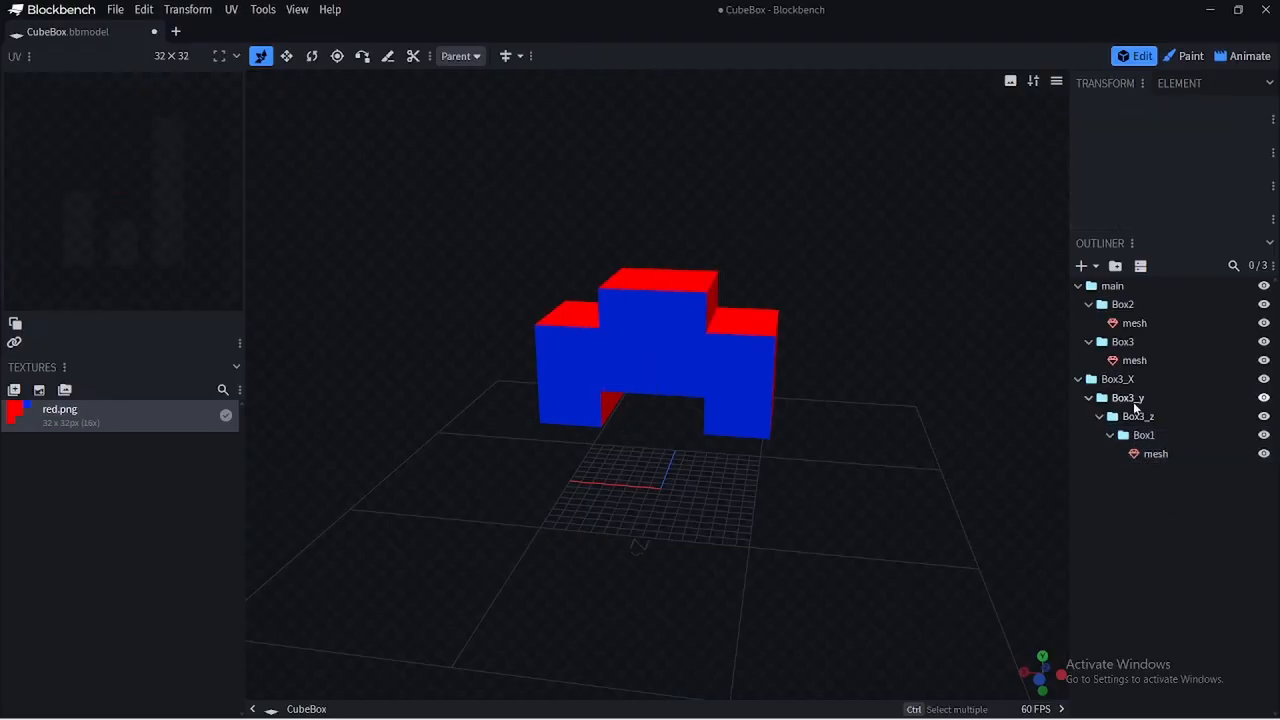
In Animate mode, add rotation keyframes to Box3_X at 0 and 3 seconds, with X set to 90 at 3 seconds
click(1232, 60)
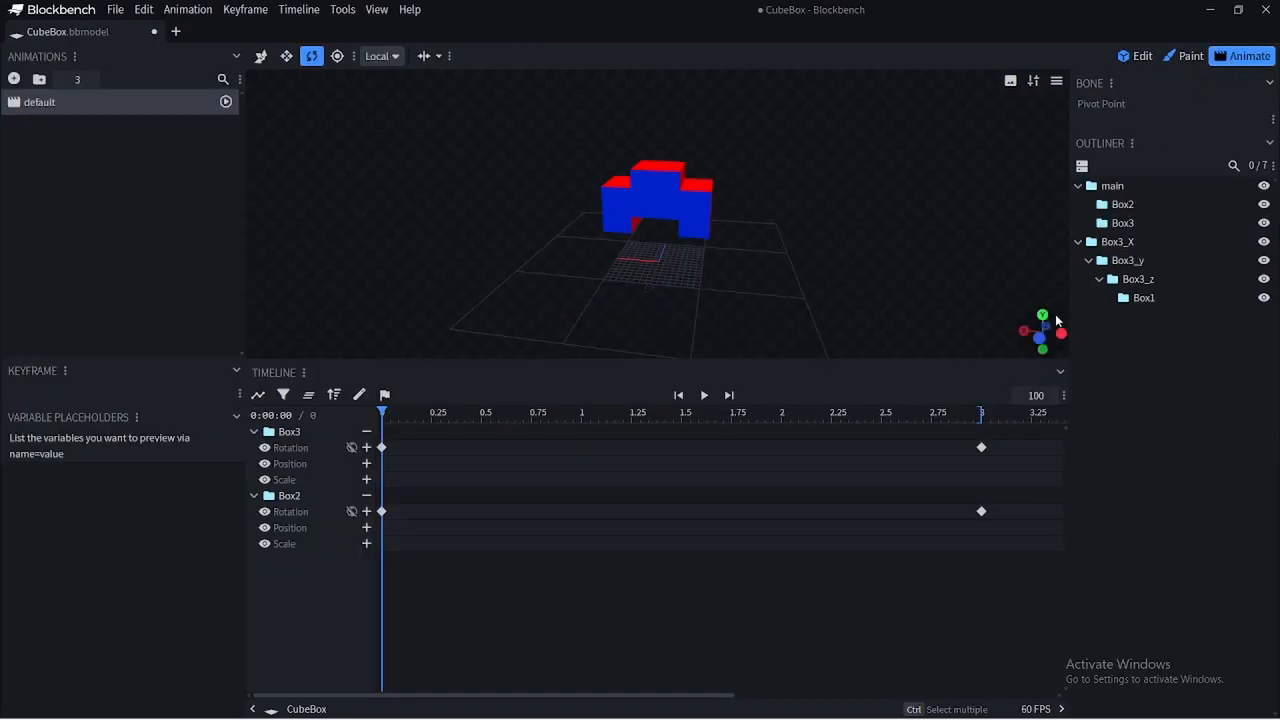
click(1124, 243)
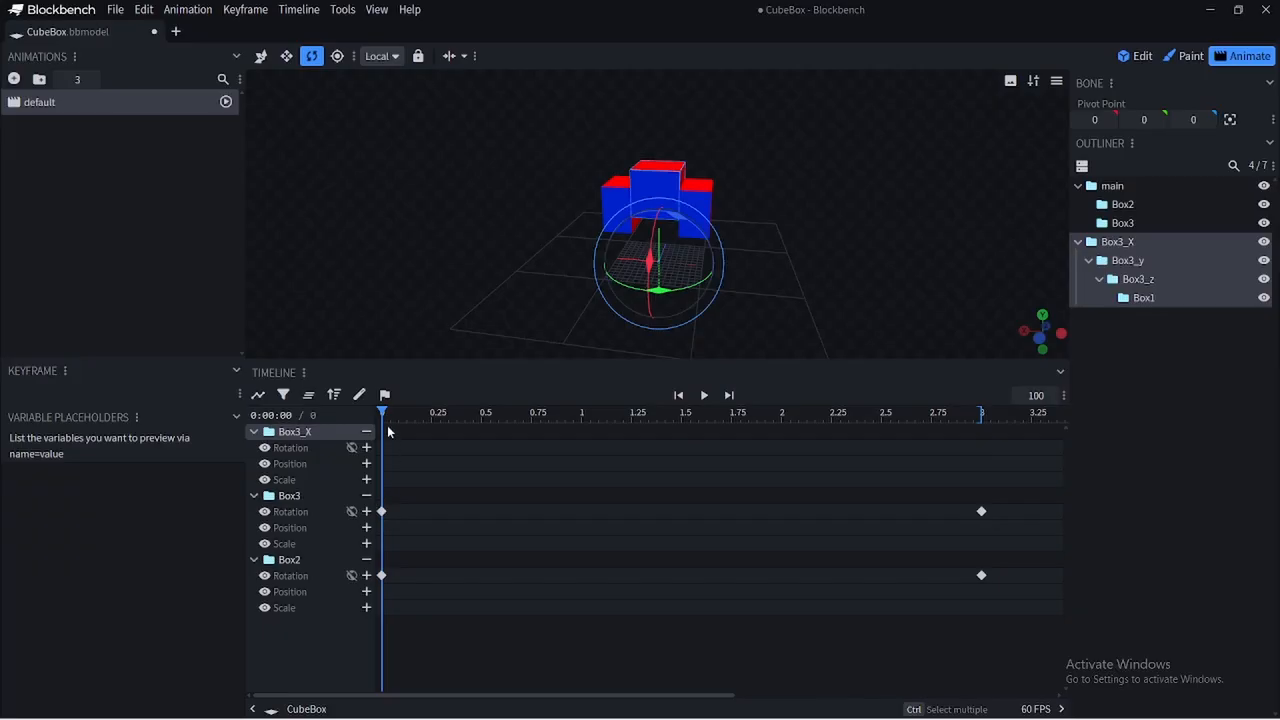
drag(388, 410, 983, 435)
click(366, 447)
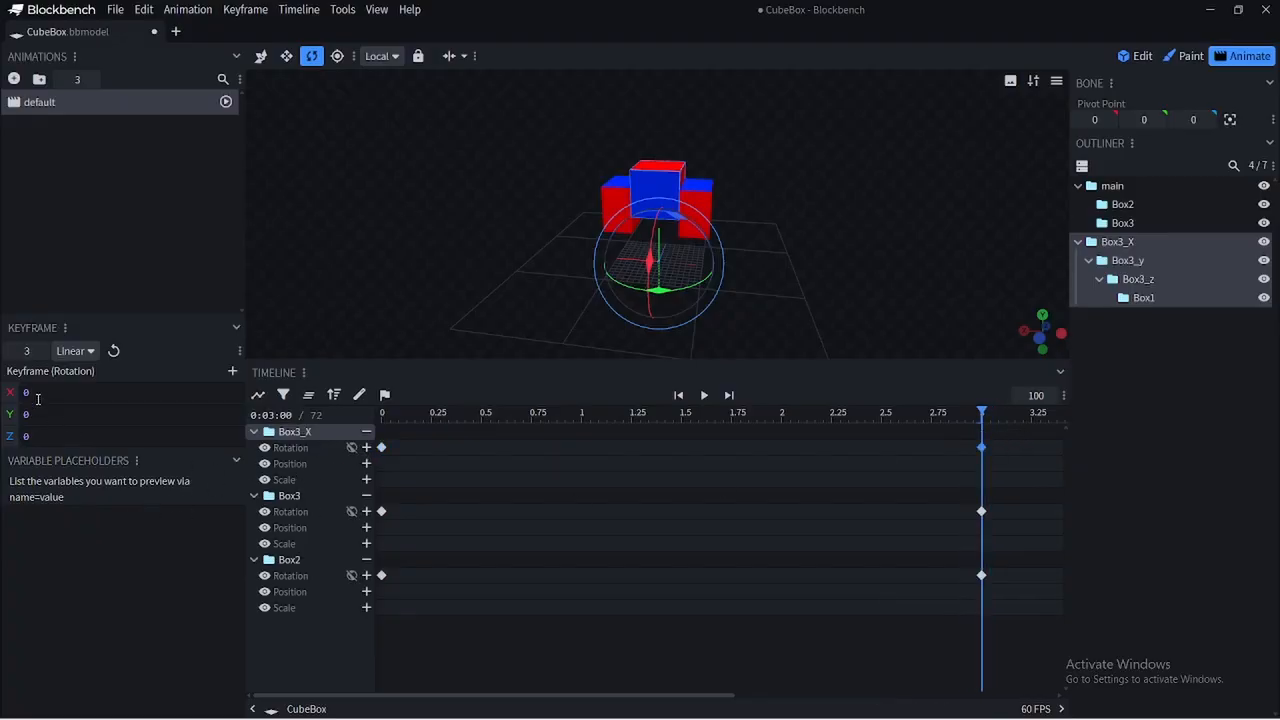
drag(38, 399, 2, 400)
text(90)
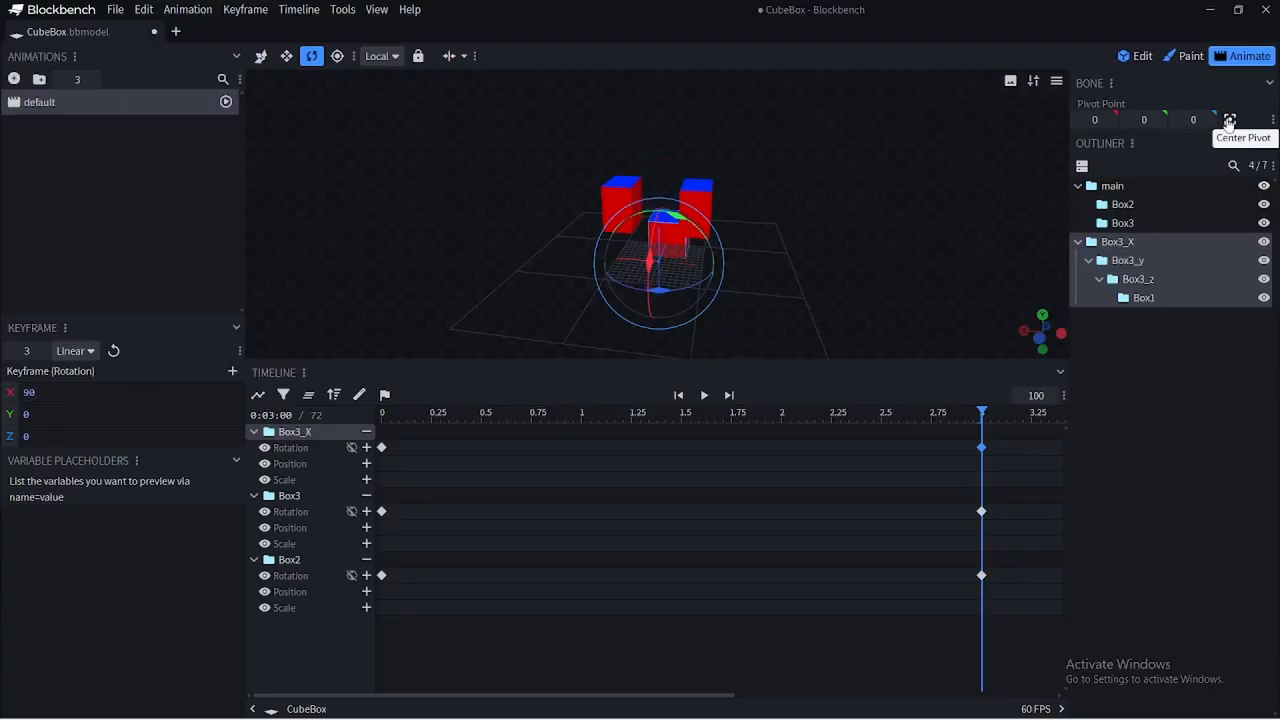
drag(980, 411, 365, 478)
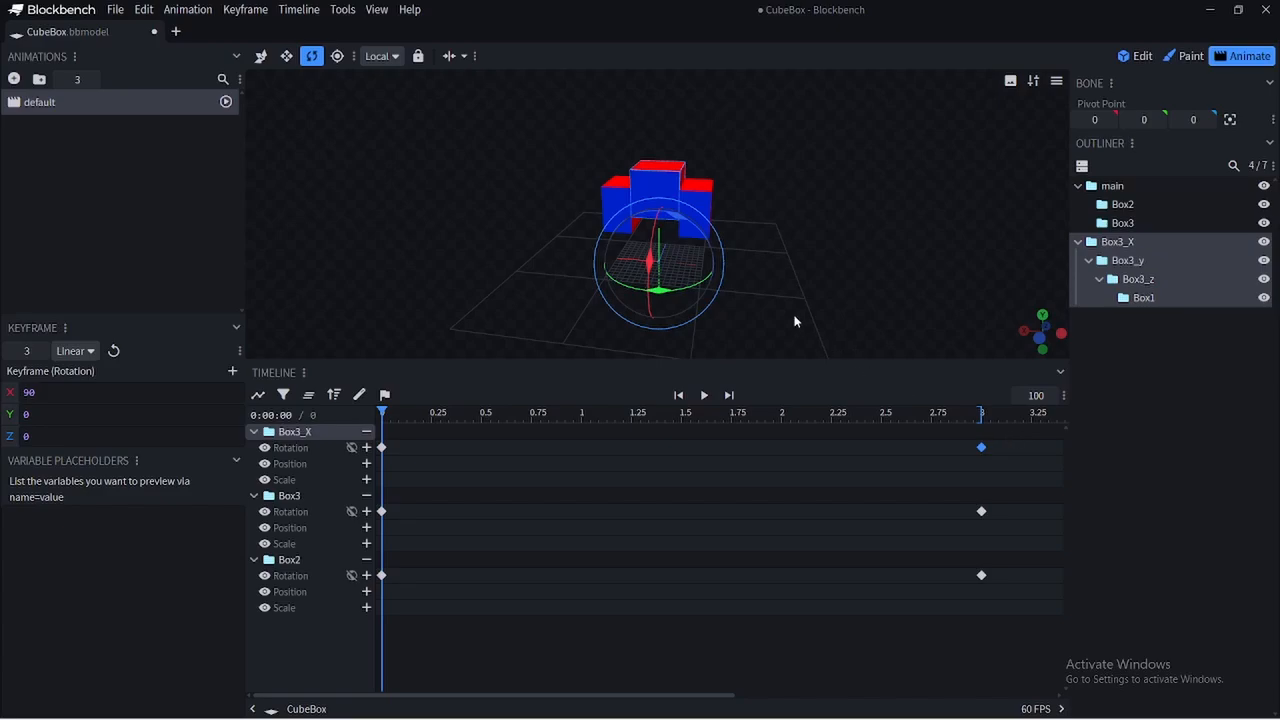
Check Box1's pivot point, remove Box1 from the timeline, and set Box3_X's pivot Y to 14
click(664, 199)
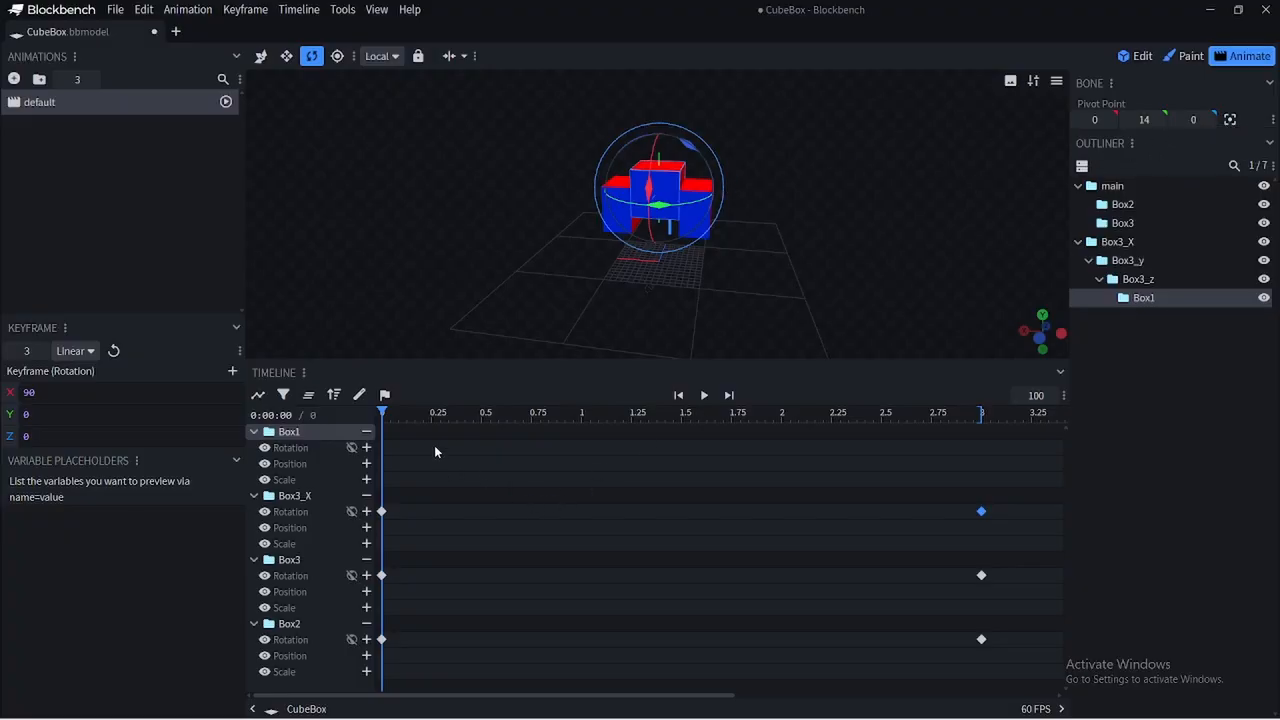
click(366, 431)
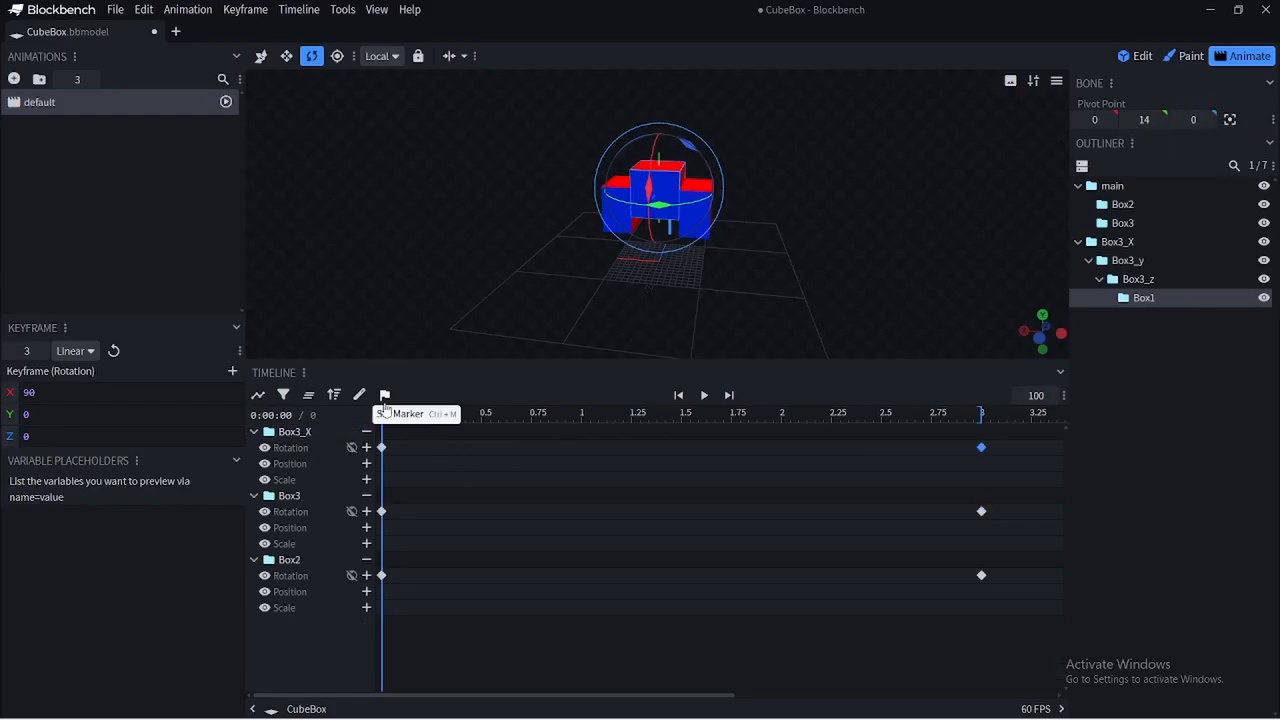
mouse_move(395, 414)
mouse_down()
mouse_move(925, 420)
mouse_move(919, 437)
mouse_move(398, 437)
mouse_up()
click(304, 438)
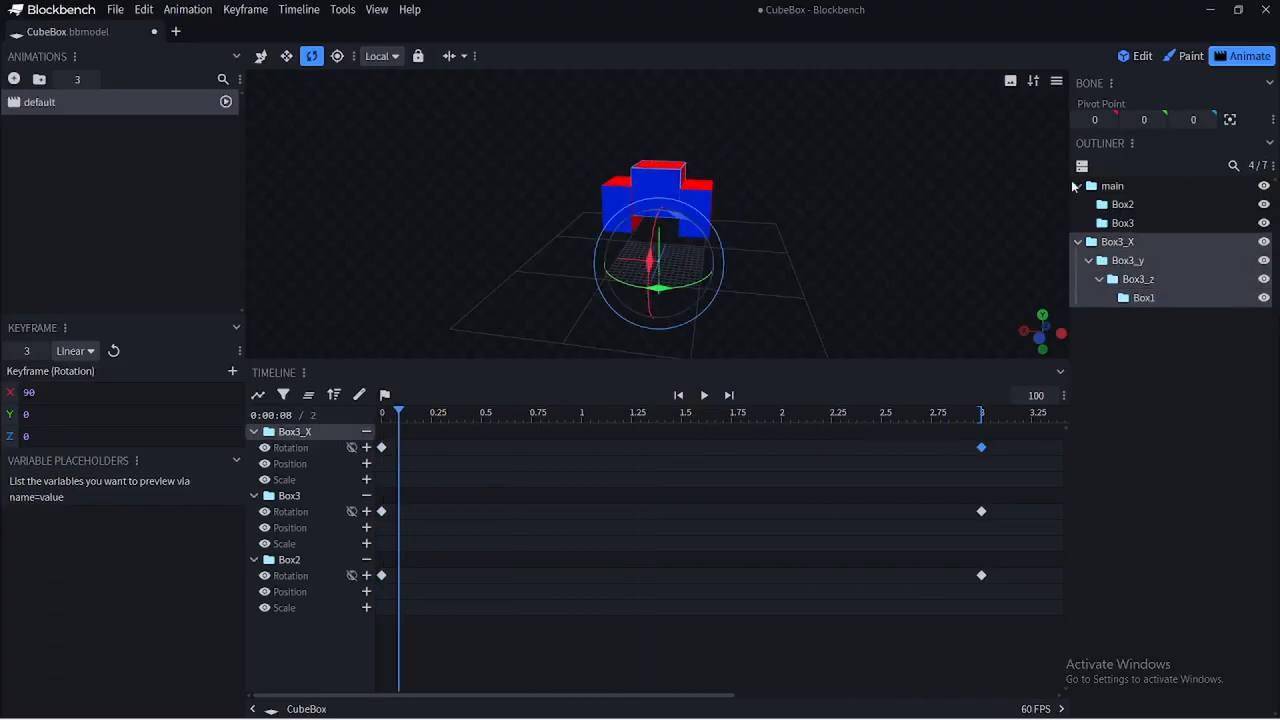
click(1143, 119)
text(14)
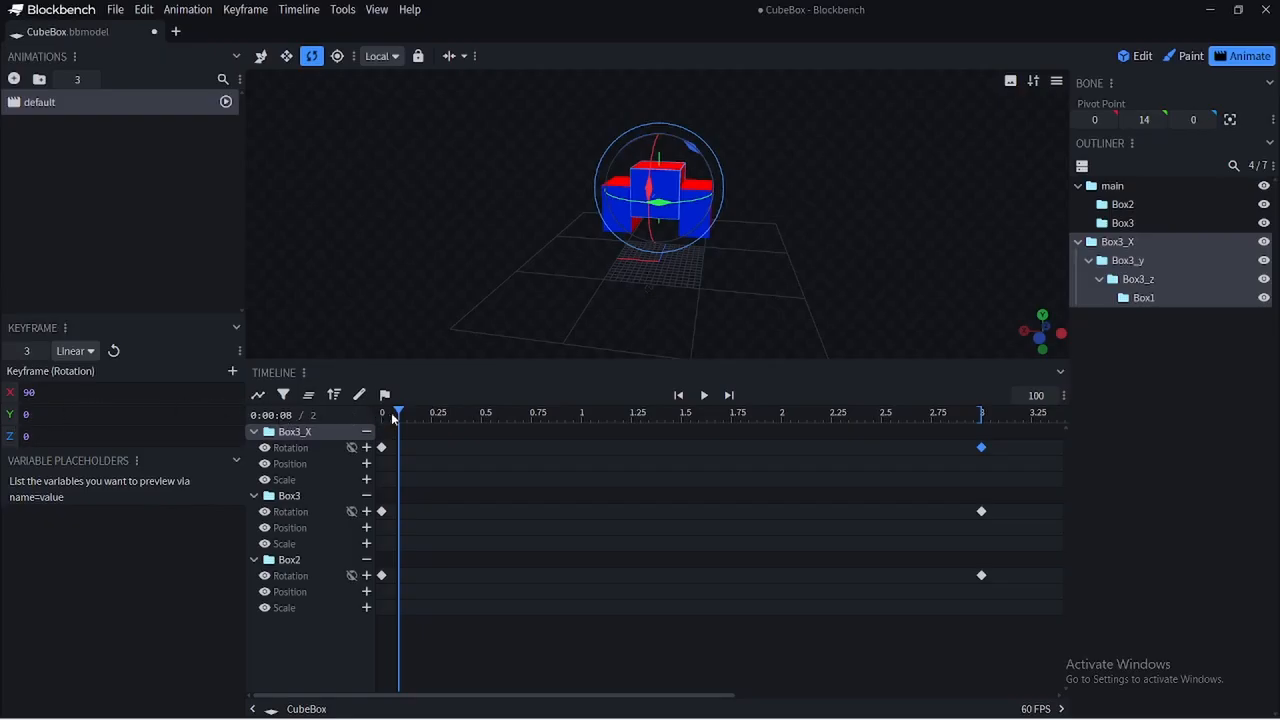
drag(393, 419, 988, 451)
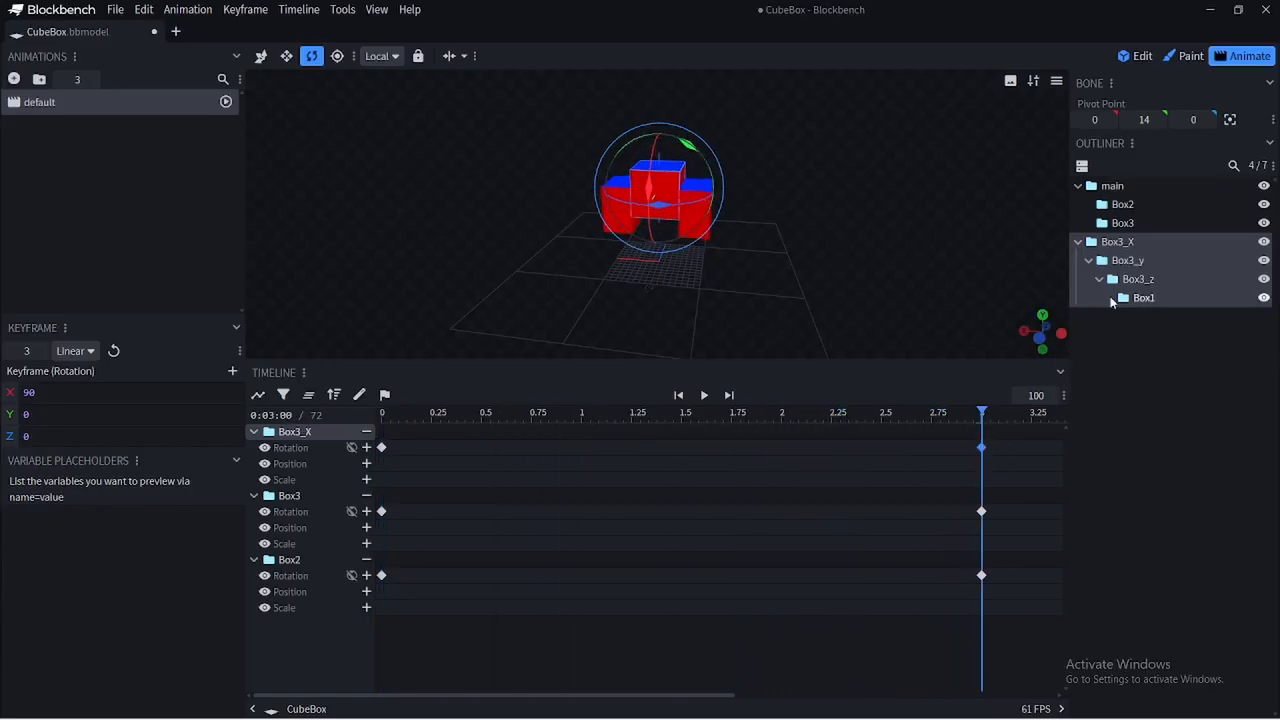
Add rotation keyframes to the Box3_y group at 0 and 3 seconds
click(1128, 262)
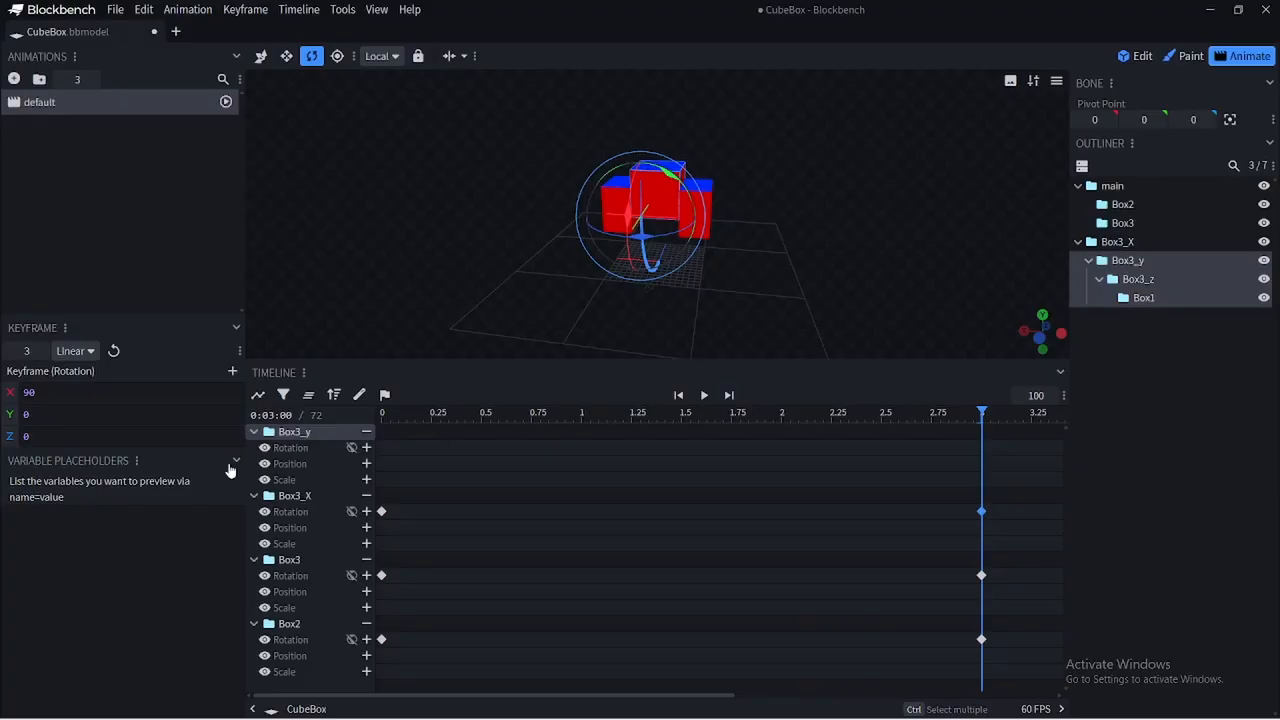
click(378, 418)
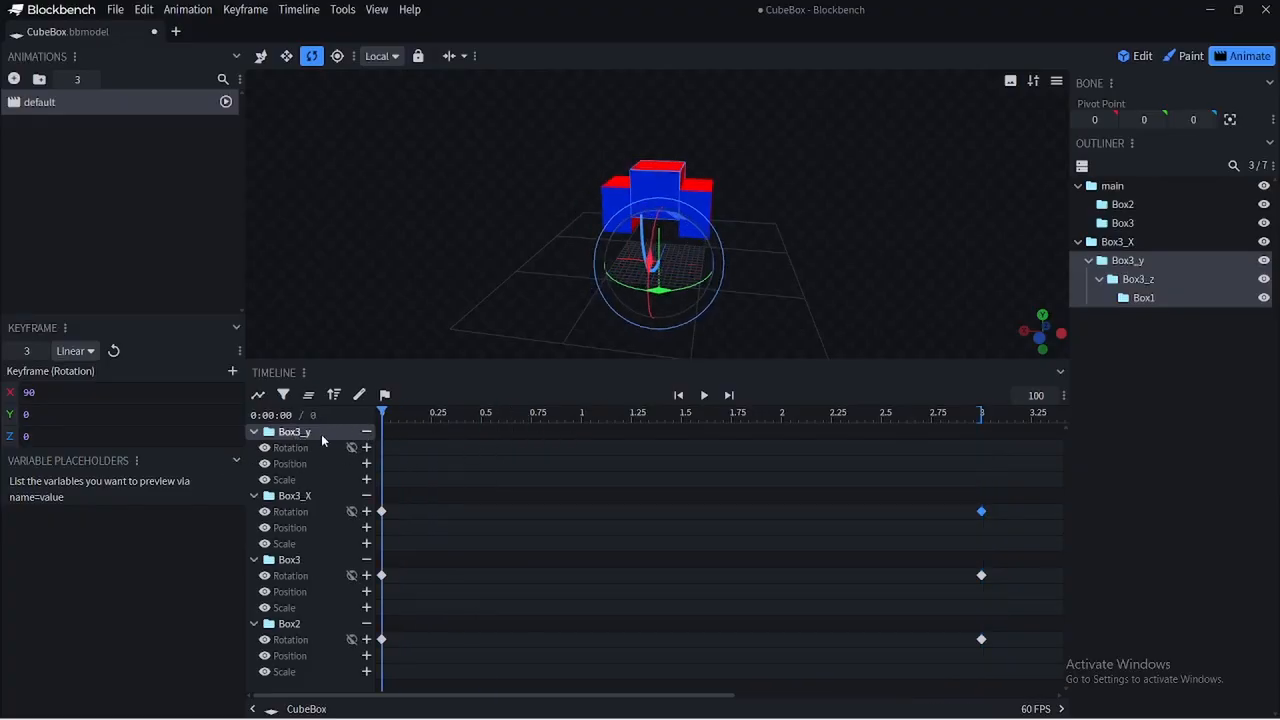
click(367, 450)
drag(380, 410, 981, 455)
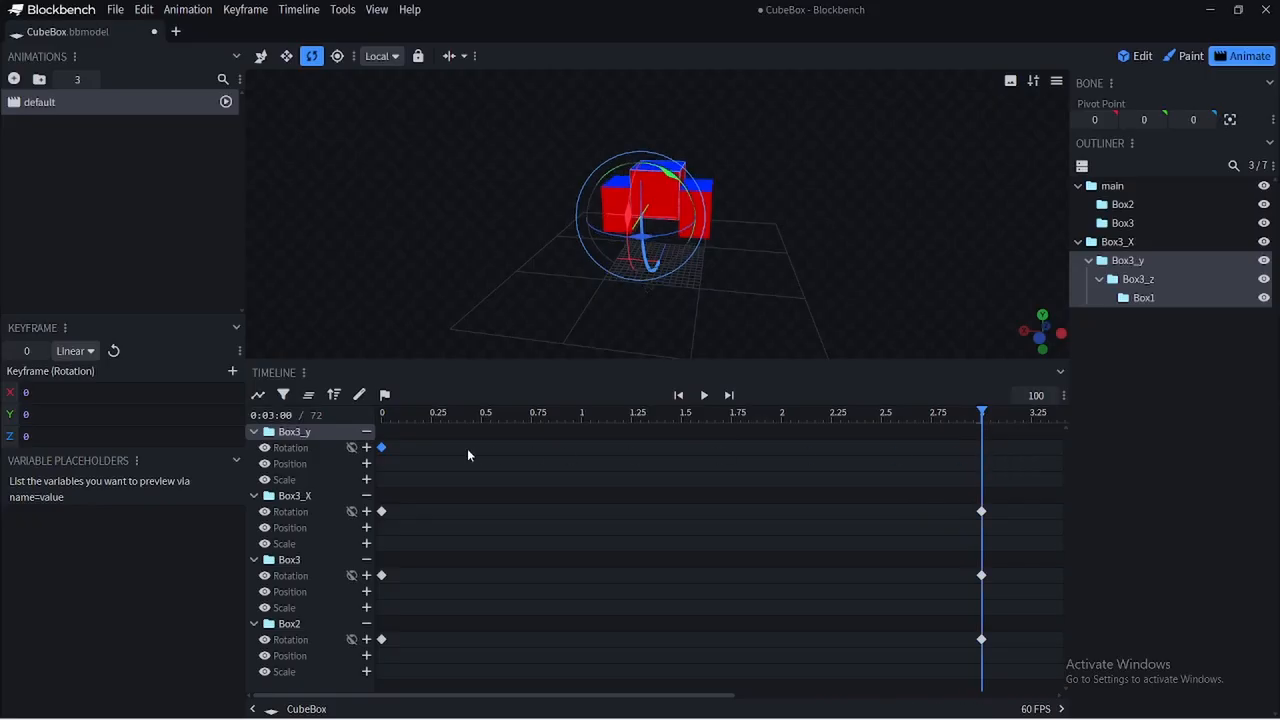
click(366, 447)
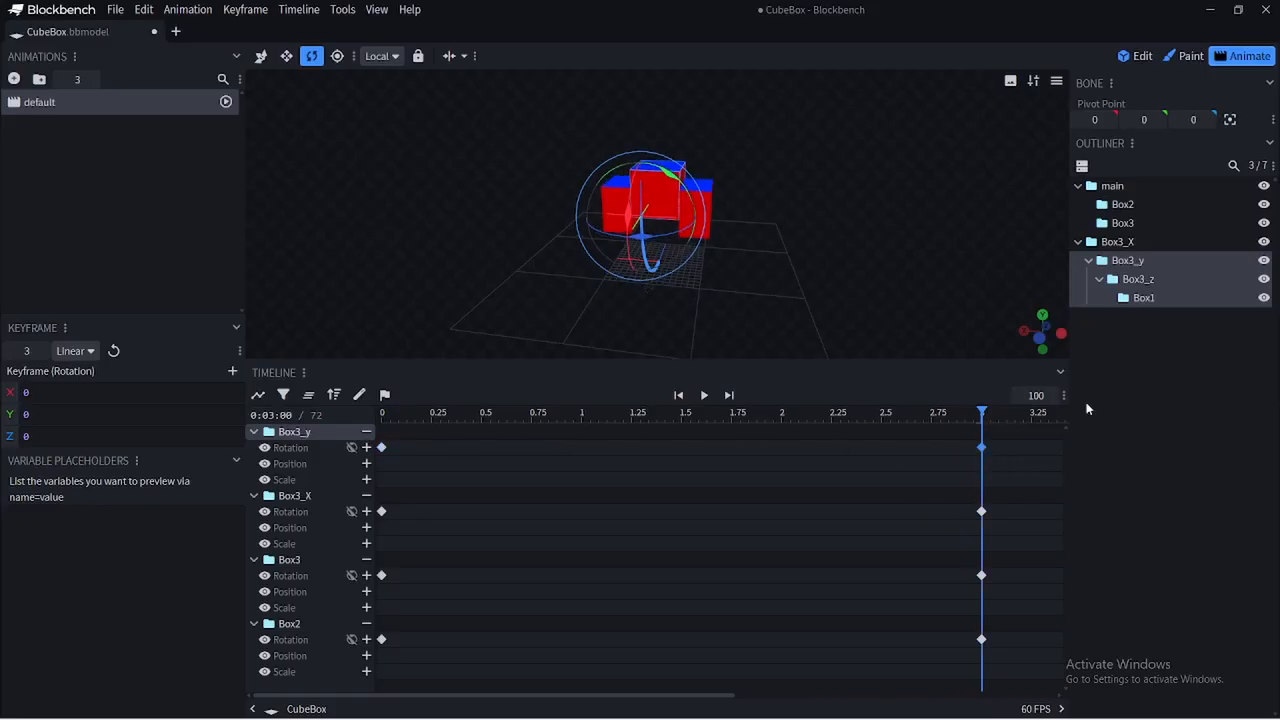
Set Box3_y's pivot Y to 14 and its 3-second rotation keyframe to 90 on Y, and preview the motion
click(1146, 119)
text(14)
key(Return)
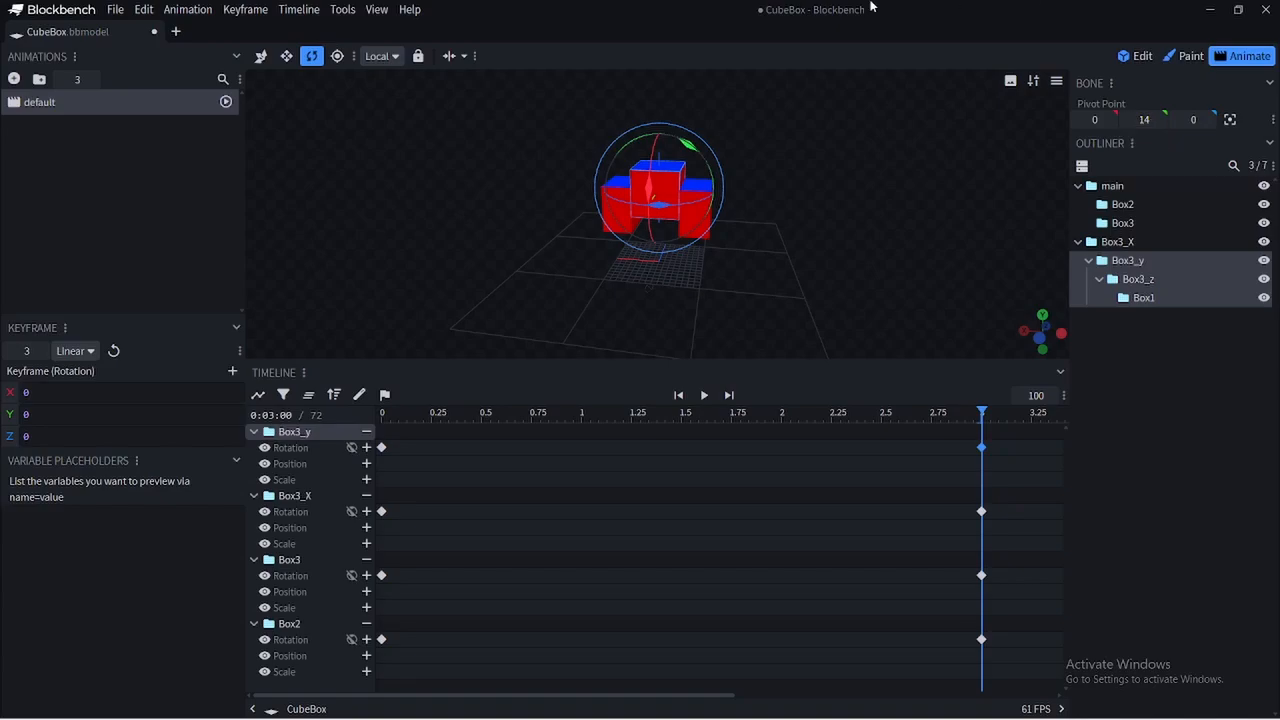
drag(982, 410, 315, 449)
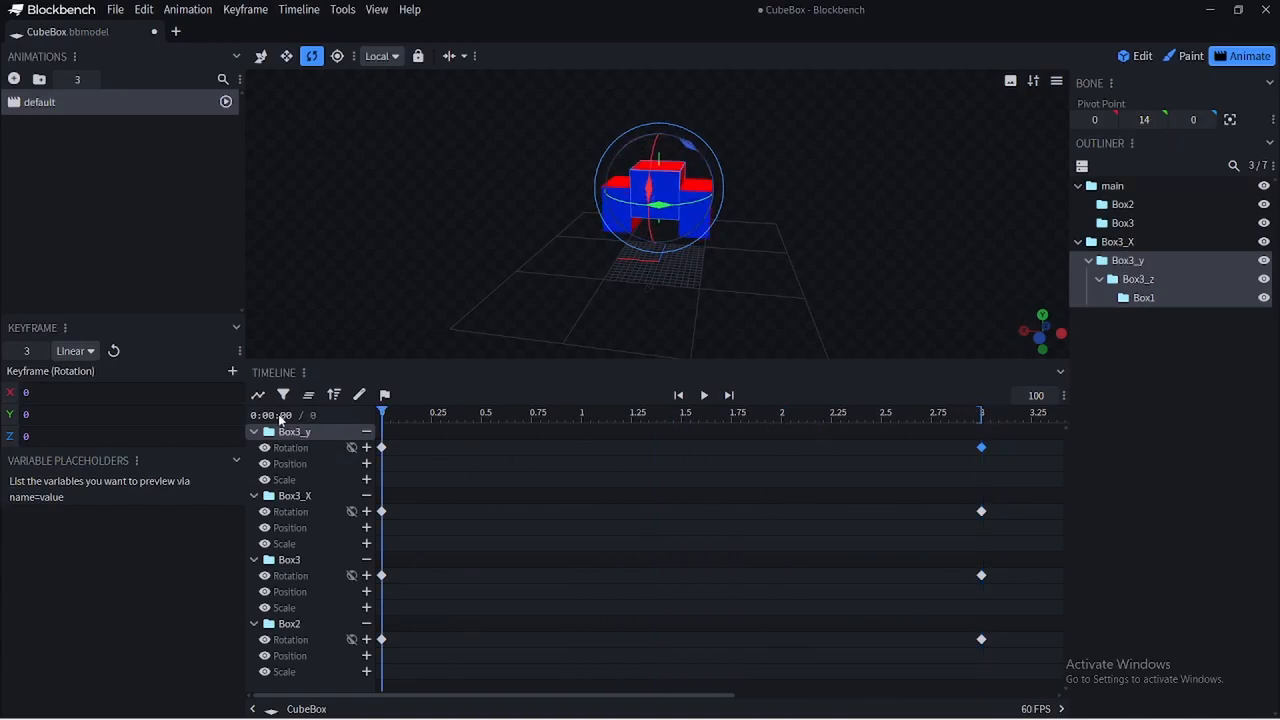
drag(52, 415, 5, 417)
text(90)
key(Return)
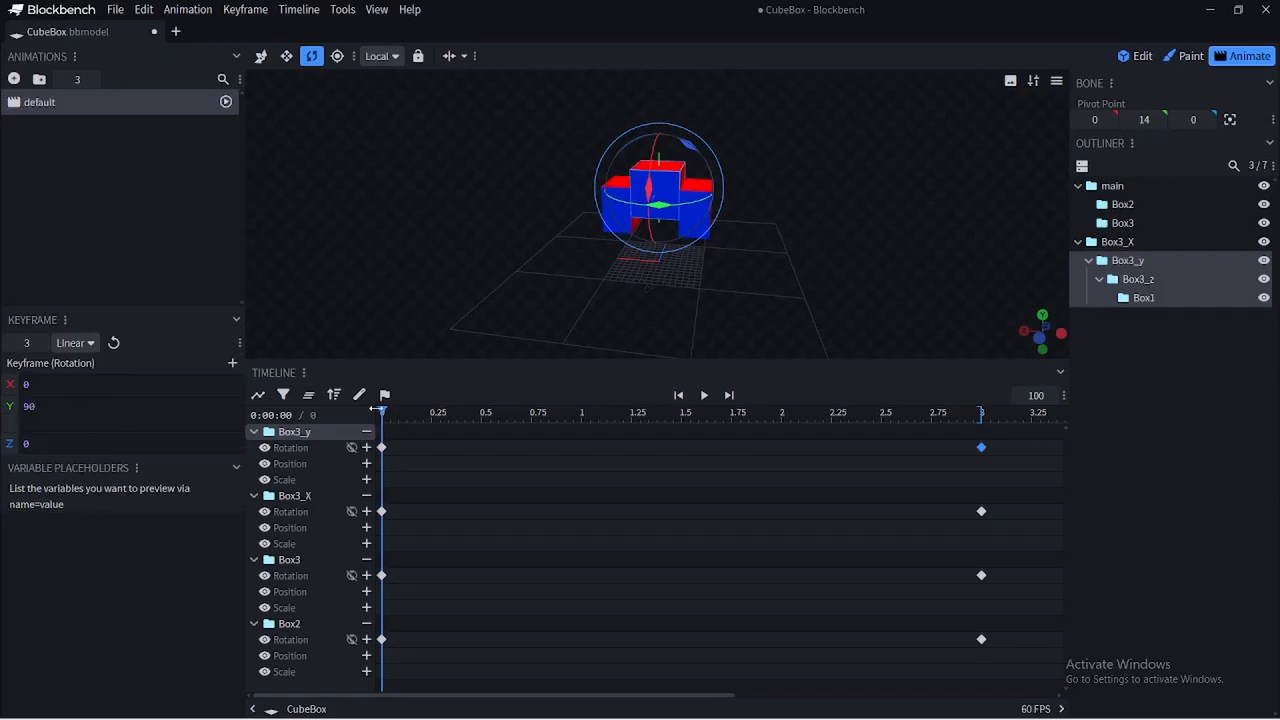
drag(383, 413, 549, 449)
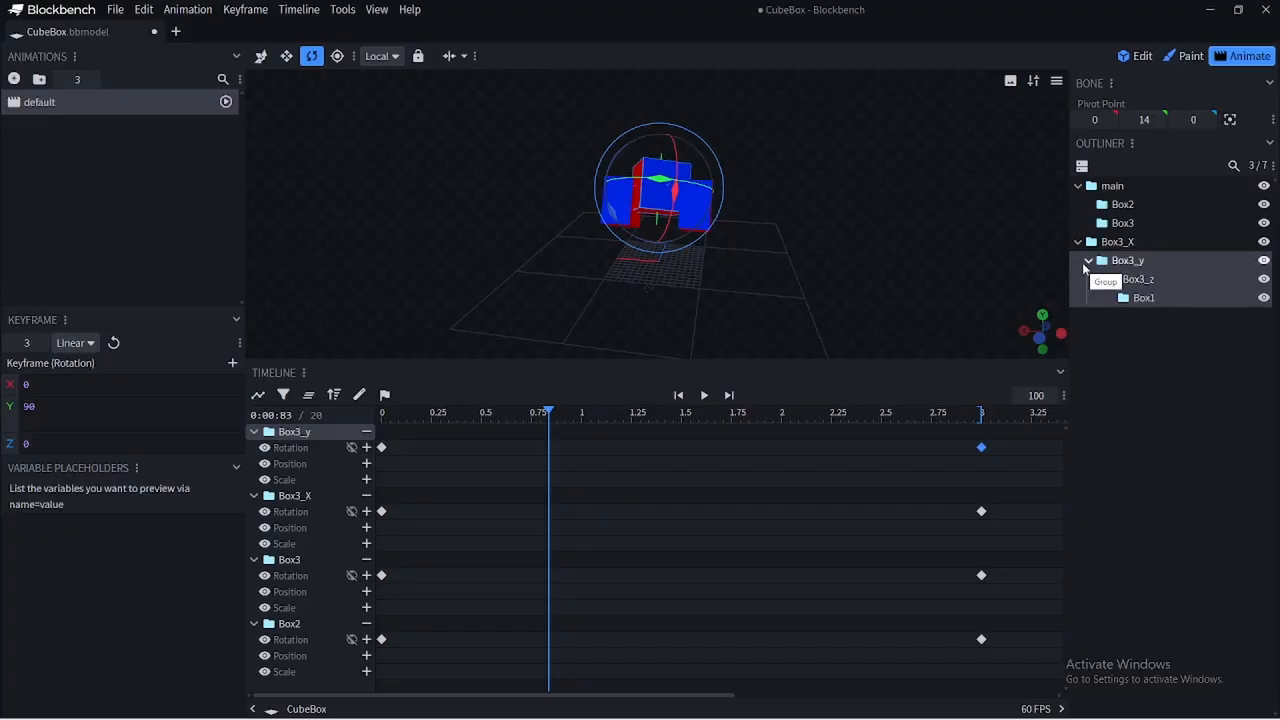
Add rotation keyframes to the Box3_z group at 0 and 3 seconds
click(1140, 280)
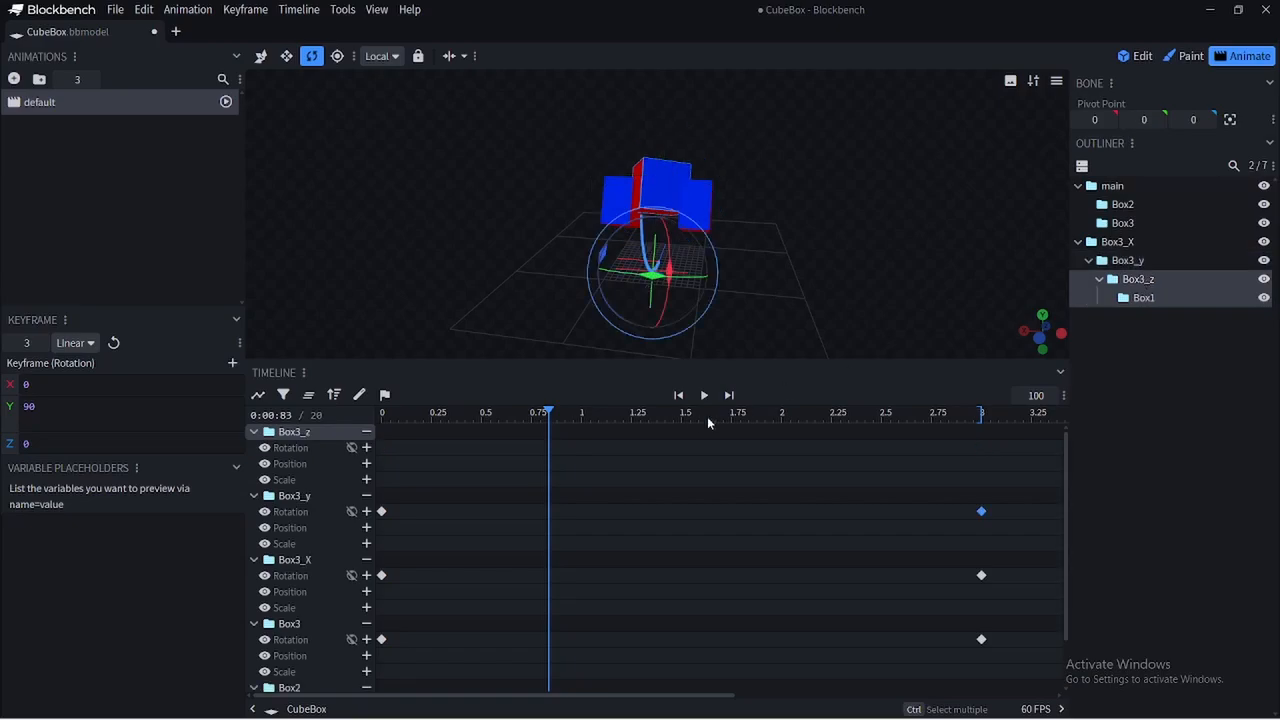
click(366, 448)
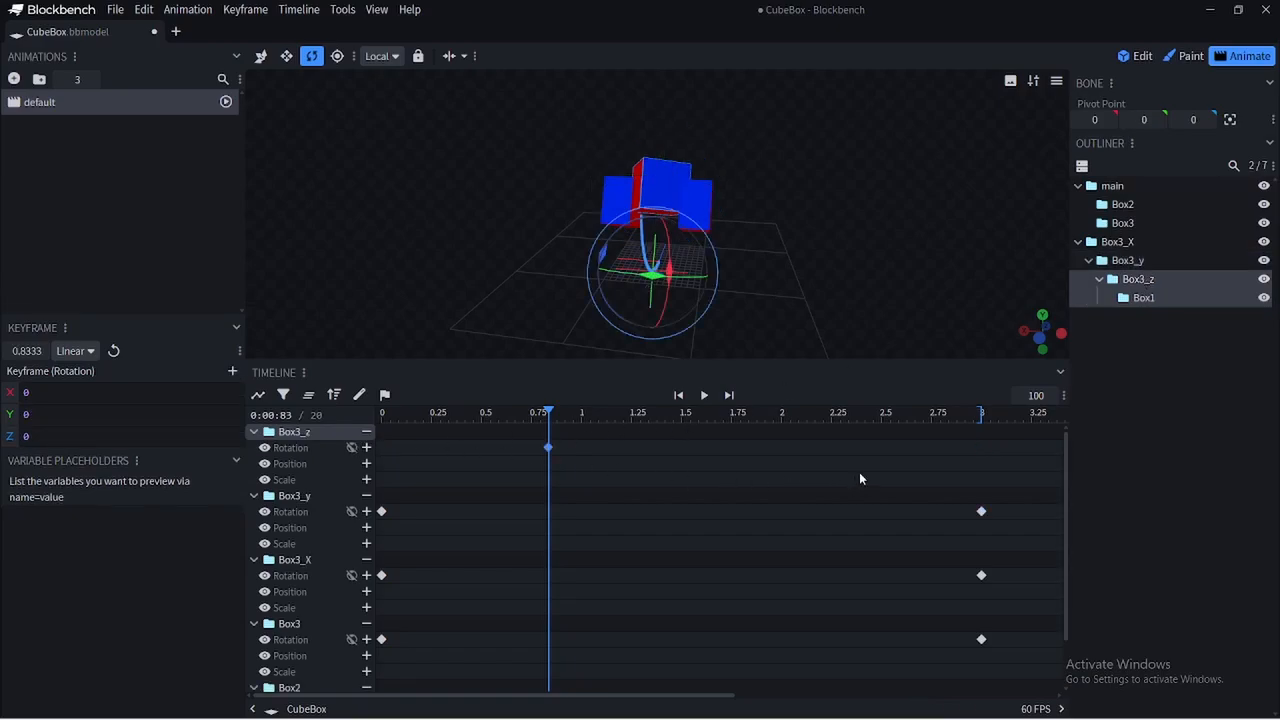
key(Delete)
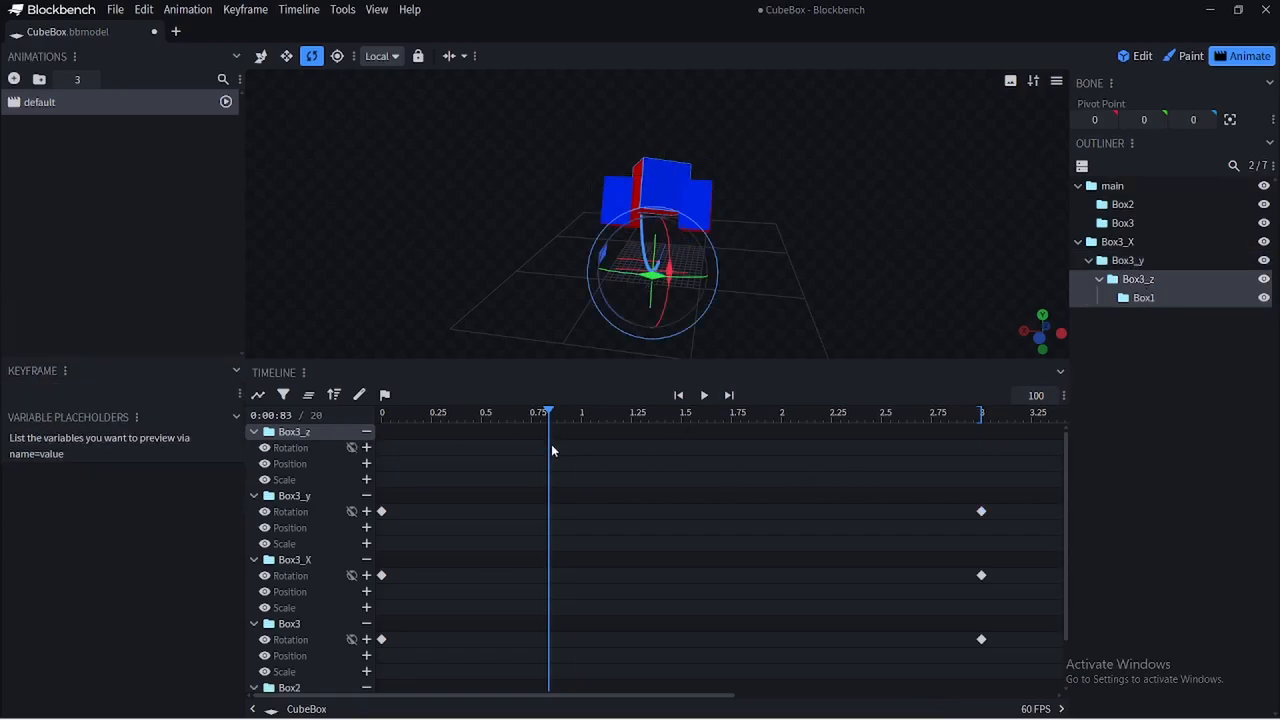
drag(549, 412, 981, 441)
click(366, 448)
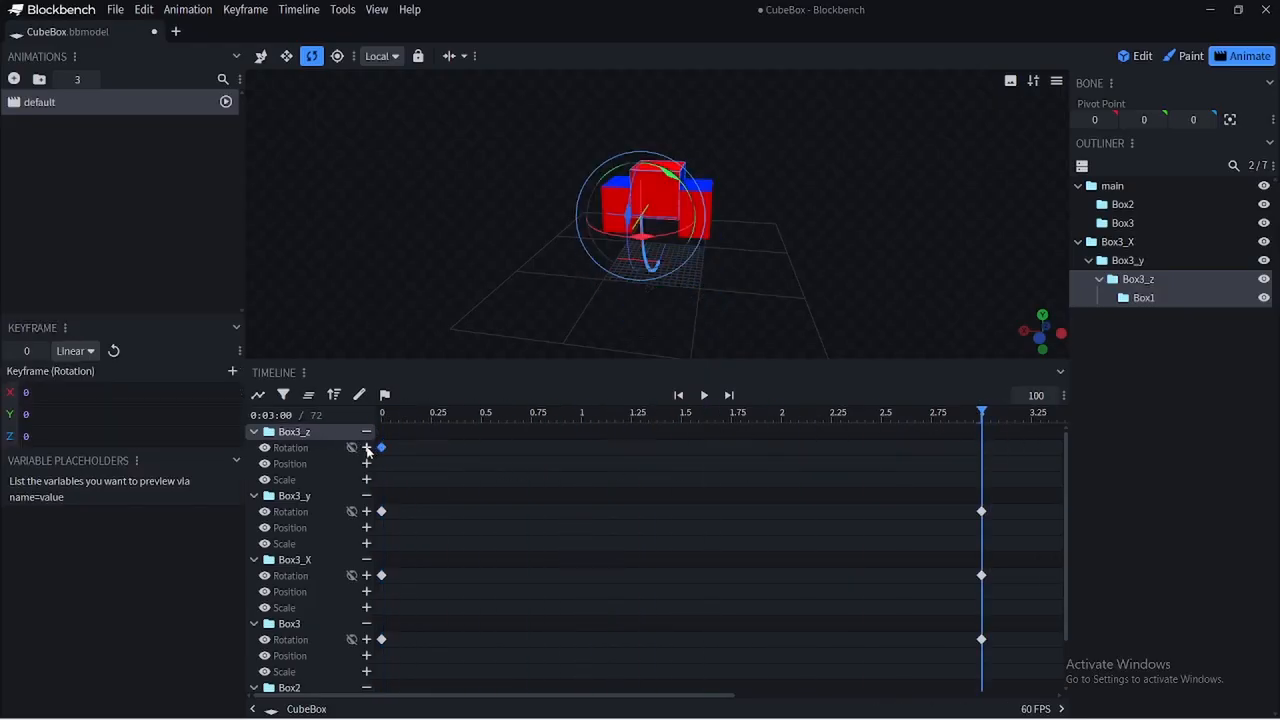
click(367, 448)
Set Box3_z's 3-second rotation keyframe to 90 on Z and its pivot Y to 14, and preview the motion
double_click(54, 434)
text(90)
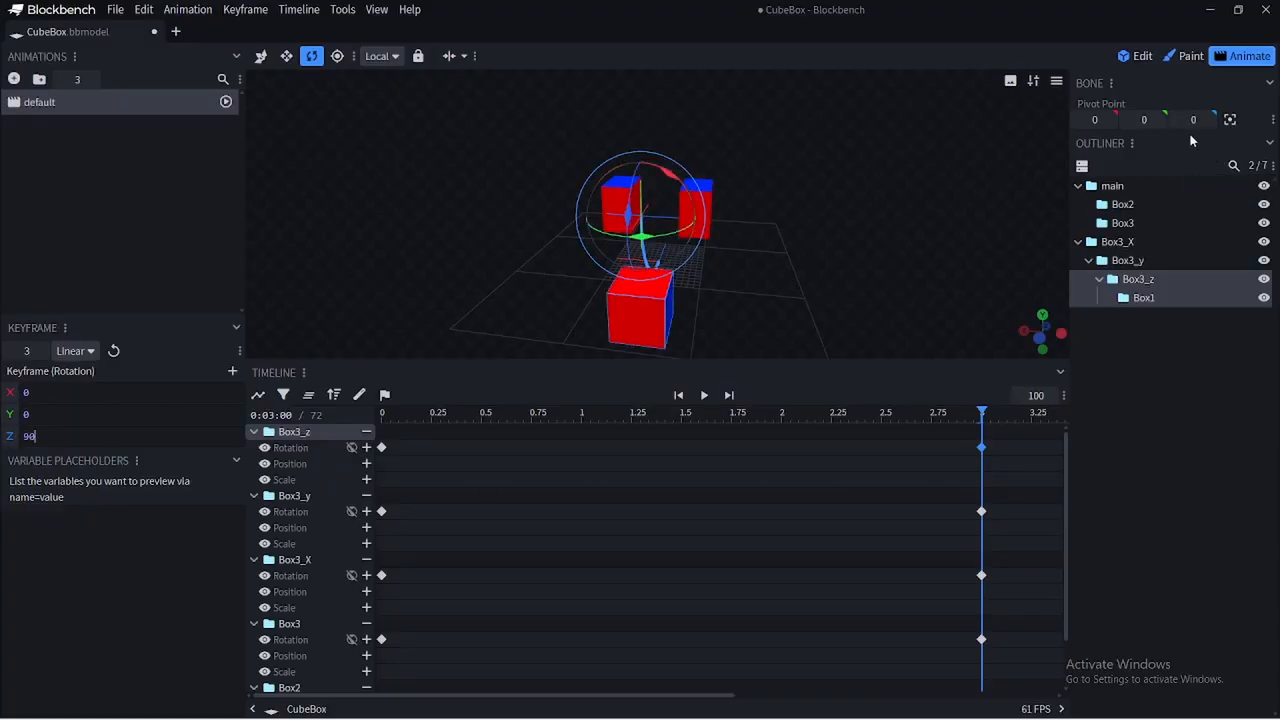
click(1150, 124)
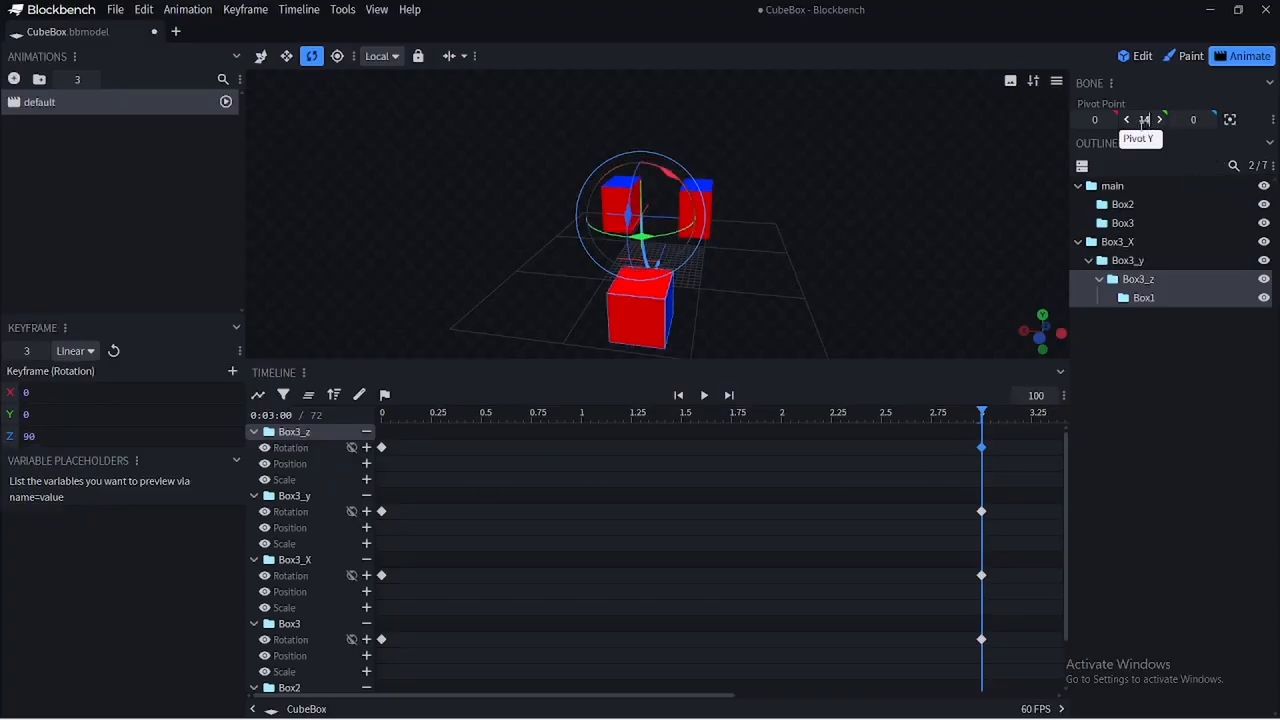
key(Return)
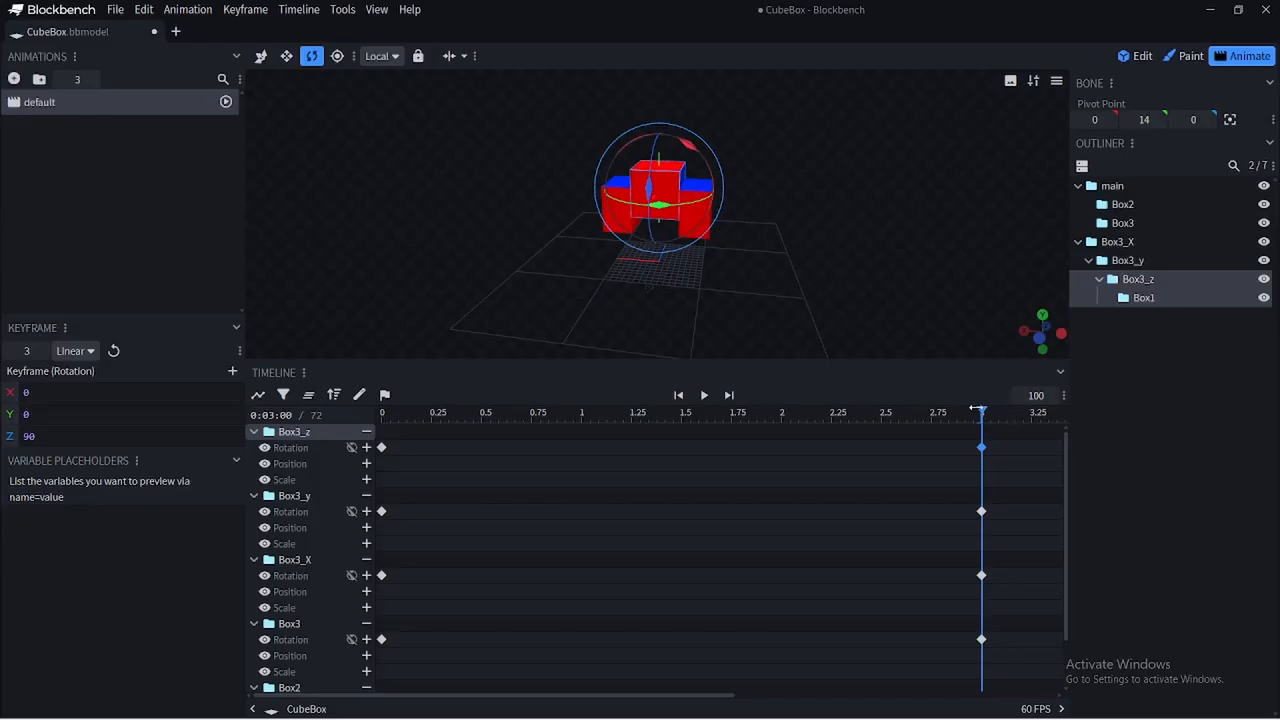
drag(980, 411, 382, 487)
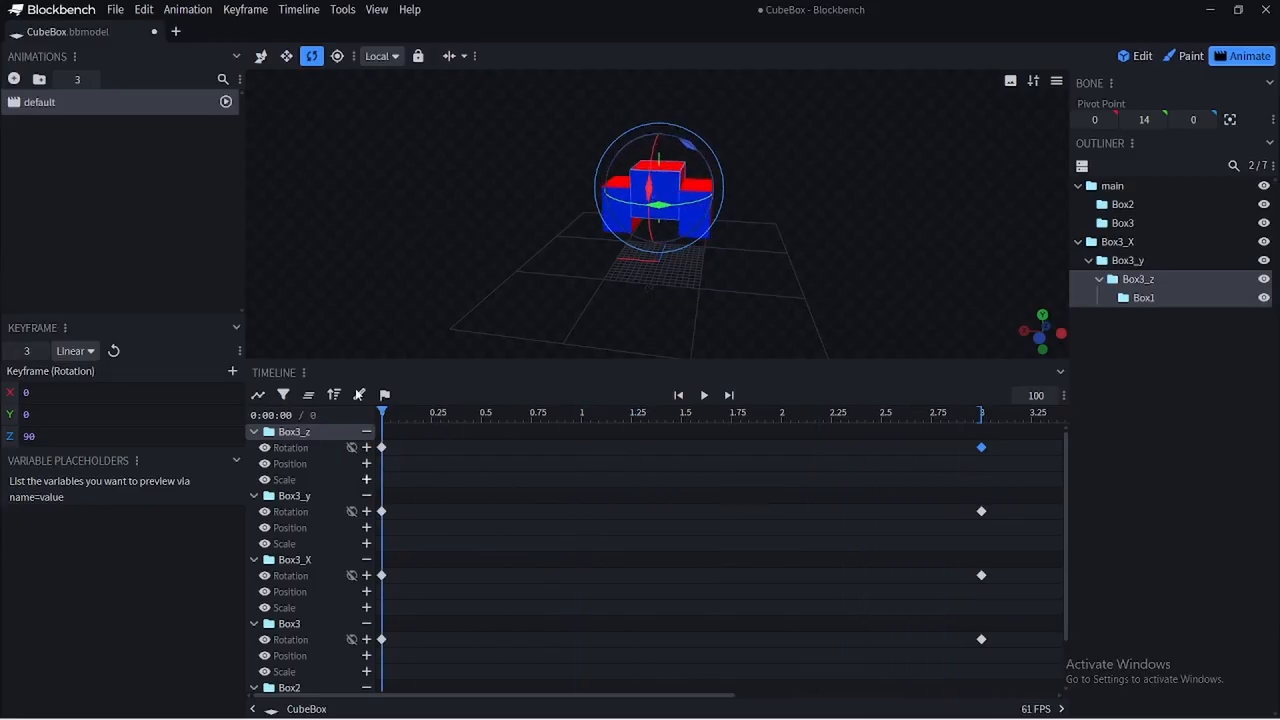
Save the CubeBox model, switch to RPG in a Box, and re-import CubeBox.bbmodel into the CubeBox object
click(116, 10)
click(183, 290)
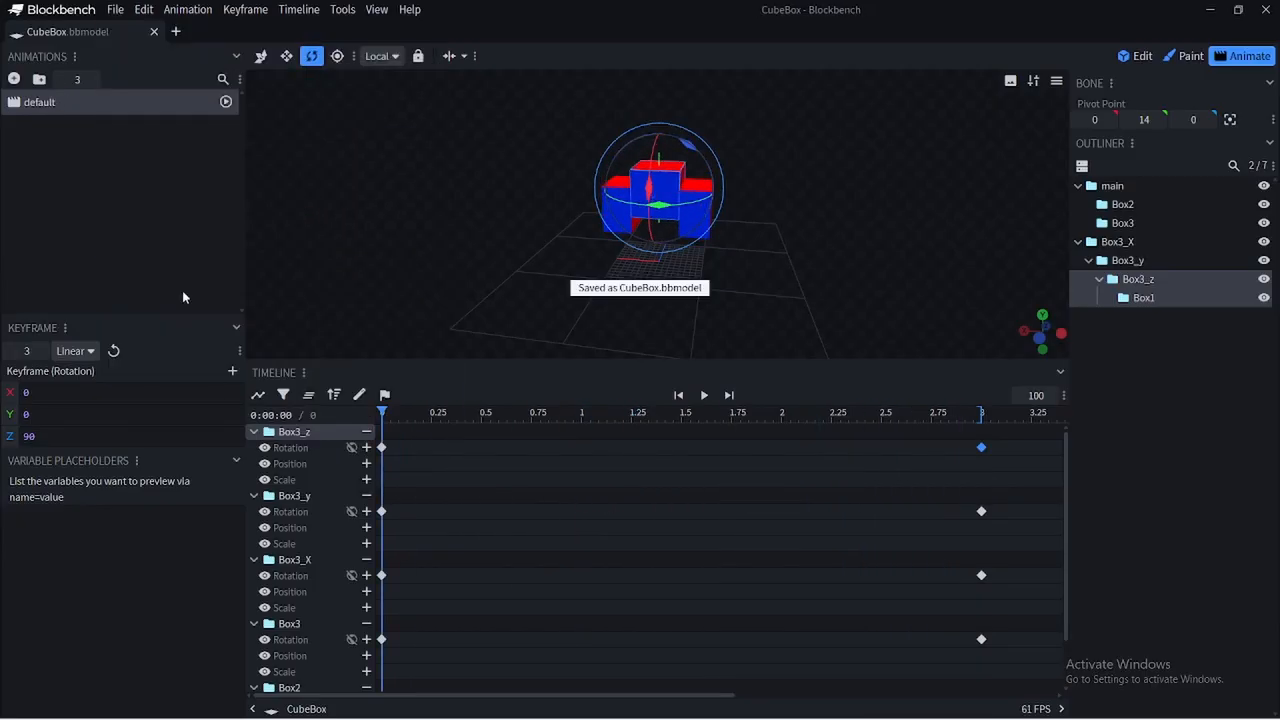
key(alt+Tab)
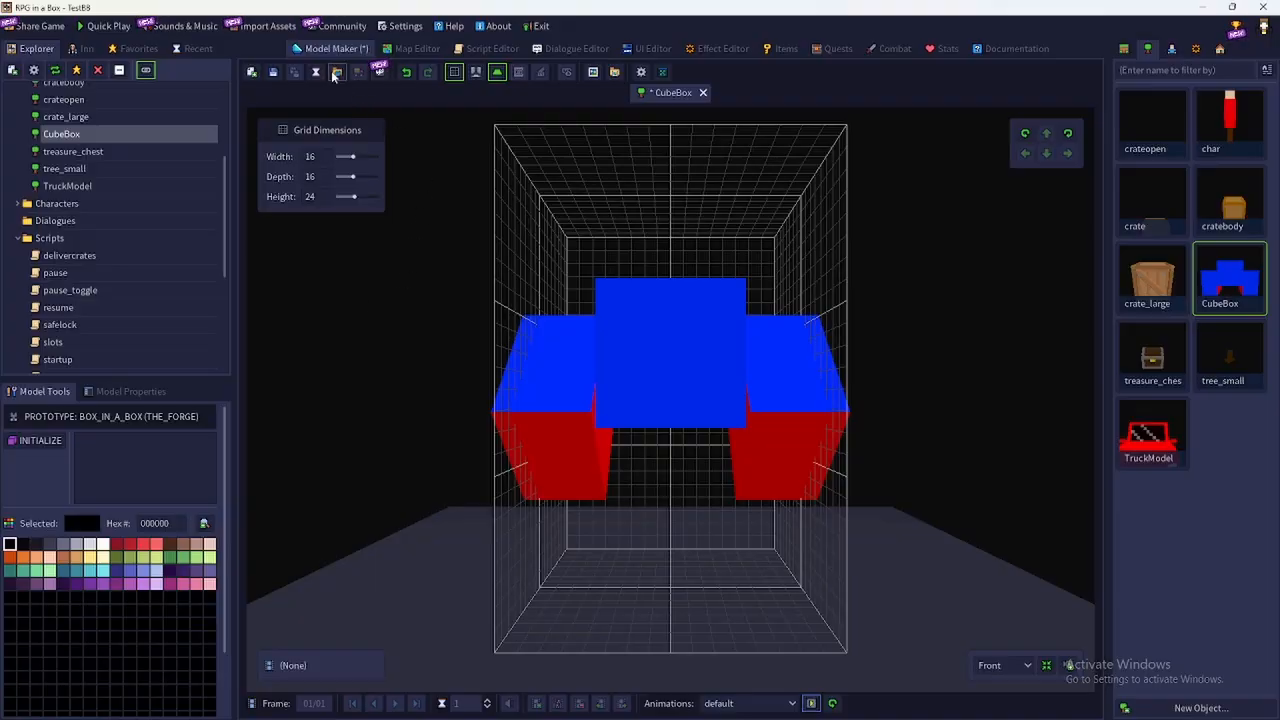
click(336, 72)
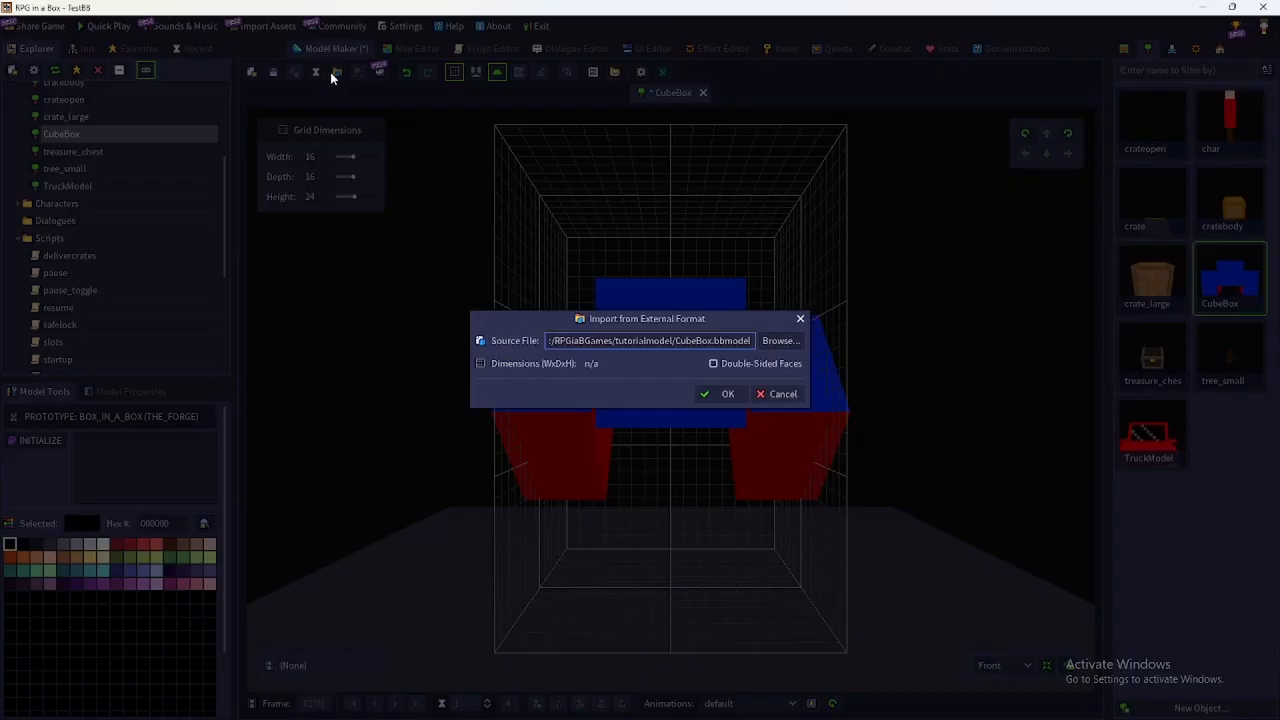
click(722, 395)
Rotate the imported CubeBox model by two turns, preview its default animation, and save the model
click(1070, 140)
click(1070, 140)
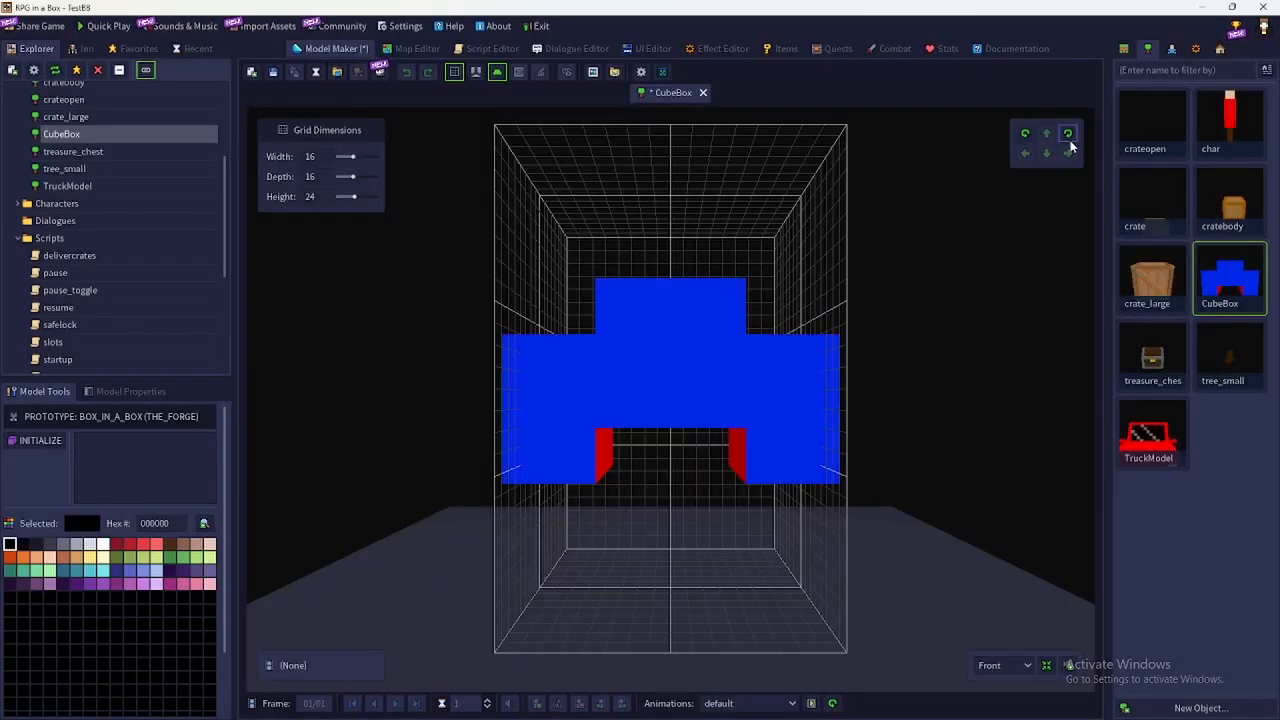
click(811, 704)
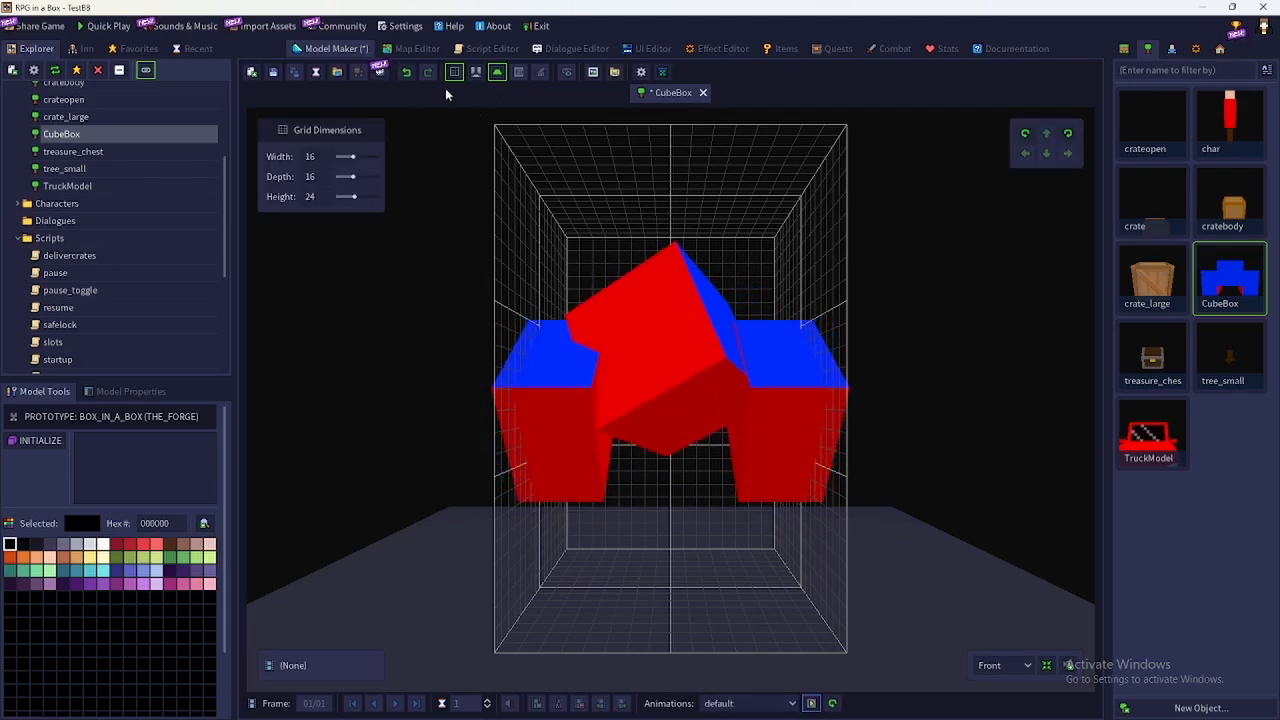
click(272, 76)
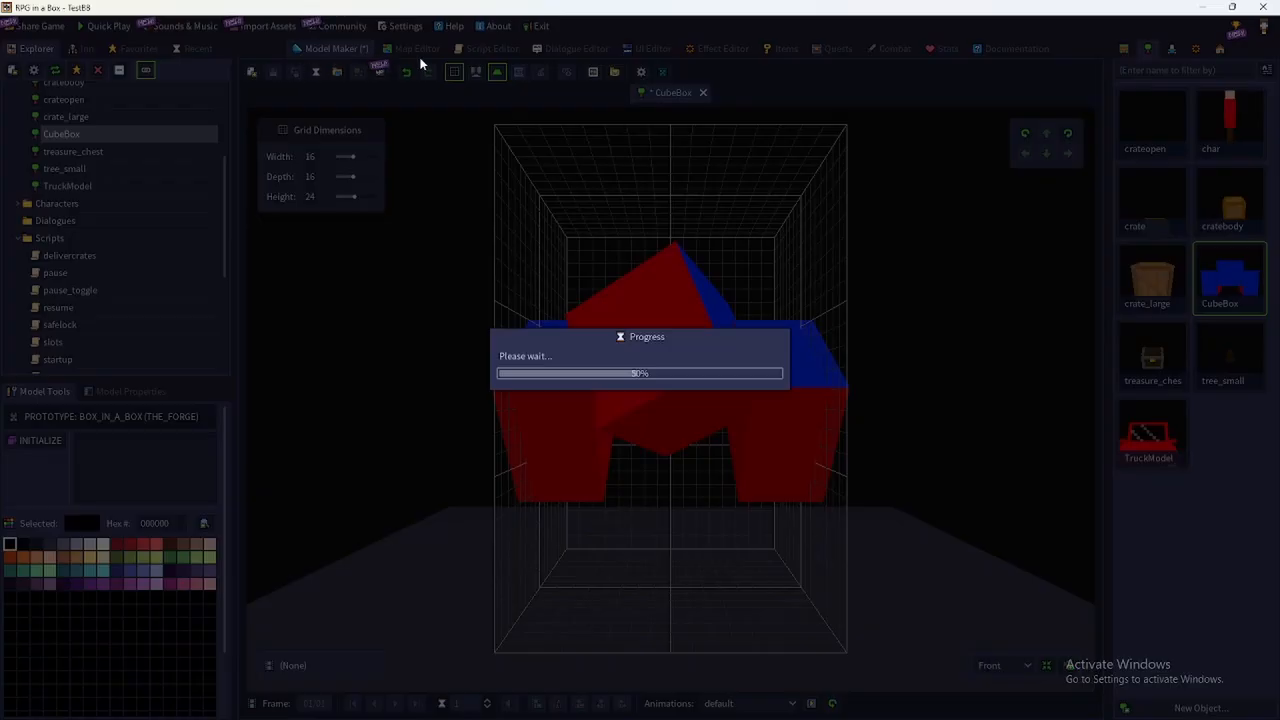
Replace the CubeBox placed on the test map with the updated CubeBox object at the same spot
click(422, 55)
key(s)
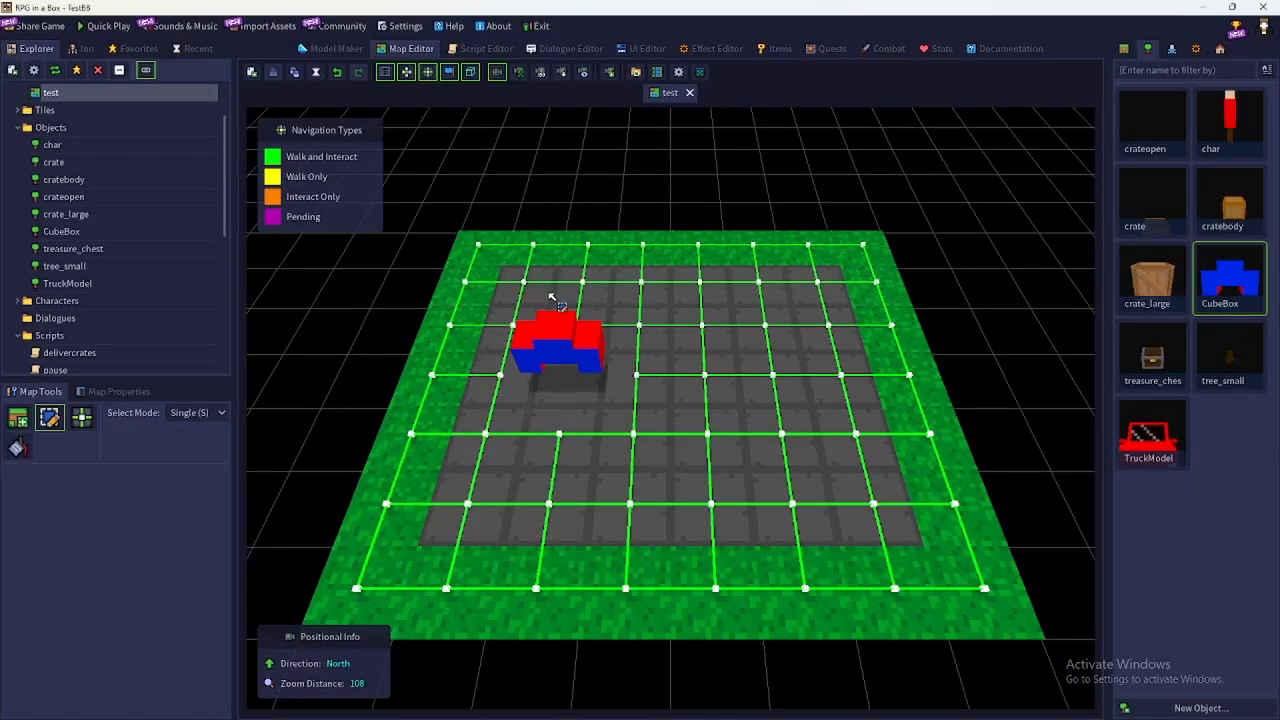
click(557, 345)
key(Delete)
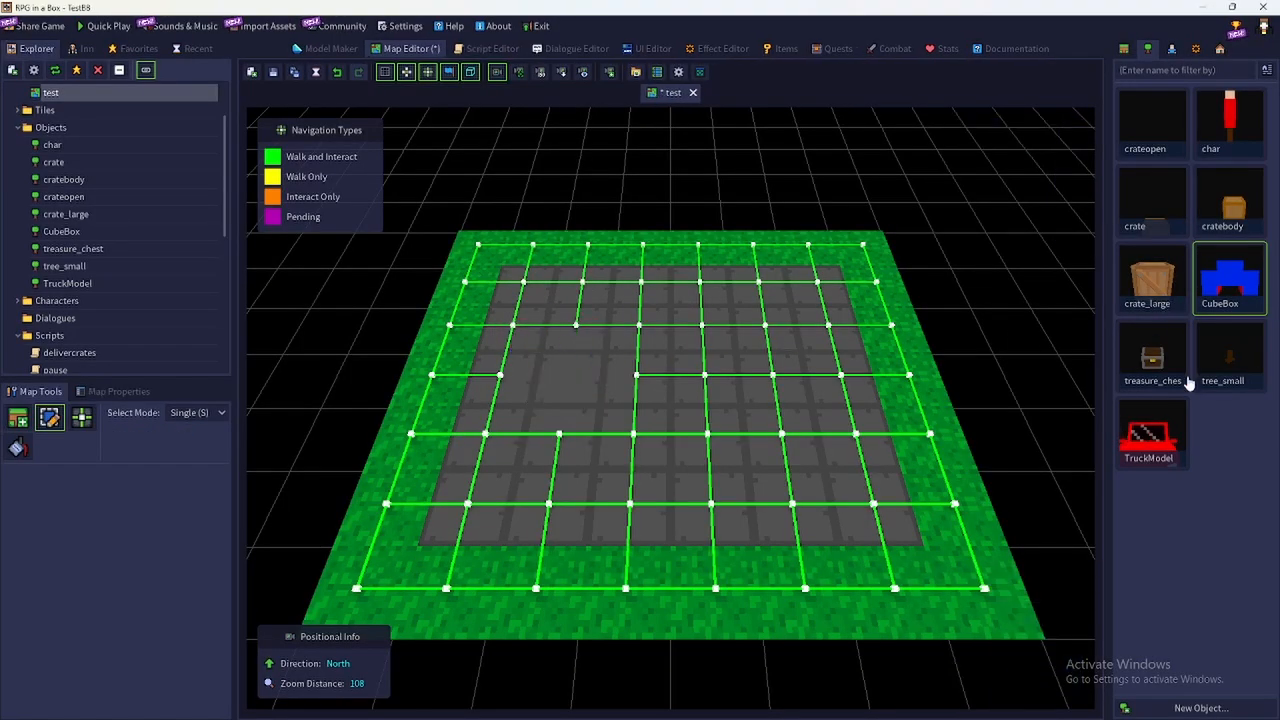
click(1200, 300)
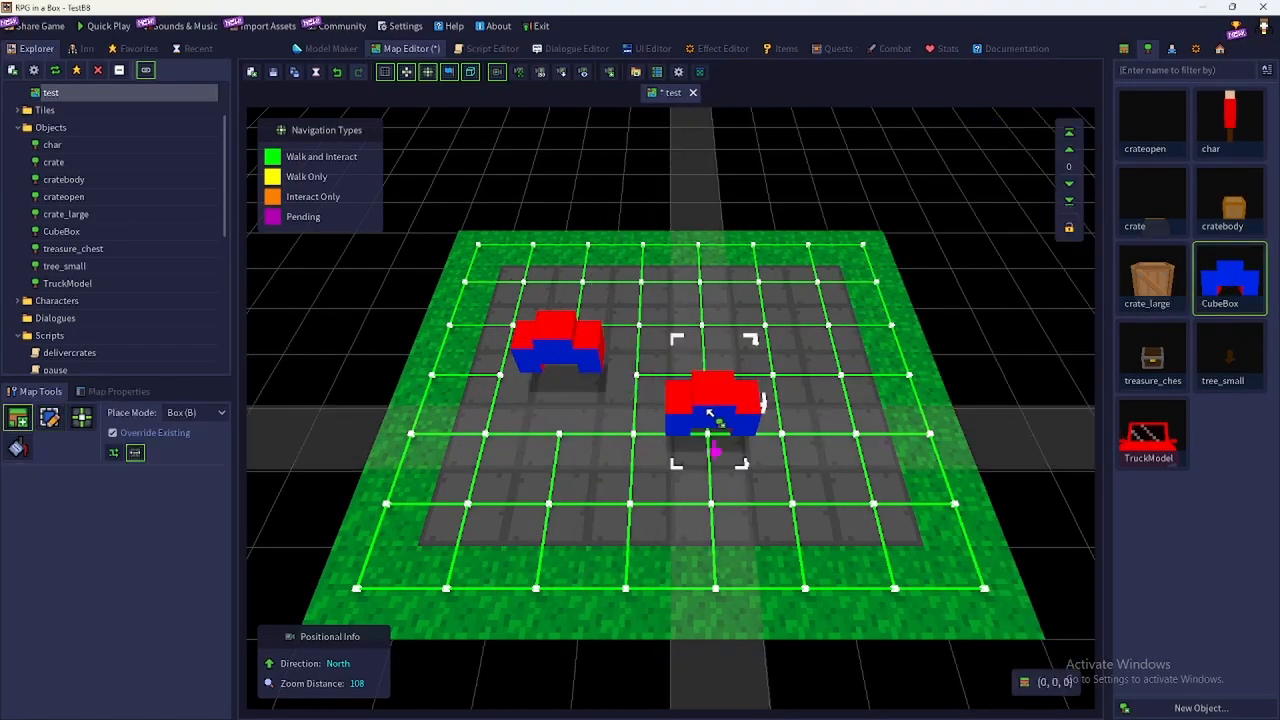
Save the test map, run TestBB in Quick Play, and start a new game
click(273, 72)
click(118, 25)
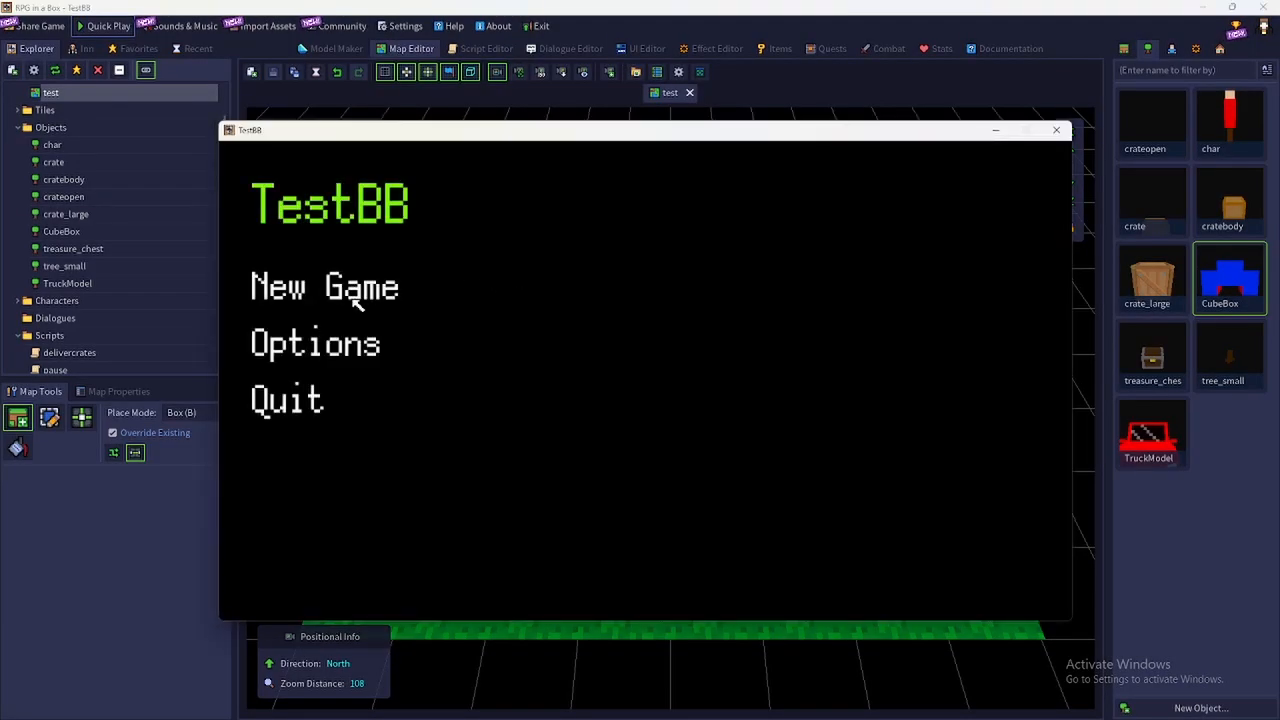
click(345, 285)
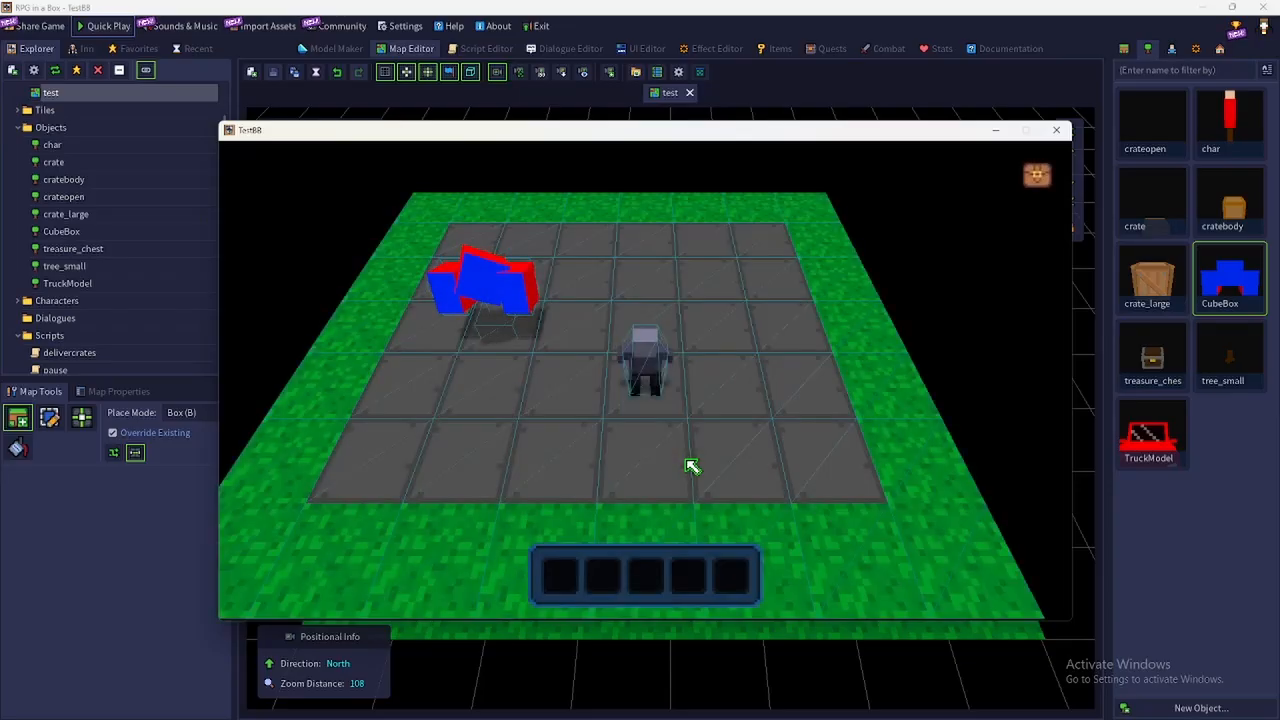